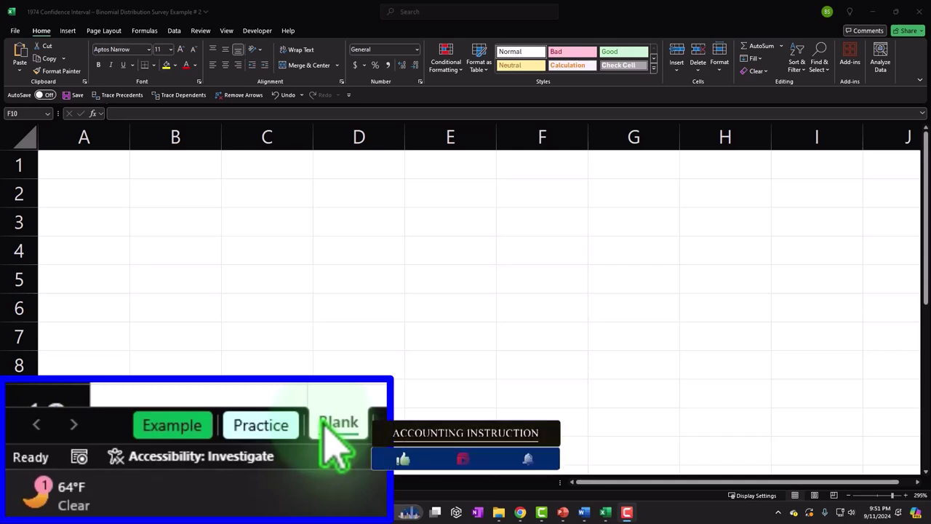
Examine the Example sheet's confidence level, the Yes and No percentages, and the probability table with its bell curve chart.
left_click(327, 427)
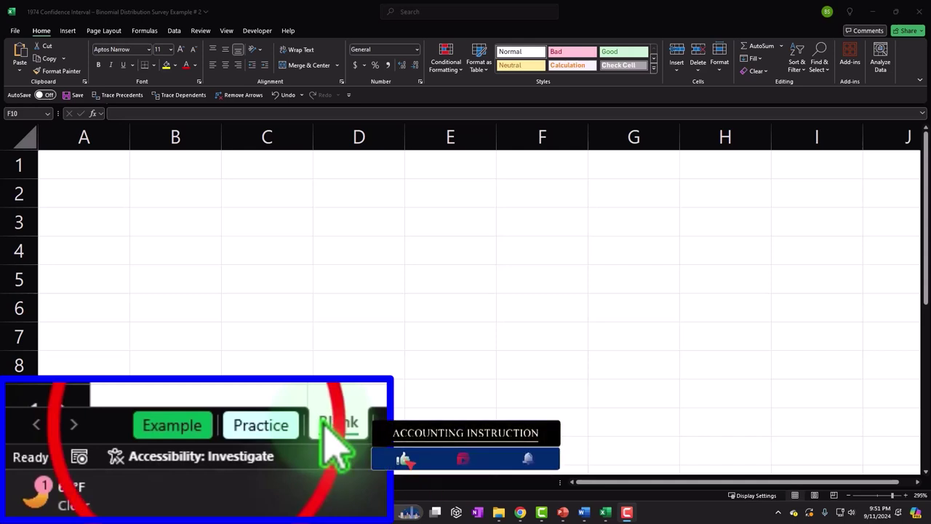
left_click(202, 429)
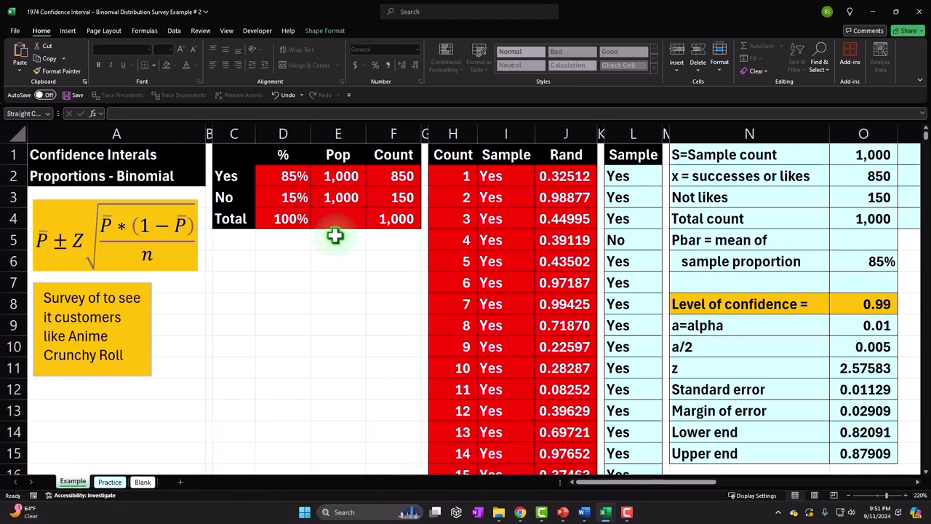
left_click(827, 305)
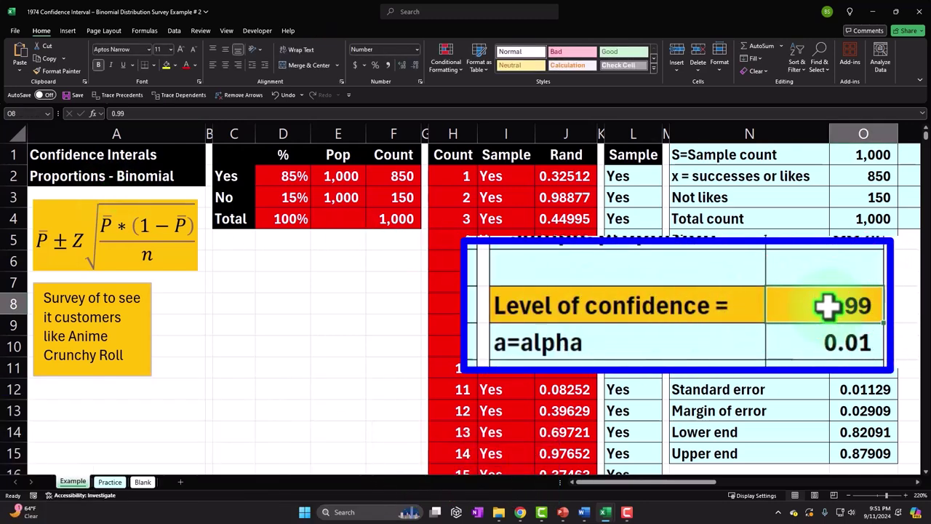
left_click(311, 177)
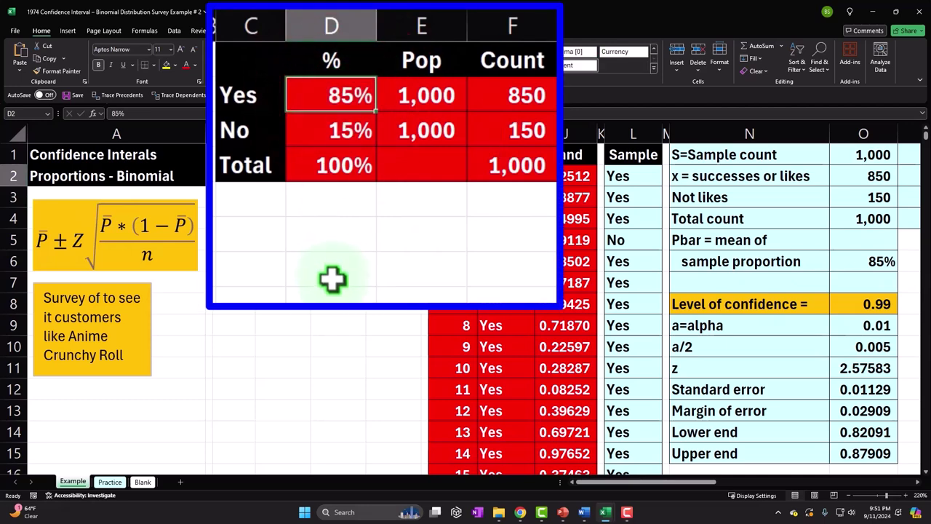
key("Down")
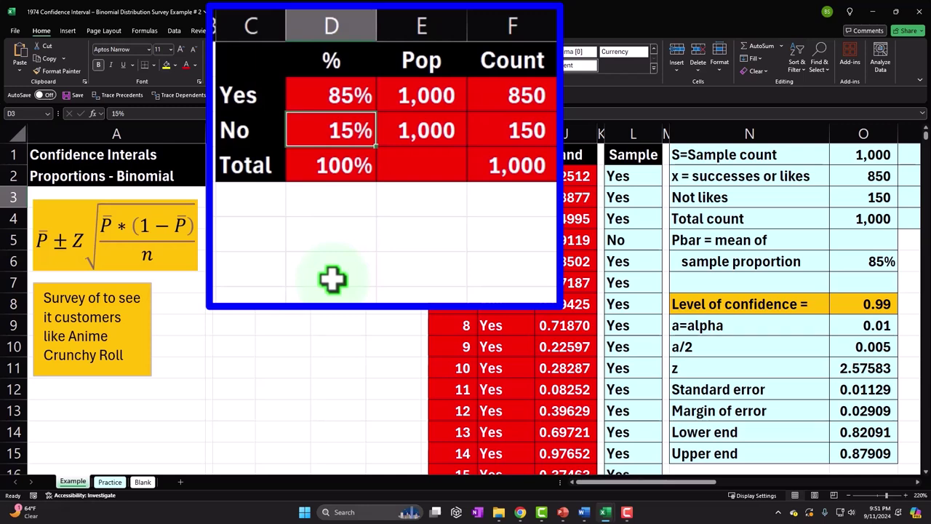
left_click(602, 495)
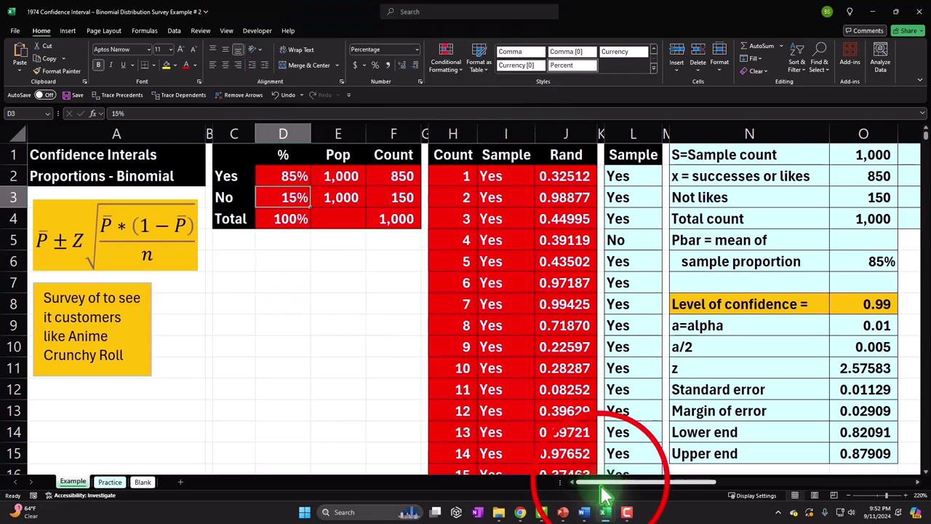
left_click_drag(602, 492, 784, 483)
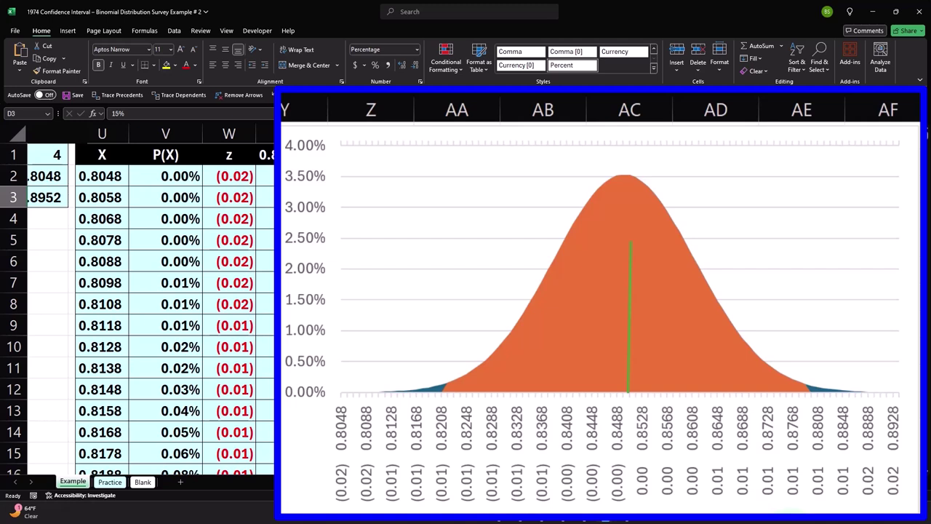
Move the green line on the bell curve to the lower tail and back to the centre of the curve.
left_click(624, 378)
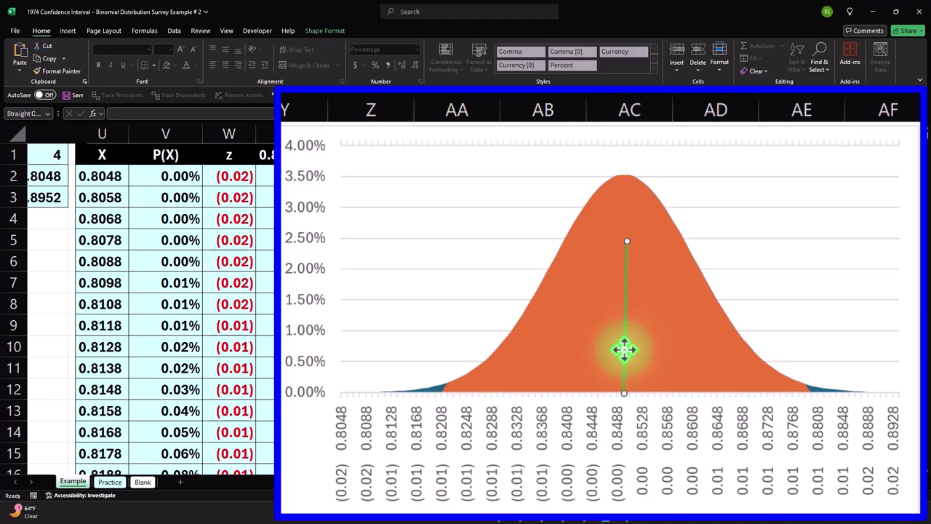
left_click_drag(624, 350, 366, 350)
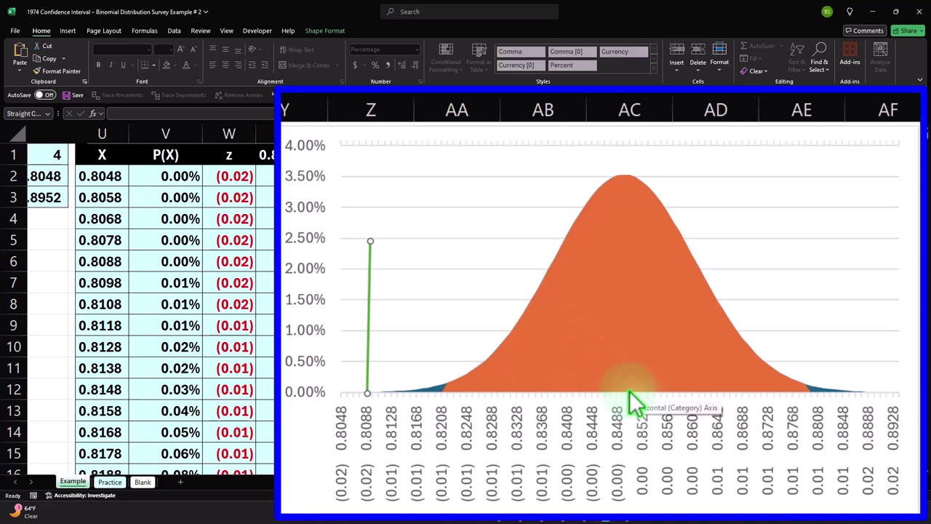
left_click_drag(370, 329, 434, 339)
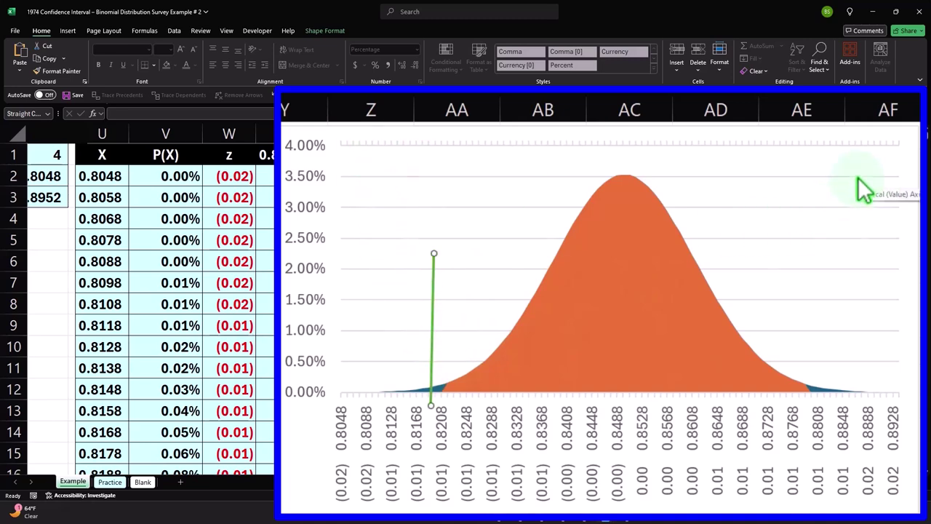
left_click(433, 329)
left_click_drag(433, 329, 621, 316)
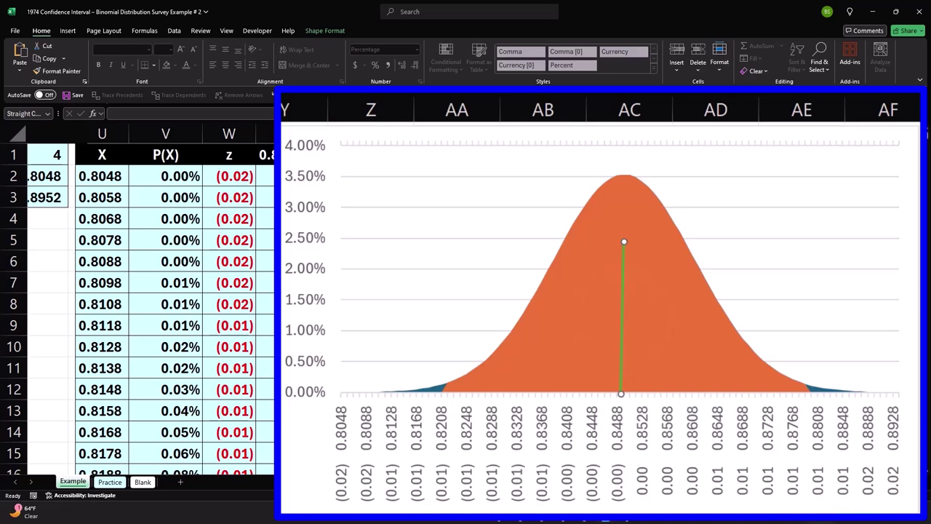
View the start of the Practice sheet and switch to the Blank sheet.
left_click_drag(800, 482, 451, 491)
left_click(120, 480)
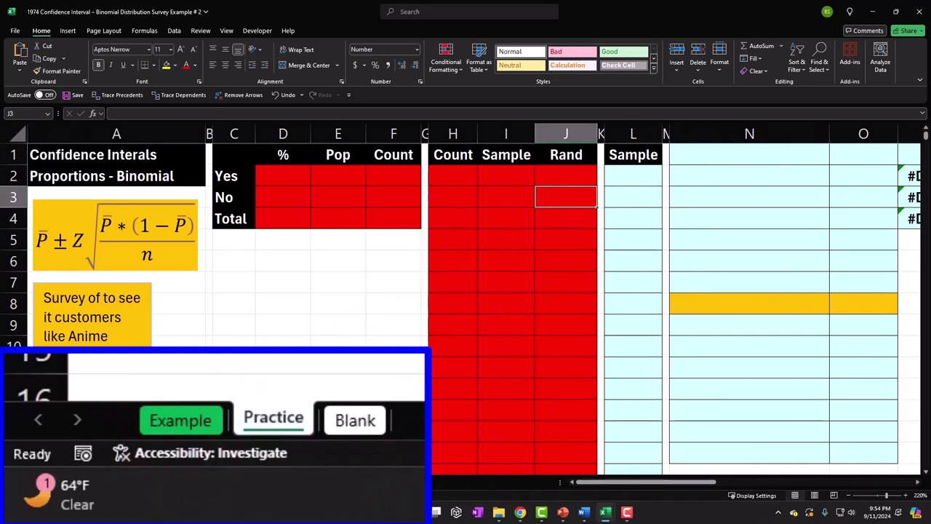
left_click(374, 422)
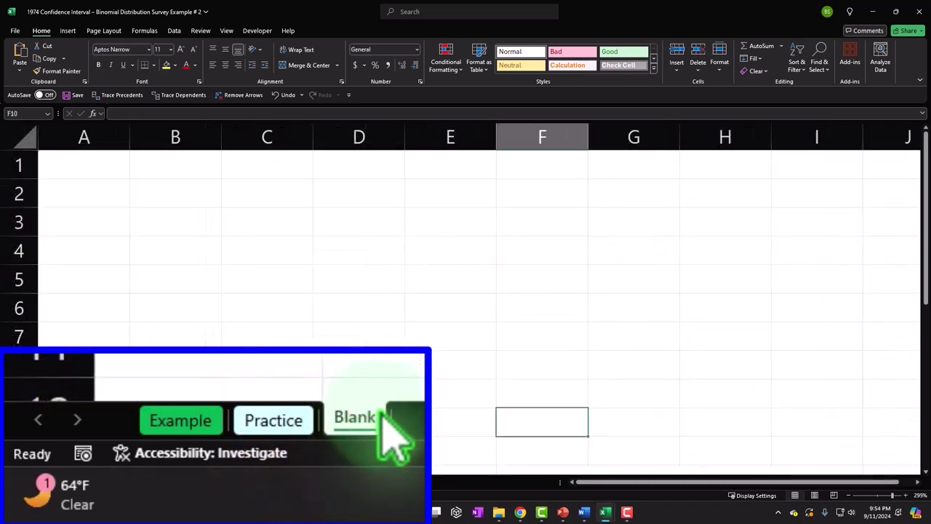
Format the whole Blank sheet as Currency with red bracketed negatives, no symbol and 0 decimal places, and make it bold.
left_click(67, 191)
left_click(23, 136)
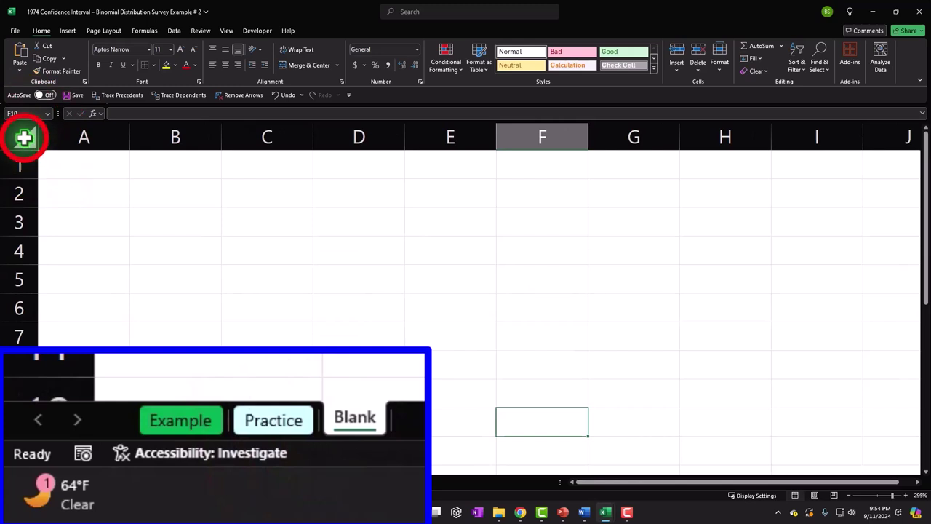
right_click(269, 264)
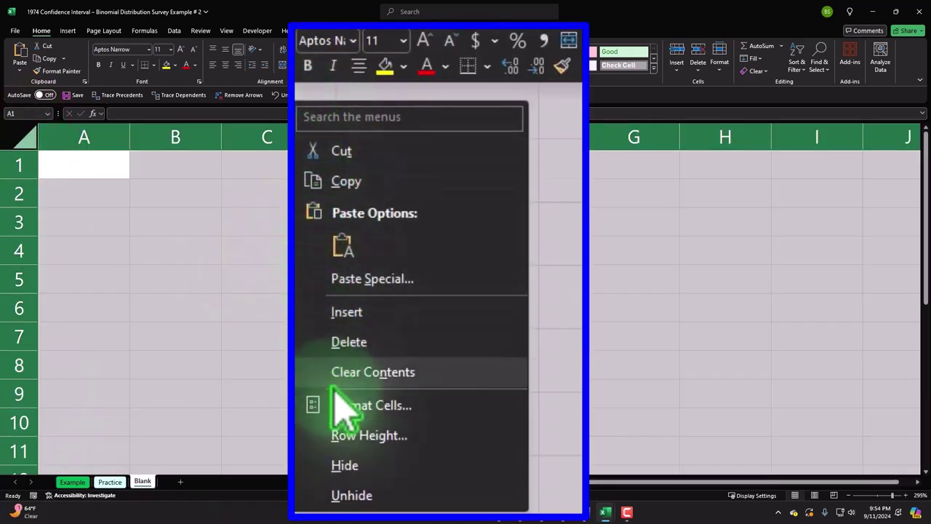
left_click(371, 407)
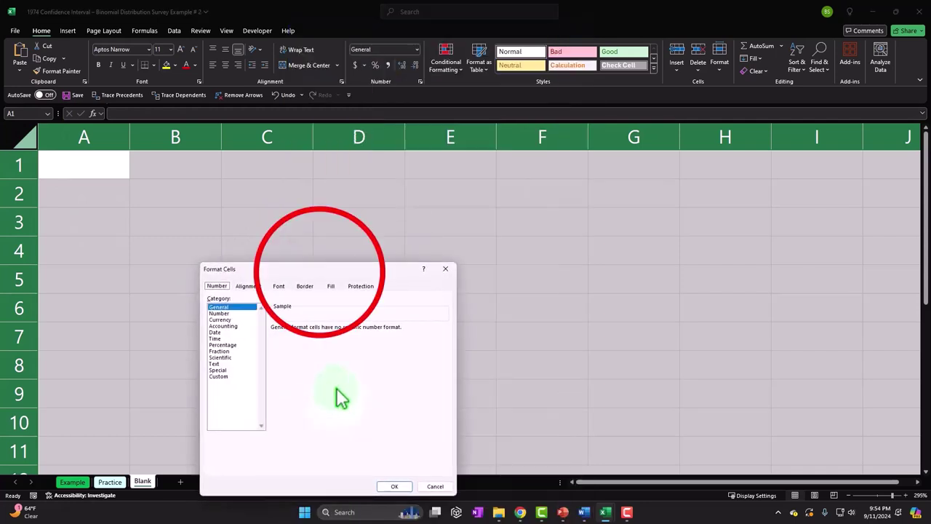
left_click_drag(333, 269, 408, 159)
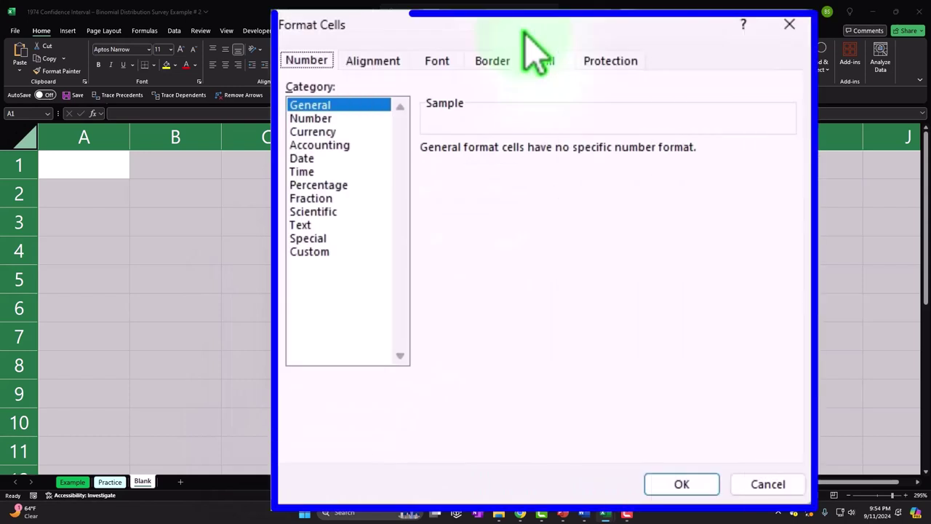
left_click(305, 133)
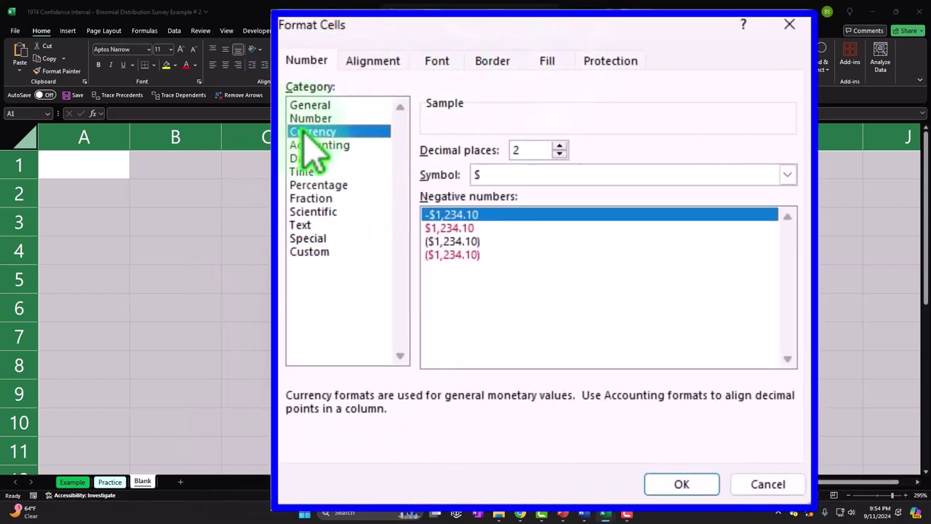
left_click(471, 254)
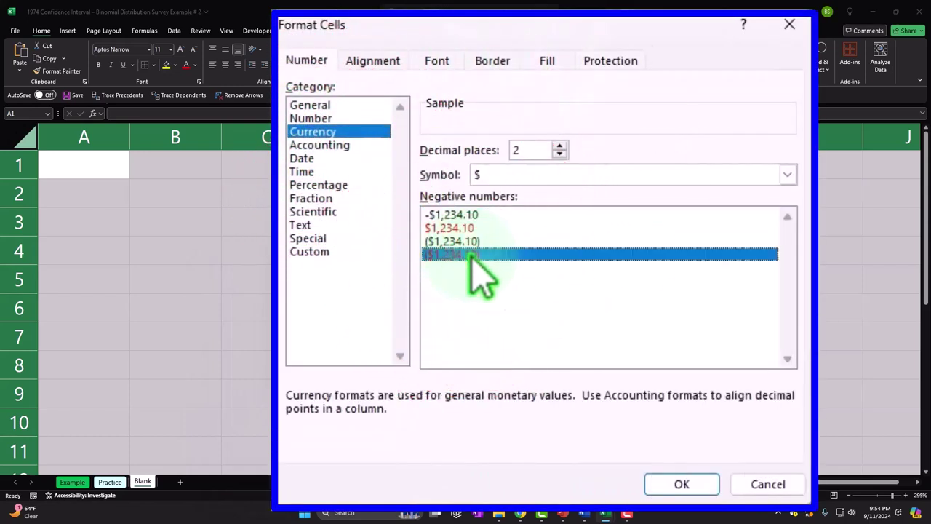
left_click(561, 175)
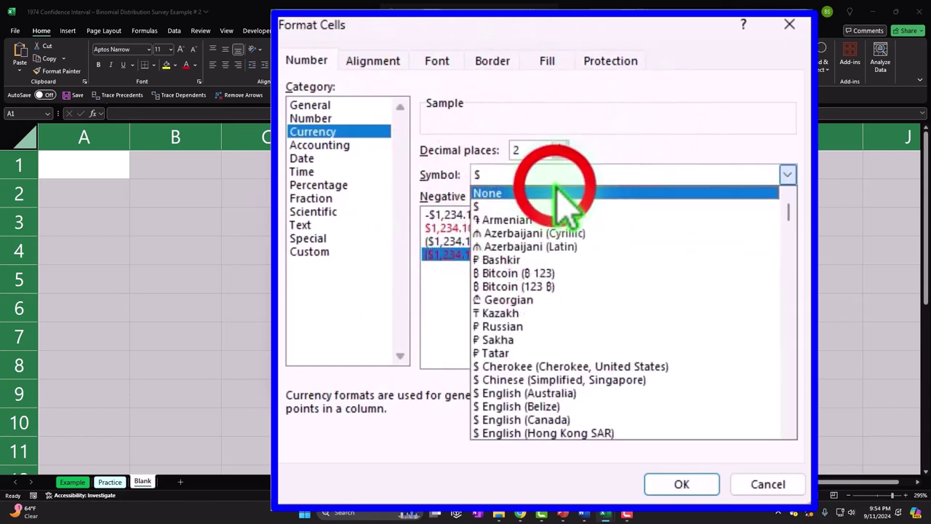
left_click(564, 194)
left_click(559, 154)
left_click(560, 154)
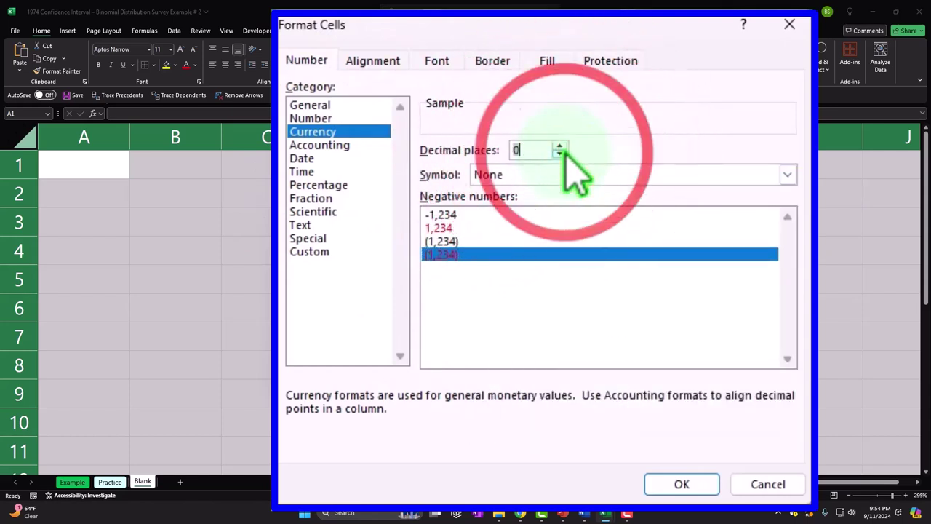
left_click(682, 485)
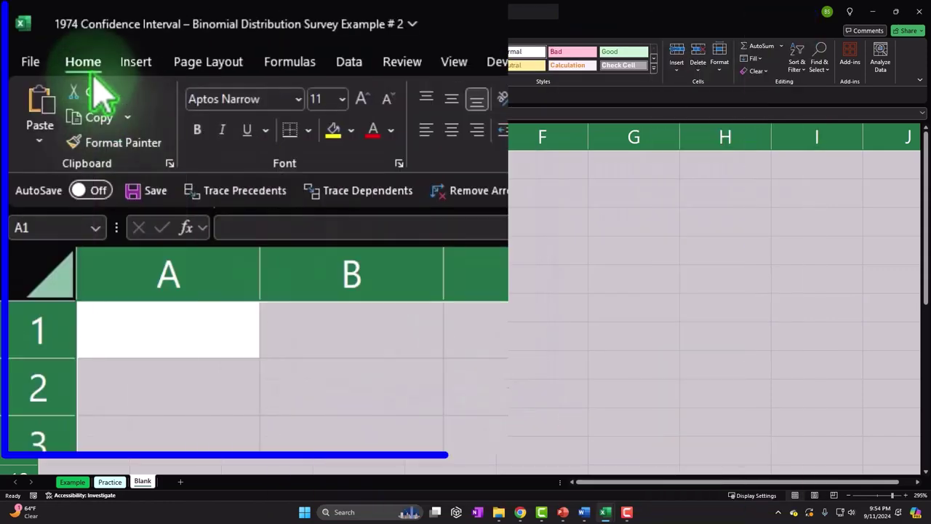
left_click(198, 129)
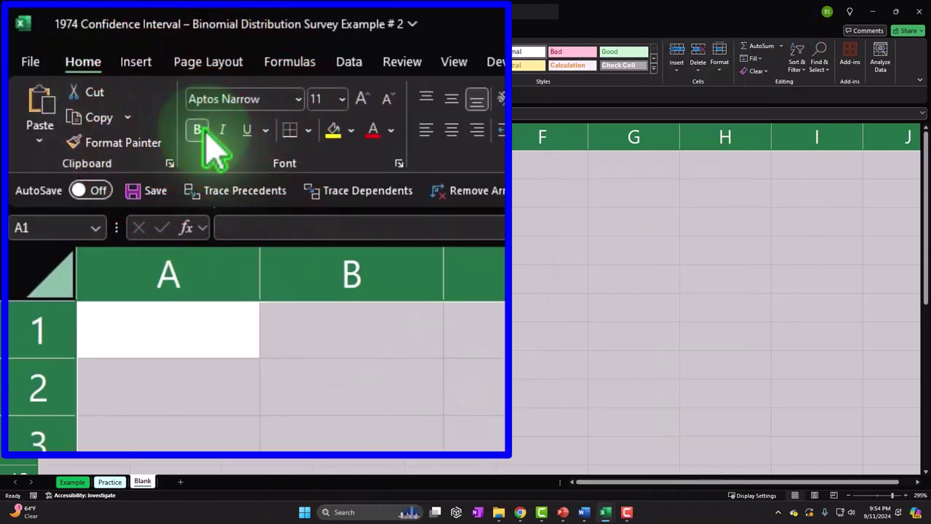
Enter the headings "Confidence Interals" in A1 and "Propertions - Binomial" in A2.
left_click(218, 353)
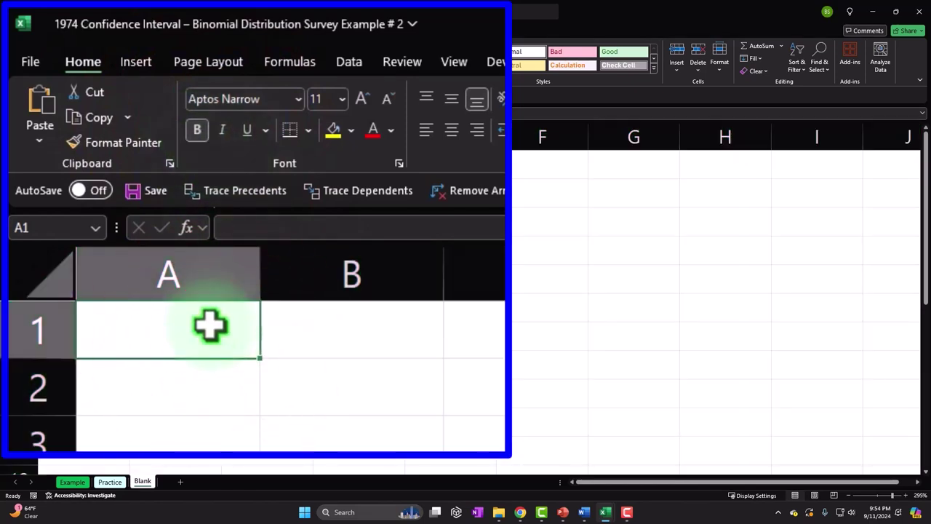
type("Co")
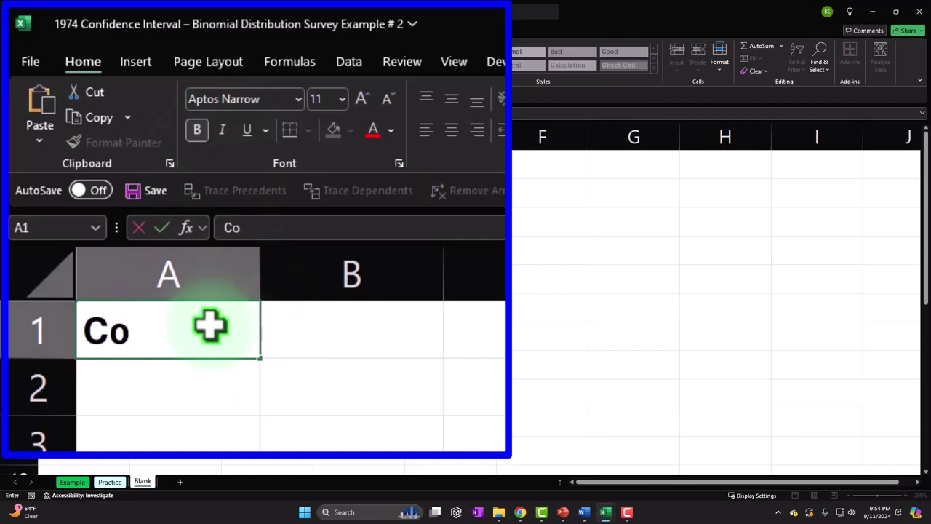
type("nfidence I")
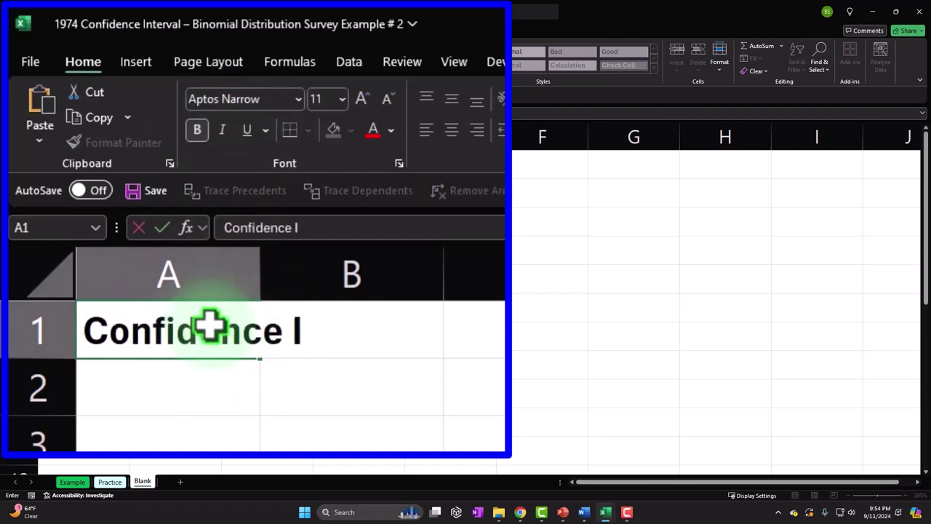
type("nterals")
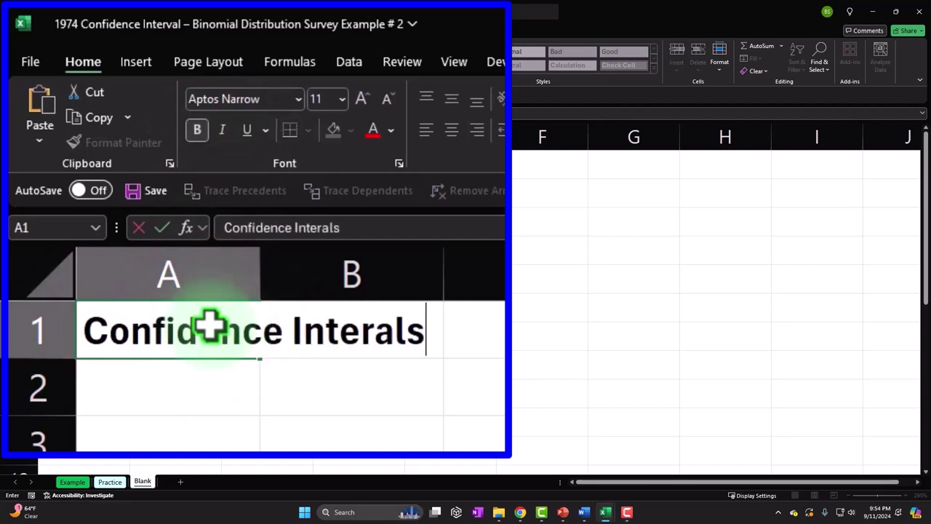
key("Return")
type("P")
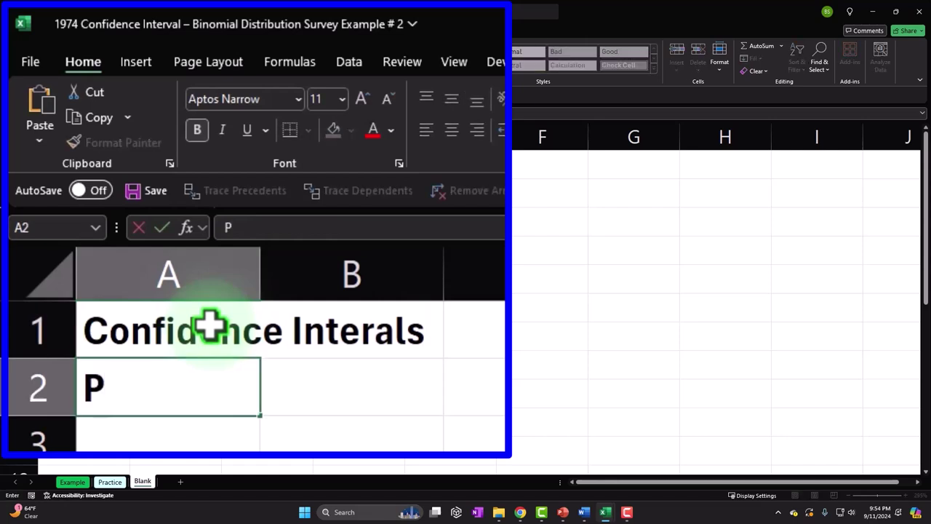
type("ropertions")
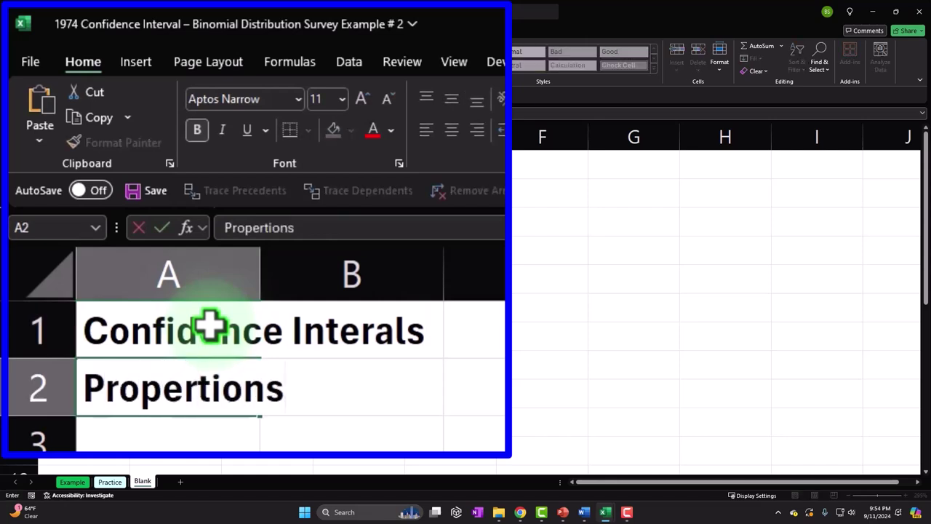
type(" - B")
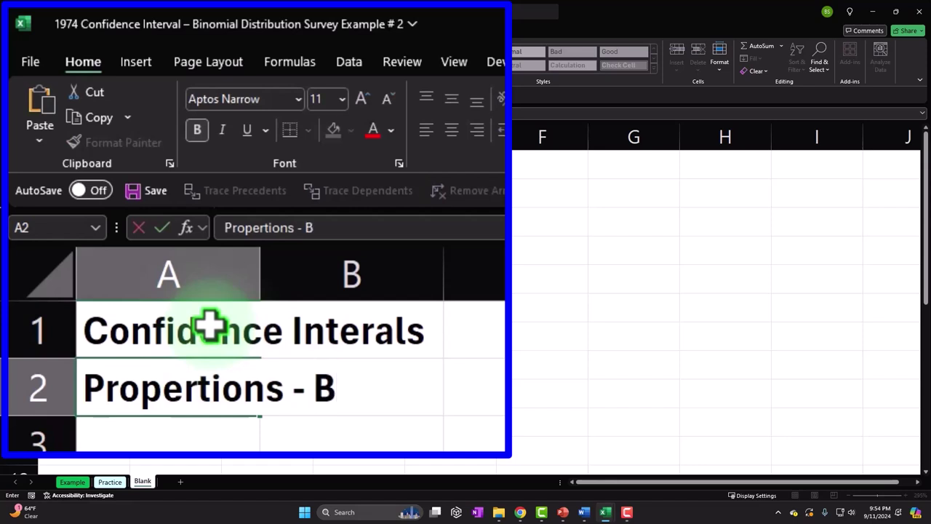
type("inomial")
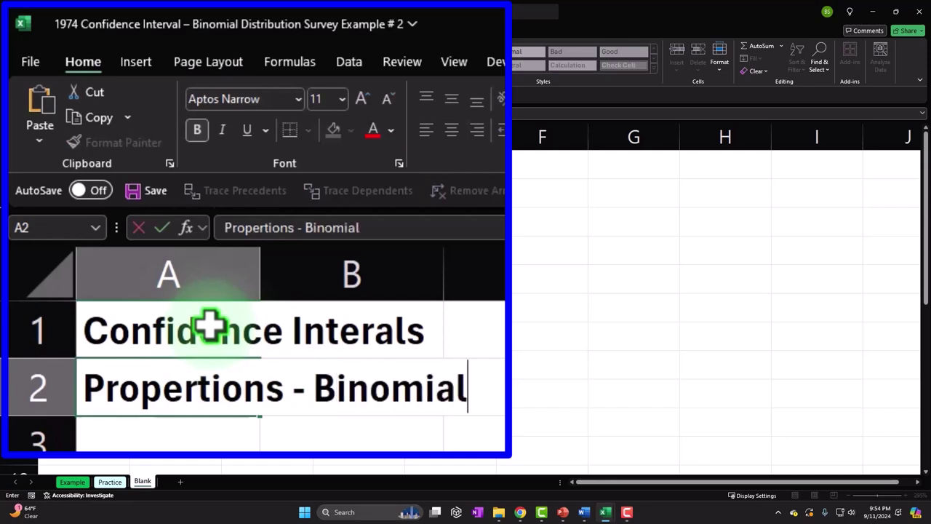
key("Return")
Autofit the width of column A to the headings.
left_click_drag(211, 329, 335, 402)
left_click(314, 401)
left_click(259, 270)
double_click(259, 270)
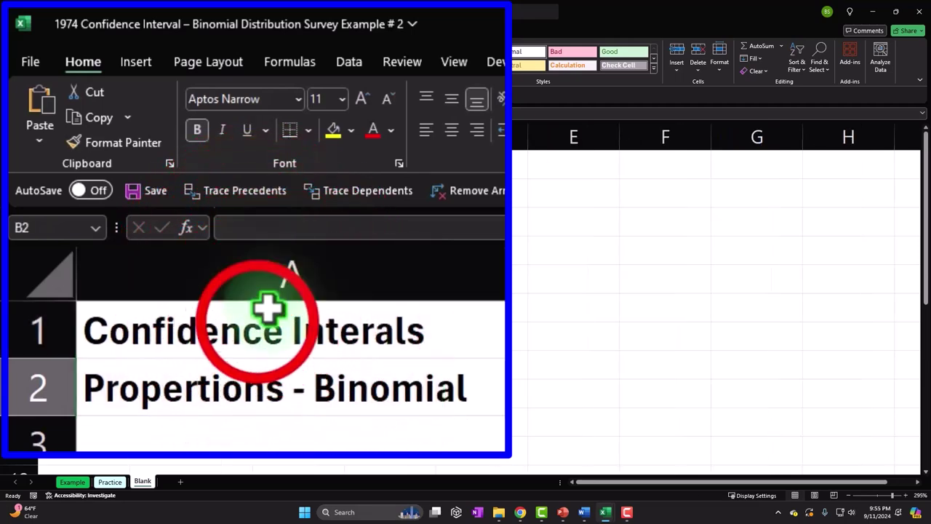
Give the headings in A1:A2 a black fill and white font color.
left_click_drag(259, 322, 270, 390)
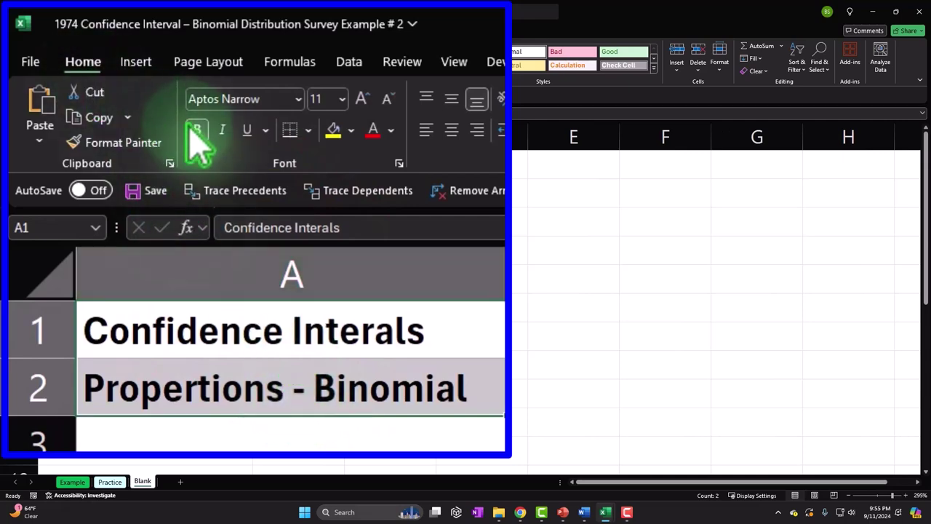
left_click(351, 131)
left_click(355, 181)
left_click(374, 129)
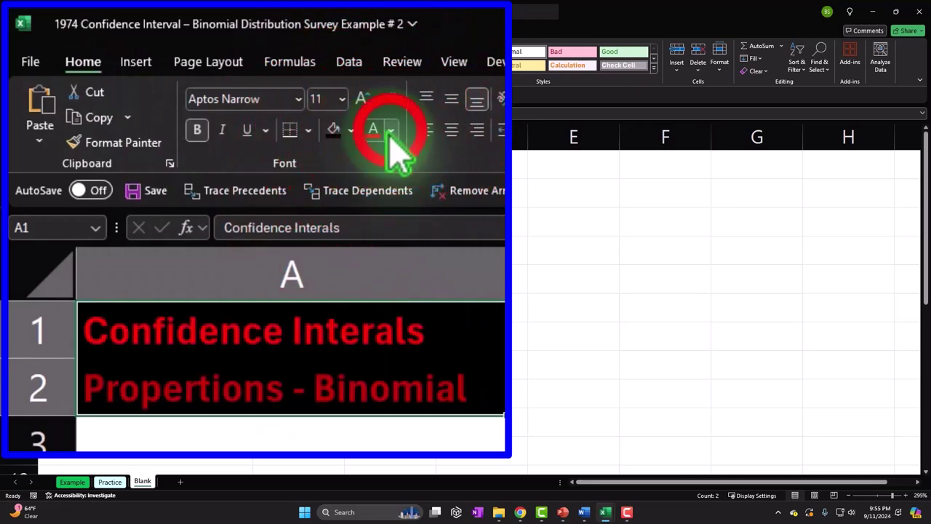
left_click(391, 130)
left_click(371, 211)
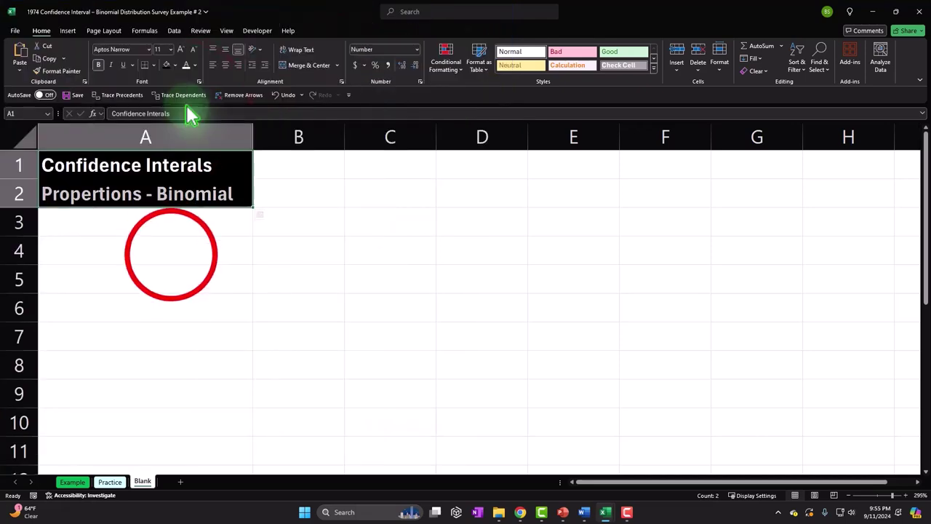
Copy the formula box and the survey description box from the Example sheet to A4 of the Blank sheet.
left_click(171, 253)
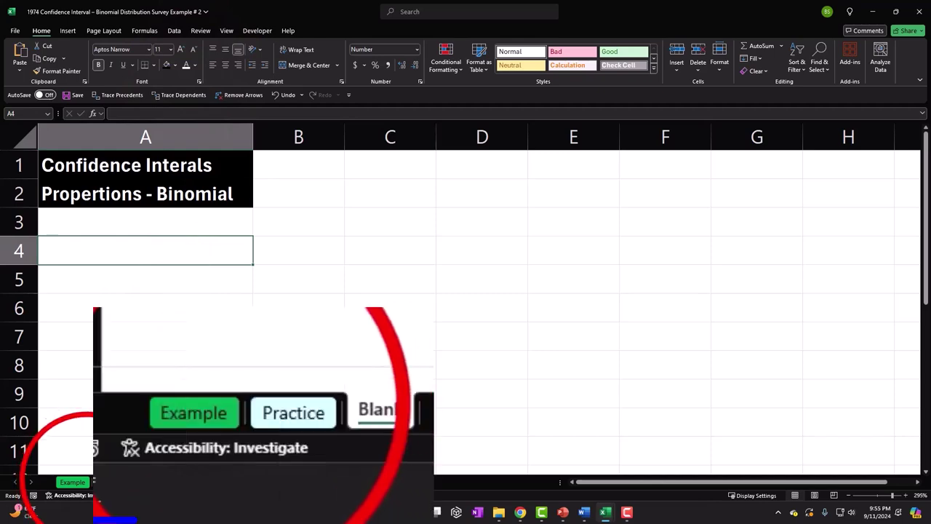
left_click(69, 482)
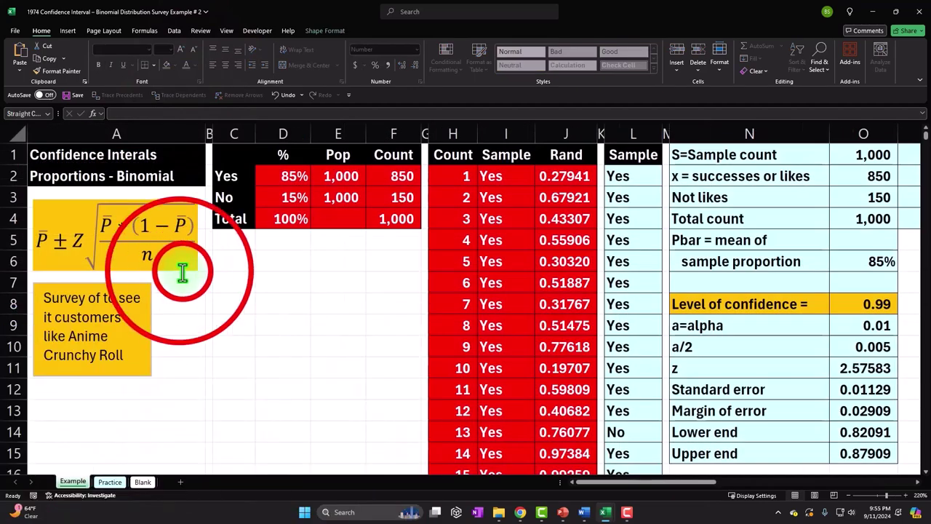
left_click(185, 271)
left_click(218, 399, "shift")
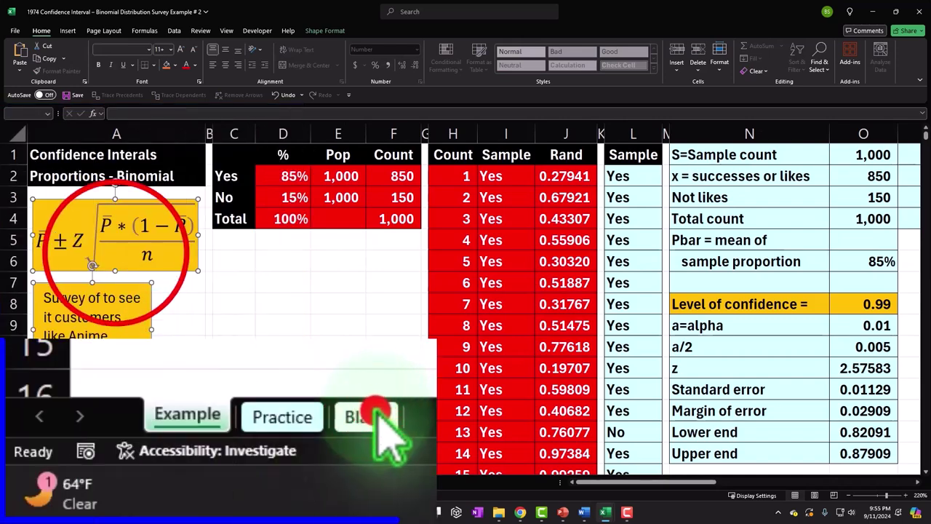
left_click(146, 482)
key("ctrl+v")
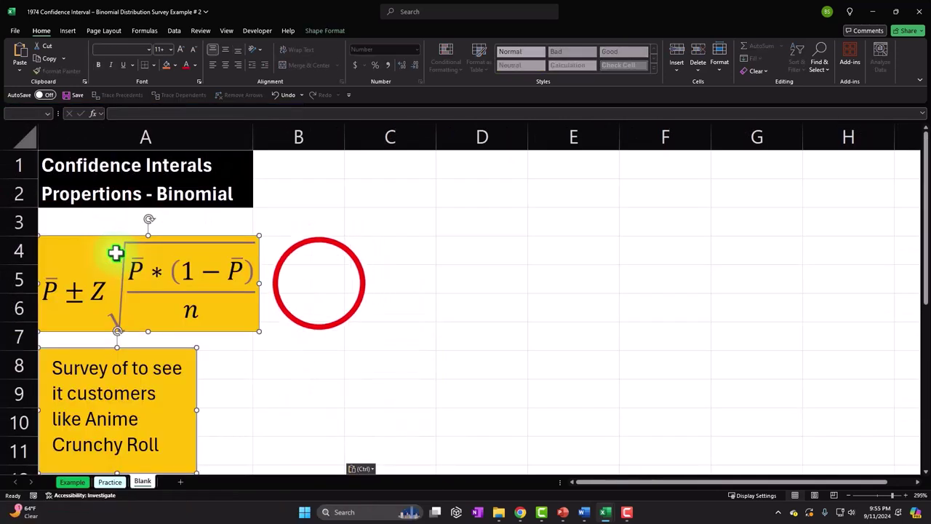
Widen column A slightly to fit the formula box and move both text boxes up beneath the headings.
left_click(310, 292)
left_click_drag(254, 142, 260, 142)
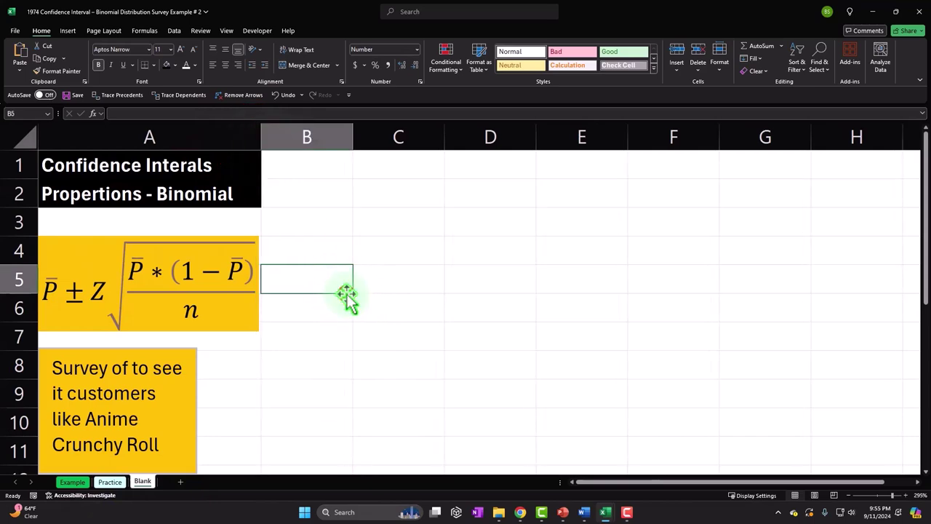
scroll(347, 298, "down", 1)
scroll(347, 269, "up", 1)
scroll(348, 269, "down", 1)
left_click(204, 227)
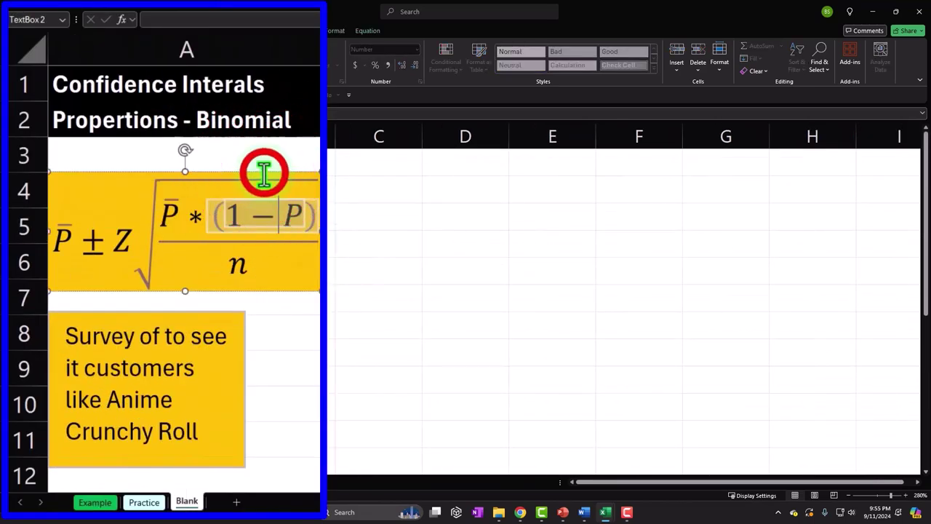
left_click_drag(264, 160, 264, 144)
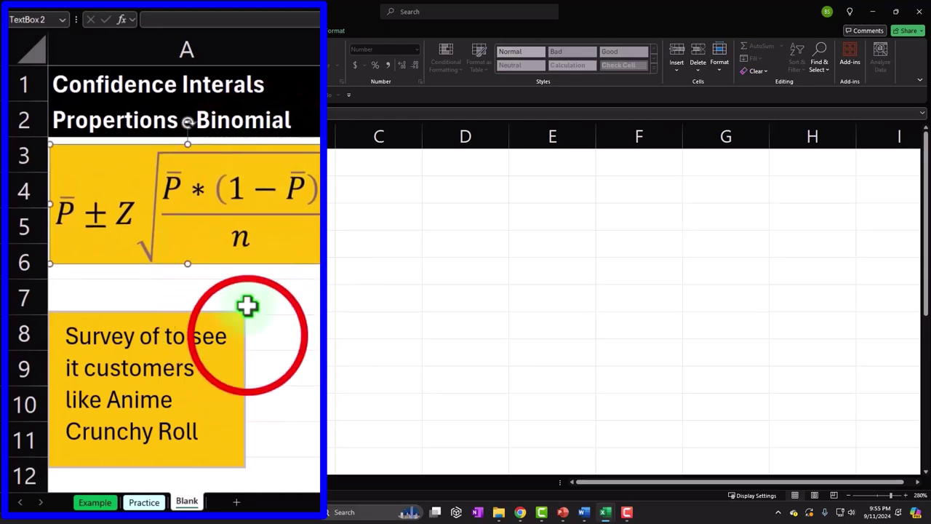
left_click_drag(245, 335, 245, 315)
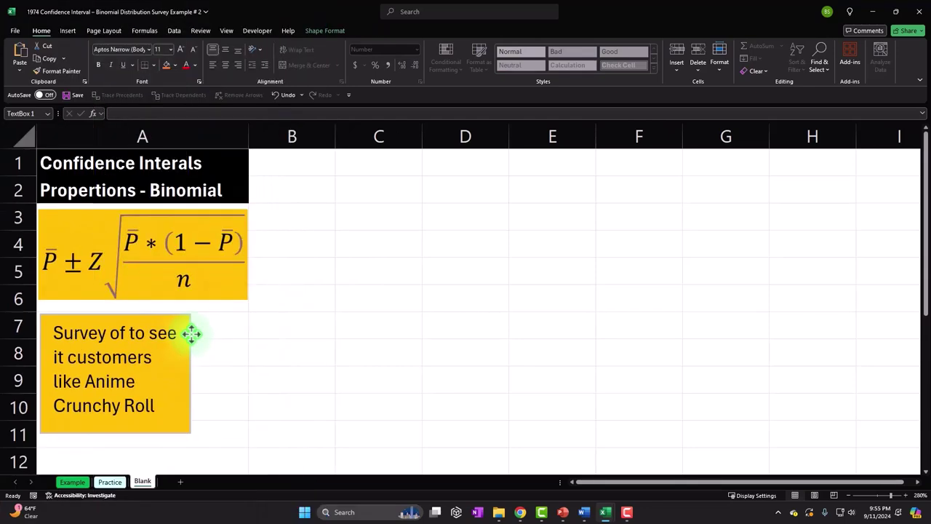
Start a new ink equation and handwrite P-bar followed by a plus-minus sign.
left_click(179, 79)
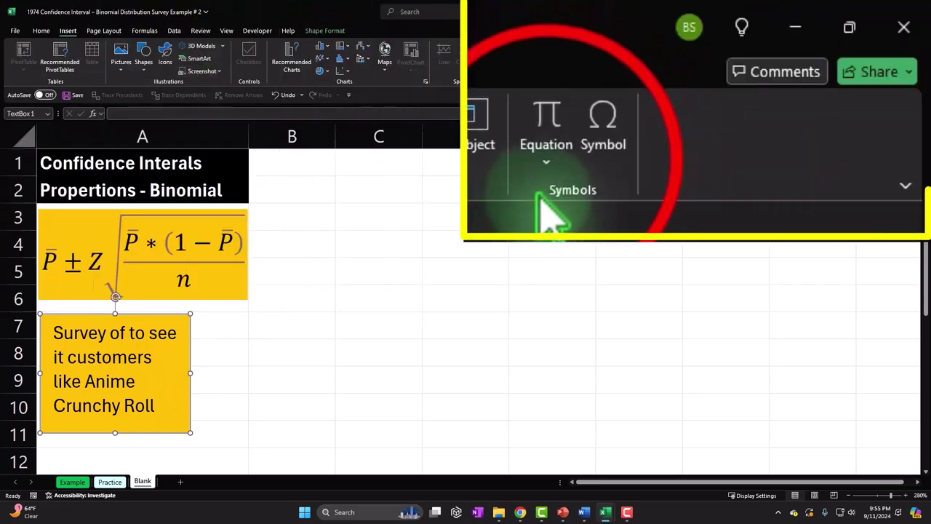
left_click(765, 54)
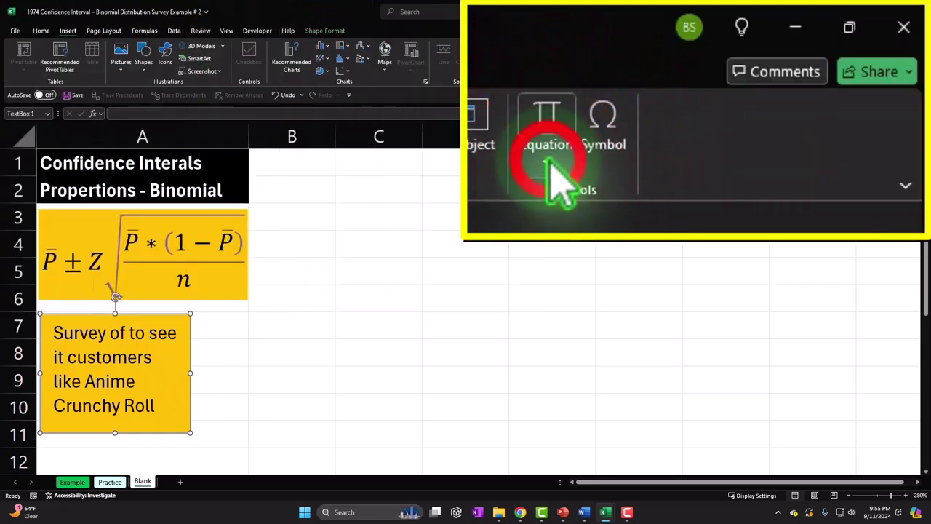
left_click(779, 491)
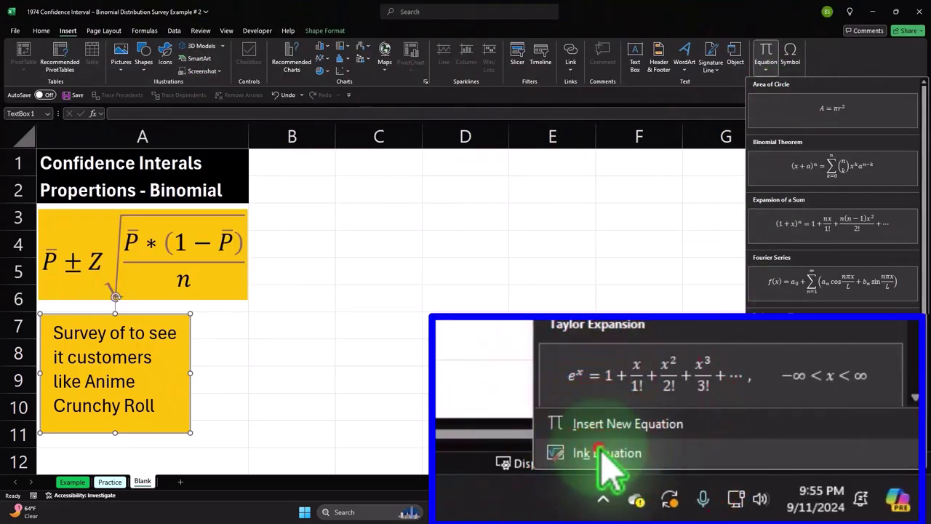
mouse_move(400, 200)
left_mouse_down()
mouse_move(395, 242)
mouse_move(399, 200)
mouse_move(415, 204)
mouse_move(406, 221)
left_mouse_up()
mouse_move(397, 188)
left_mouse_down()
mouse_move(425, 186)
mouse_move(439, 225)
mouse_move(456, 214)
mouse_move(449, 232)
left_mouse_up()
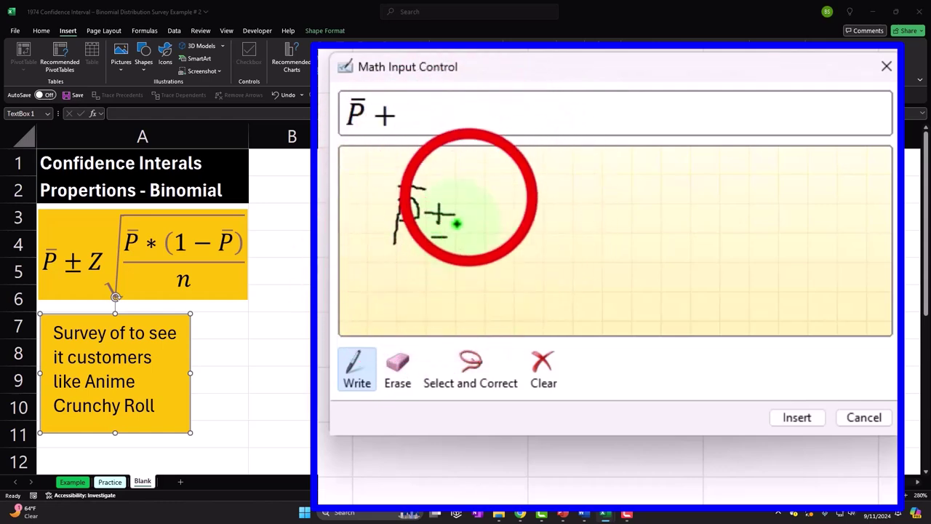
mouse_move(470, 197)
left_mouse_down()
mouse_move(427, 233)
mouse_move(470, 211)
left_mouse_up()
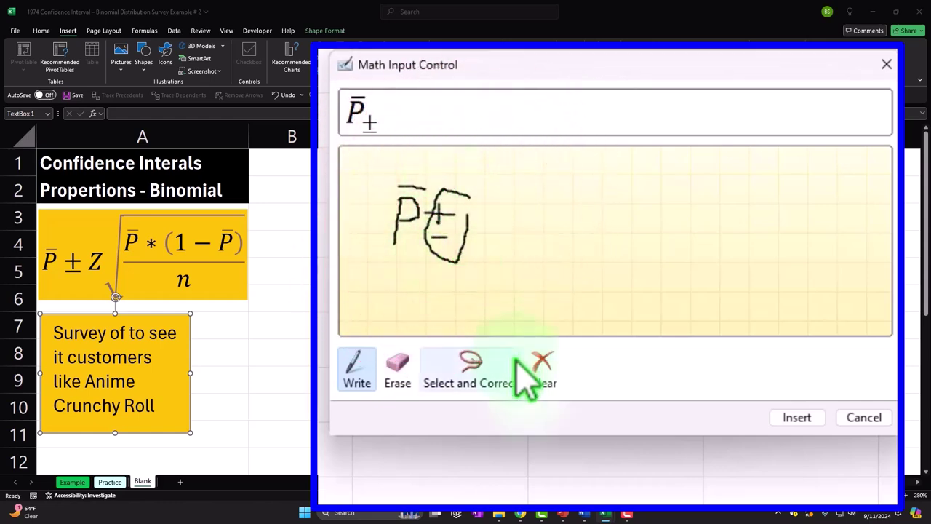
Erase the stray stroke around the plus-minus sign, select the handwriting for correction and close the equation editor without inserting.
left_click(395, 374)
left_click_drag(413, 306, 441, 259)
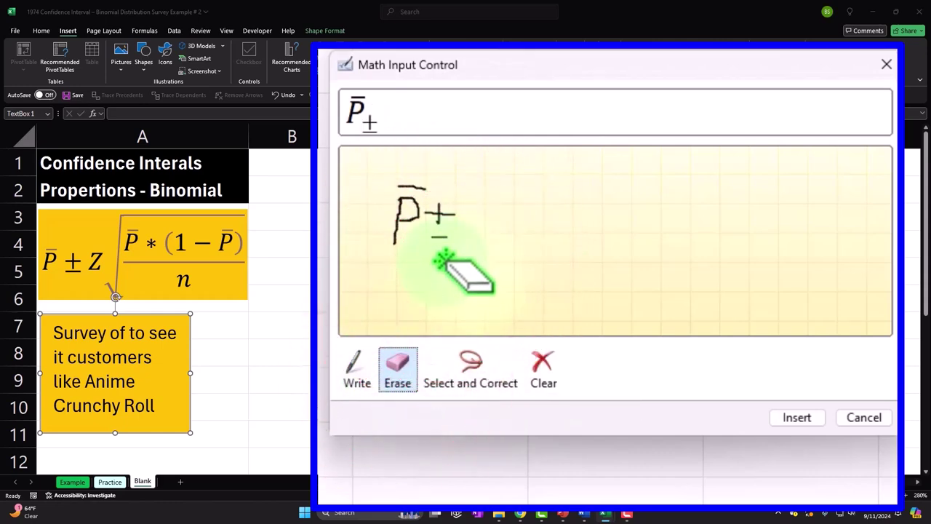
left_click(447, 384)
mouse_move(480, 197)
left_mouse_down()
mouse_move(409, 218)
mouse_move(490, 202)
mouse_move(472, 207)
left_mouse_up()
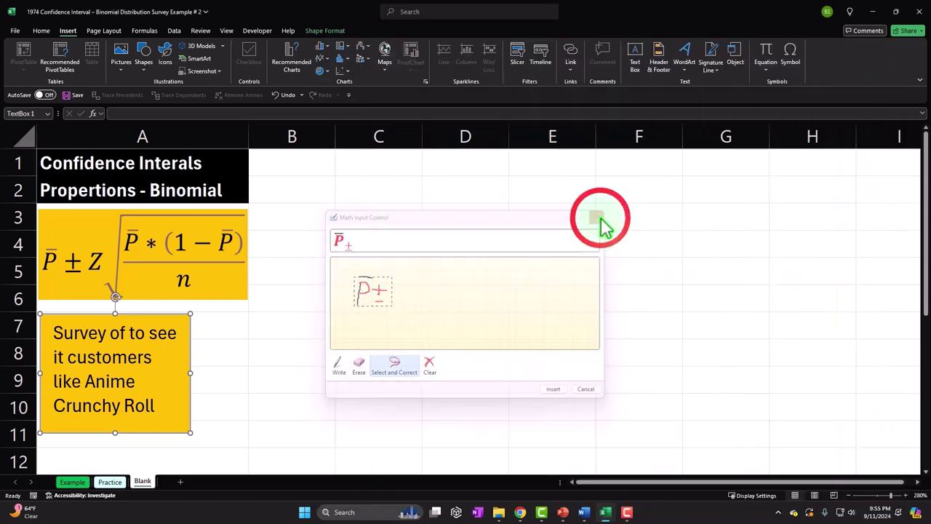
left_click(888, 67)
left_click(176, 406)
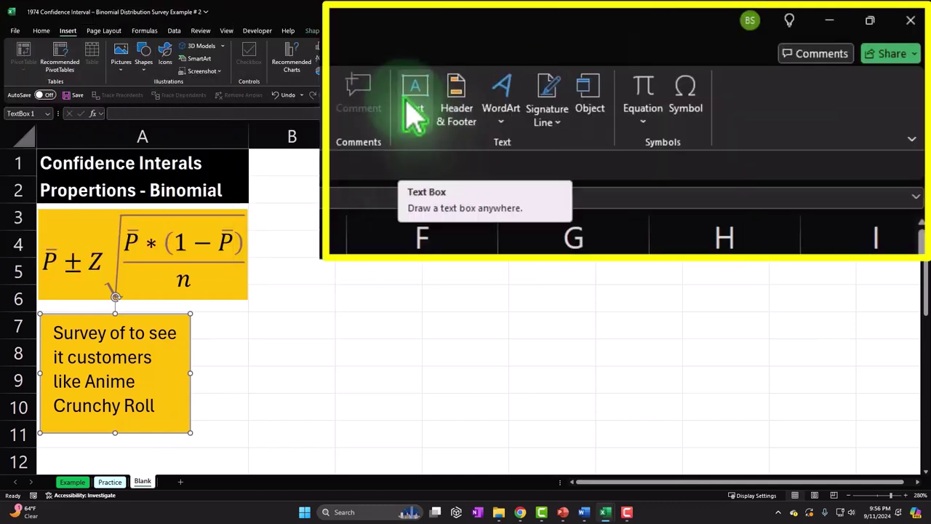
left_click(470, 291)
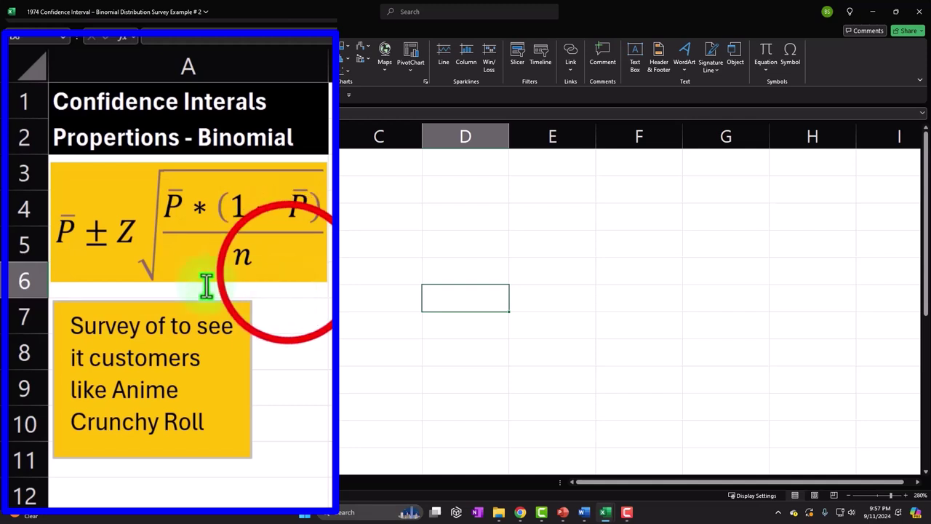
left_click(287, 275)
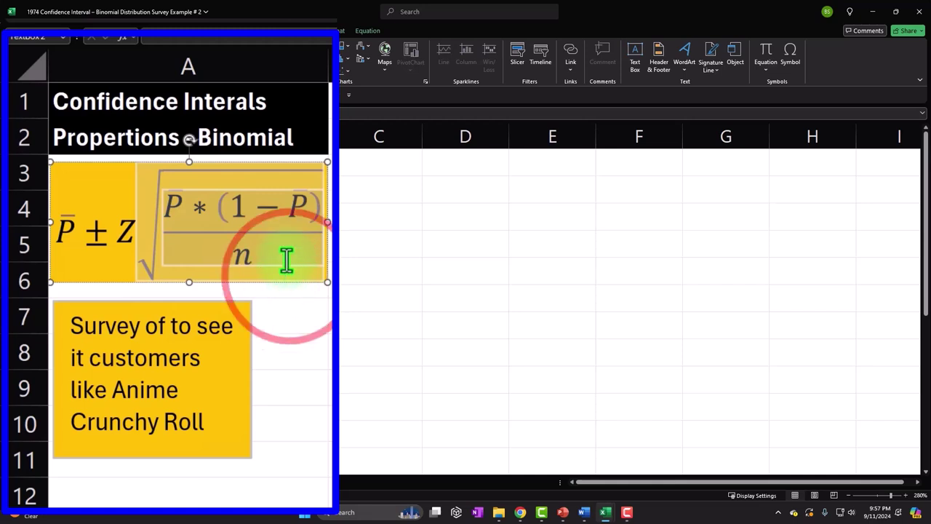
left_click(298, 305)
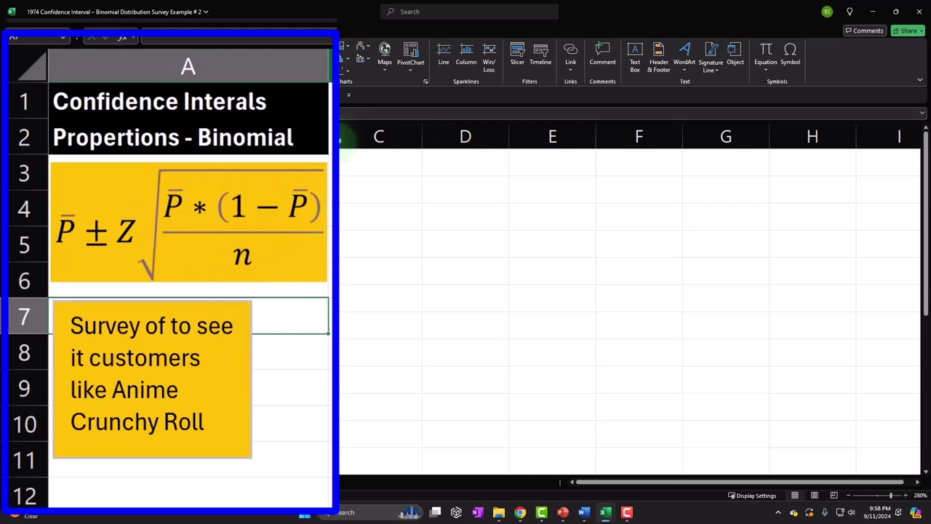
Narrow column B to a thin spacer column.
left_click(344, 133)
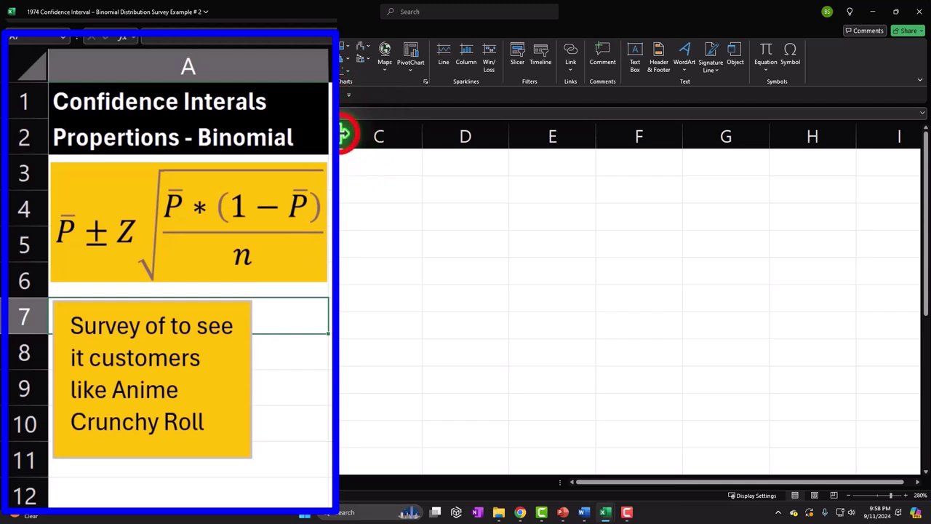
left_click_drag(343, 134, 267, 133)
Enter the row labels "Yes", "No" and "Total" in C2:C4.
left_click(342, 163)
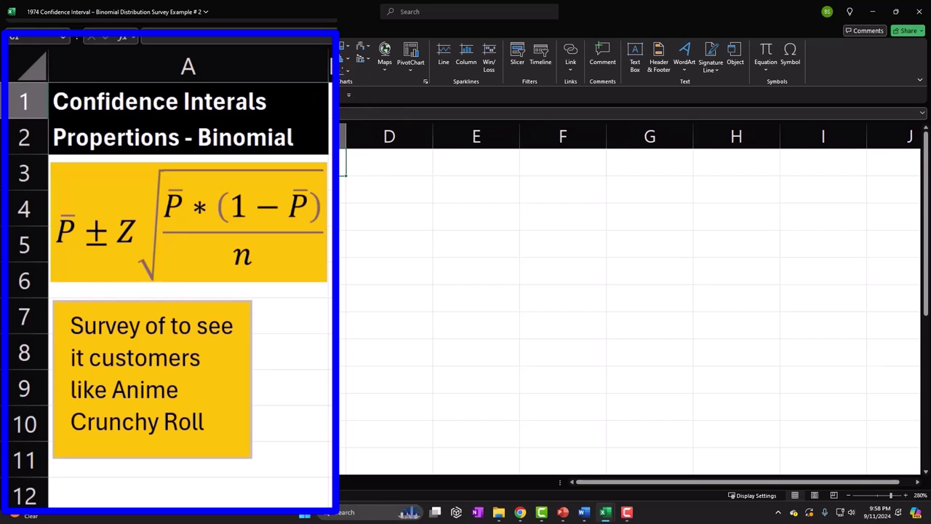
key("Return")
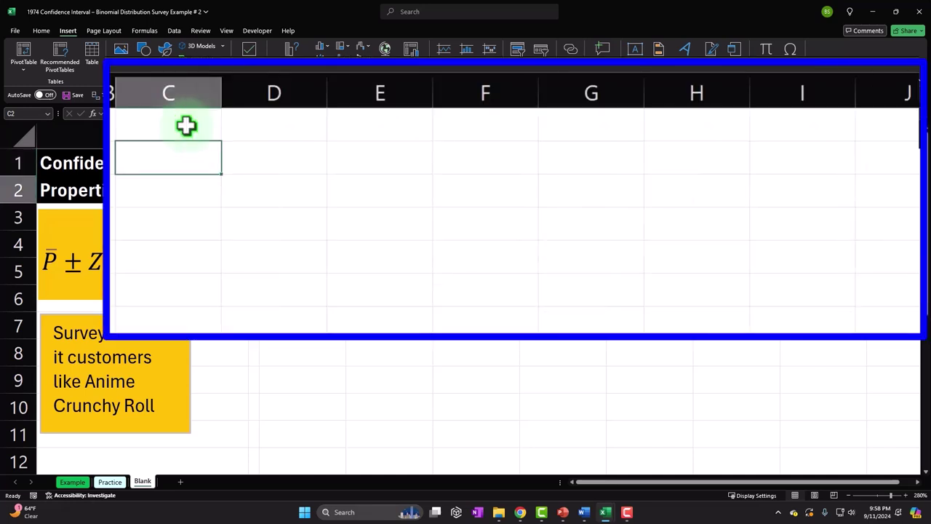
type("Yes")
key("Return")
type("No")
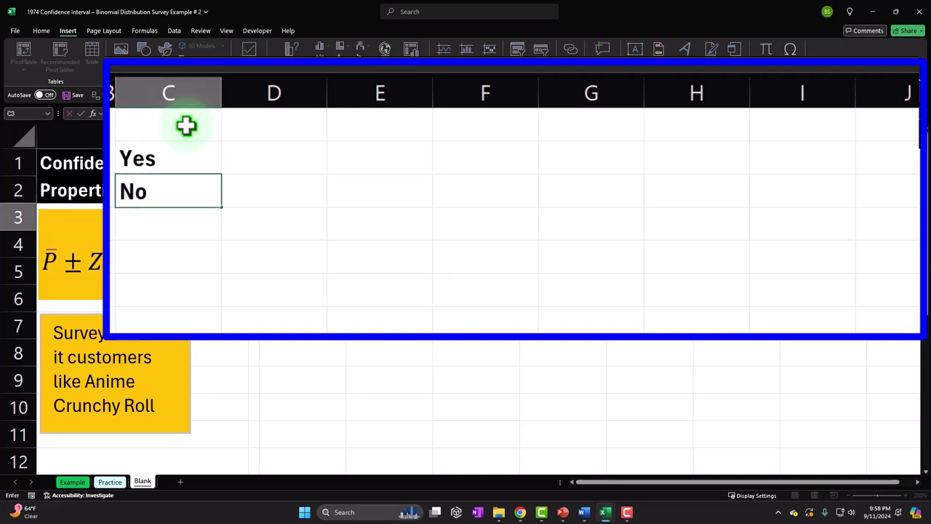
key("Return")
type("Total")
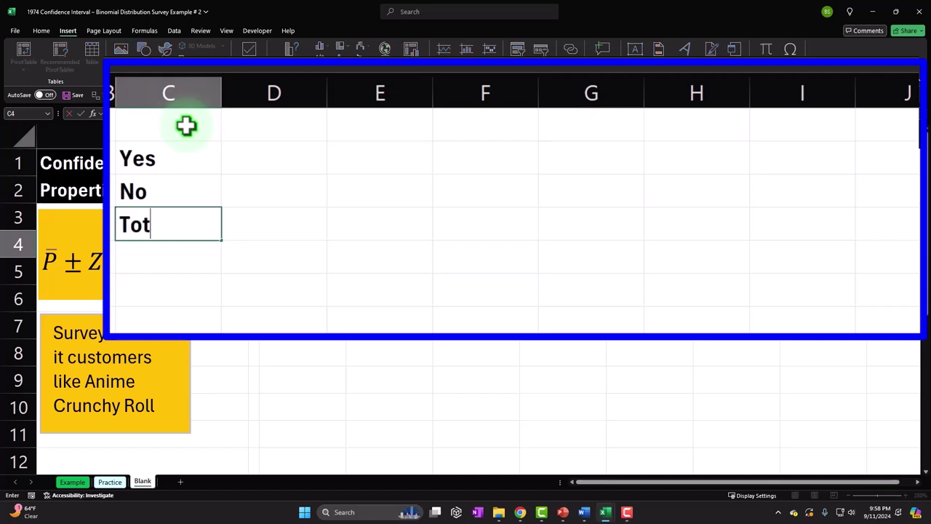
key("Right")
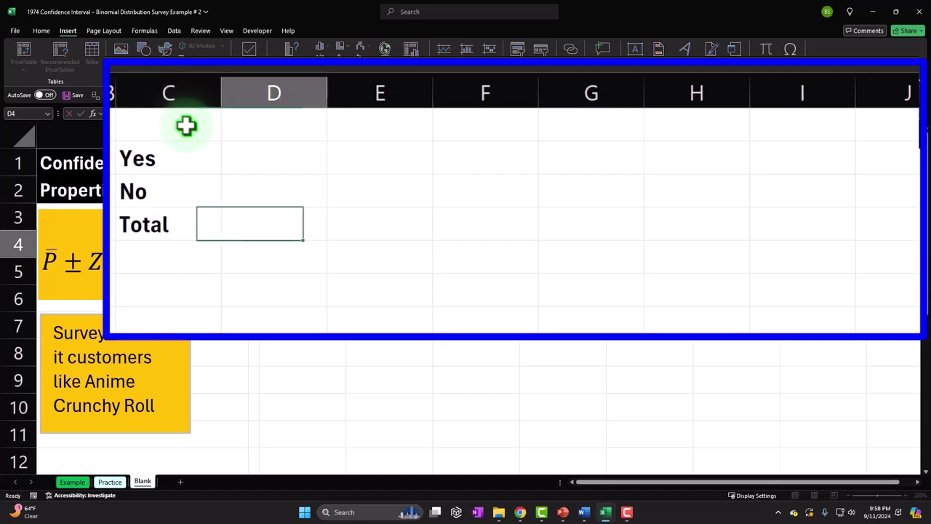
Enter the column headings "%", "Pop" and "Count" in D1:F1.
key("Right")
key("Up")
key("Up")
key("Up")
key("Left")
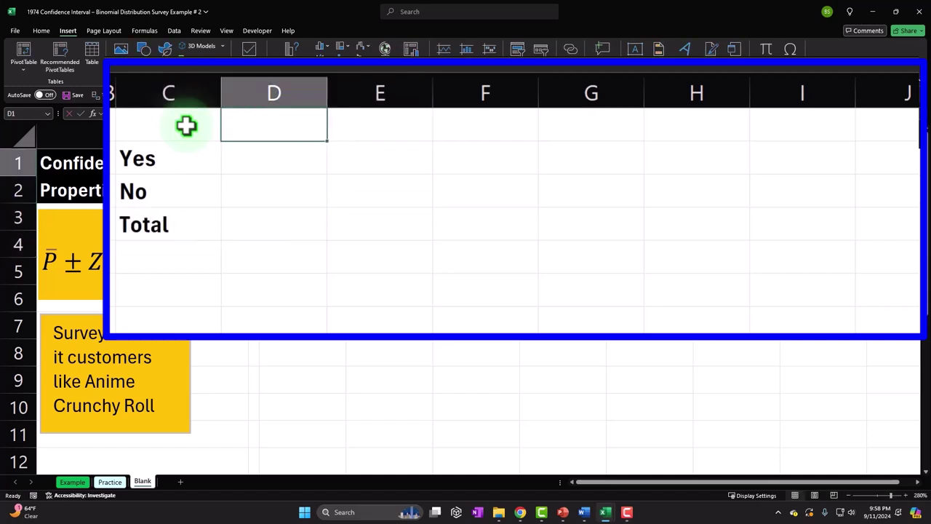
type("%")
key("Right")
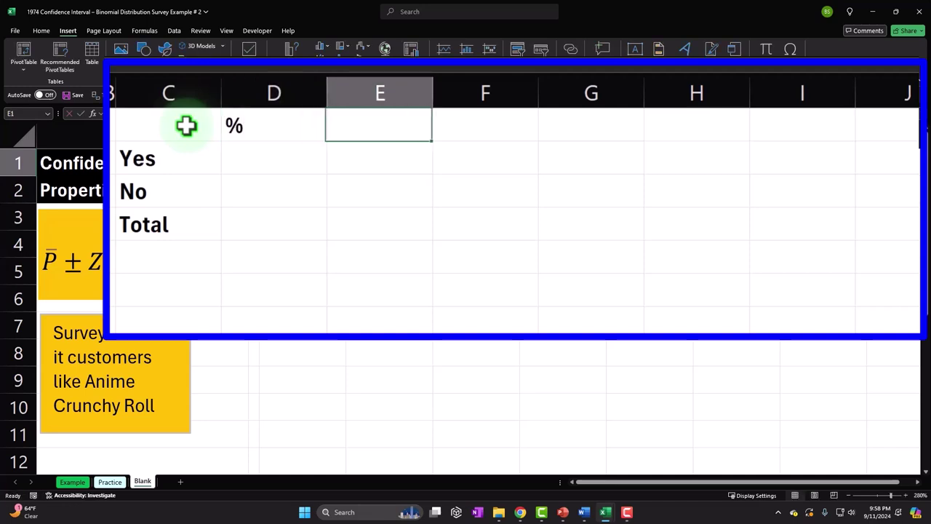
type("Pop C")
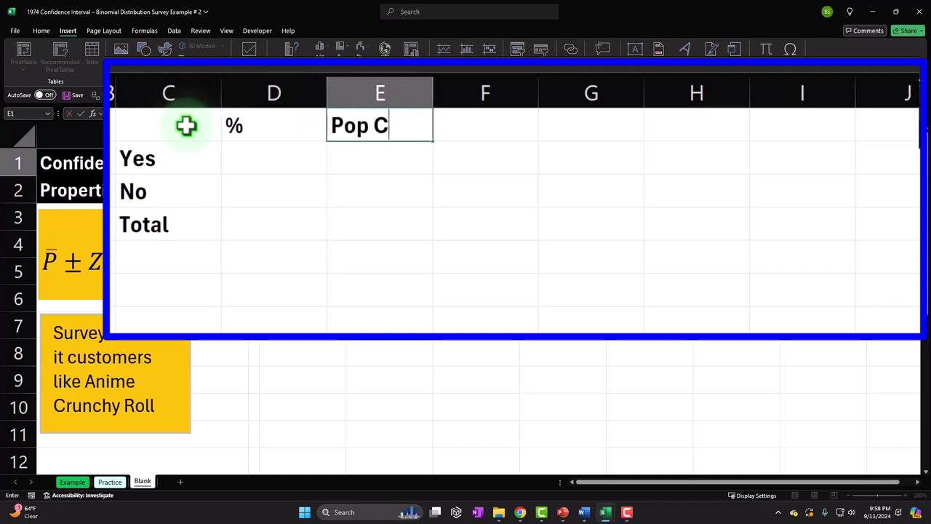
key("BackSpace")
key("Right")
type("Count")
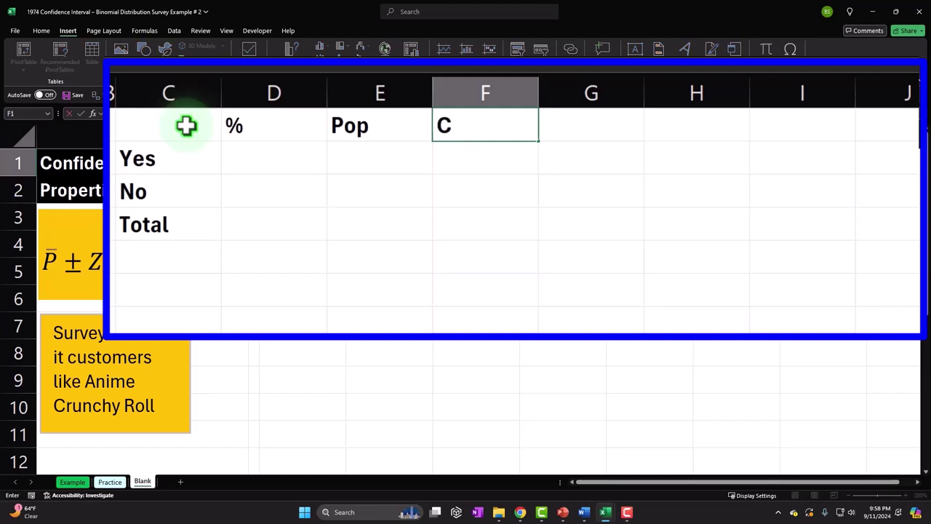
key("Return")
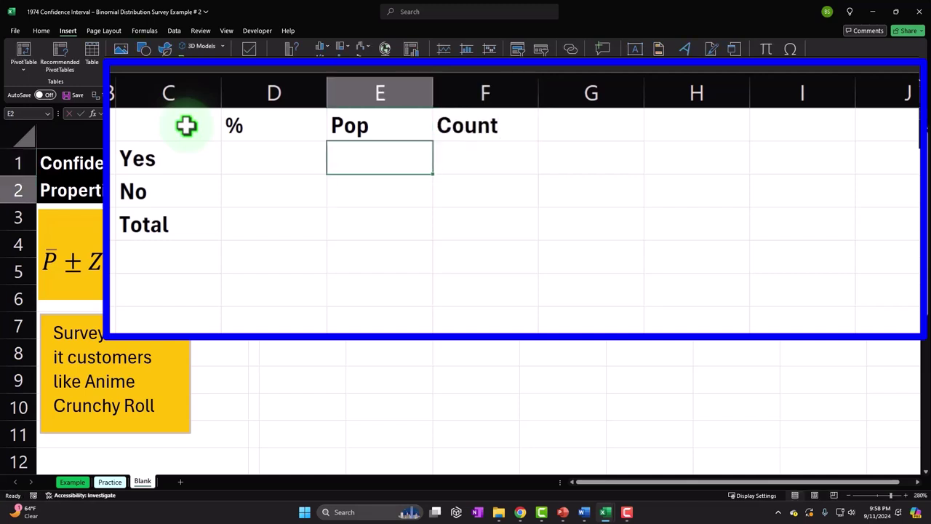
key("Left")
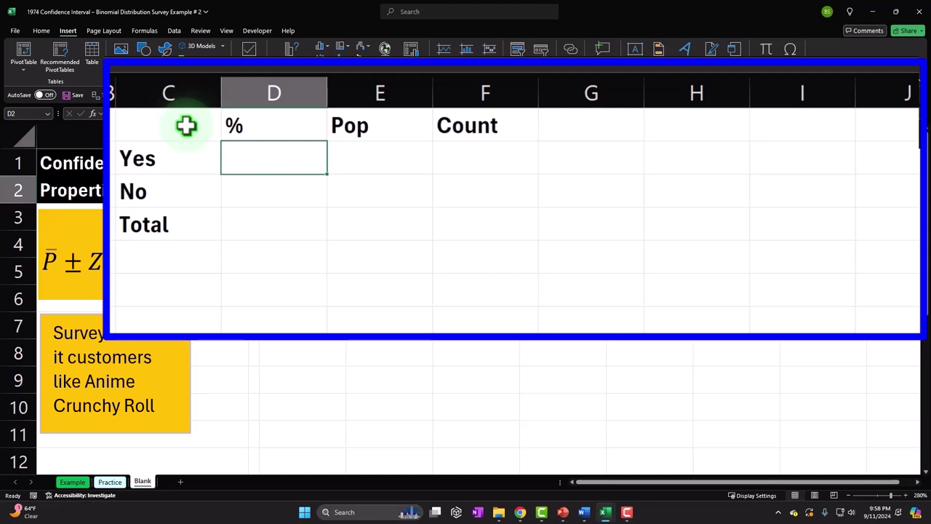
key("Right")
key("Right")
key("Right")
key("Right")
key("Up")
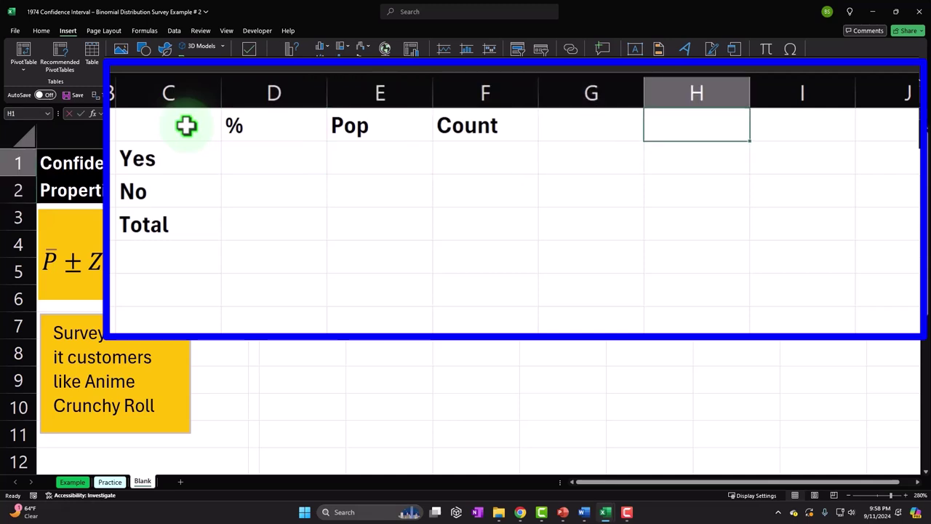
type("=rand")
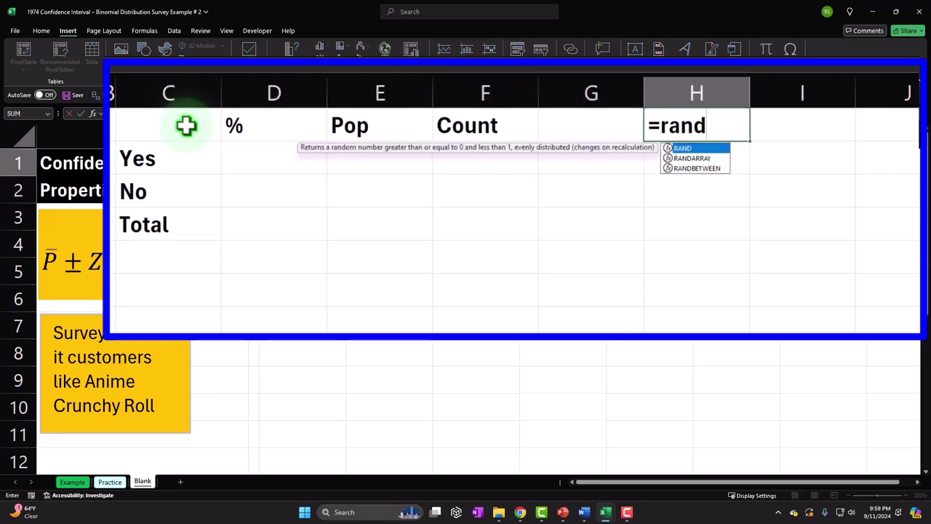
key("Down")
key("Down")
key("Tab")
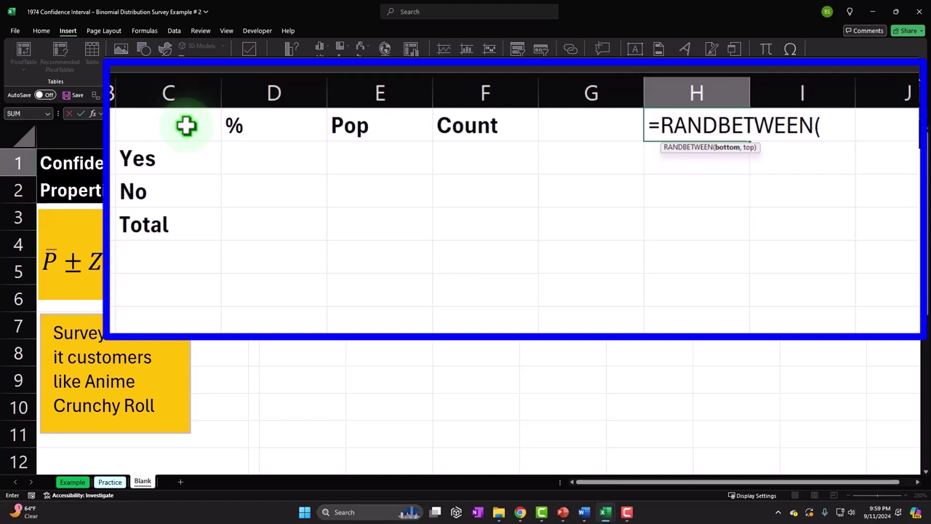
key("BackSpace")
key("BackSpace")
key("BackSpace")
key("BackSpace")
key("BackSpace")
key("BackSpace")
key("BackSpace")
key("BackSpace")
key("BackSpace")
key("BackSpace")
key("BackSpace")
key("BackSpace")
key("BackSpace")
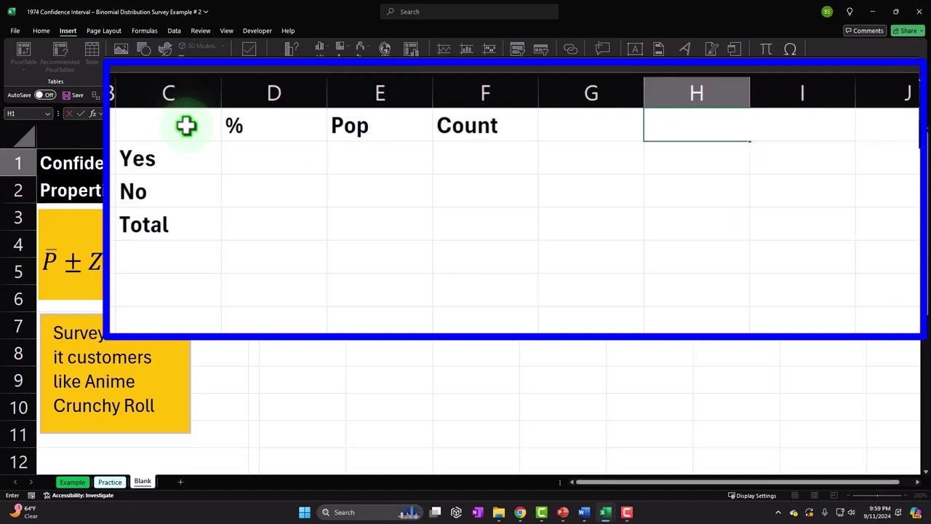
Enter the proportions .85 for Yes and .15 for No in D2:D3.
key("Return")
key("Left")
key("Left")
key("Left")
key("Left")
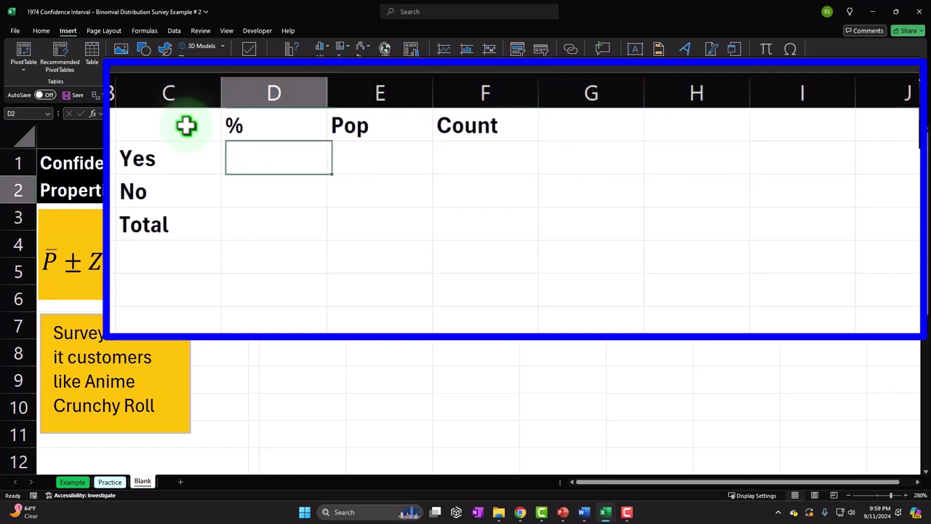
type(".85")
key("Return")
type(".15")
key("Return")
Format the % column cells D2:D4 as percentages.
key("Up")
key("Up")
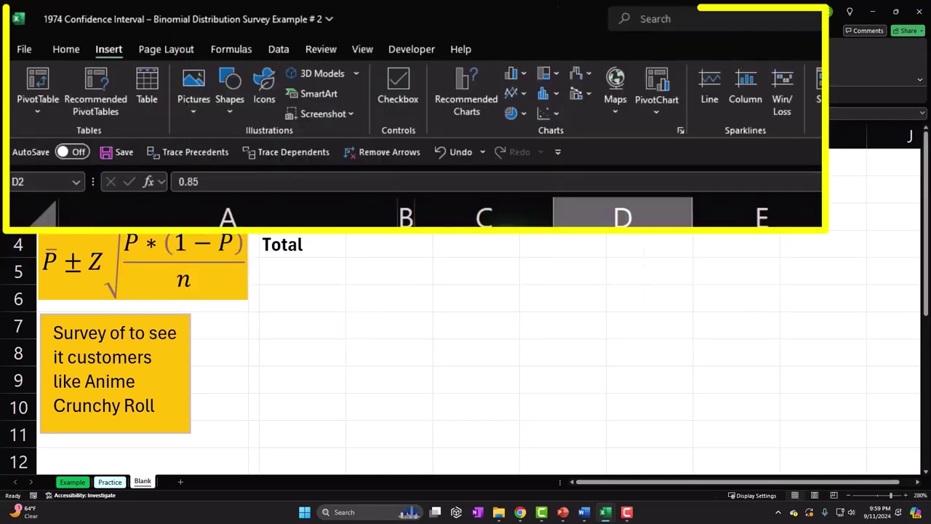
key("shift+Down")
key("shift+Down")
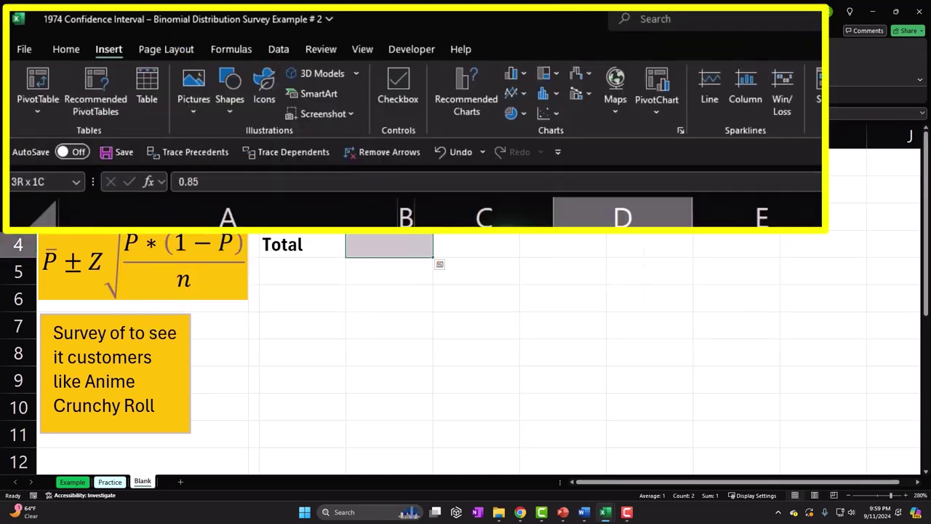
left_click(62, 50)
left_click(599, 104)
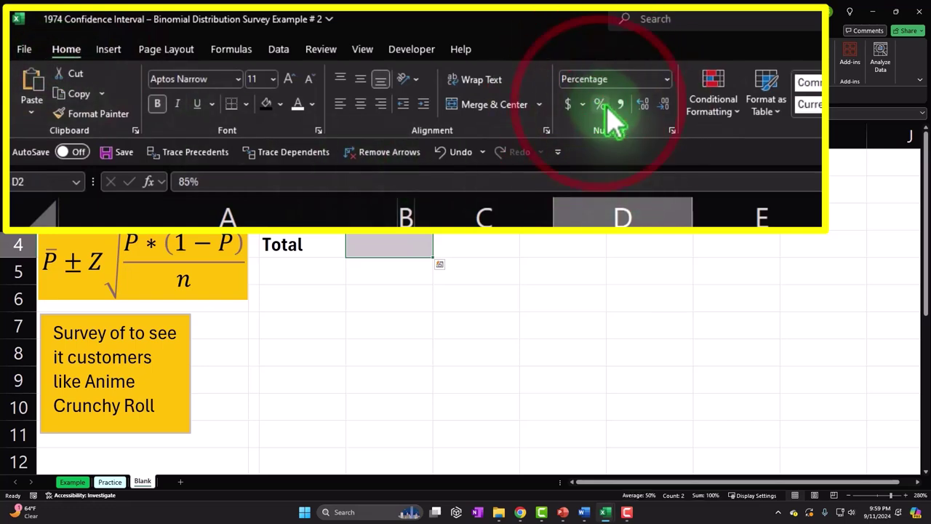
Total the Yes and No percentages in D4 with a SUM of D2:D3.
left_click(385, 244)
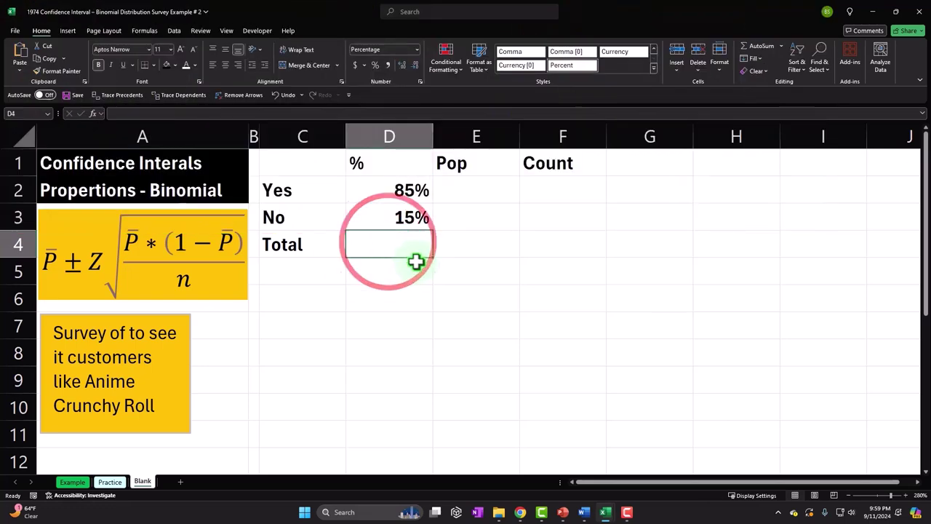
type("=sum(")
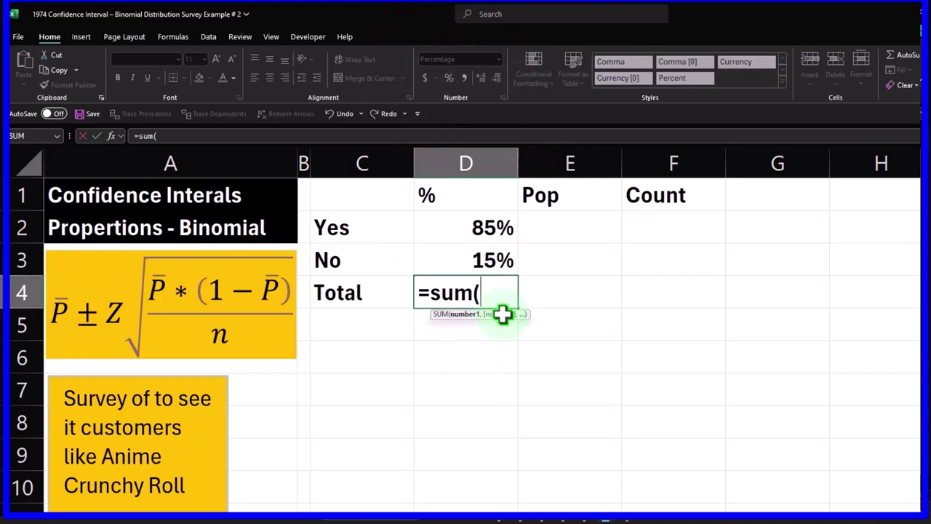
key("Up")
key("shift+Up")
key("Return")
Enter a population of 1000 for both Yes and No in E2:E3.
key("Up")
key("Right")
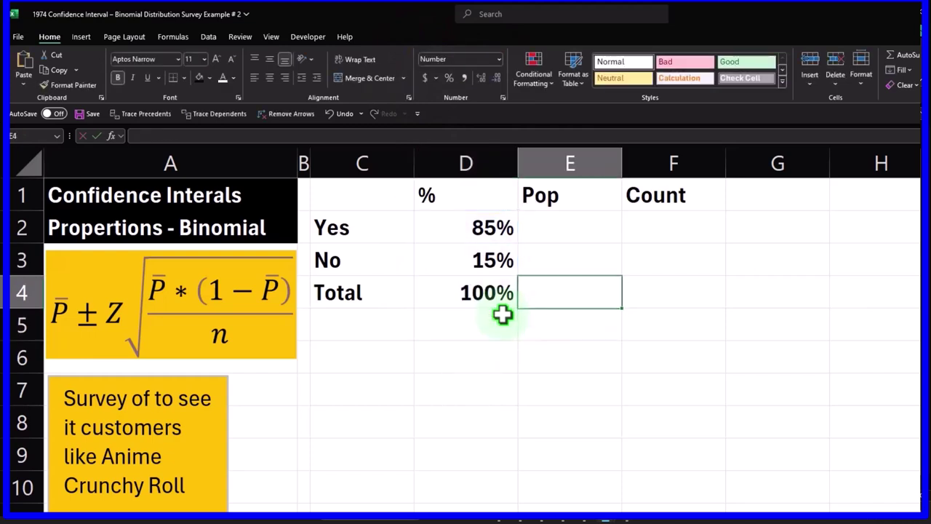
key("Up")
key("Up")
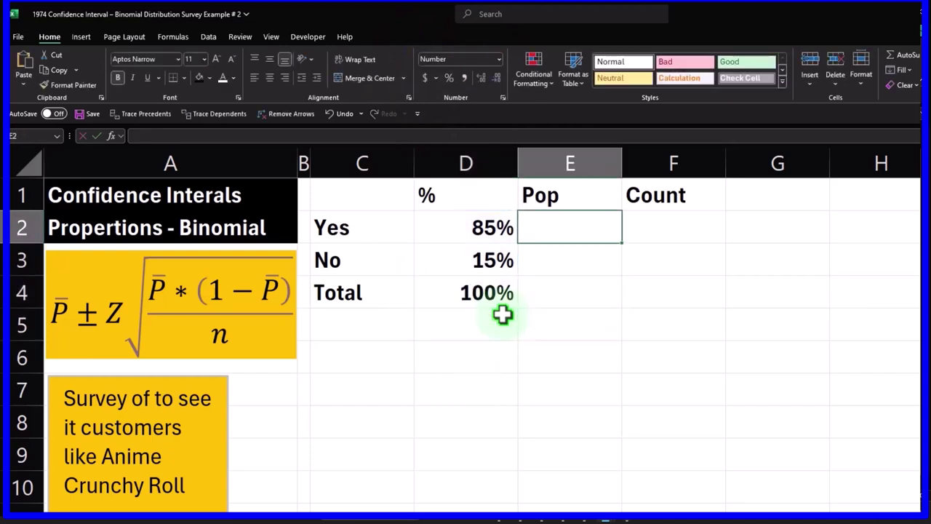
type("1000")
key("Return")
type("1000")
key("Return")
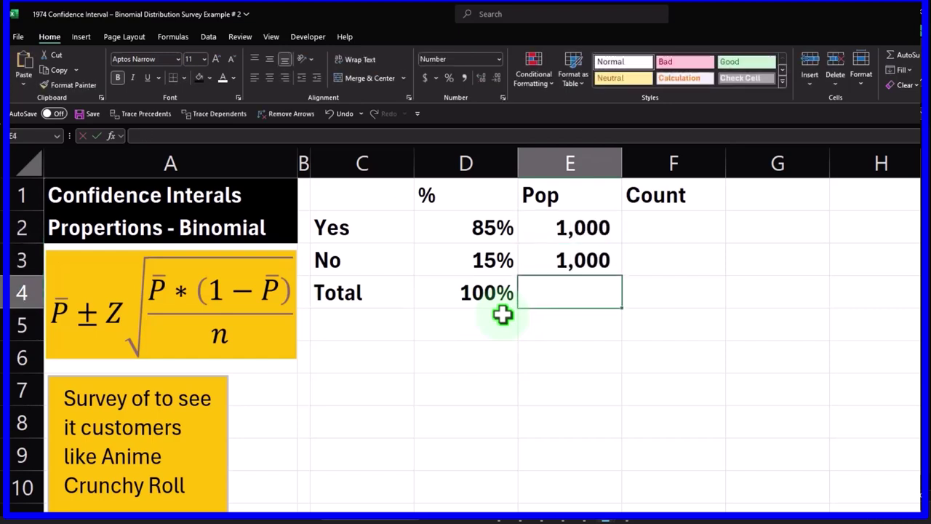
Calculate the Yes count in F2 with the formula =D2*E2.
key("Right")
key("Up")
key("Up")
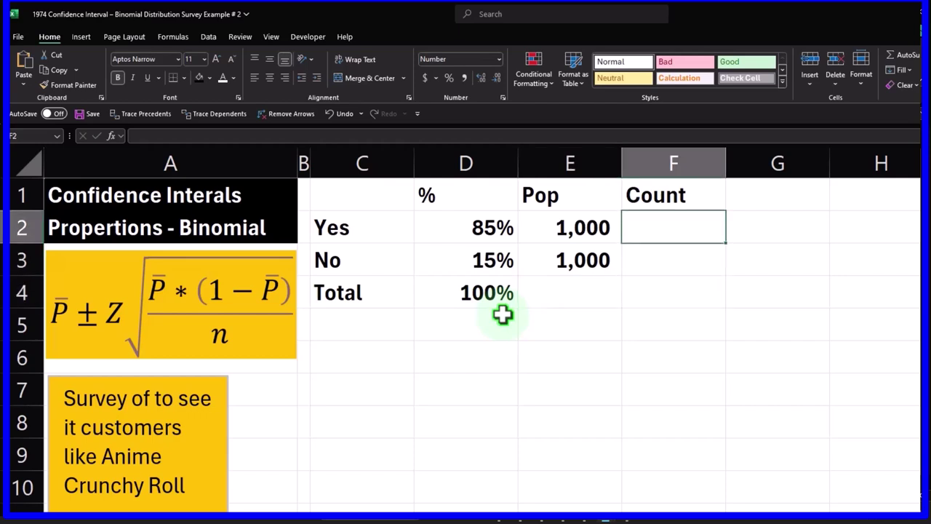
type("=")
key("Left")
key("Left")
type("*")
key("Left")
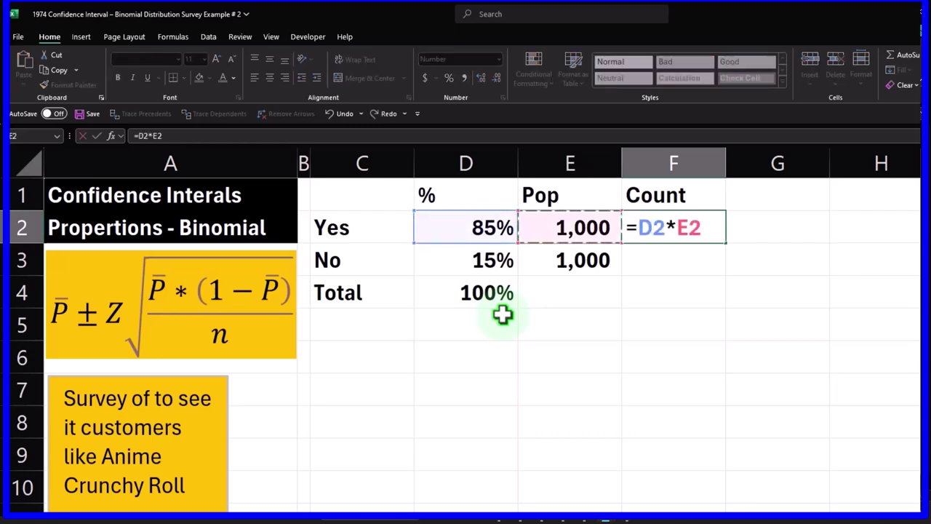
key("Return")
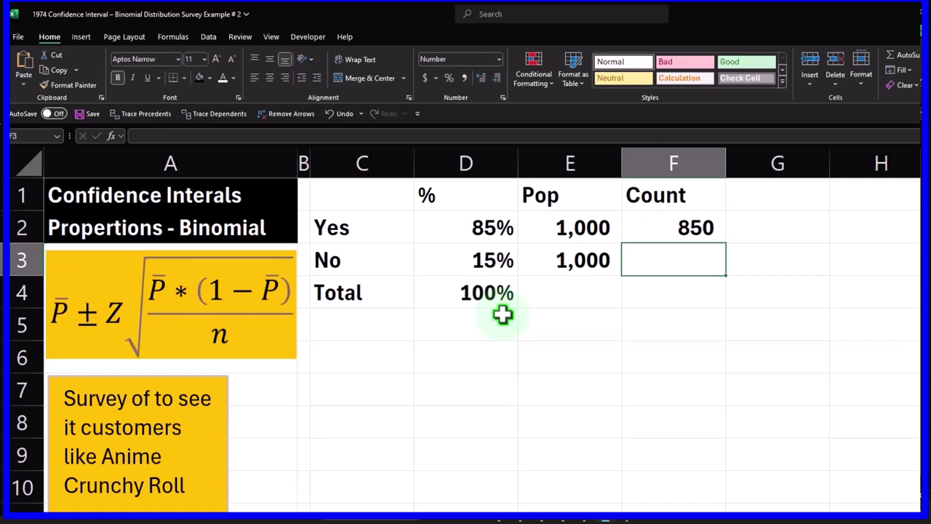
Calculate the No count in F3 with the formula =D3*E3.
type("=")
key("Left")
key("Left")
type("*")
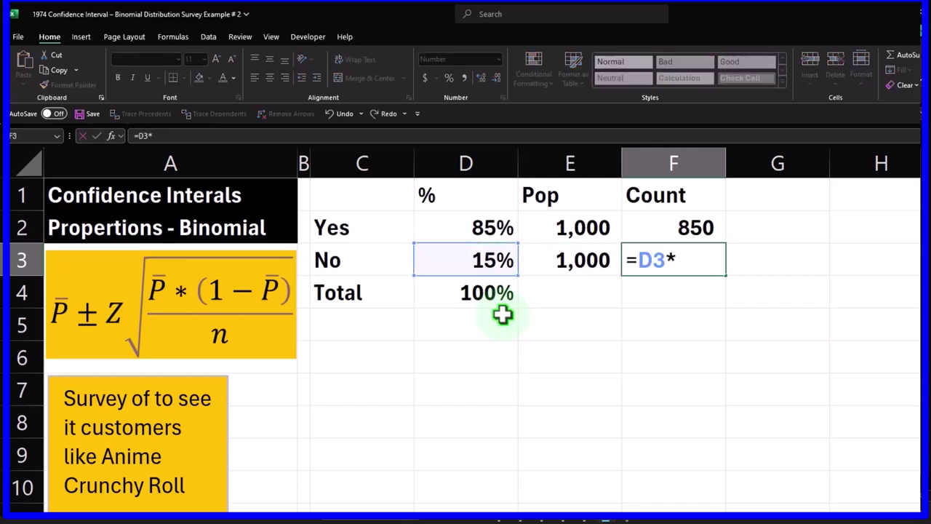
key("Left")
key("Return")
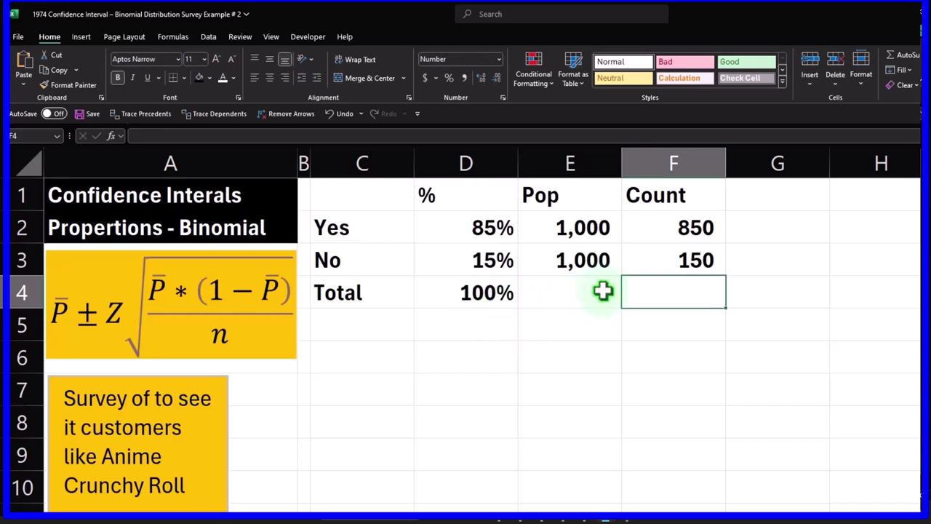
Review the two count formulas and total them in F4 with a SUM of F2:F3.
left_click(694, 228)
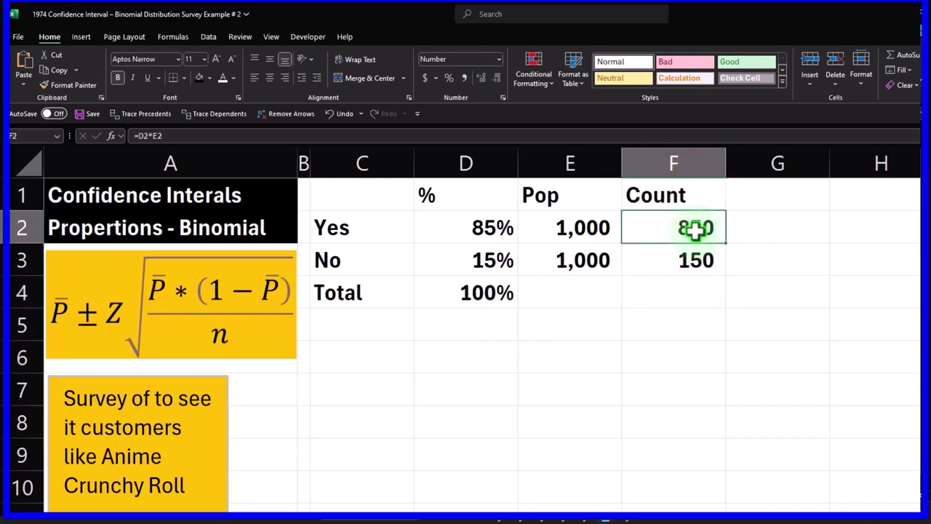
left_click(648, 262)
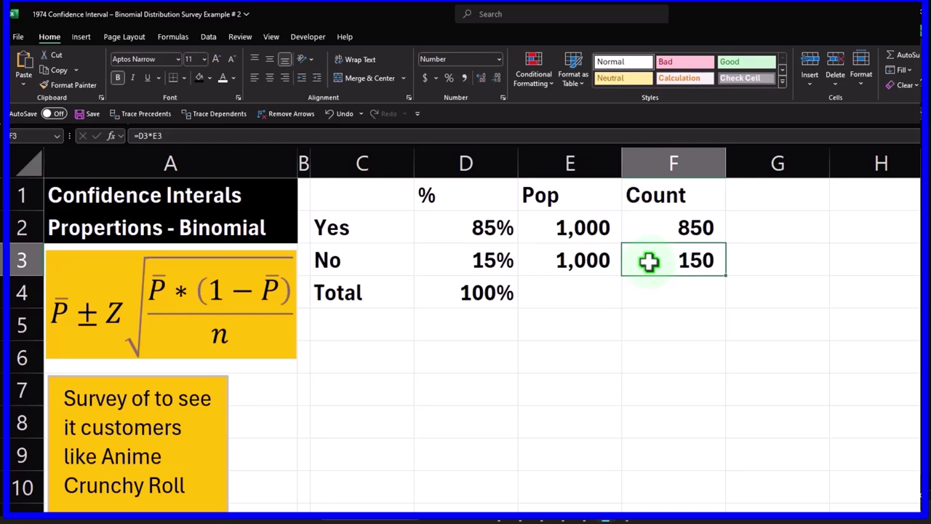
key("Down")
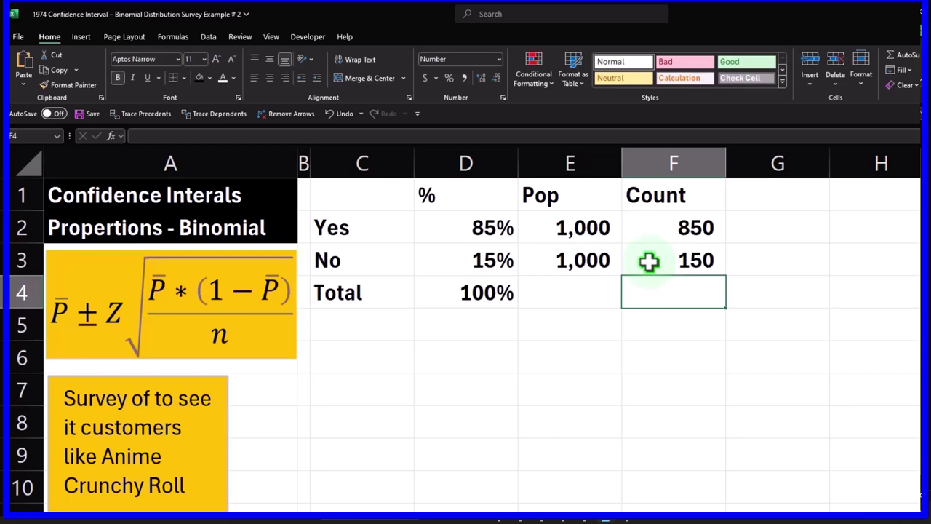
type("=")
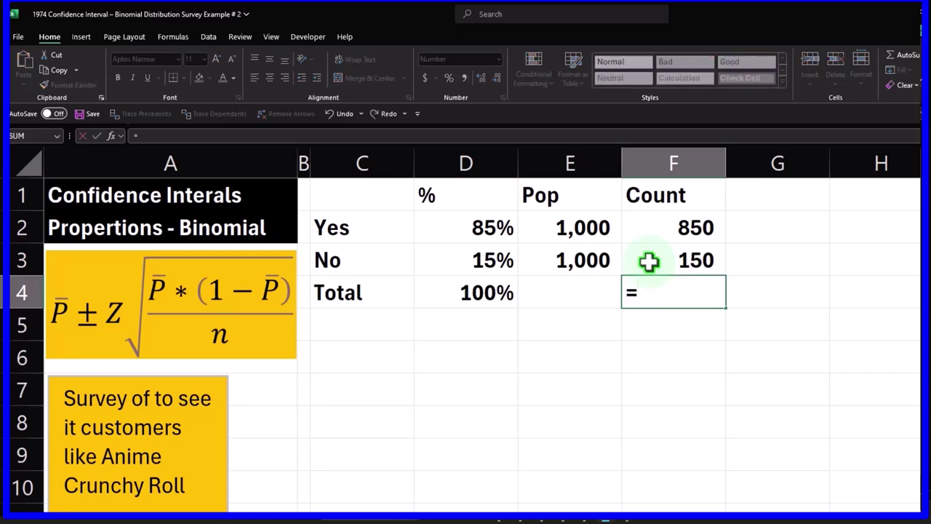
type("sum")
key("Tab")
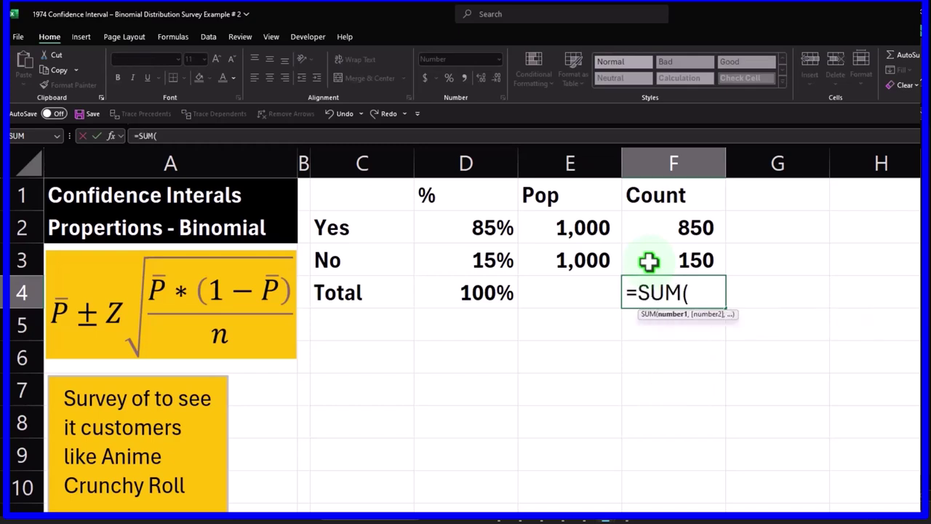
left_click(649, 261)
key("shift+Up")
key("Return")
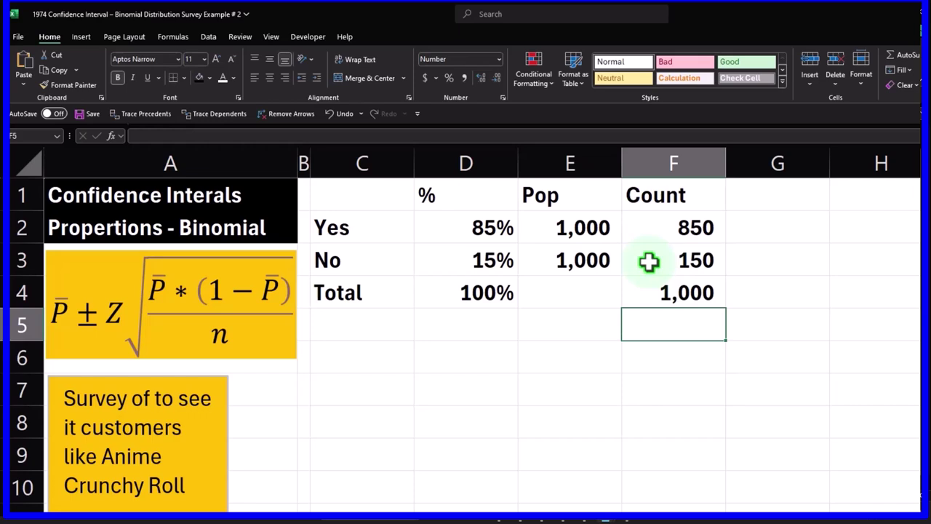
Give the header row C1:F1 and row labels C2:C4 a black fill with white text, and center the headings in D1:F1.
left_click_drag(385, 194, 648, 195)
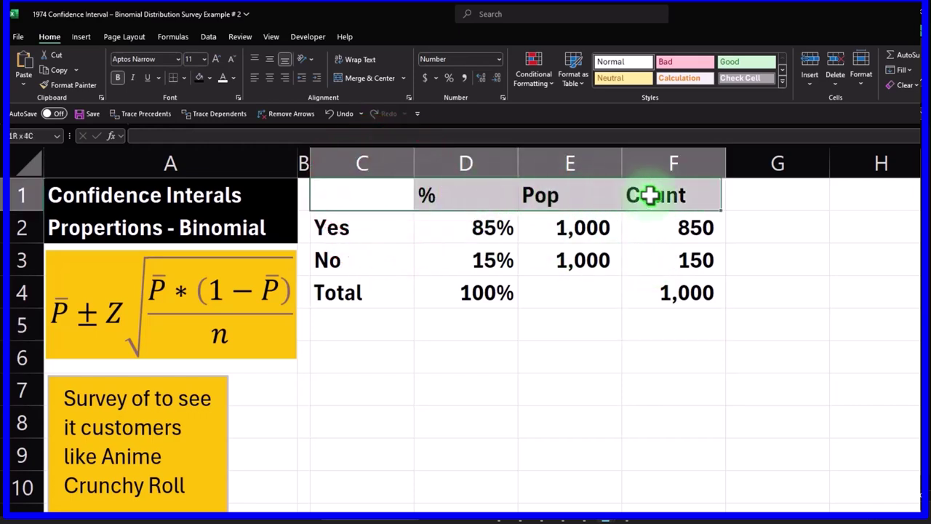
left_click_drag(376, 226, 379, 284)
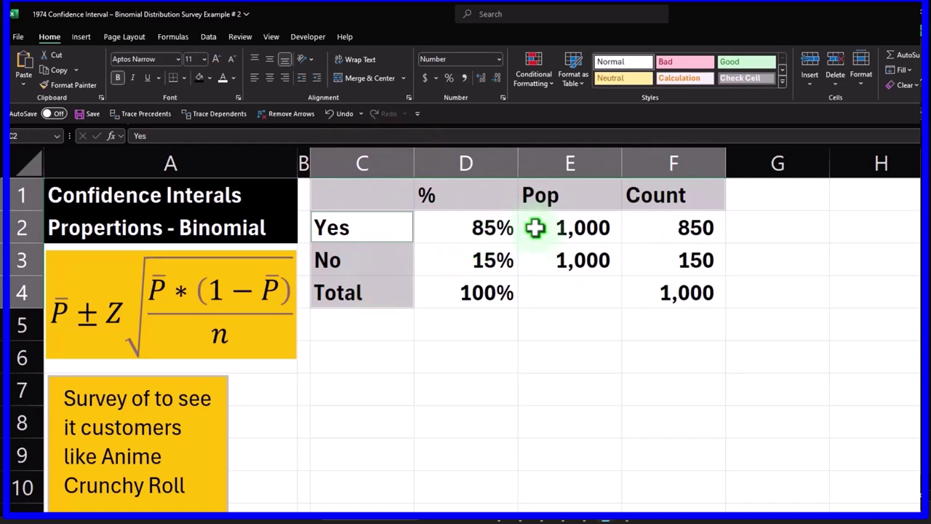
left_click(198, 78)
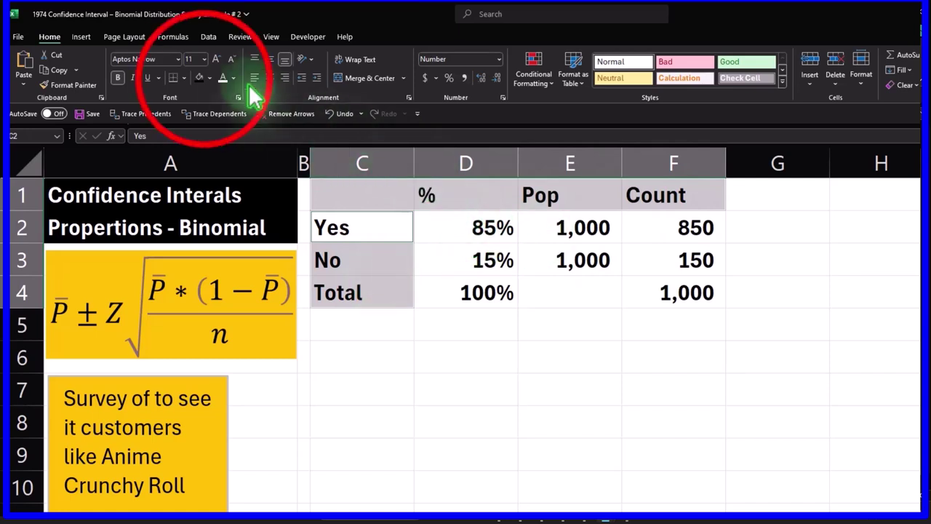
left_click(205, 78)
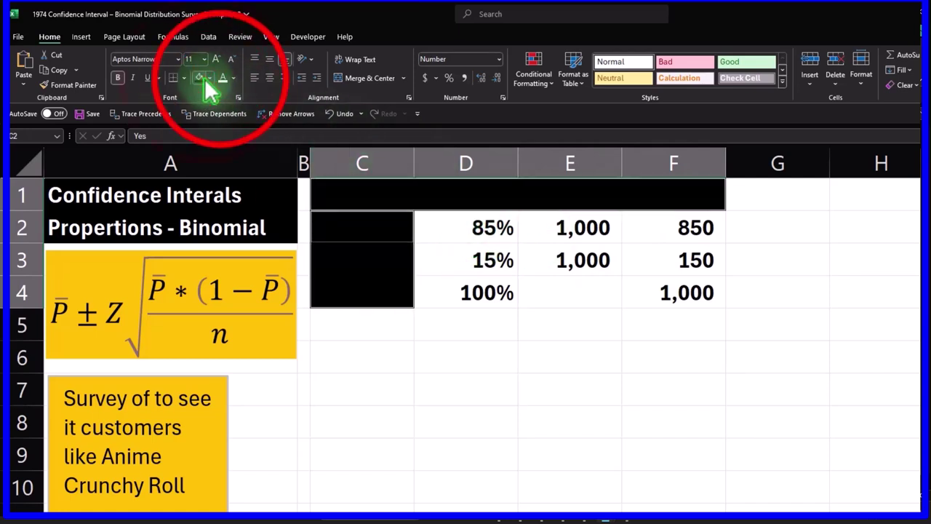
left_click(468, 238)
left_click_drag(485, 197, 632, 192)
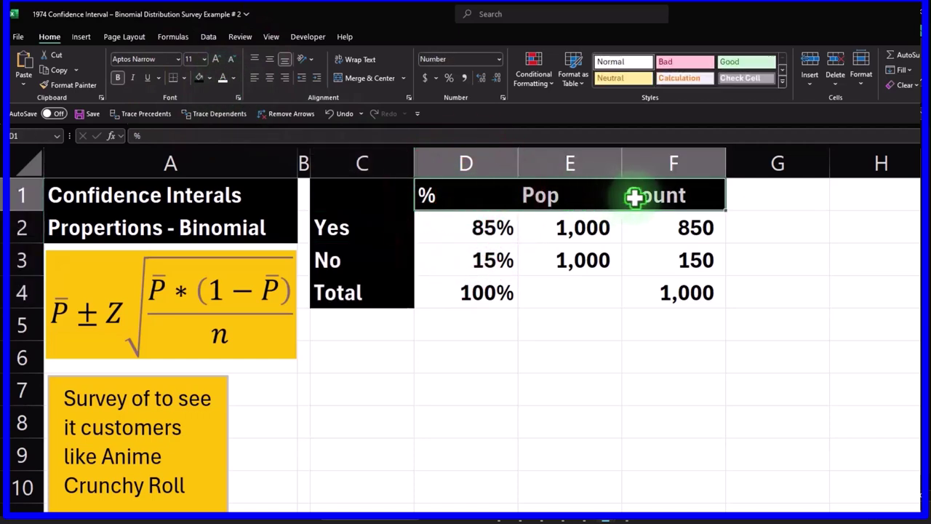
left_click(270, 78)
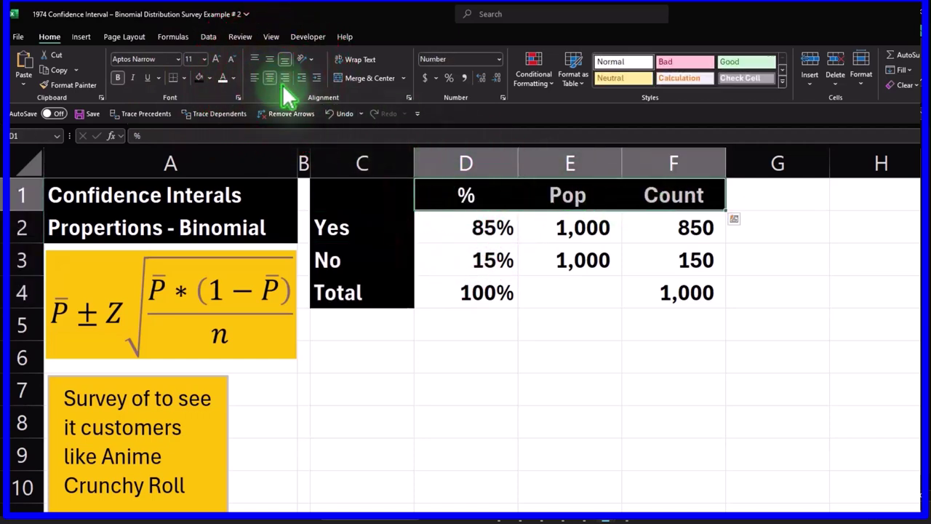
Give the table values in D2:F4 a red fill with white text.
left_click_drag(480, 225, 648, 304)
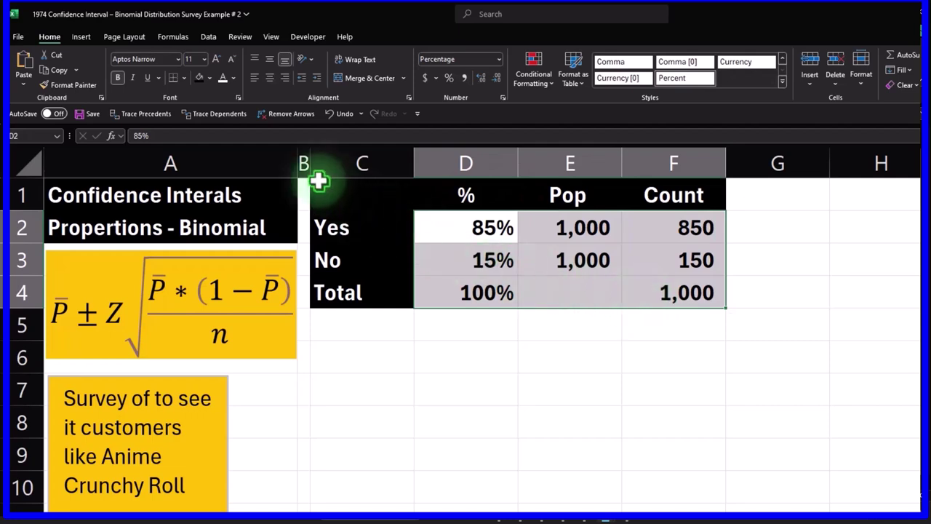
left_click(213, 77)
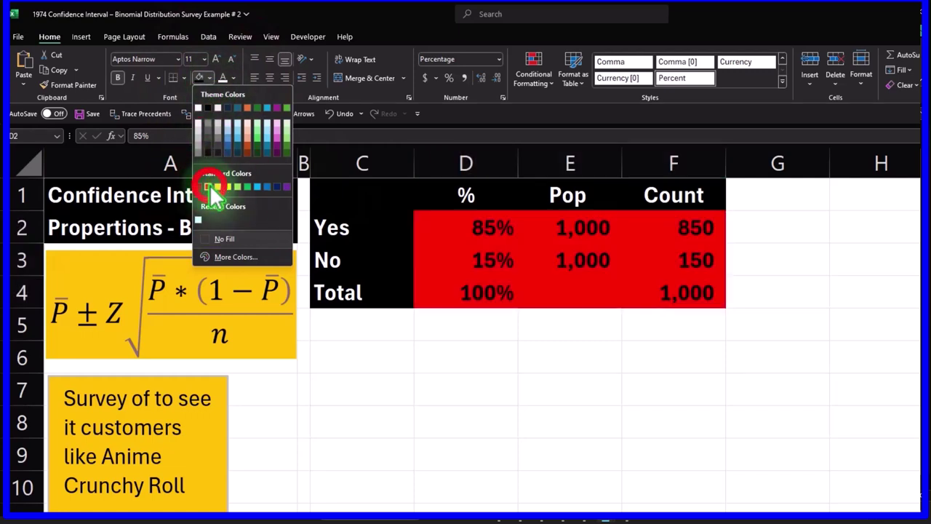
left_click(210, 187)
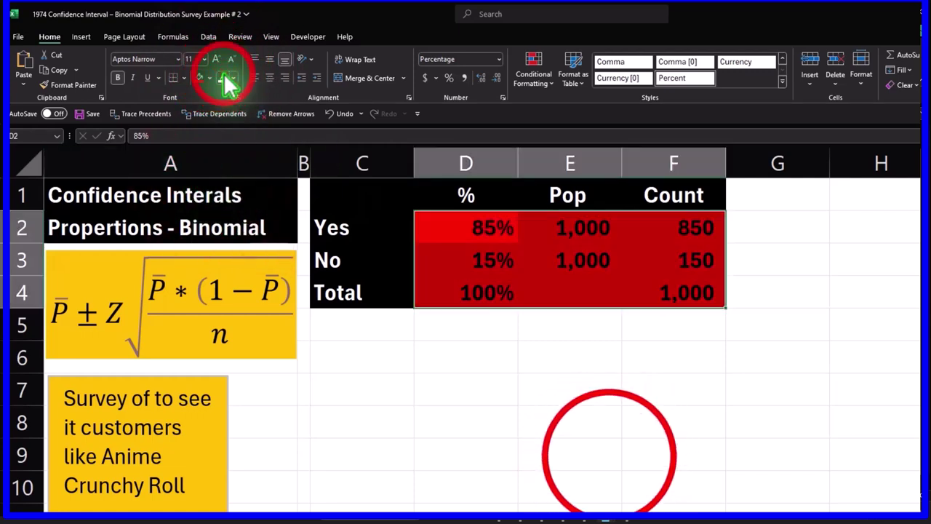
left_click(604, 453)
Autofit columns D to F to their contents and widen columns E and F slightly.
left_click_drag(468, 163, 665, 167)
double_click(620, 162)
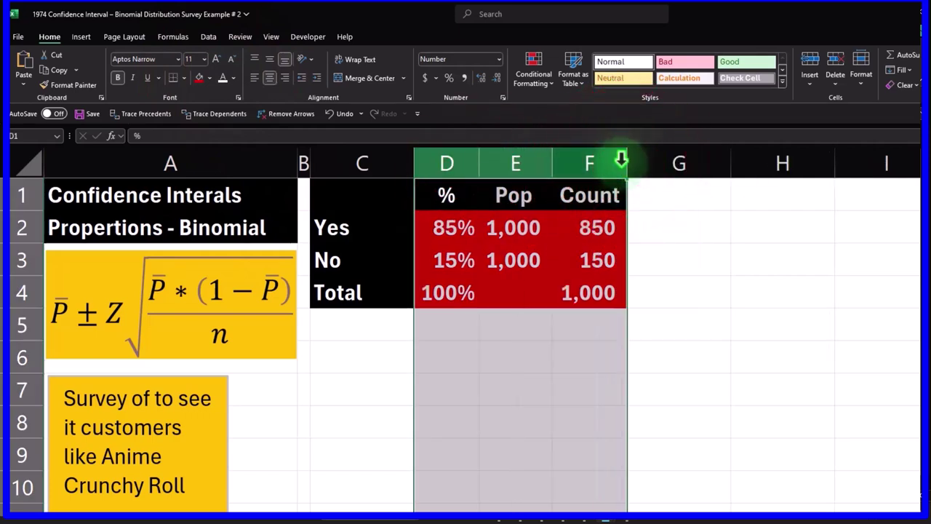
left_click(575, 260)
left_click_drag(556, 181, 557, 170)
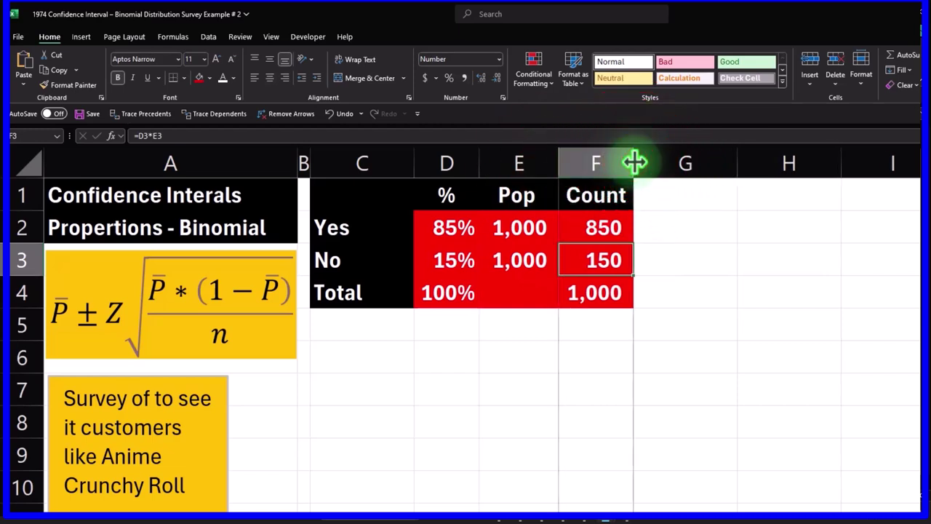
left_click_drag(634, 162, 637, 162)
Copy column B's format to column G with Format Painter to make a thin spacer column, and select H1.
left_click(306, 162)
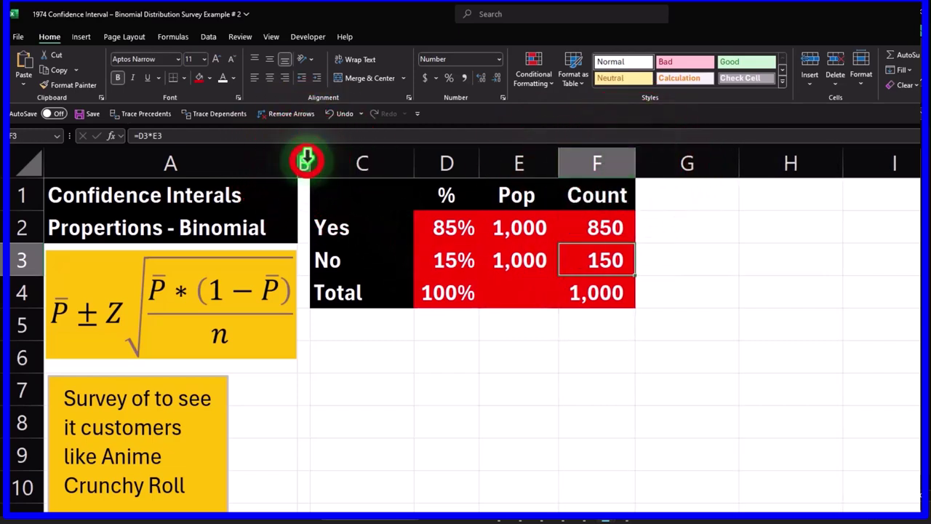
left_click(304, 160)
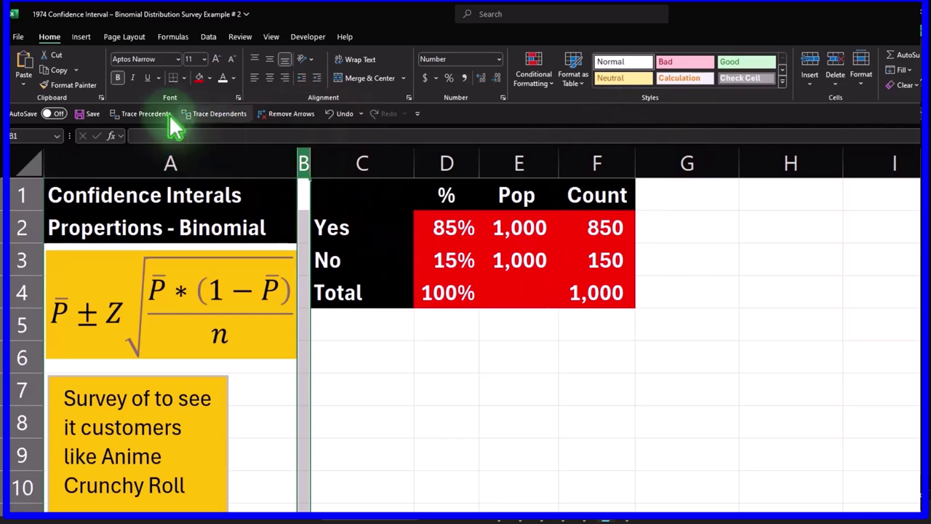
left_click(67, 86)
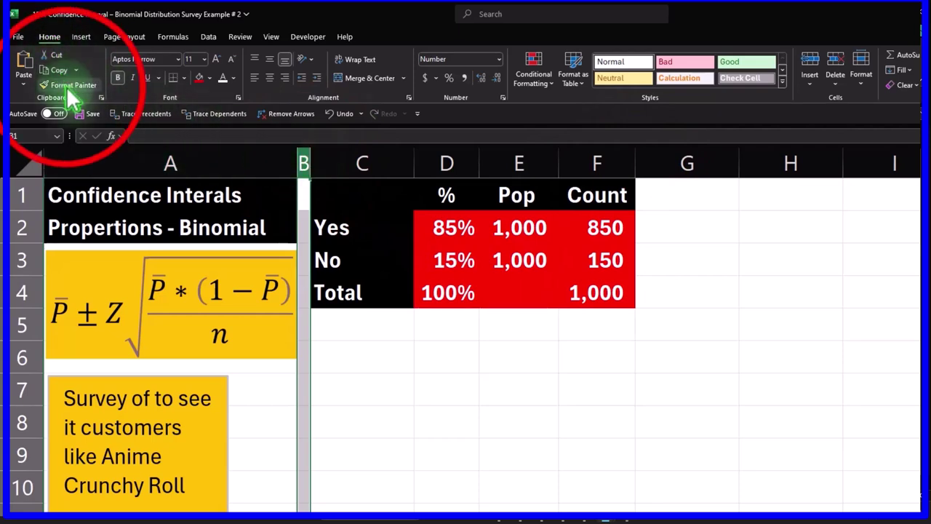
left_click(680, 161)
left_click(716, 198)
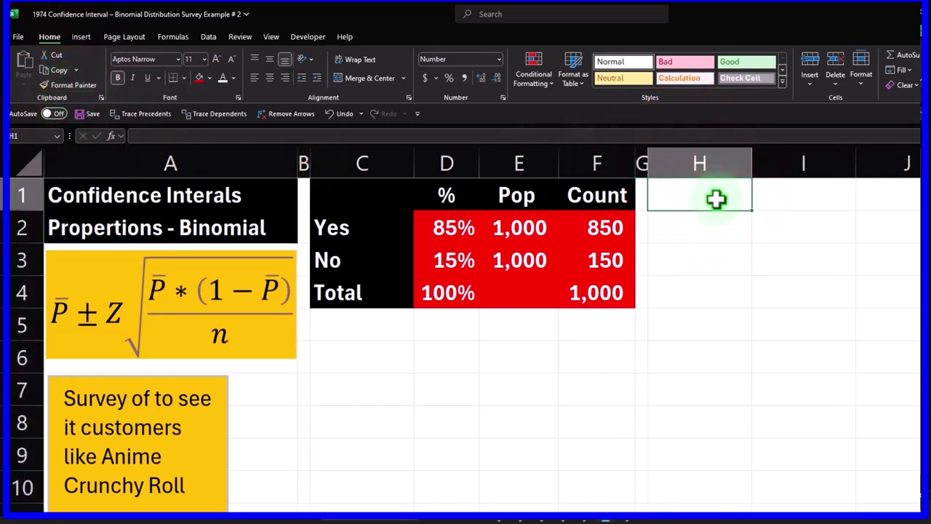
Add all borders to the population table values in D2:F4.
left_click_drag(469, 222, 574, 291)
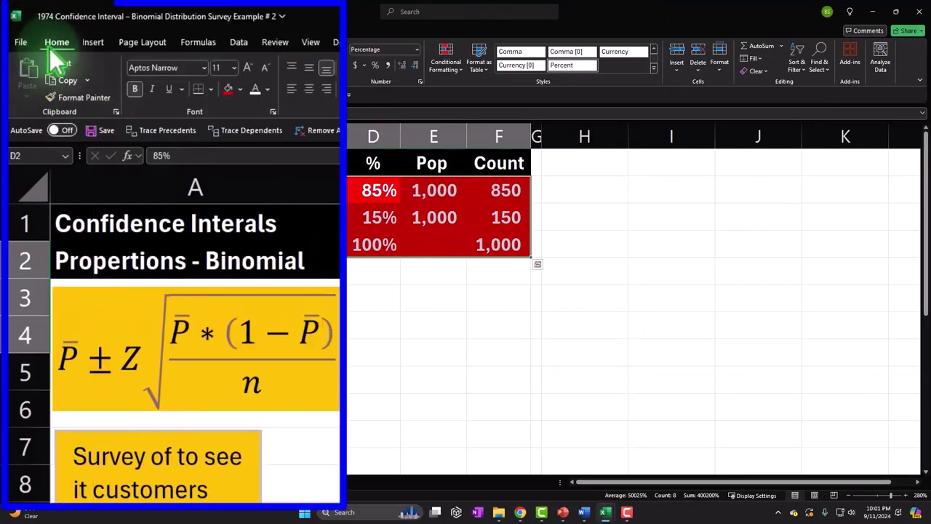
left_click(210, 89)
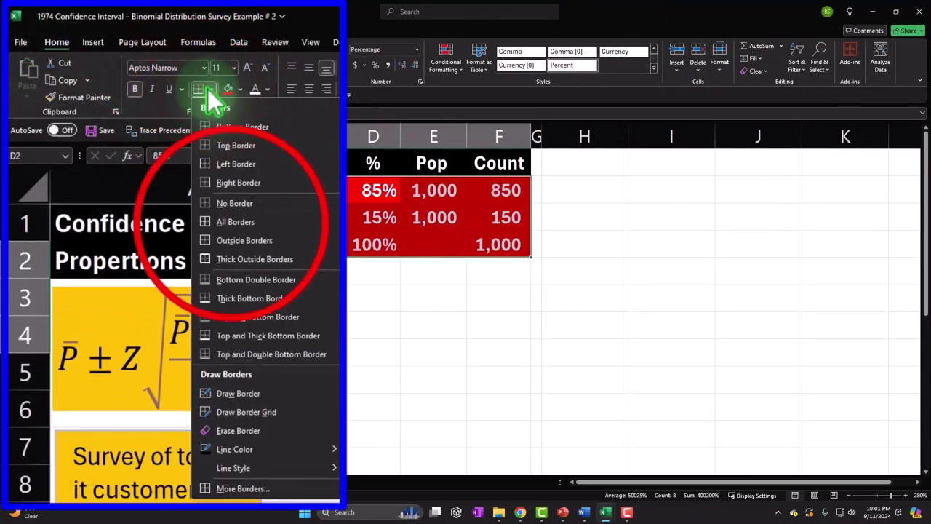
left_click(232, 224)
left_click(468, 331)
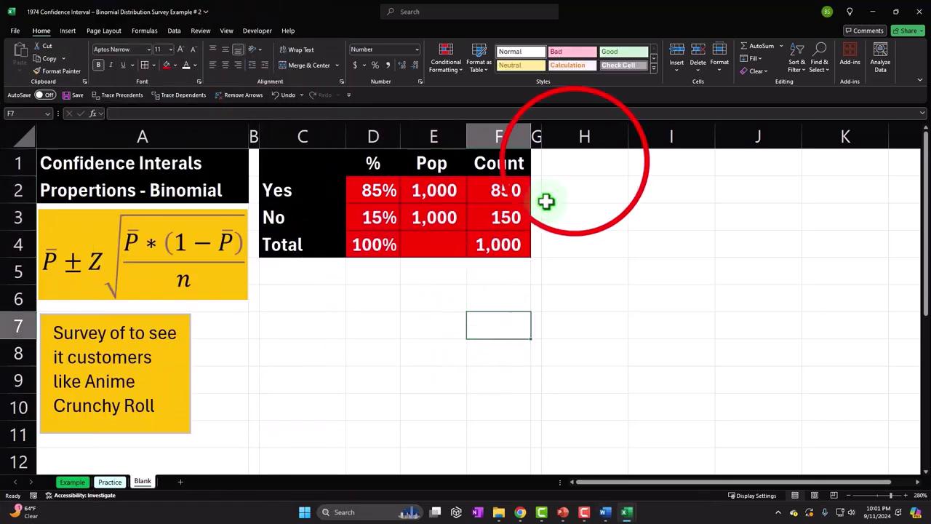
Enter the heading Count in H1.
left_click(571, 155)
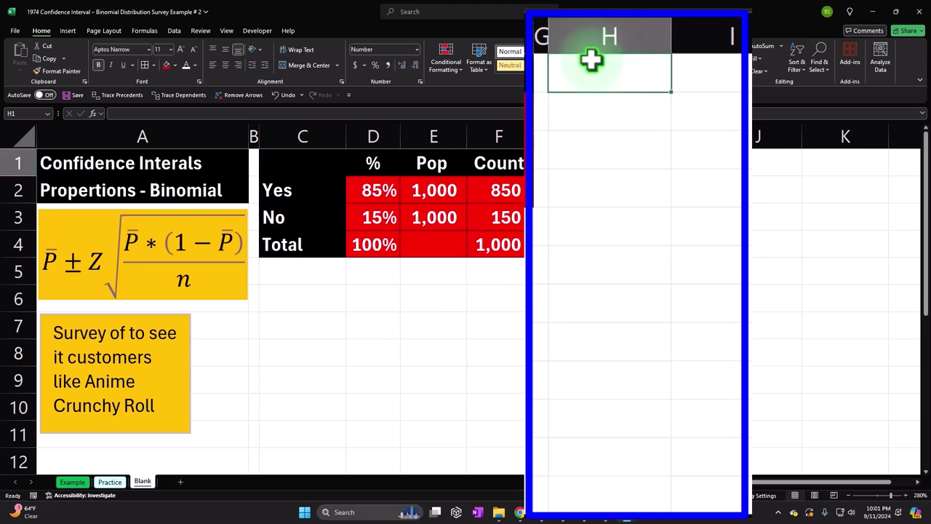
type("Count")
key("Tab")
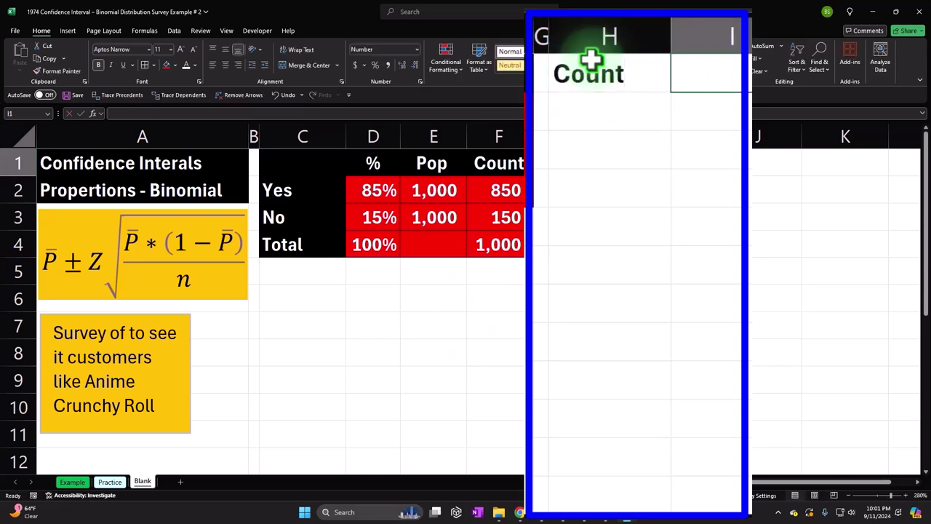
Enter 1 and 2 in H2:H3 and extend the number series down column H to 1,000 in H1001.
left_click(590, 60)
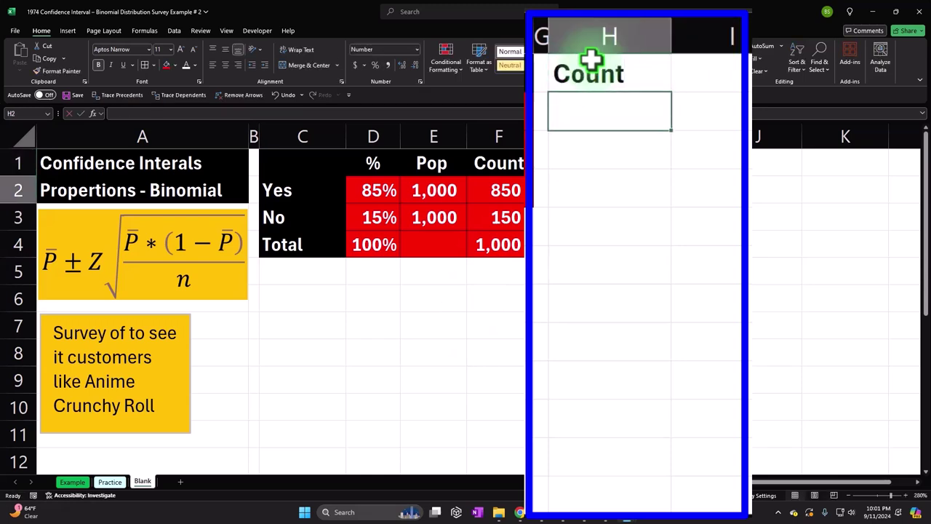
type("1")
key("Return")
type("2")
key("Return")
left_click_drag(596, 112, 668, 495)
mouse_move(617, 433)
left_mouse_down()
mouse_move(636, 431)
mouse_move(636, 136)
mouse_move(622, 137)
mouse_move(634, 511)
mouse_move(633, 386)
left_mouse_up()
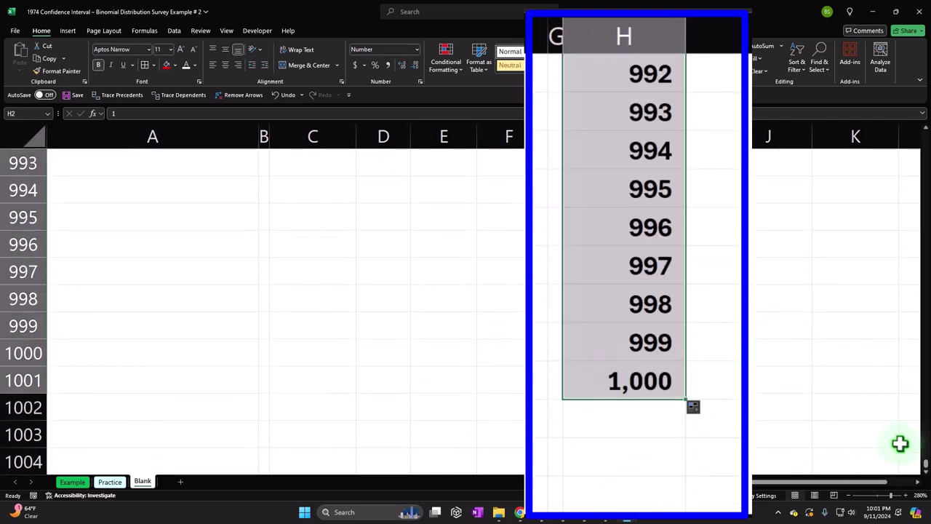
left_click_drag(925, 469, 898, 131)
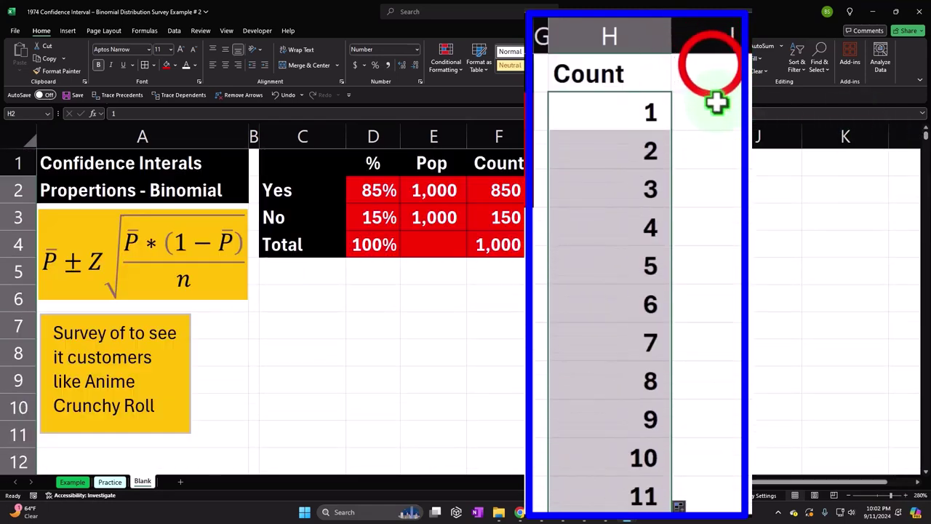
Enter the heading Sample in I1.
left_click(658, 163)
type("Sa")
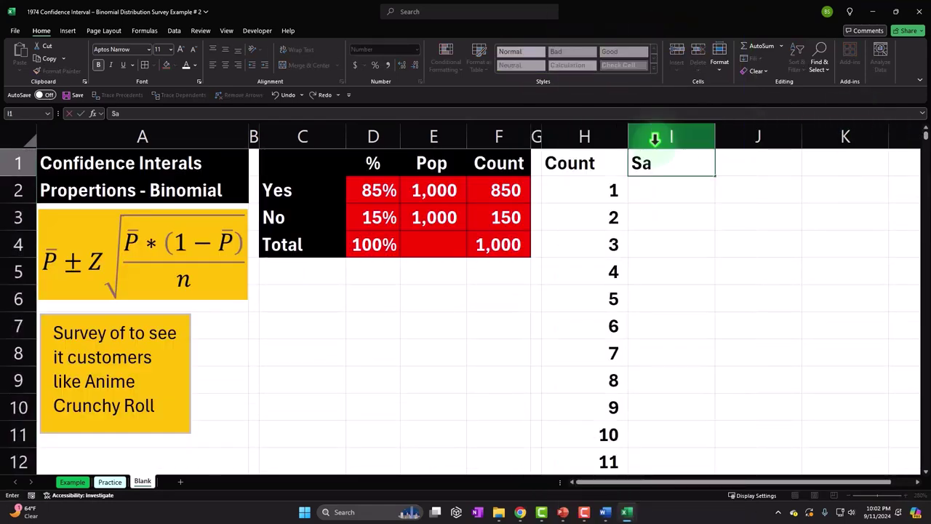
type("mple")
key("Return")
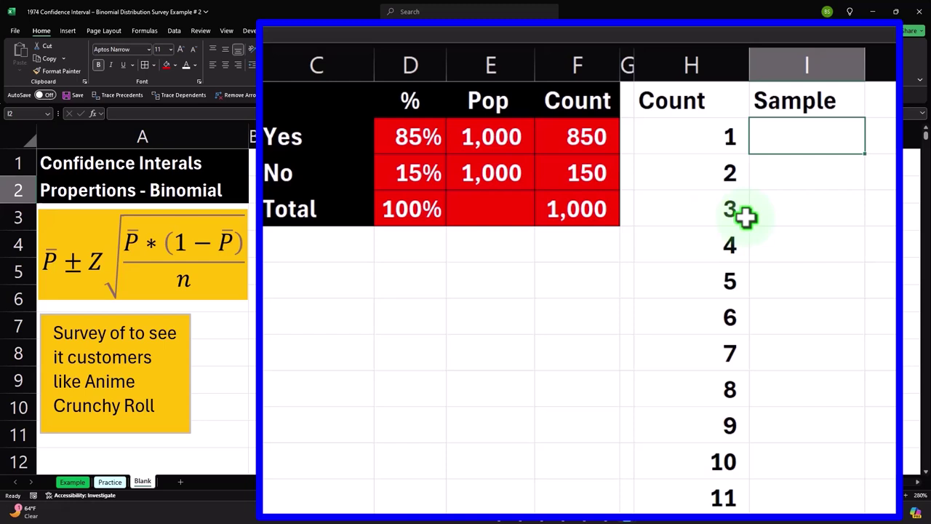
Enter Yes in I2 and copy it down the Sample column through count 850 in I851.
key("Return")
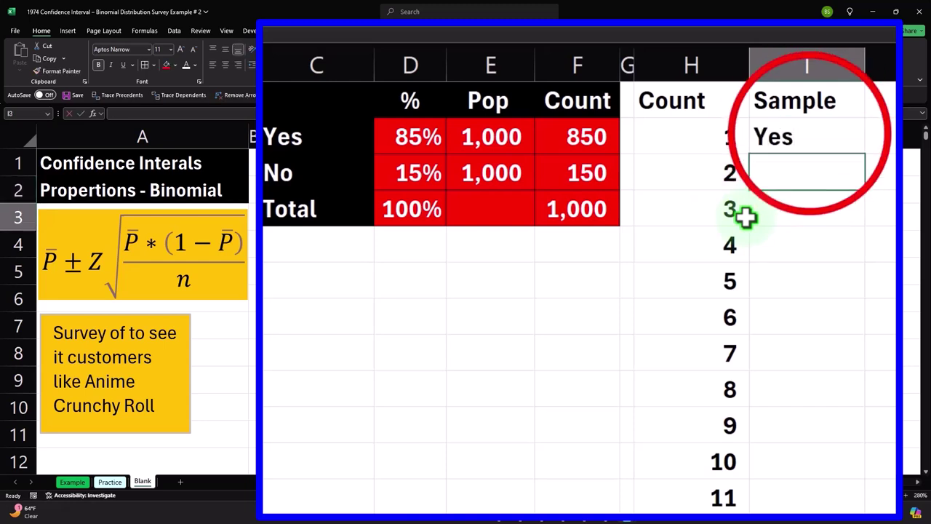
left_click(809, 136)
key("ctrl+c")
left_click(803, 170)
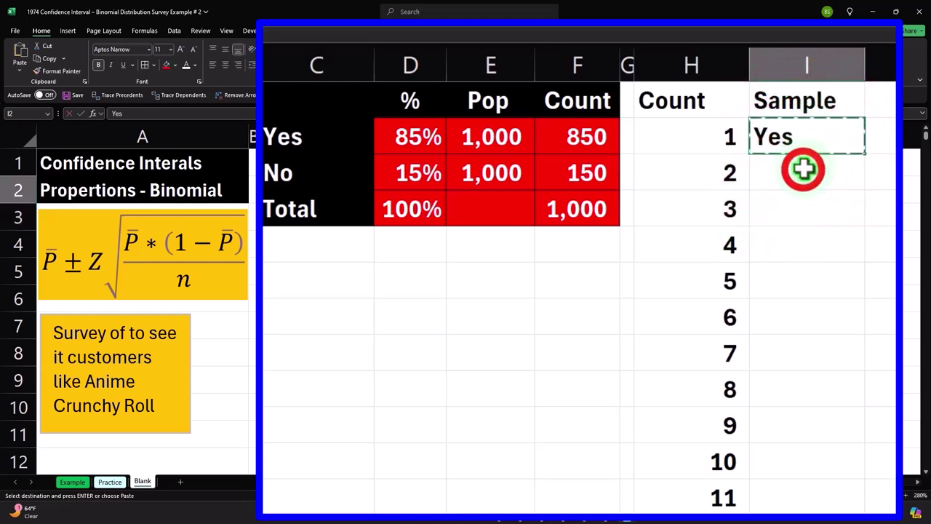
left_click_drag(803, 171, 827, 316)
key("ctrl+v")
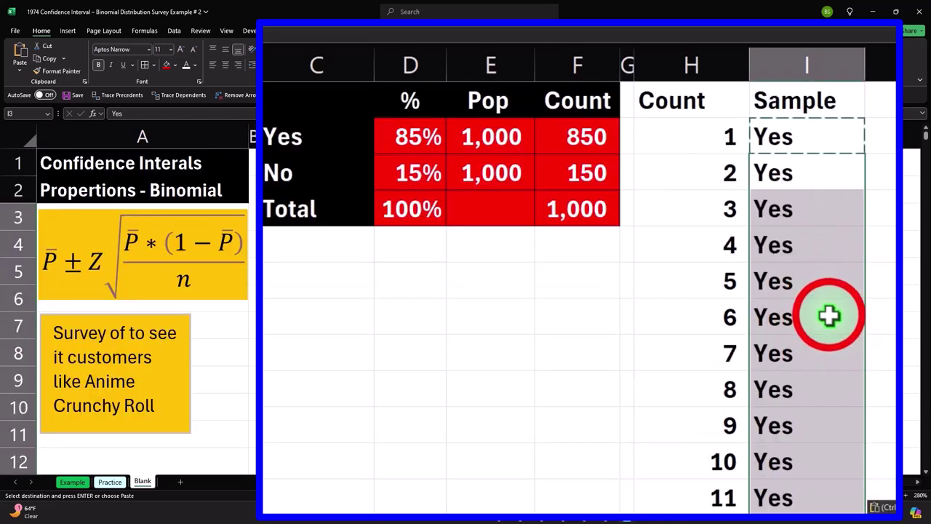
left_click(827, 315)
key("ctrl+shift+Down")
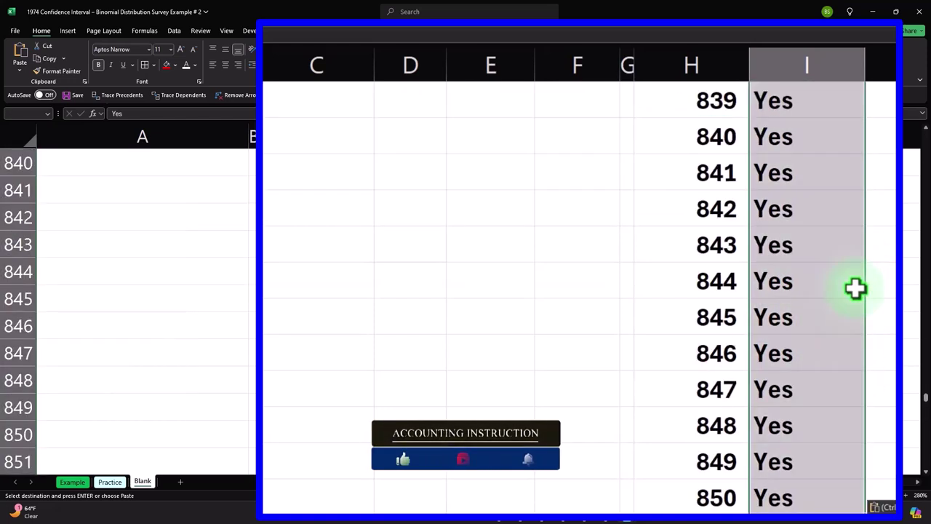
Enter No in I852 beside count 851 and fill it down the Sample column to count 1,000.
scroll(844, 298, "down", 4)
scroll(841, 306, "up", 2)
left_click(810, 312)
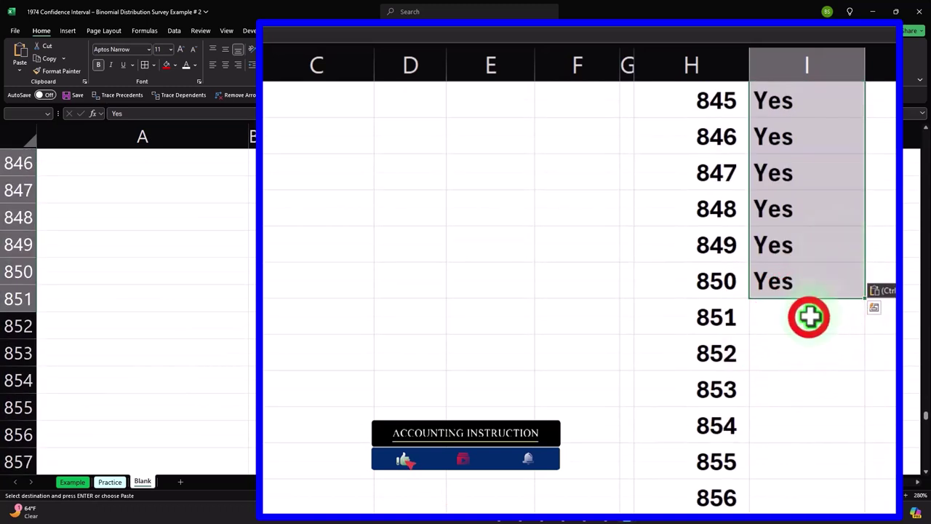
type("No")
key("Return")
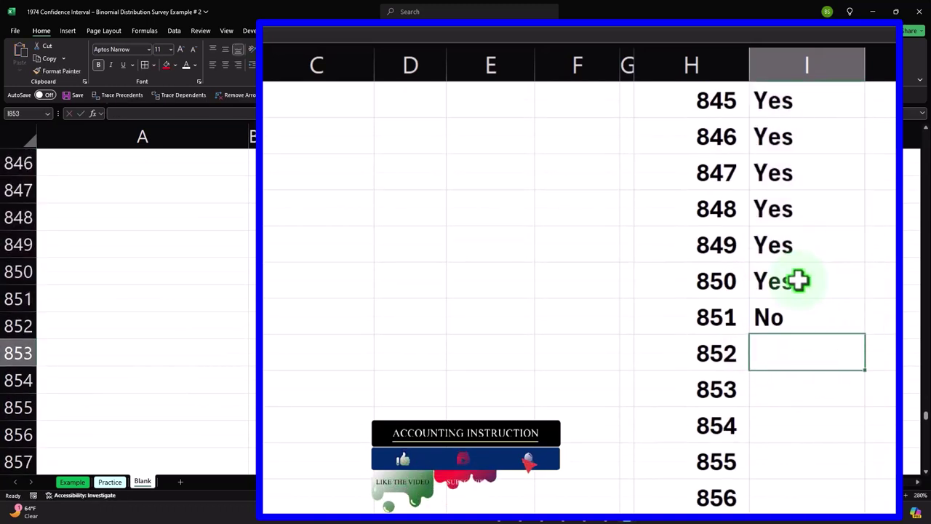
left_click(824, 328)
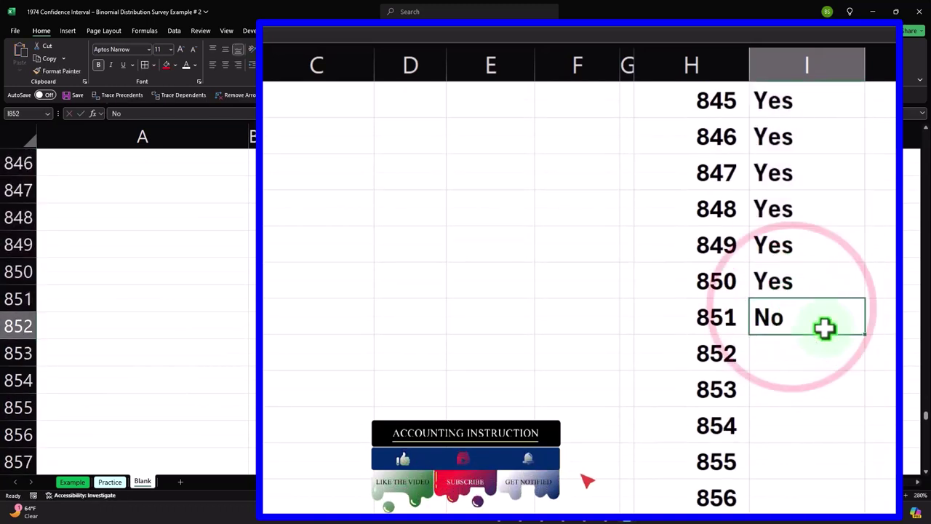
left_click(865, 334)
double_click(865, 335)
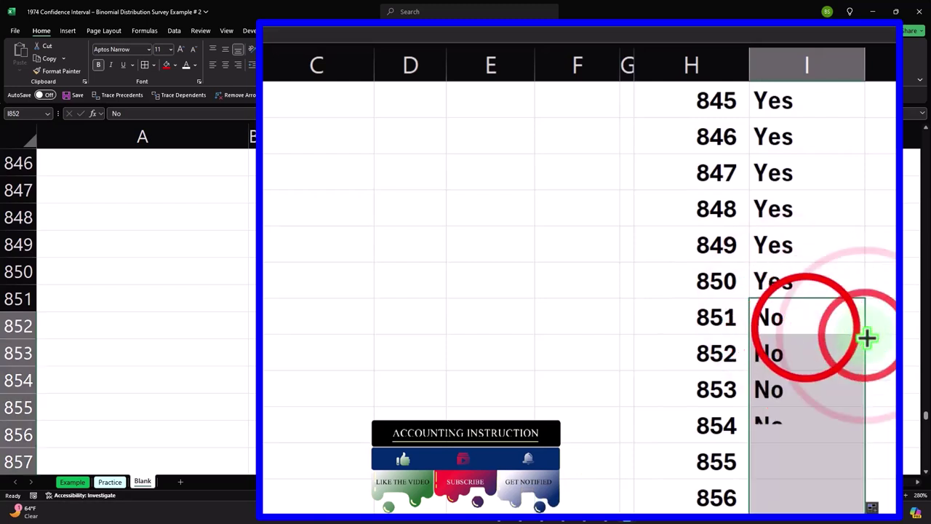
scroll(799, 320, "down", 20)
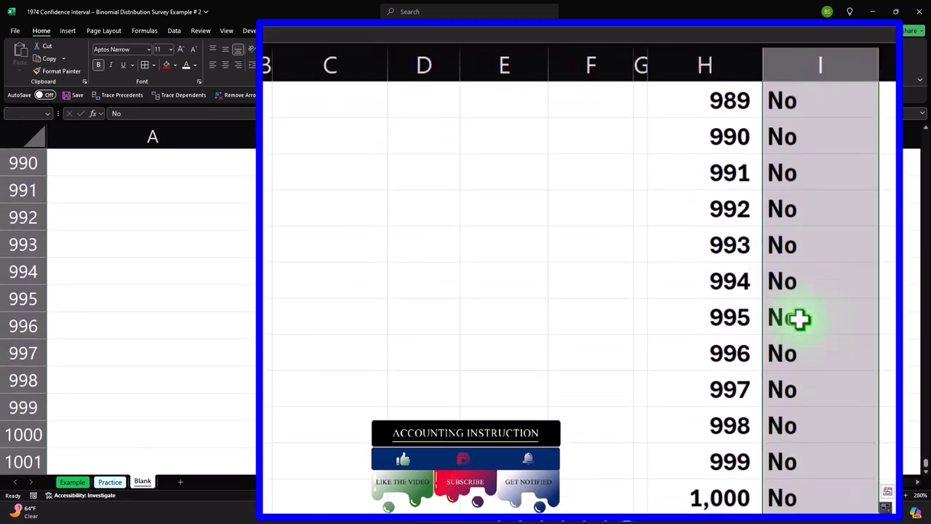
key("Up")
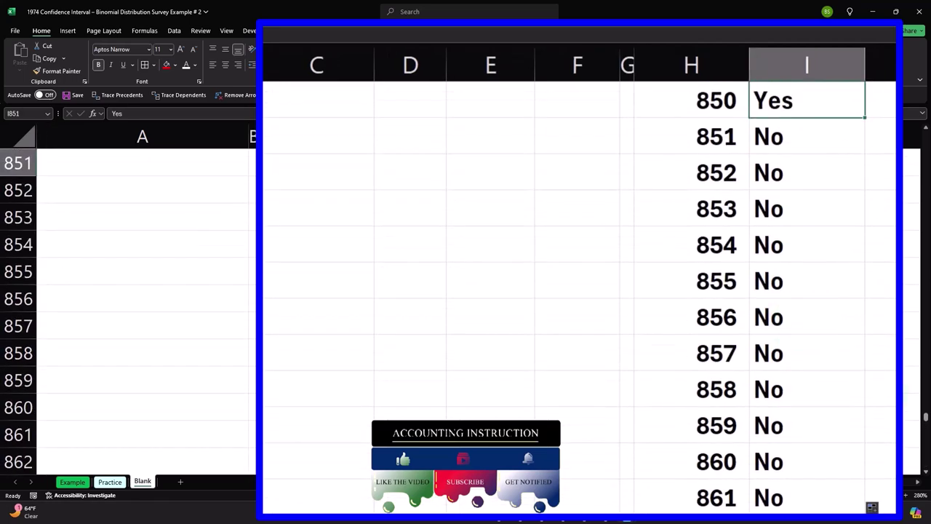
left_click_drag(921, 415, 909, 123)
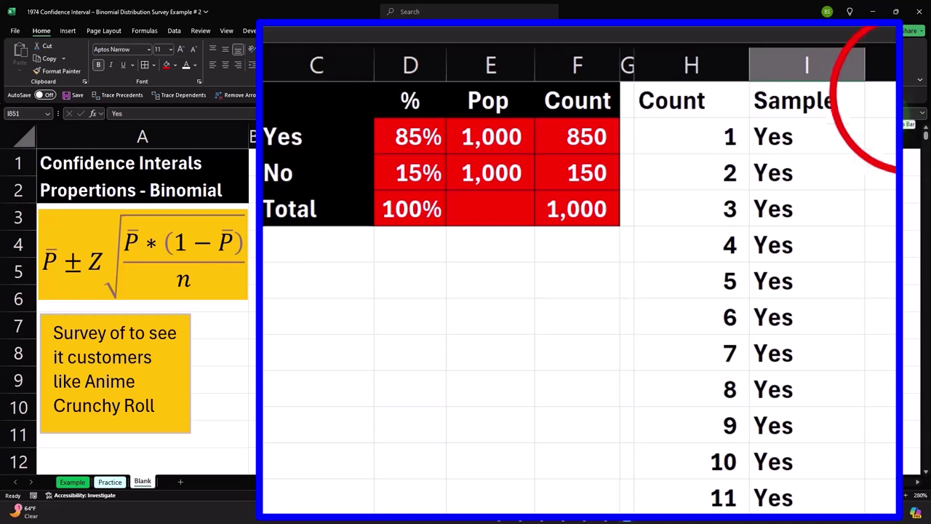
Enter the heading Rand in J1, correcting the misspelling.
left_click(725, 152)
type("Ransd")
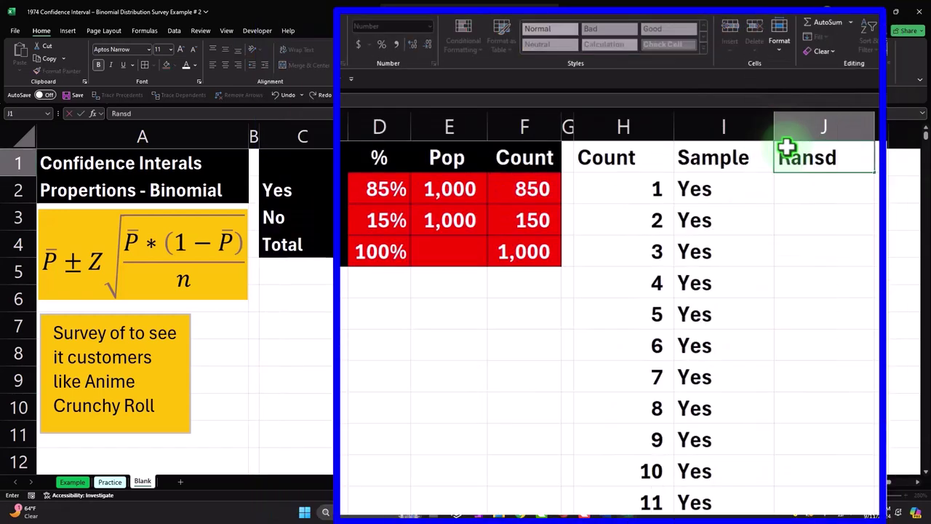
key("Tab")
left_click(839, 161)
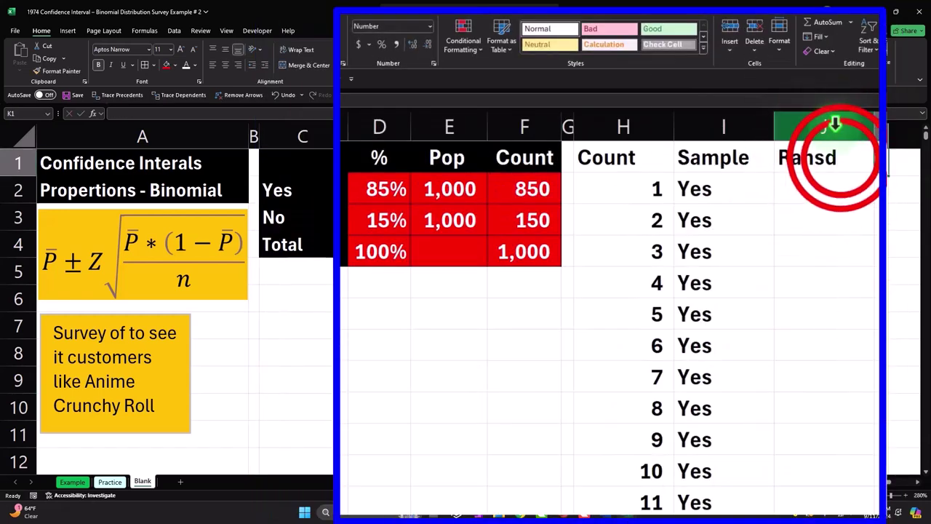
double_click(838, 157)
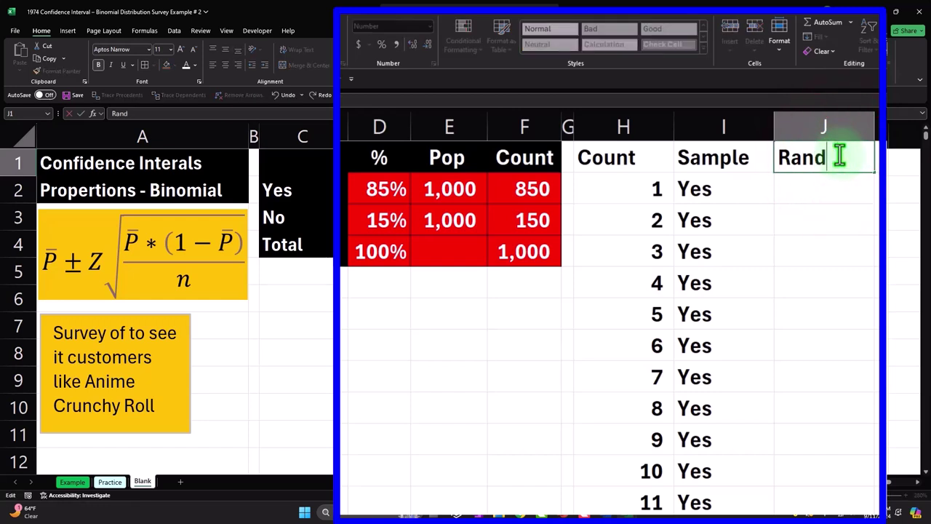
type("d")
key("Return")
Enter the formula =RAND() in J2 and display it with four decimal places.
type("=ran")
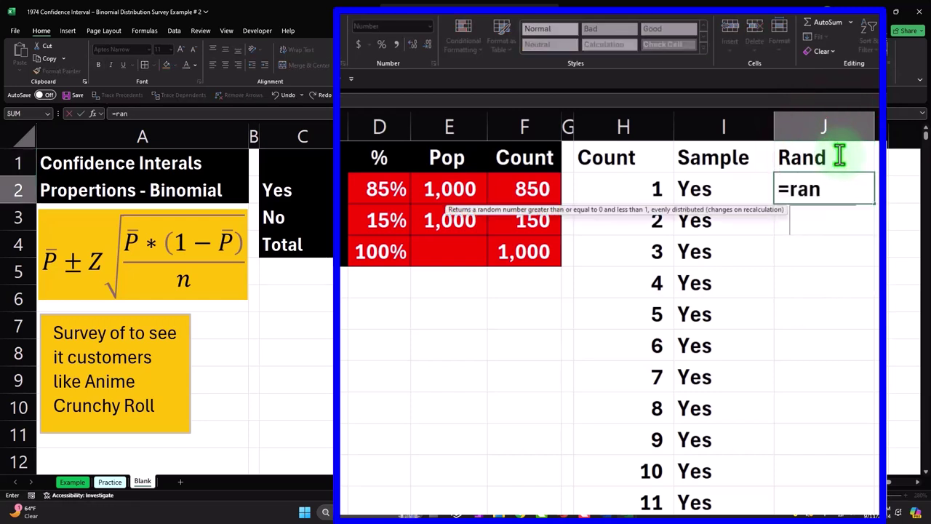
type("d")
key("Tab")
key("Return")
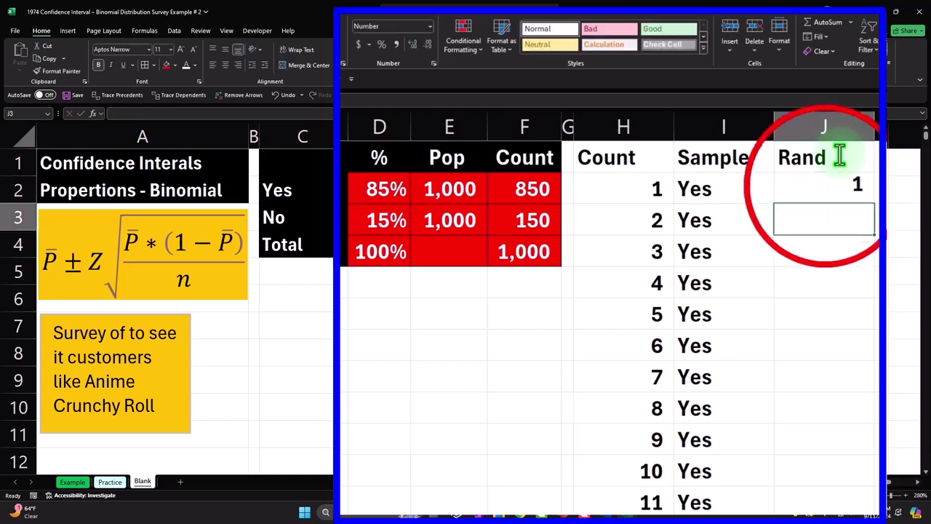
left_click(827, 186)
left_click(412, 45)
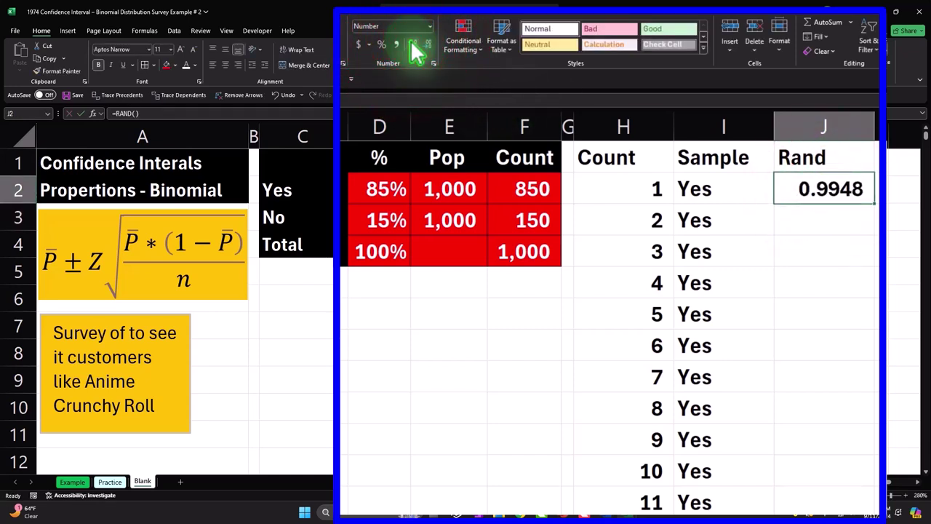
Fill the random number formula from J2 down the Rand column alongside the sample data.
left_click(872, 207)
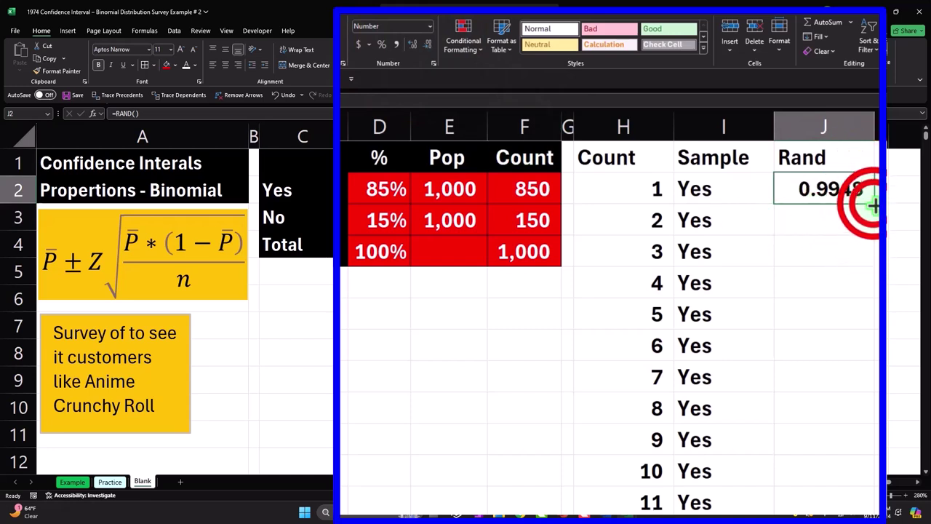
double_click(873, 207)
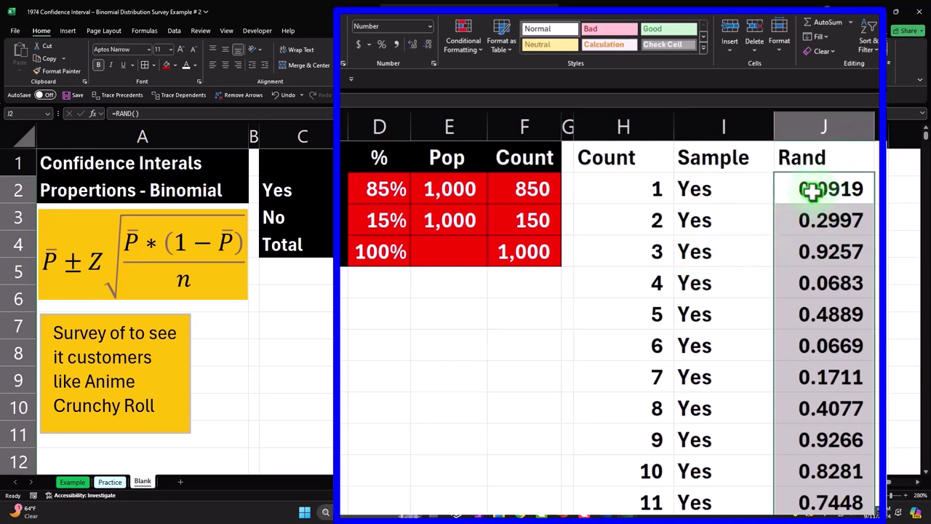
left_click(713, 190)
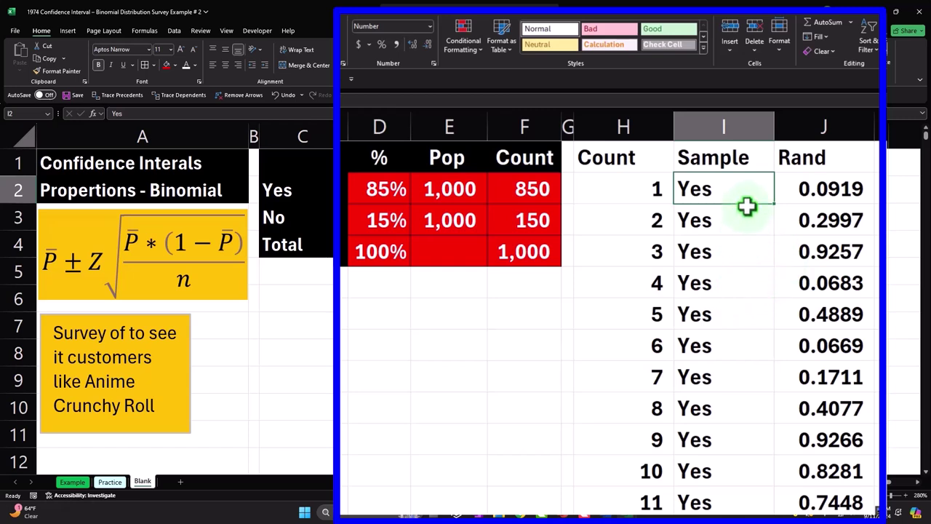
Give the headings in H1:J1 a black fill with white text and center them.
left_click_drag(627, 158, 784, 148)
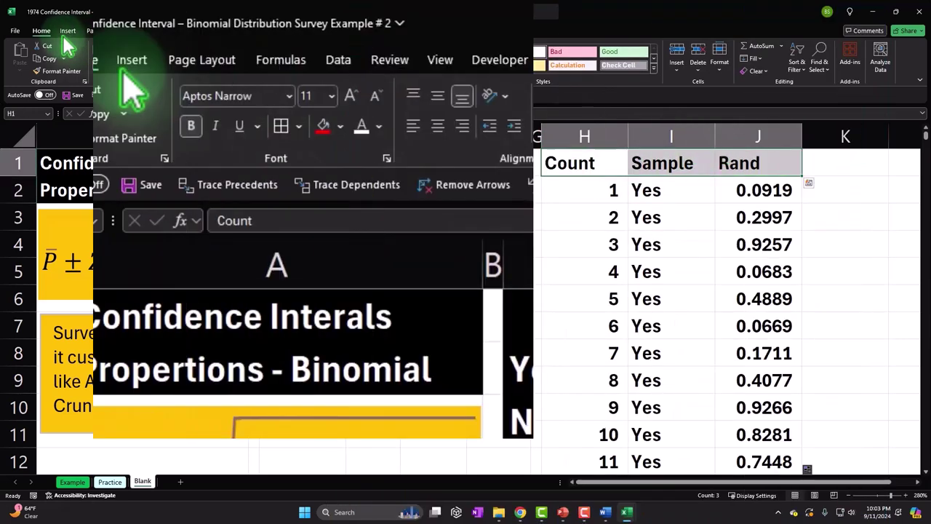
left_click(340, 127)
left_click(337, 175)
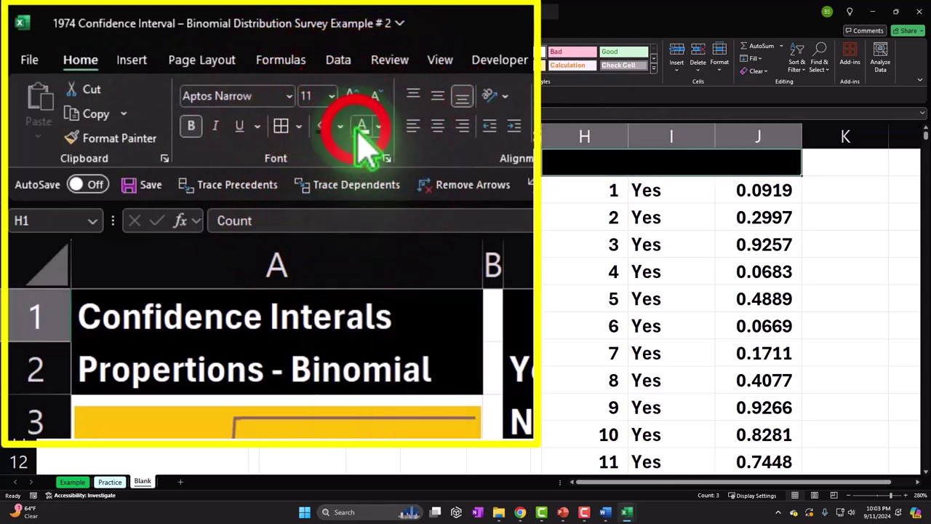
left_click(437, 125)
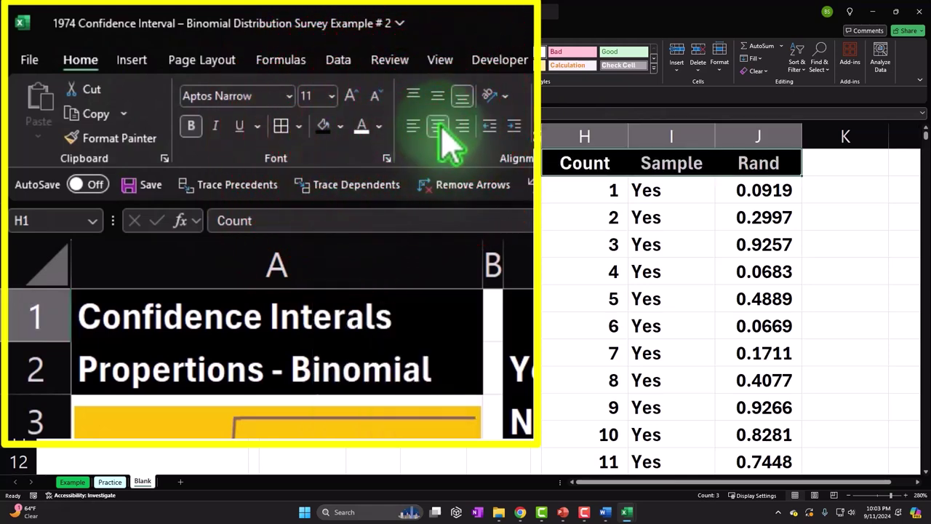
Give the Count, Sample and Rand data from row 2 down in H:J a red fill with white text.
left_click_drag(576, 183, 719, 177)
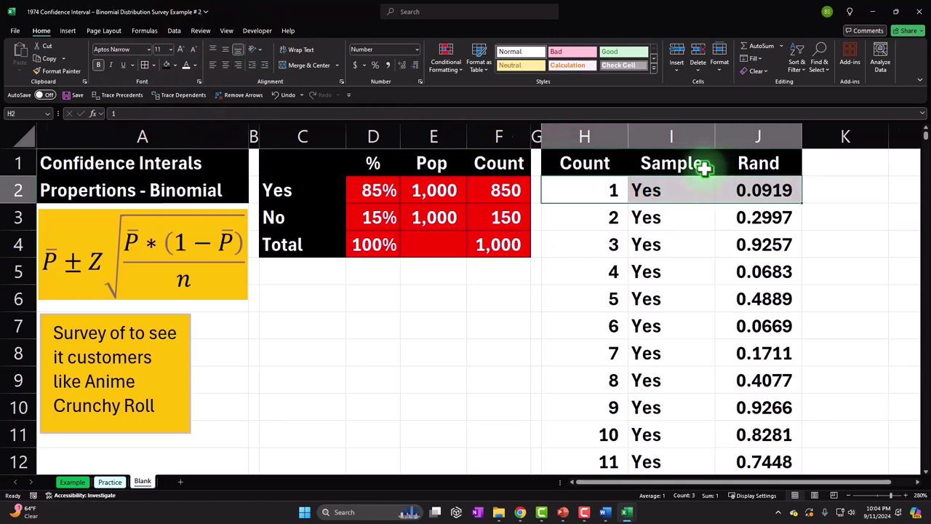
key("ctrl+shift+Down")
left_click(169, 64)
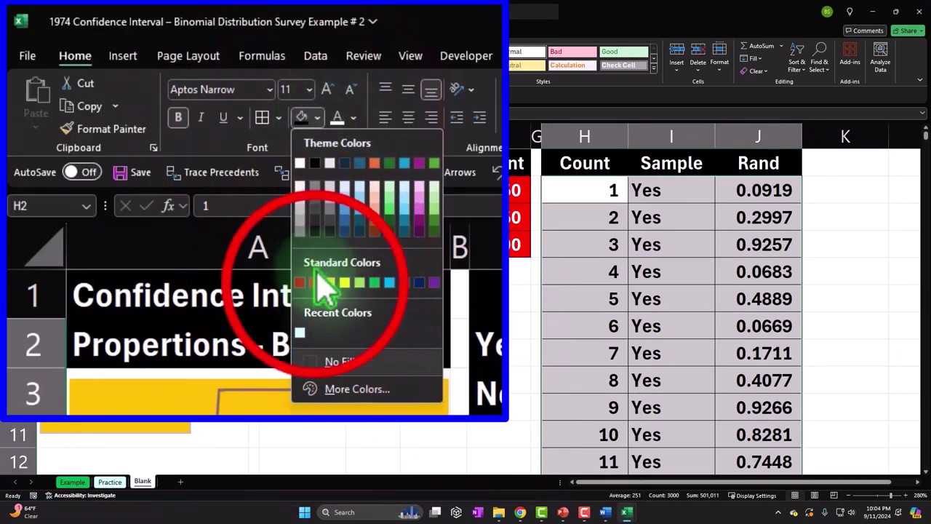
left_click(176, 157)
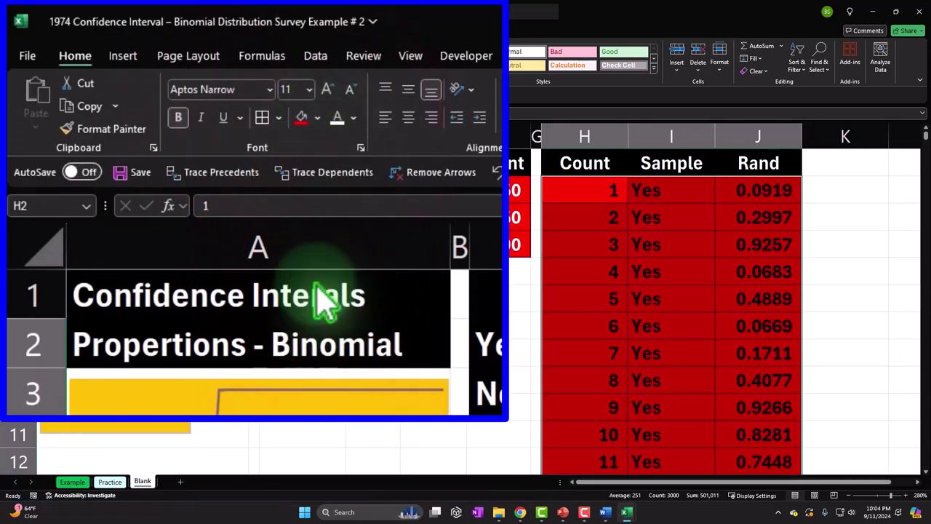
left_click(195, 66)
Autofit the widths of columns H through J to their contents.
left_click_drag(609, 135, 741, 136)
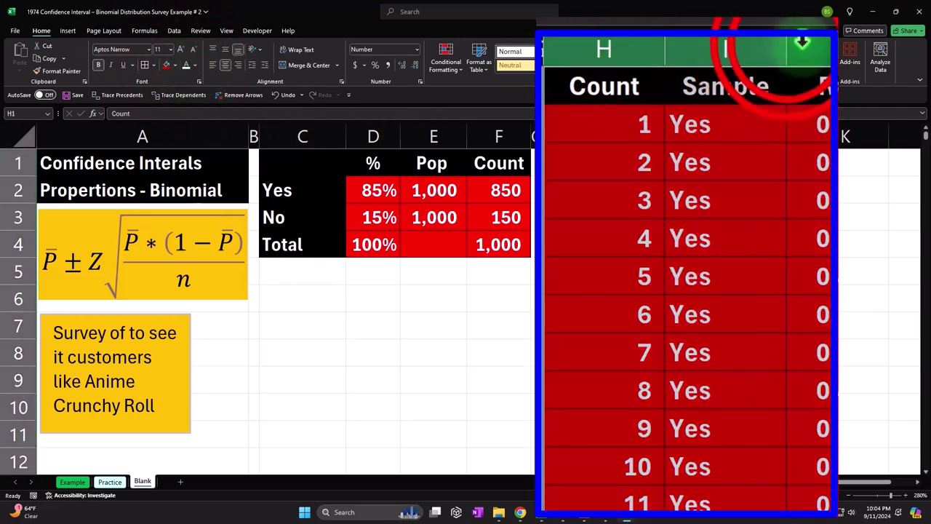
double_click(748, 136)
left_click(795, 52)
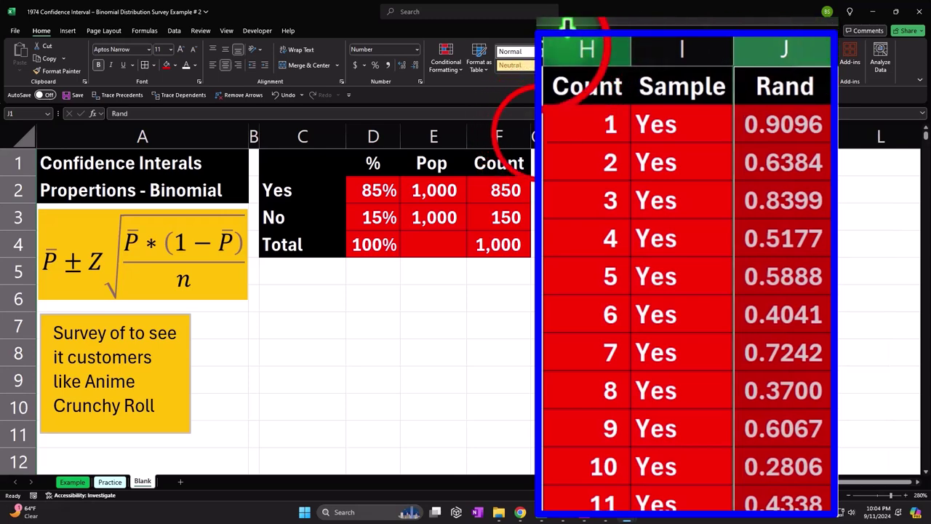
Copy the format of the narrow spacer column G onto column K with Format Painter.
left_click(533, 136)
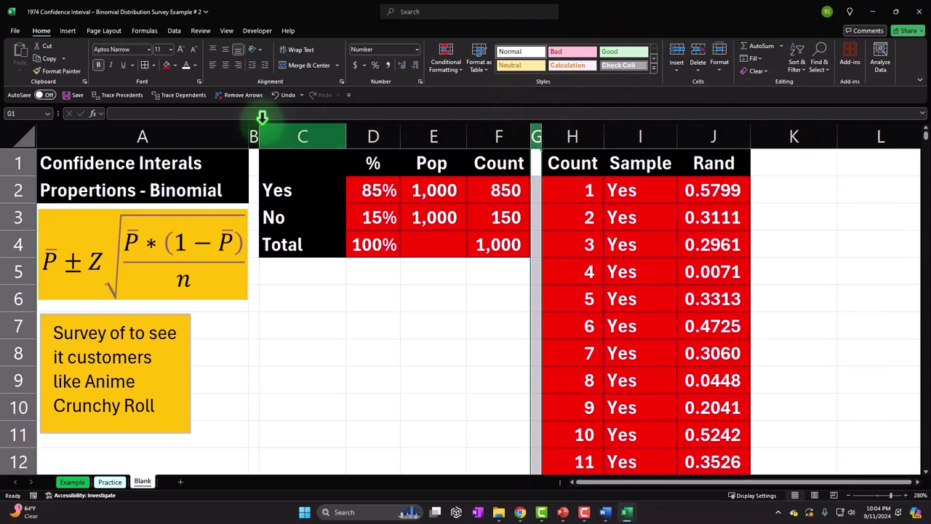
left_click(55, 70)
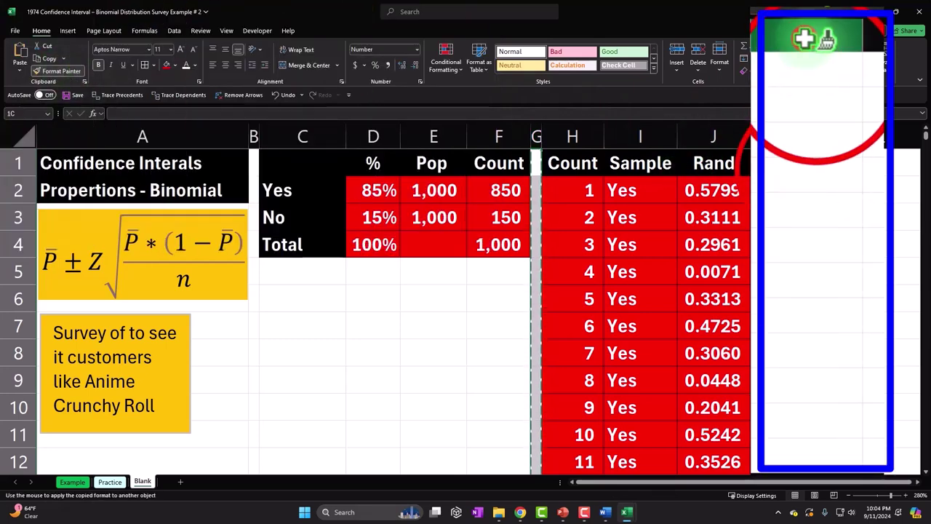
left_click(858, 136)
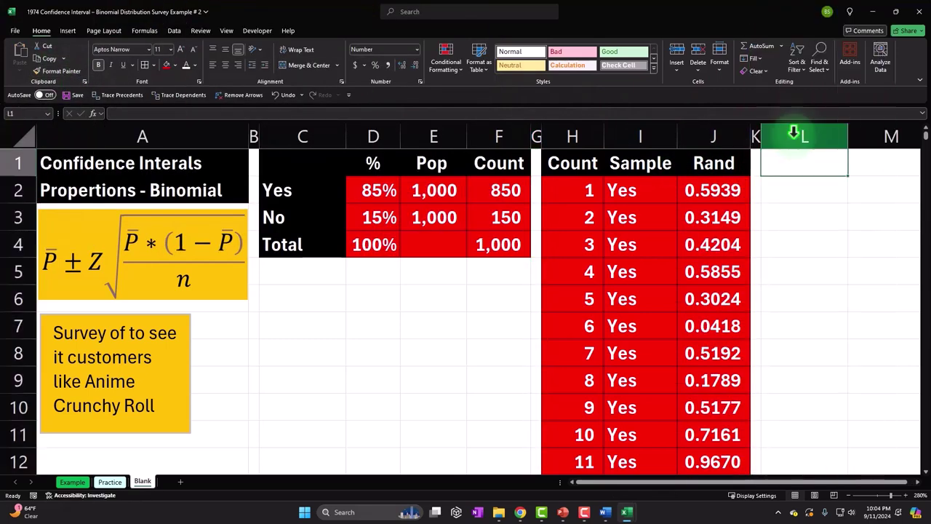
Enter the heading Pop Data in L1 and give L1:M1 a black fill with white text.
type("S")
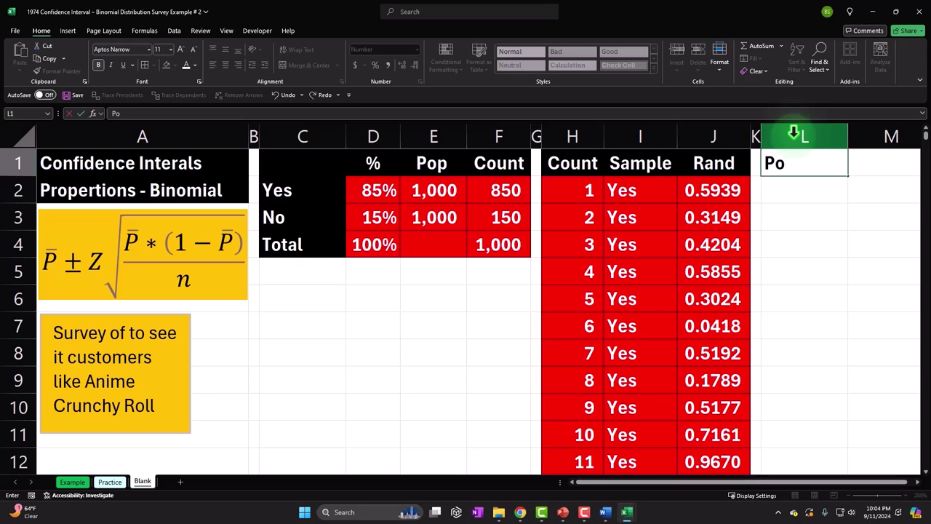
type("op Data")
key("Return")
key("Up")
key("shift+Right")
scroll(793, 133, "right", 3)
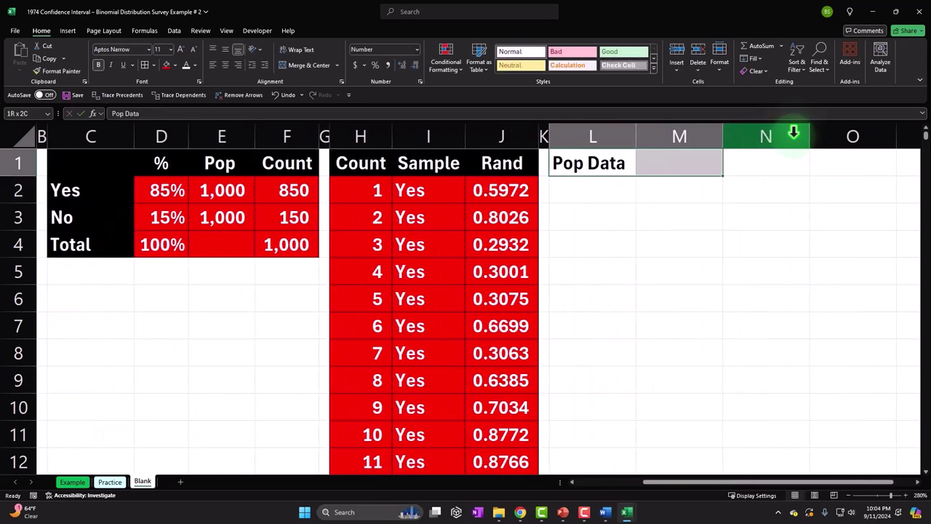
left_click(174, 64)
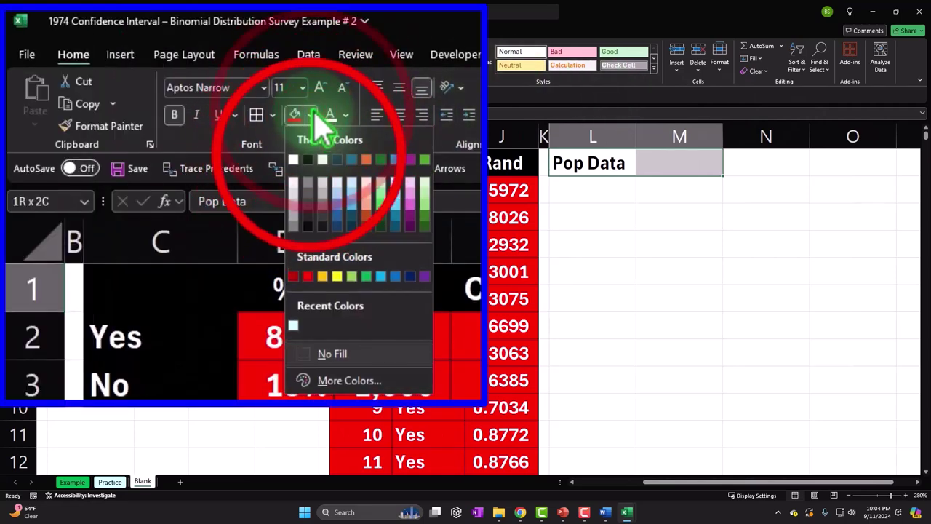
left_click(308, 159)
Label L2 Count and count the Sample entries I2:I1001 in M2 with COUNTA.
left_click(522, 117)
type("Count")
key("Tab")
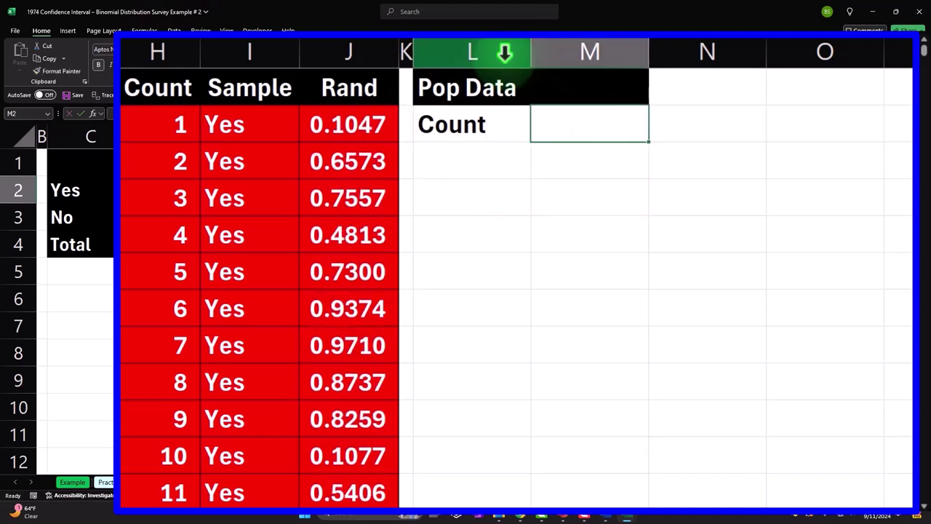
type("=count")
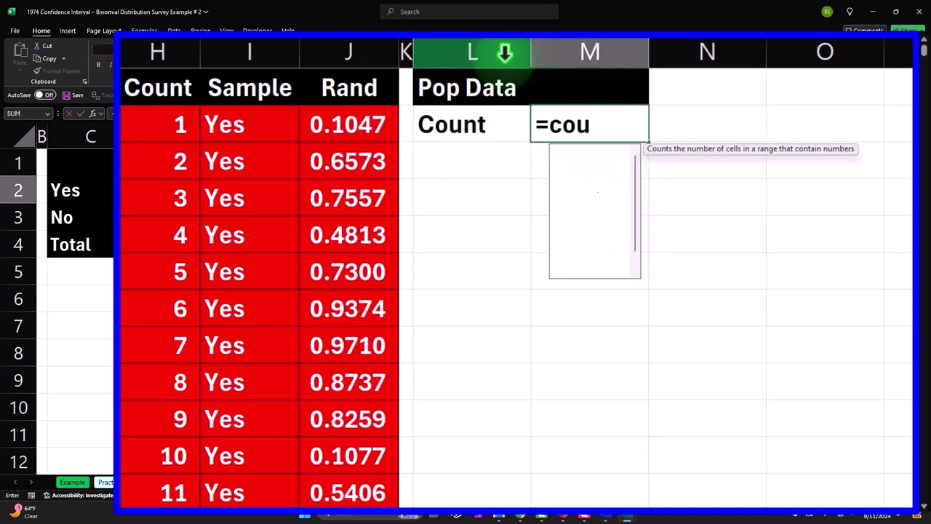
key("Tab")
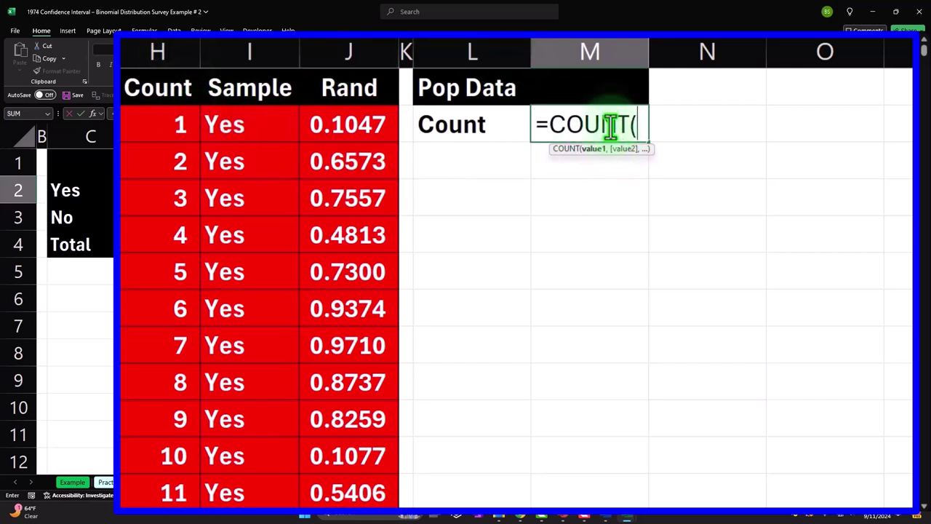
key("BackSpace")
type("a")
key("Tab")
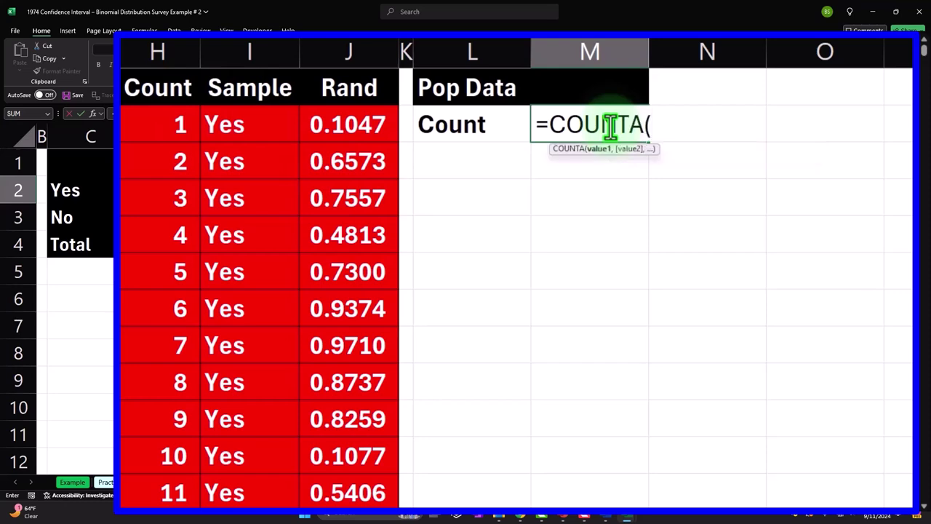
left_click(243, 117)
key("ctrl+shift+Down")
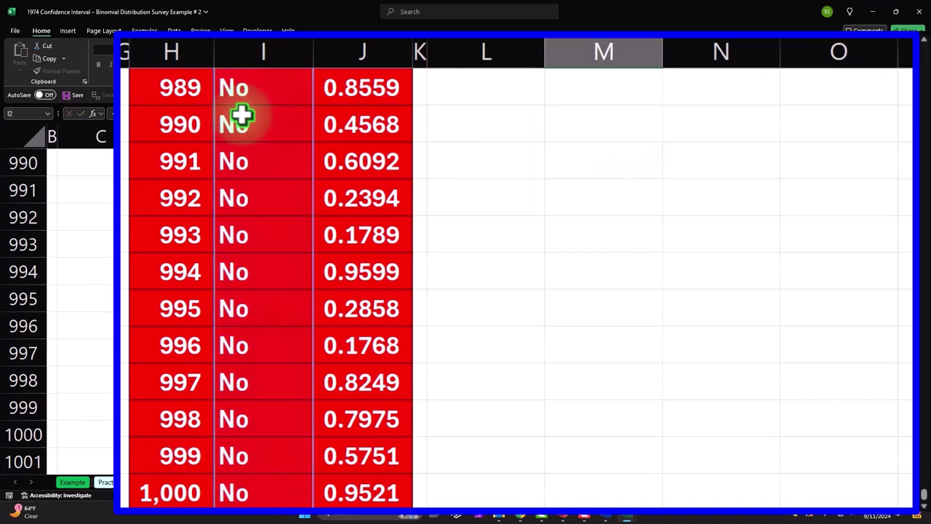
key("Return")
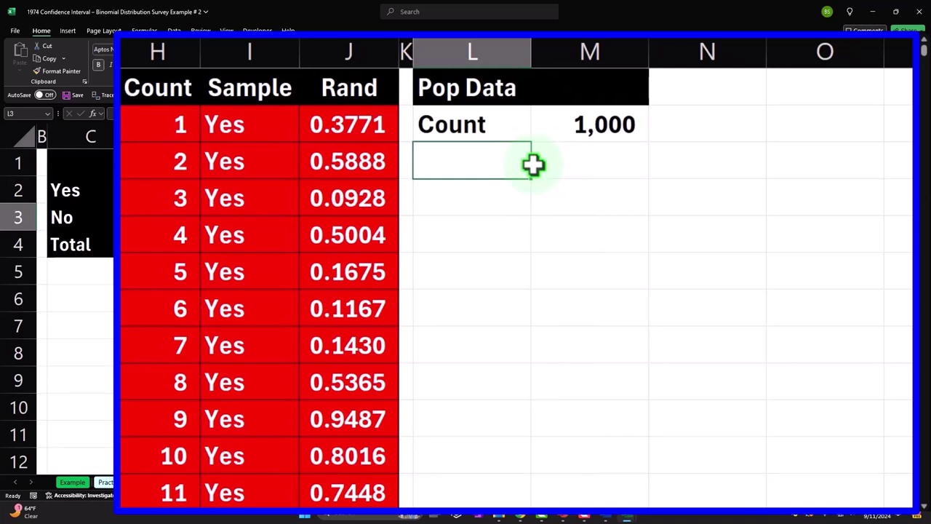
Try a Mean pop row in L3:M3 using AVERAGE on the Sample entries I2:I1001, and clear the row.
type("Mean")
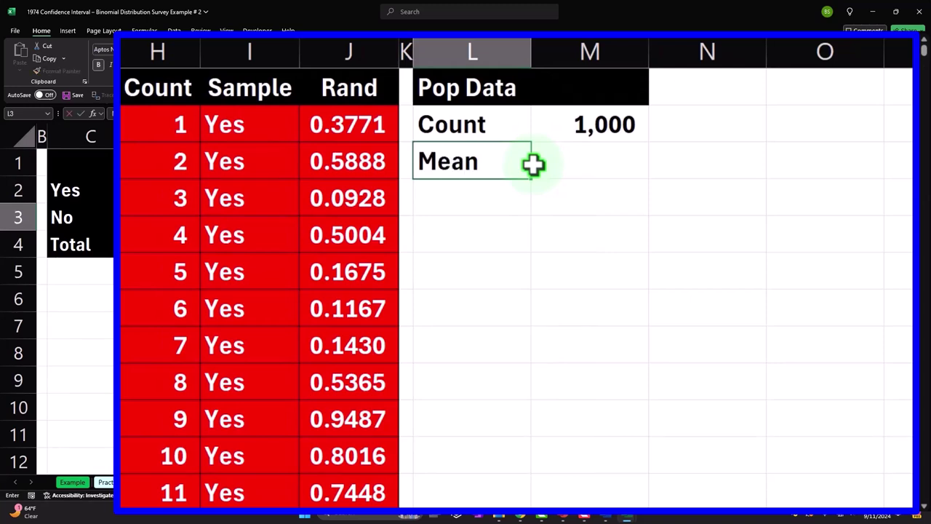
type(" pop")
key("Tab")
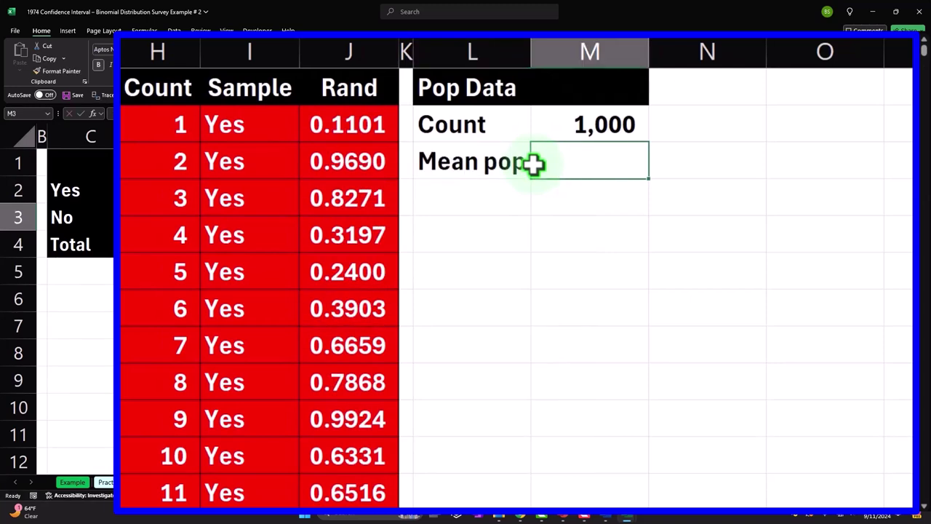
type("=")
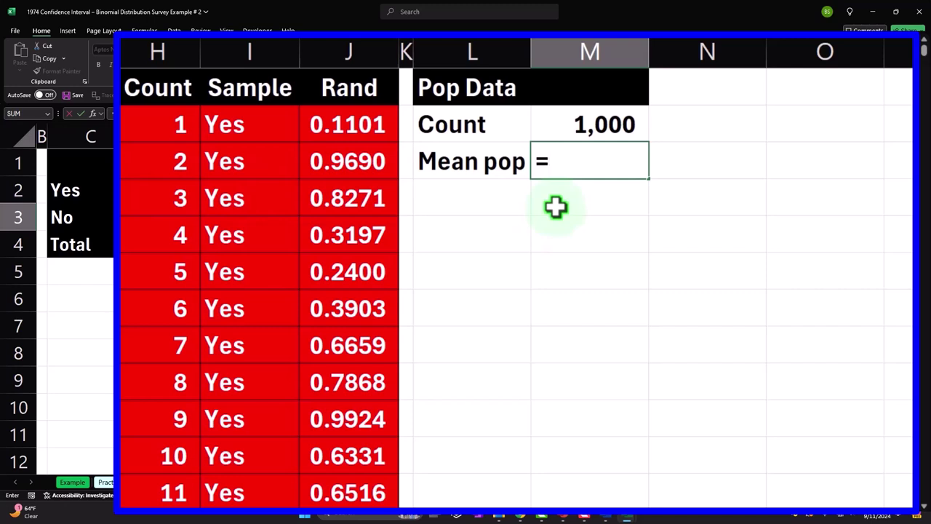
type("aver")
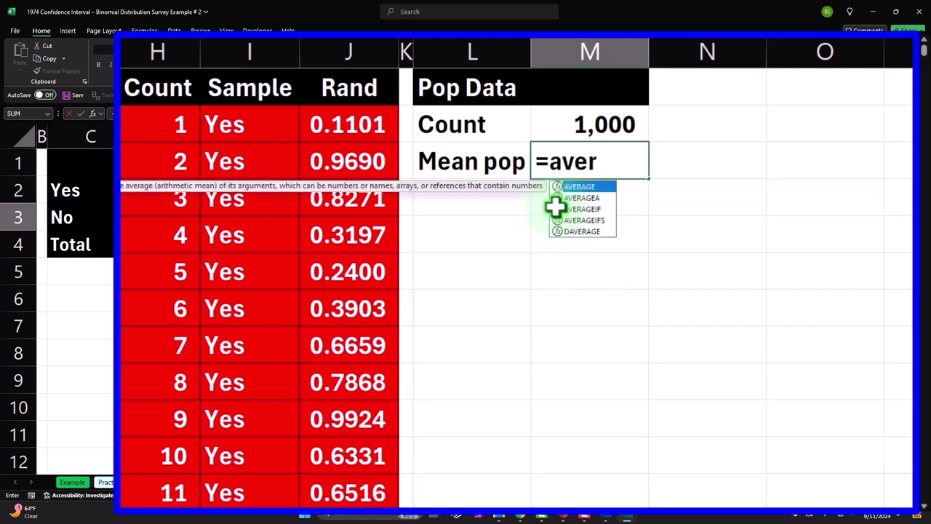
key("Tab")
key("Left")
key("Left")
key("Left")
key("Left")
key("Up")
key("ctrl+shift+Down")
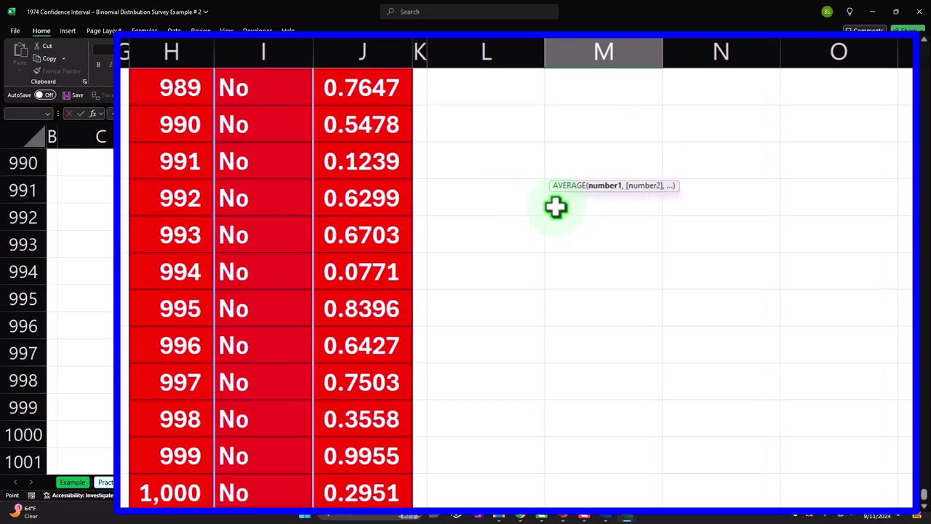
key("Return")
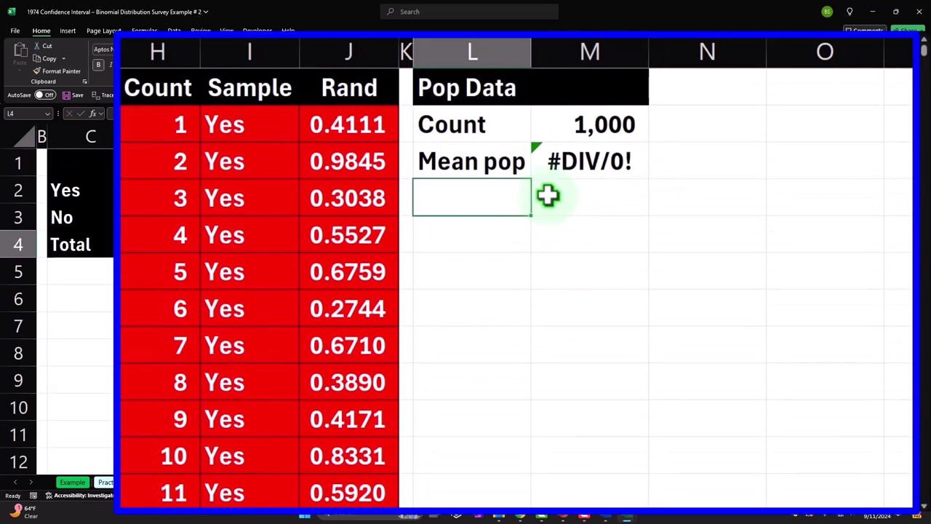
left_click_drag(510, 158, 574, 158)
key("Delete")
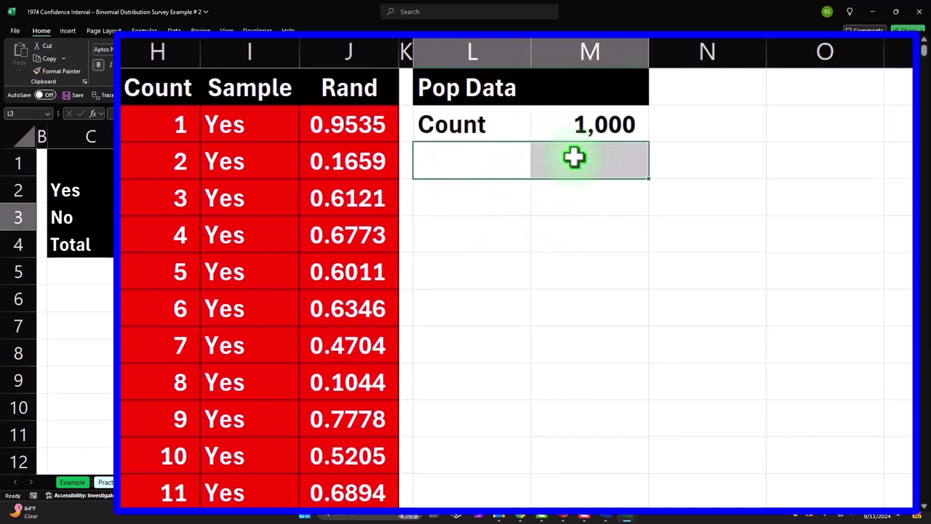
Enter the label Count Yes in L3 and widen column L slightly to fit it.
left_click(505, 164)
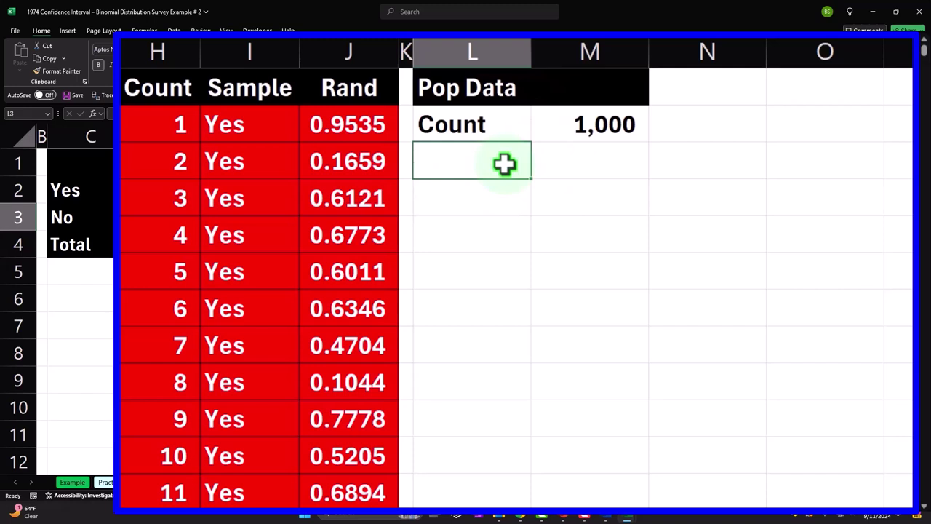
type("Count")
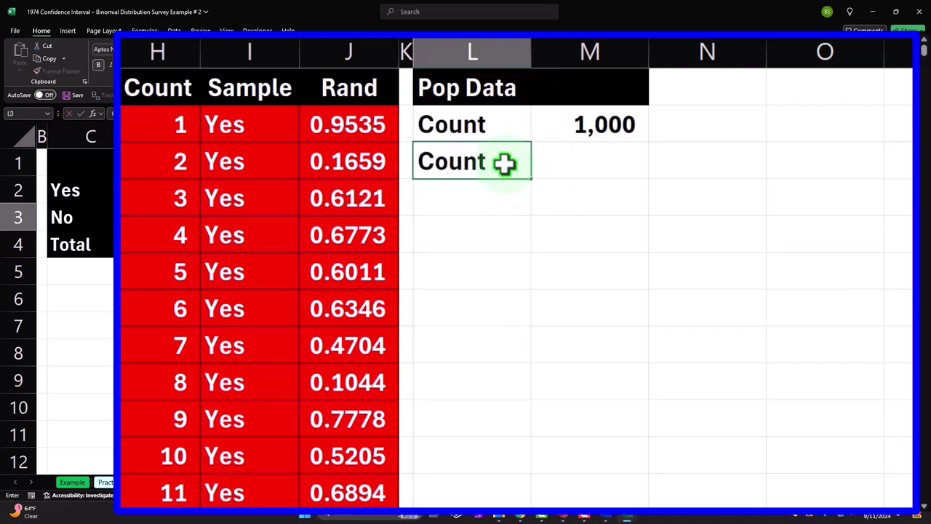
type(" Yes")
key("Return")
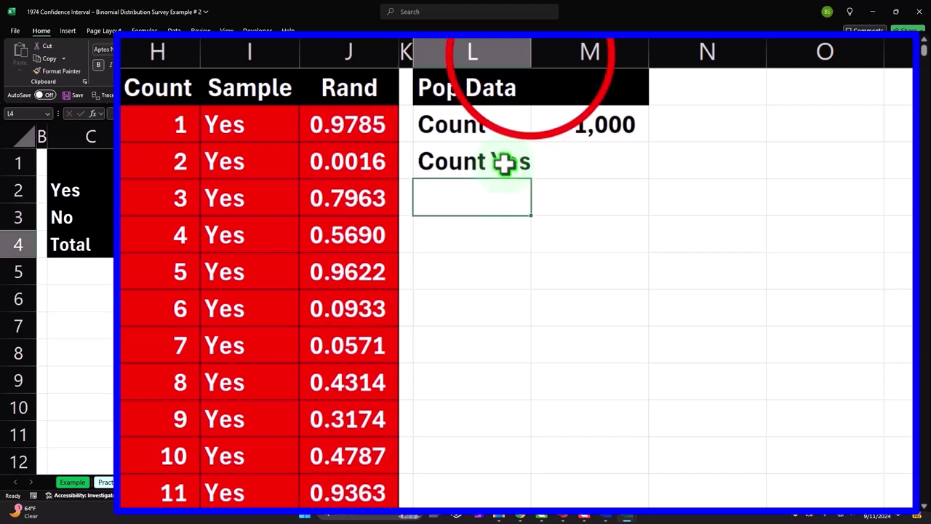
left_click_drag(531, 52, 539, 52)
Count the Yes answers in M3 with COUNTIF over I2:I1001, using C2 as the criterion.
left_click(609, 181)
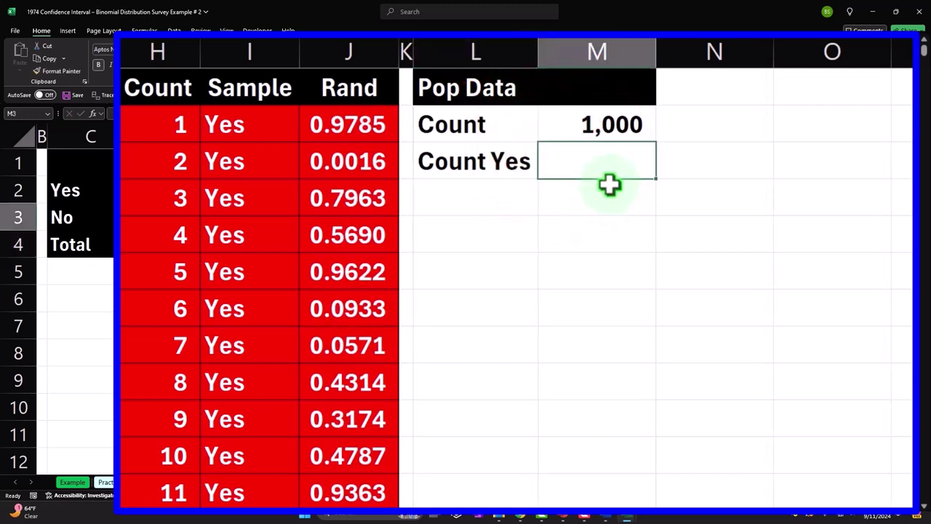
type("=count")
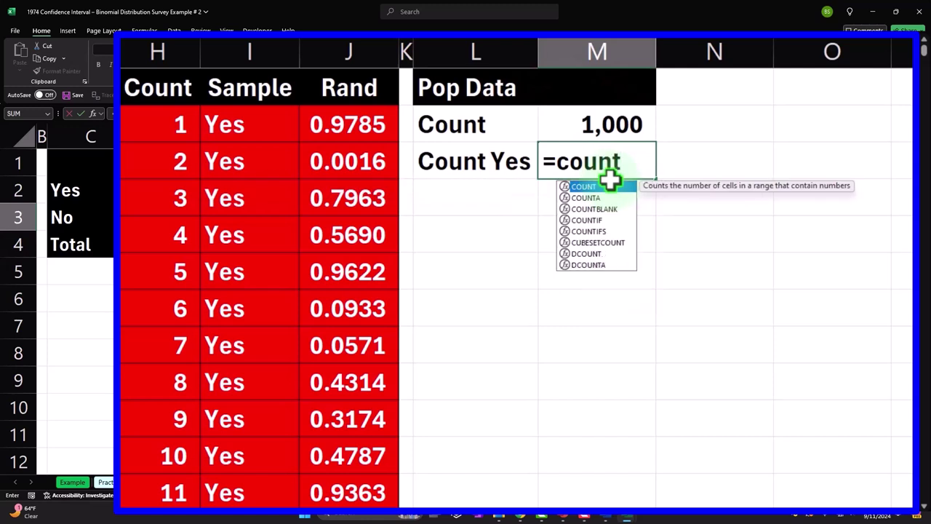
type("if")
double_click(609, 180)
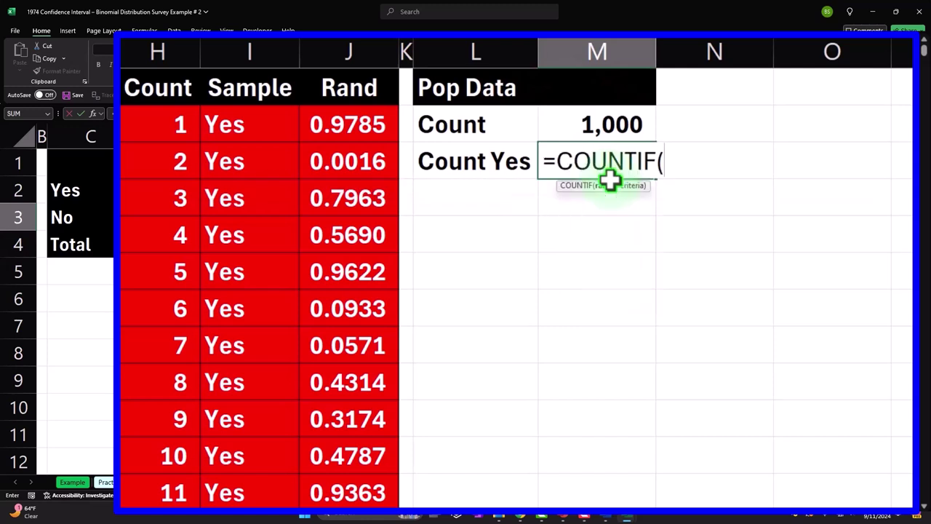
left_click(246, 124)
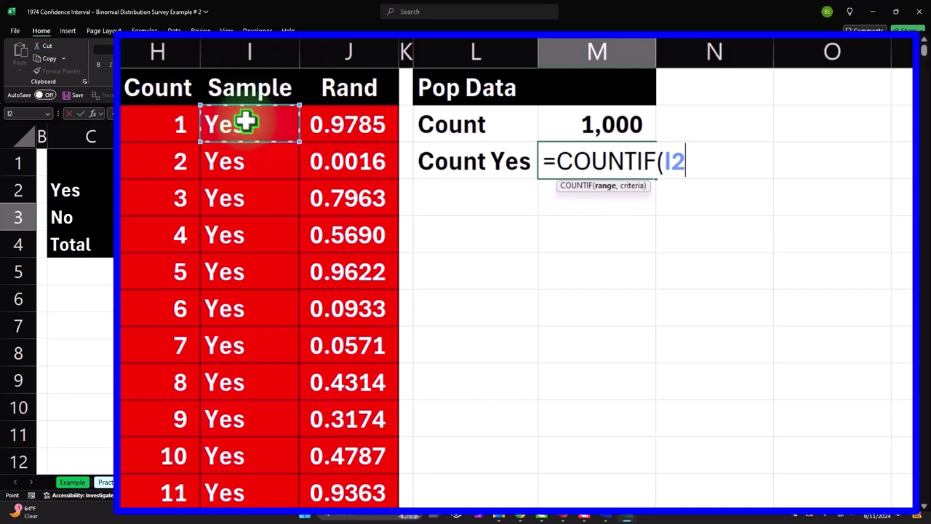
key("ctrl+shift+Down")
key("ctrl+BackSpace")
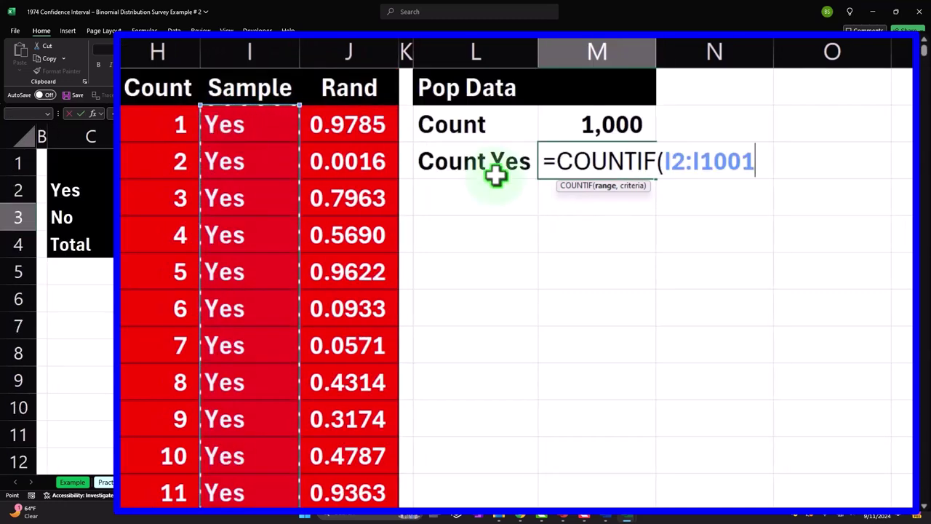
type(",")
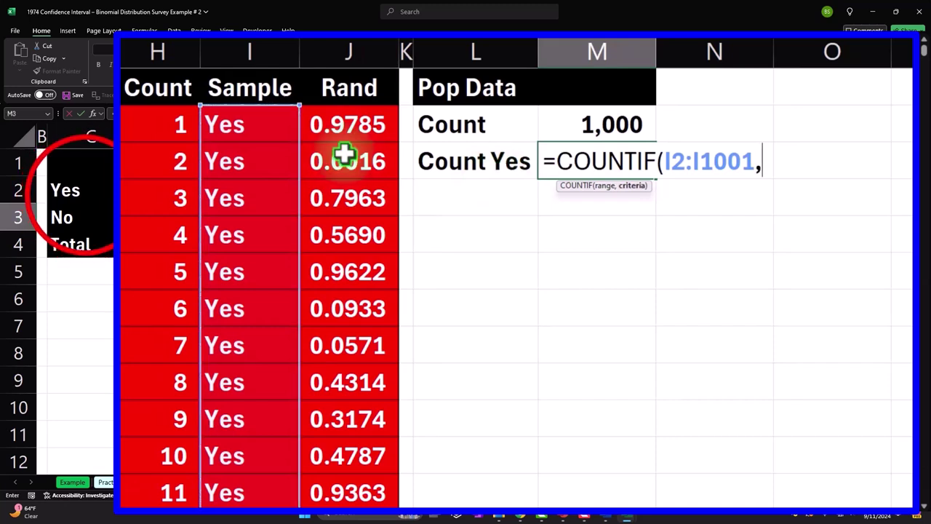
left_click(81, 190)
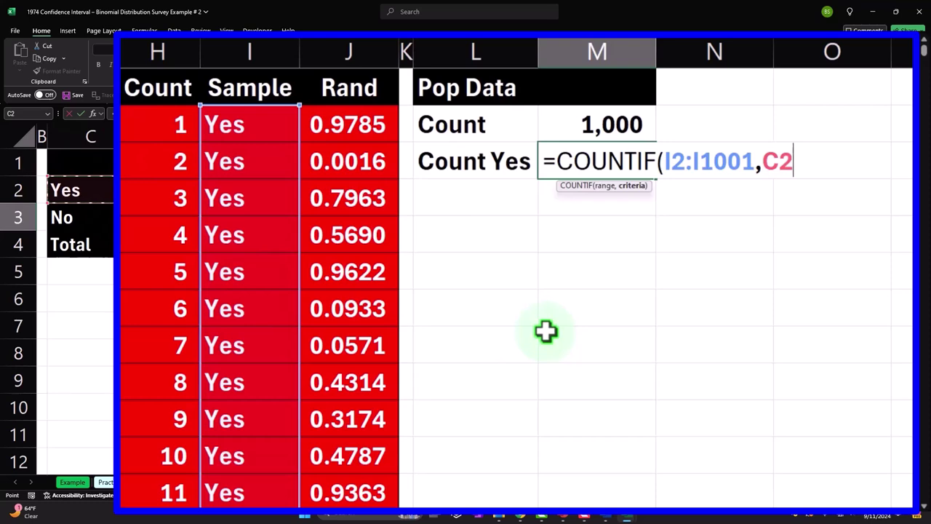
key("Return")
key("Left")
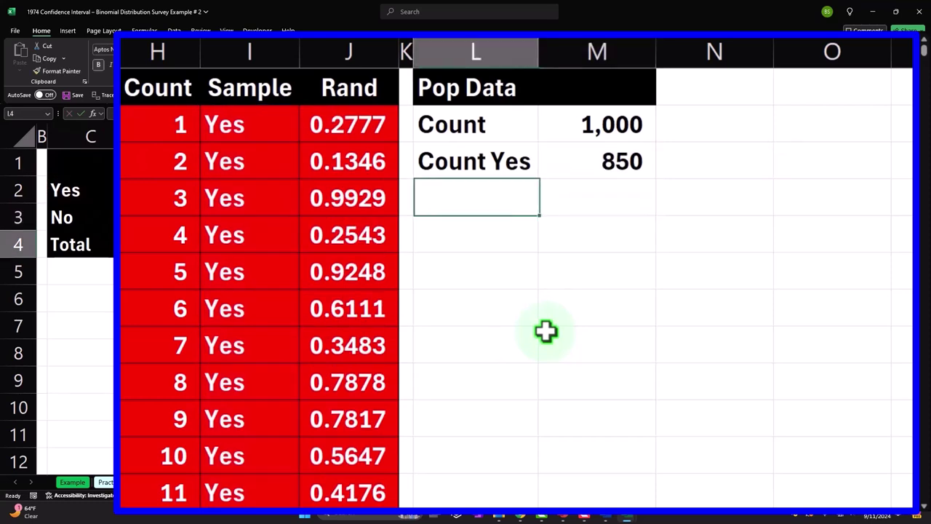
Enter the label Count No in L4.
type("Count N")
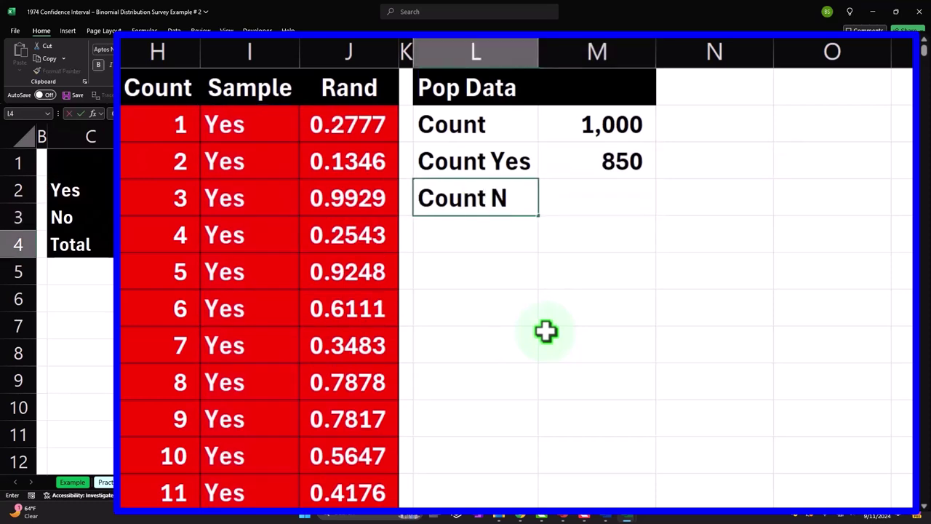
type("o")
key("Tab")
Count the No answers in M4 with COUNTIF over I2:I1001, using C3 as the criterion.
type("=countif")
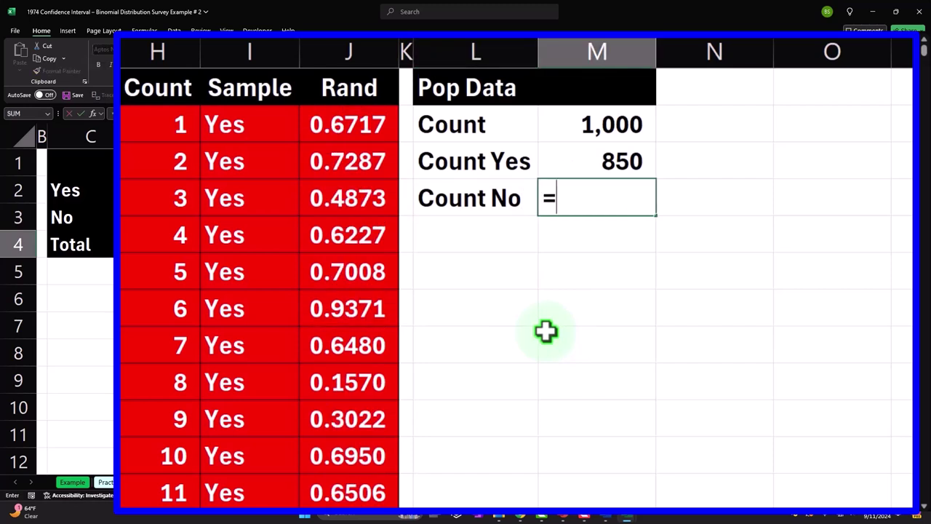
key("Tab")
key("Left")
key("Left")
key("Left")
key("Left")
key("Up")
key("Up")
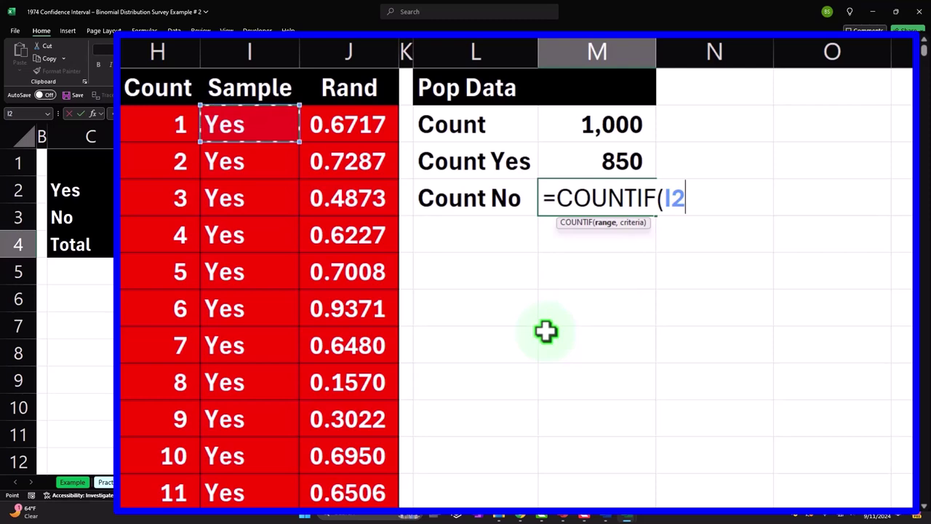
key("ctrl+shift+Down")
key("ctrl+BackSpace")
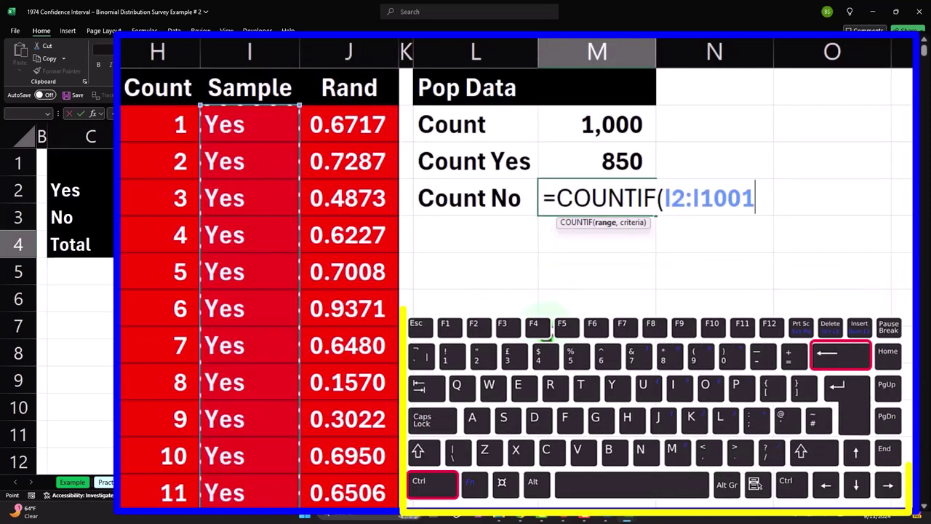
type(",")
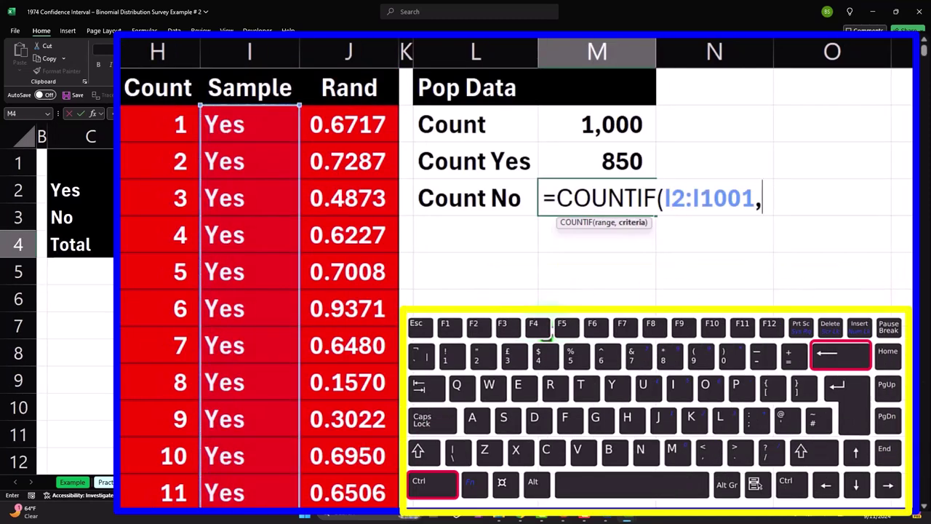
left_click(96, 218)
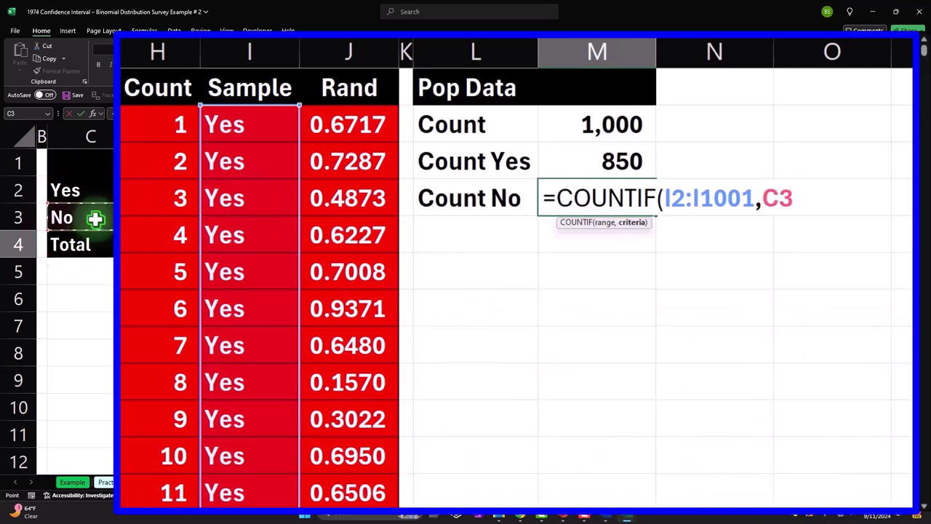
key("Return")
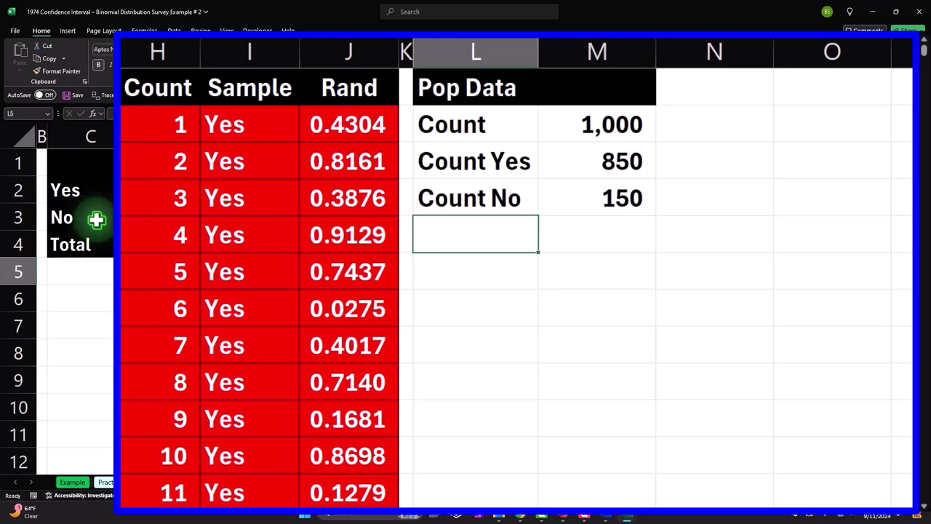
Apply all borders and a red fill to the Pop Data cells L2:M4.
left_click_drag(470, 125, 553, 204)
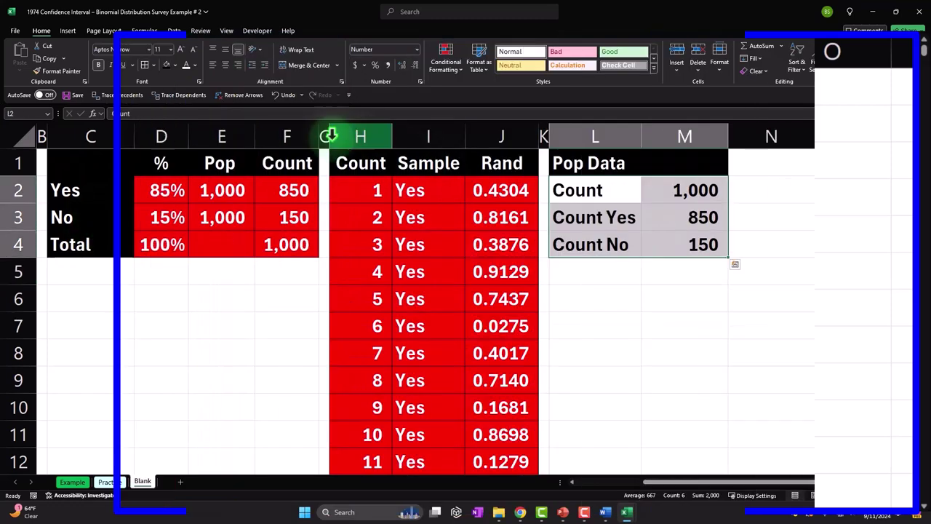
left_click(146, 65)
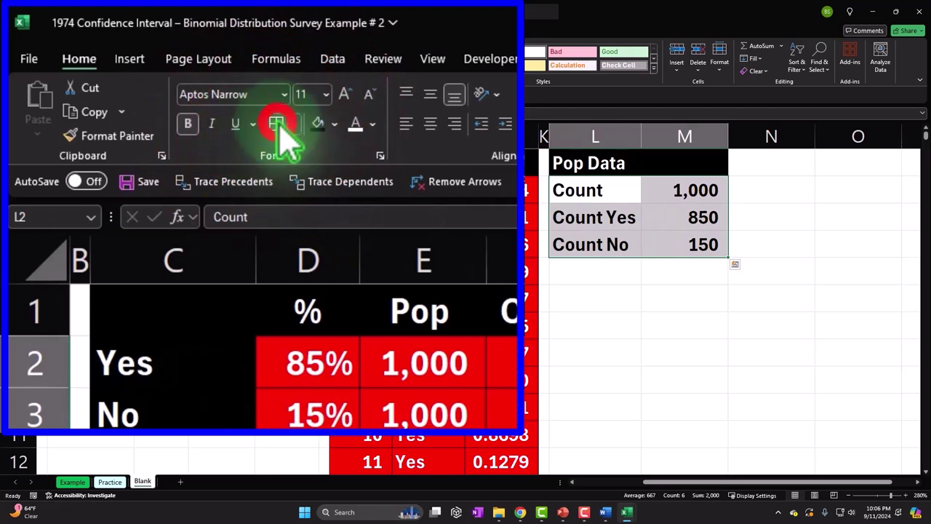
left_click(334, 125)
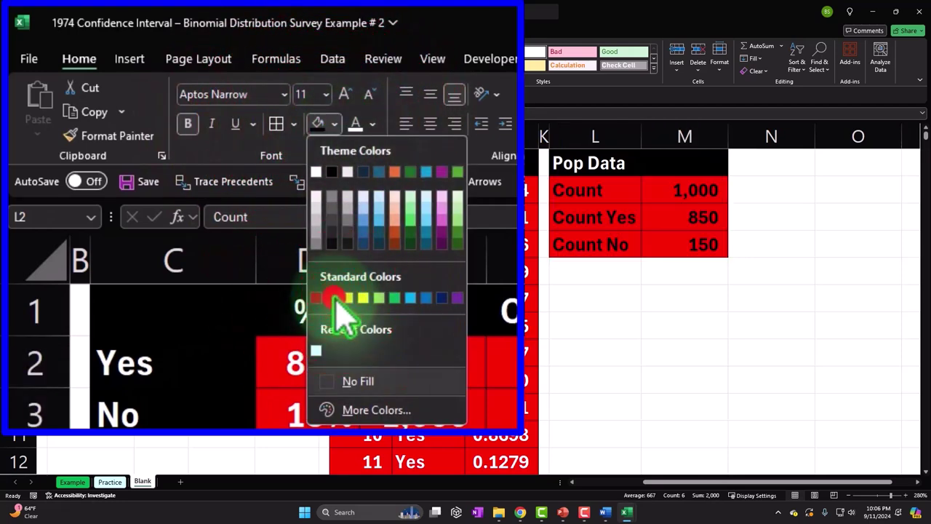
left_click(331, 298)
left_click(694, 272)
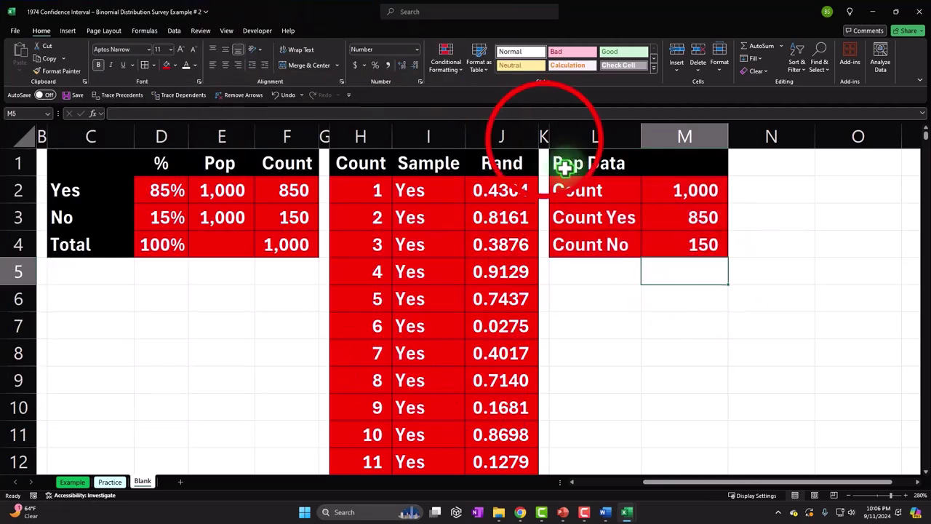
Copy the narrow spacer column K's format and width to column N with Format Painter.
left_click(544, 137)
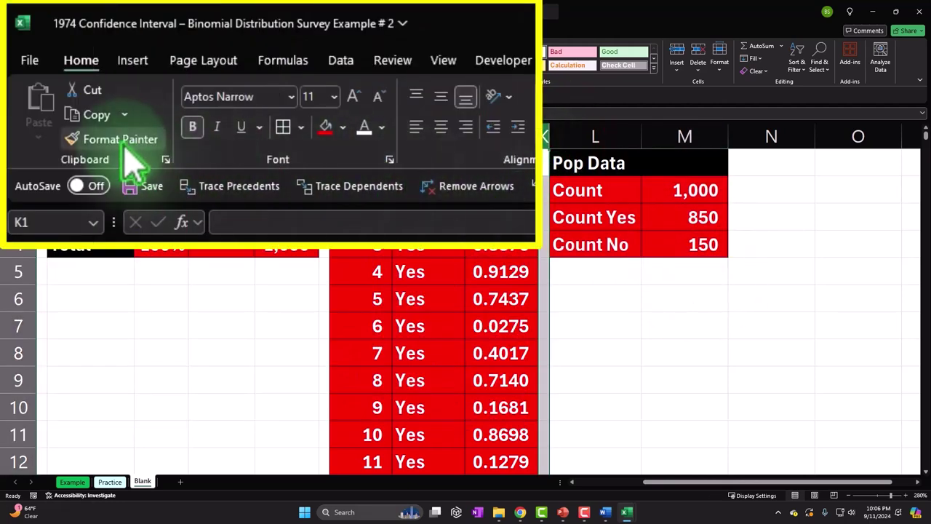
left_click(61, 71)
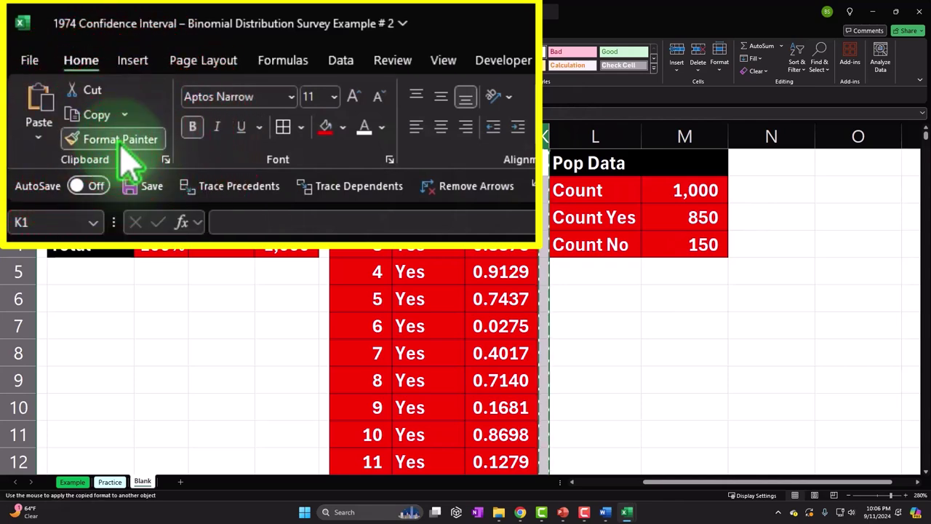
left_click(760, 137)
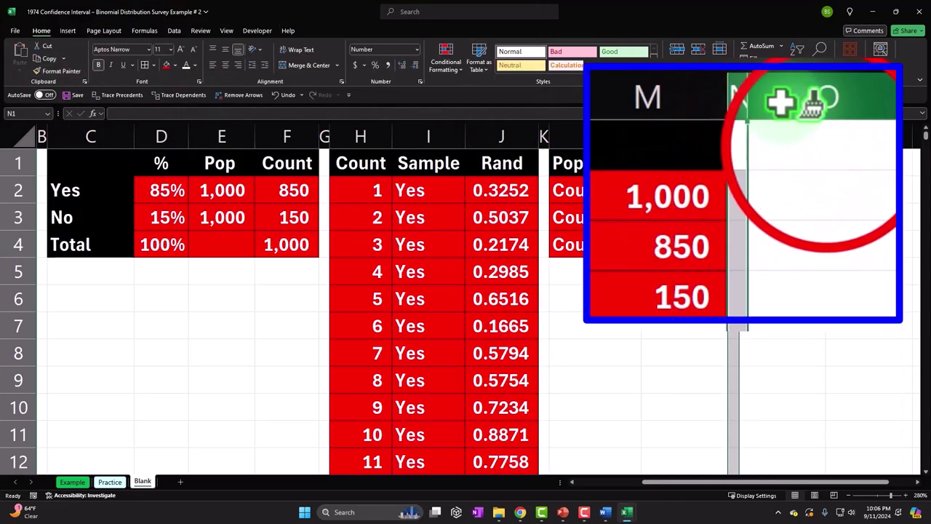
Enter the header Sample in O1.
left_click(781, 160)
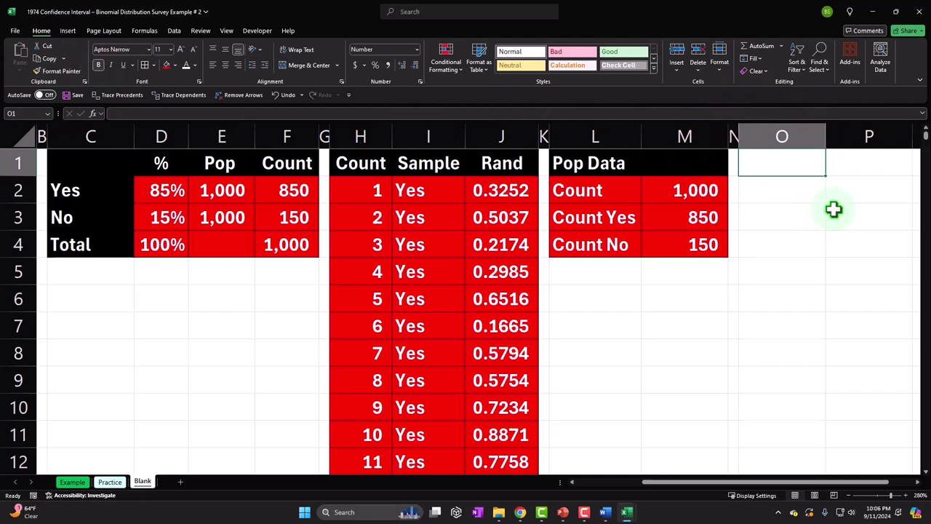
type("Sample")
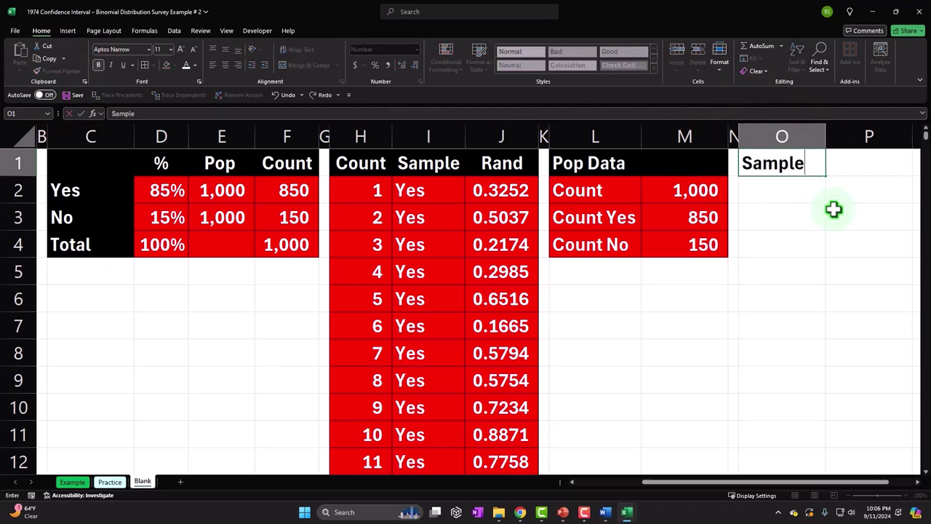
key("Return")
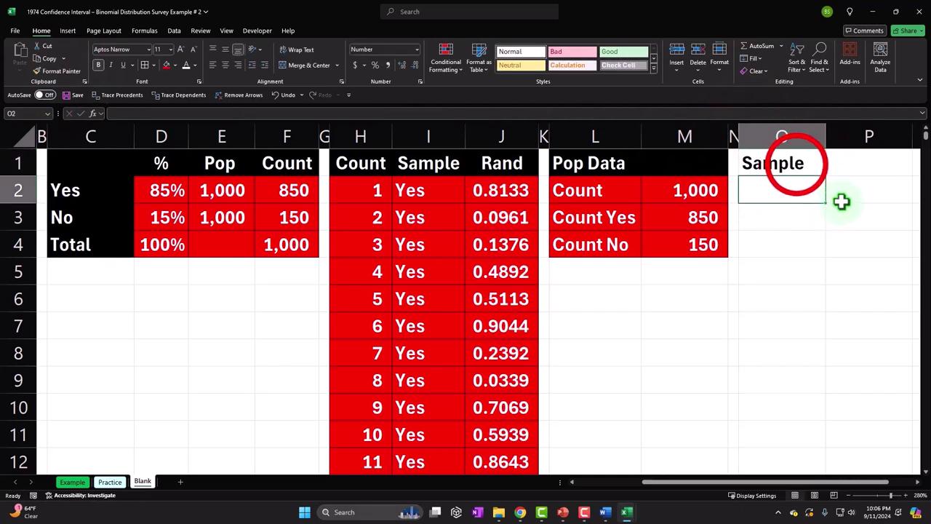
Format the Sample header in O1 with a black fill, white font and centered alignment.
left_click(797, 164)
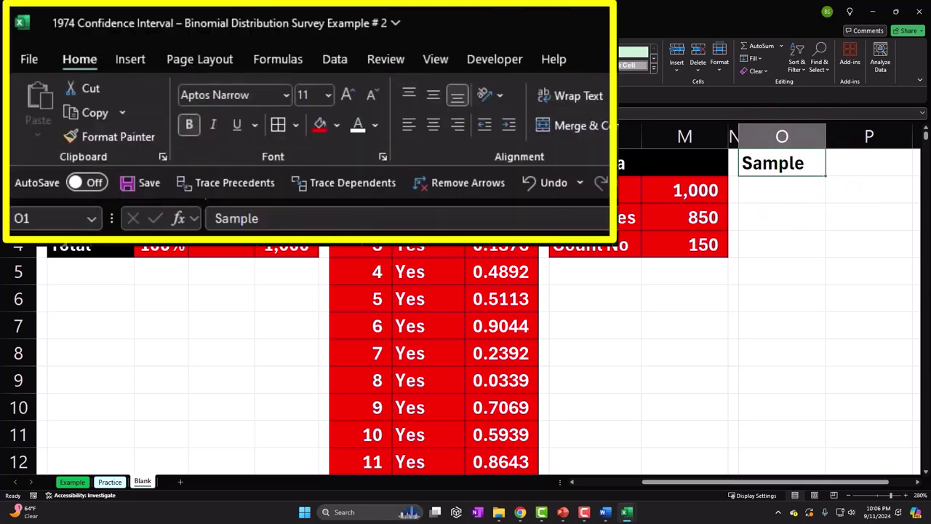
left_click(336, 124)
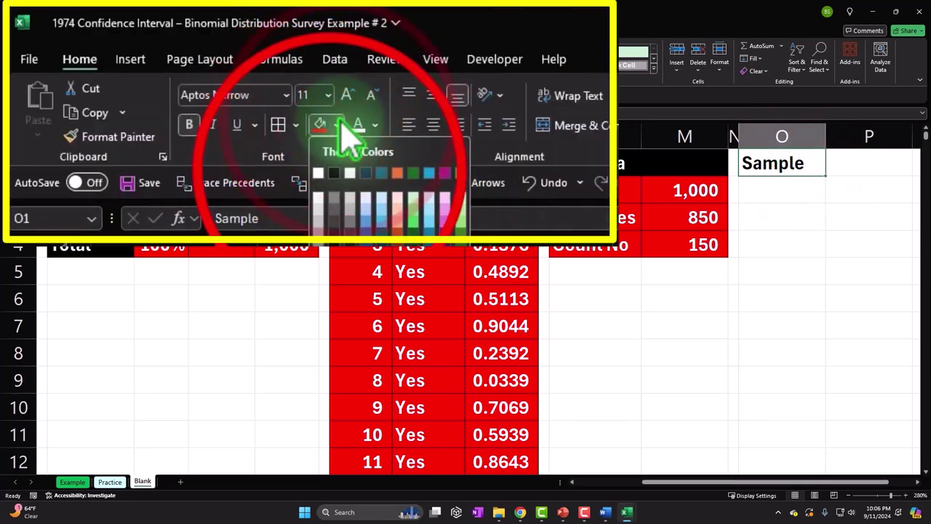
left_click(334, 173)
left_click(358, 126)
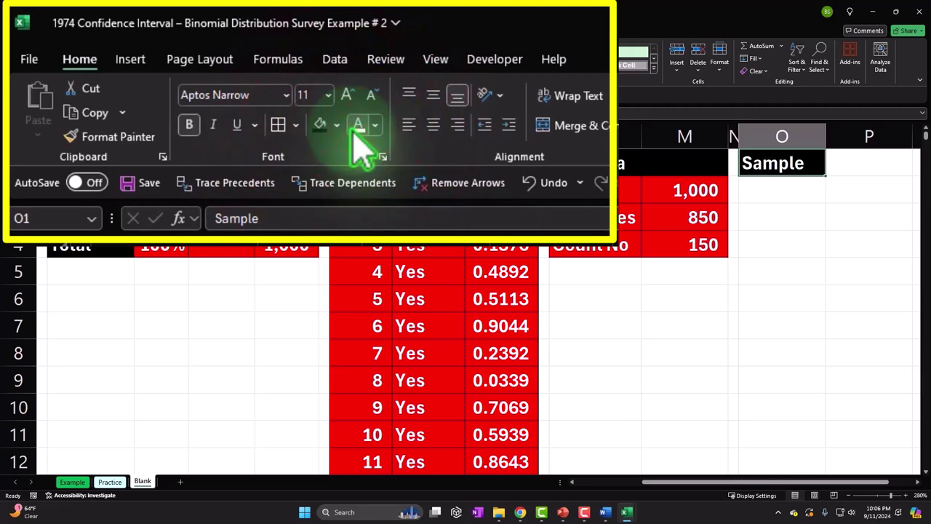
left_click(432, 125)
Start an INDEX formula in O2 with the absolute range $I$2:$I$1001 as its array.
left_click(772, 194)
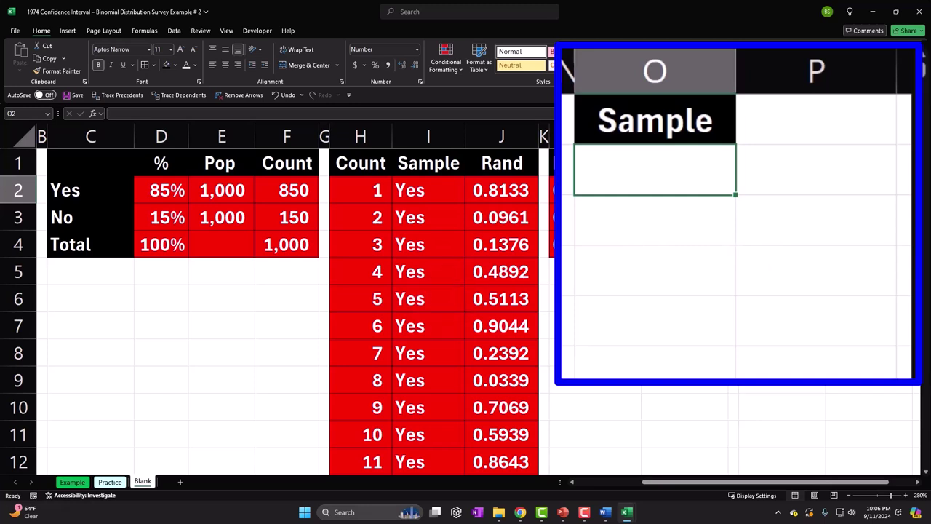
type("=ind")
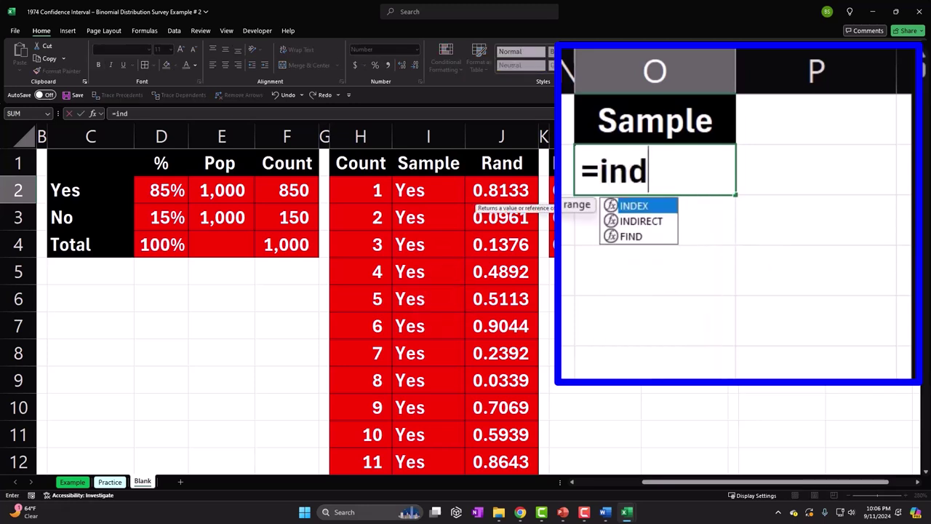
key("Tab")
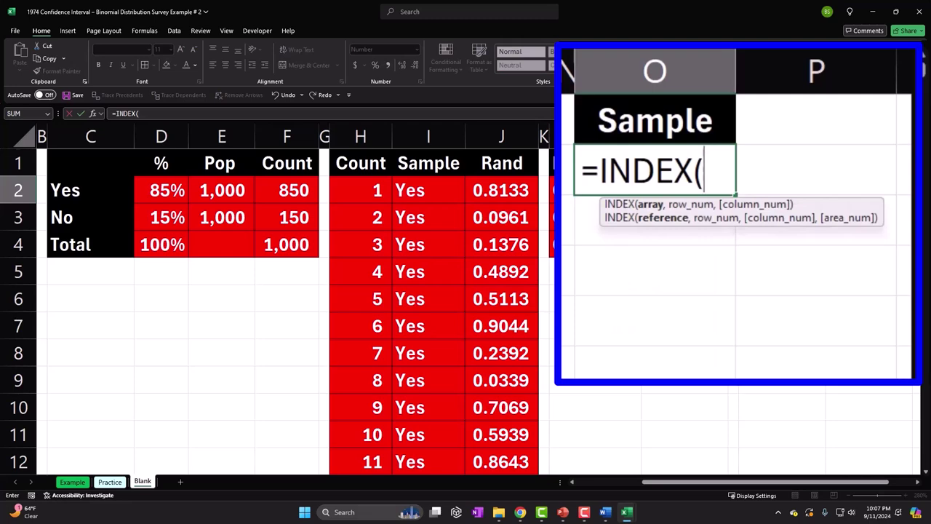
key("Left")
key("Left")
key("Left")
key("Left")
key("Left")
key("Left")
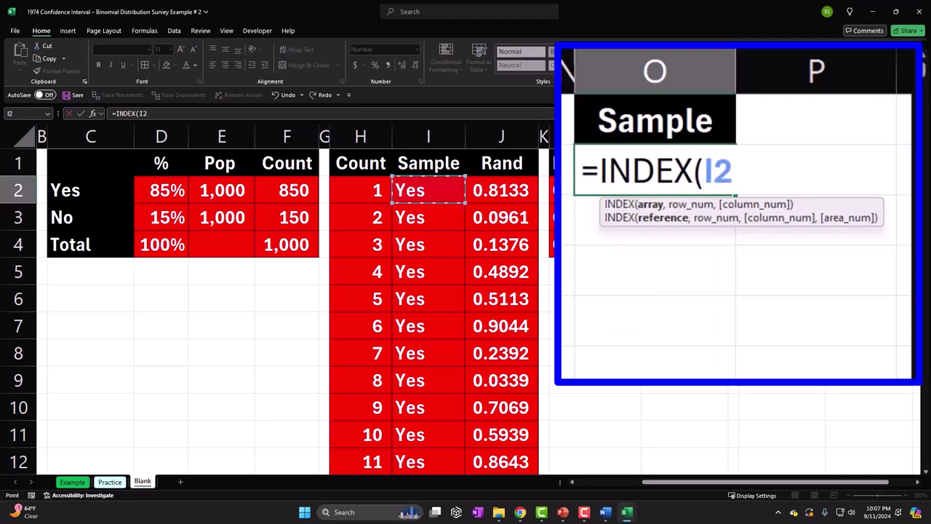
key("ctrl+shift+Down")
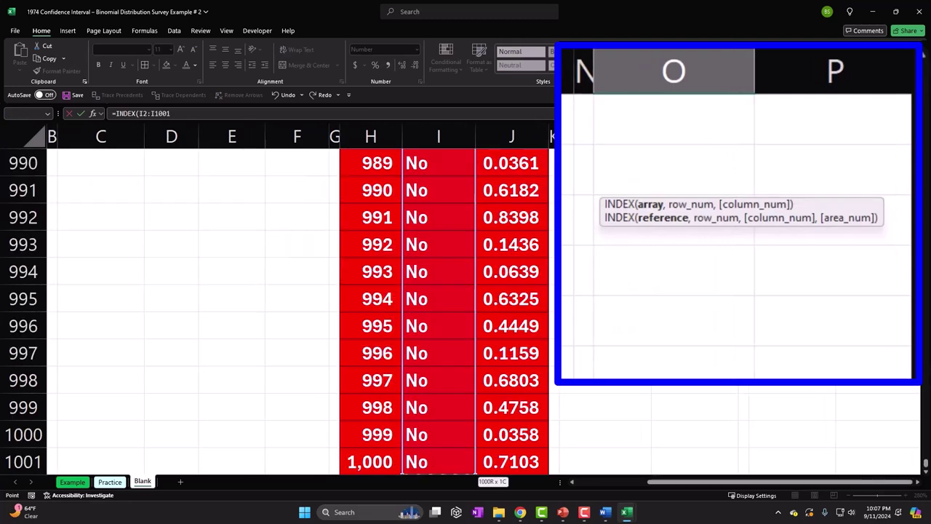
key("ctrl+BackSpace")
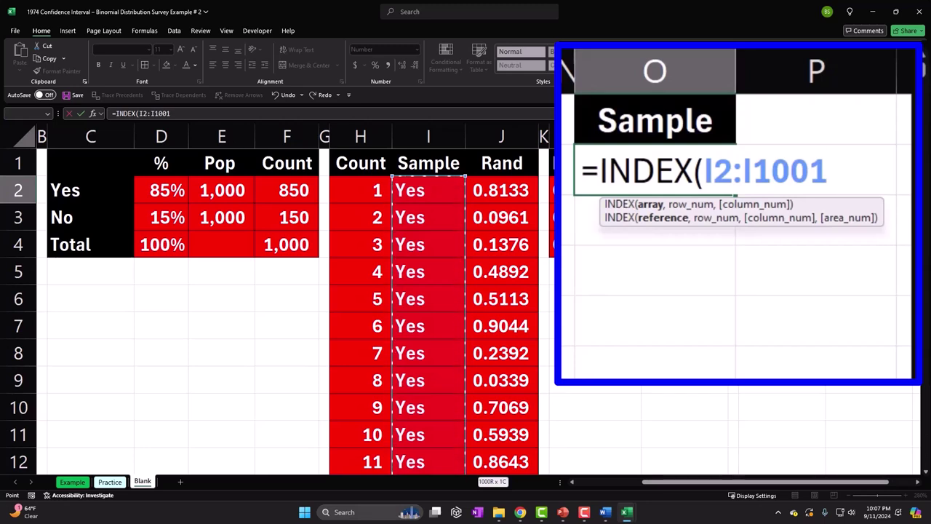
key("F4")
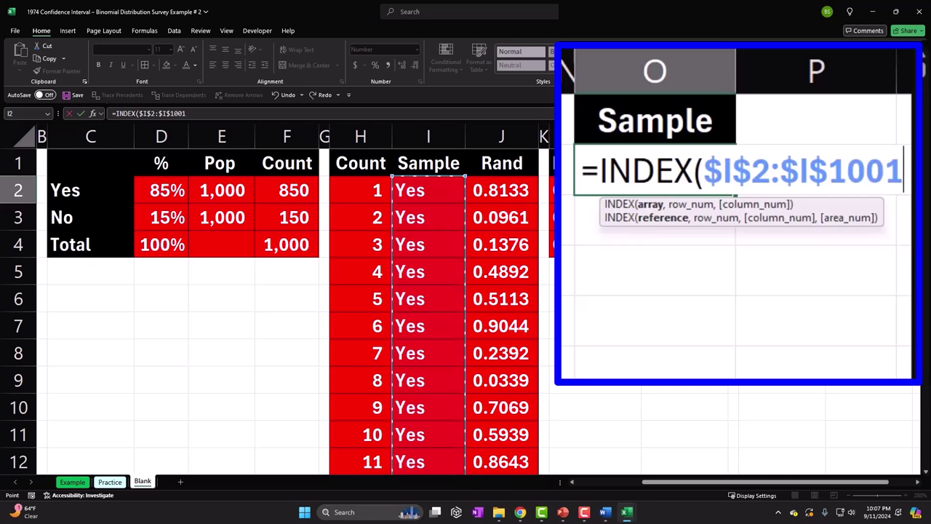
type(",")
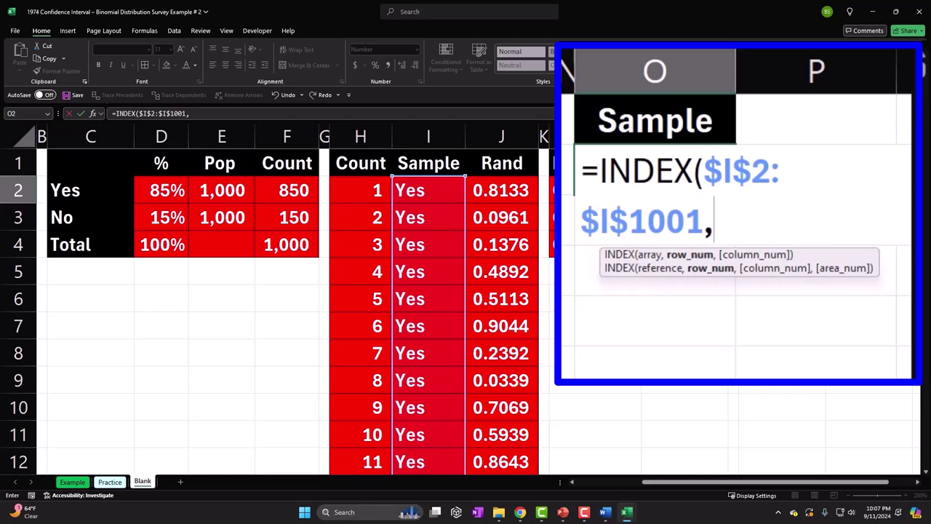
Complete the O2 INDEX formula with RANDBETWEEN(1,1000) as the row number, accepting the proposed closing-parenthesis correction.
type("rand")
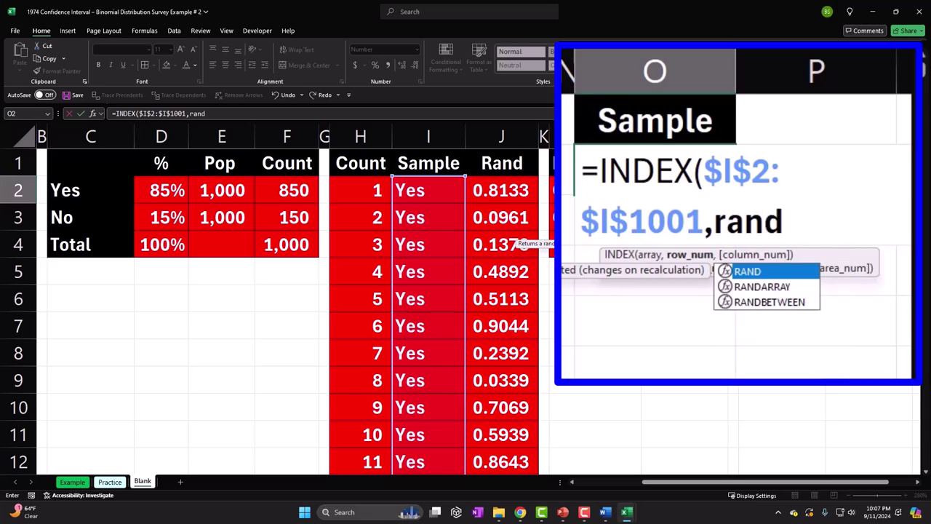
double_click(768, 301)
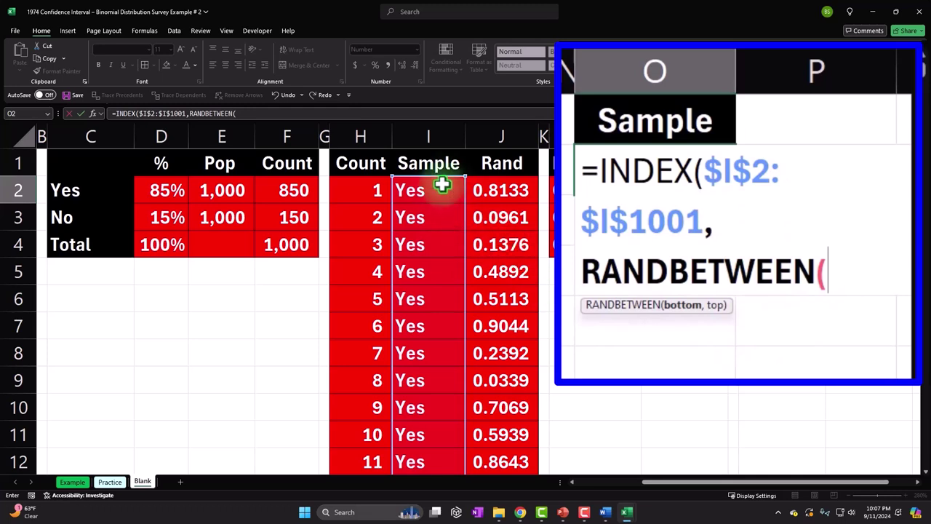
type("1")
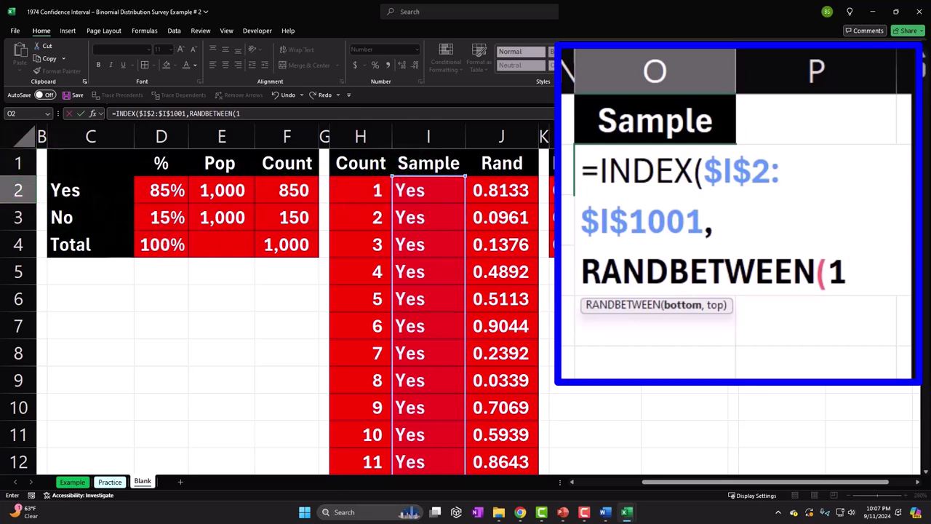
type(",1000")
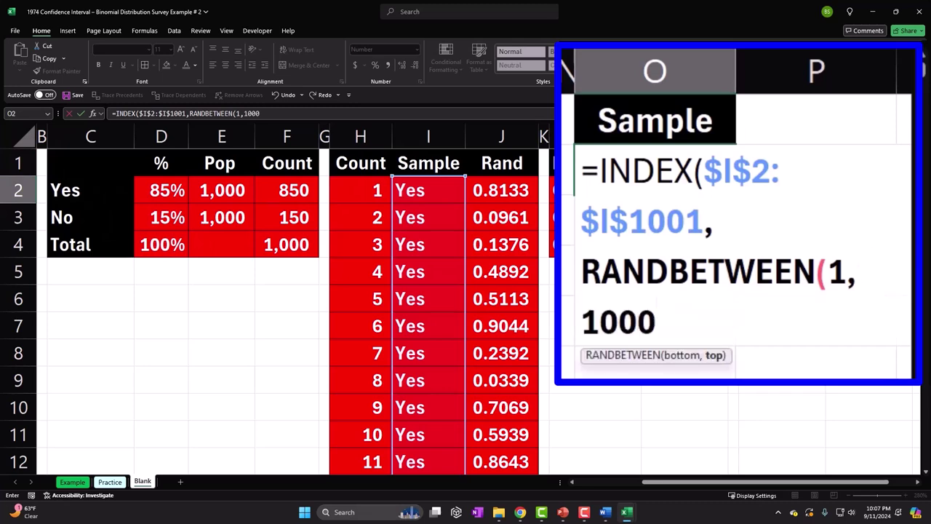
type(")")
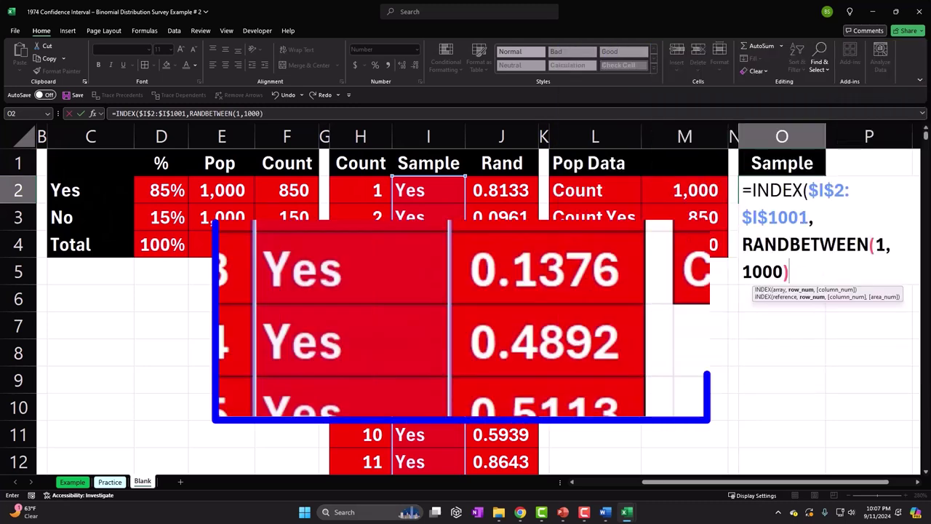
key("Return")
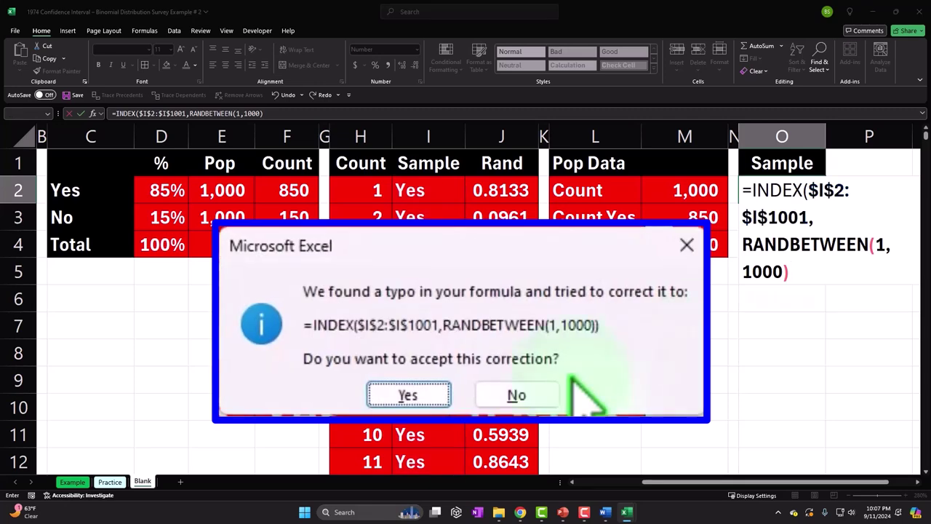
left_click(408, 394)
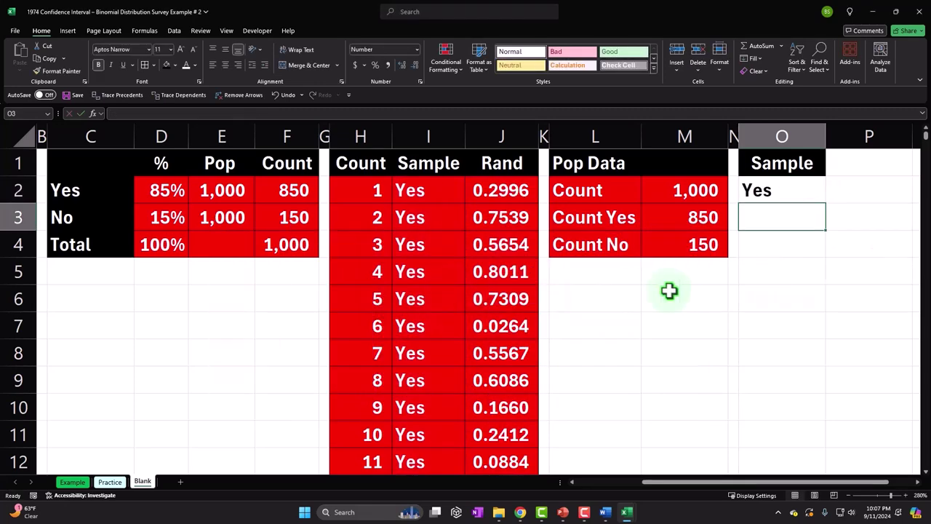
Recalculate the sheet, fill the O2 sampling formula down through O101, and narrow column O to fit its contents.
key("F9")
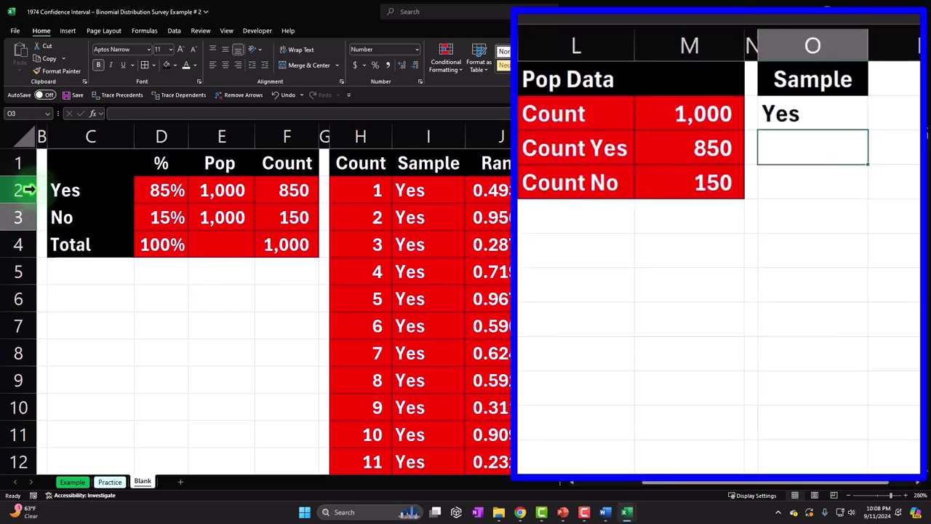
left_click(841, 118)
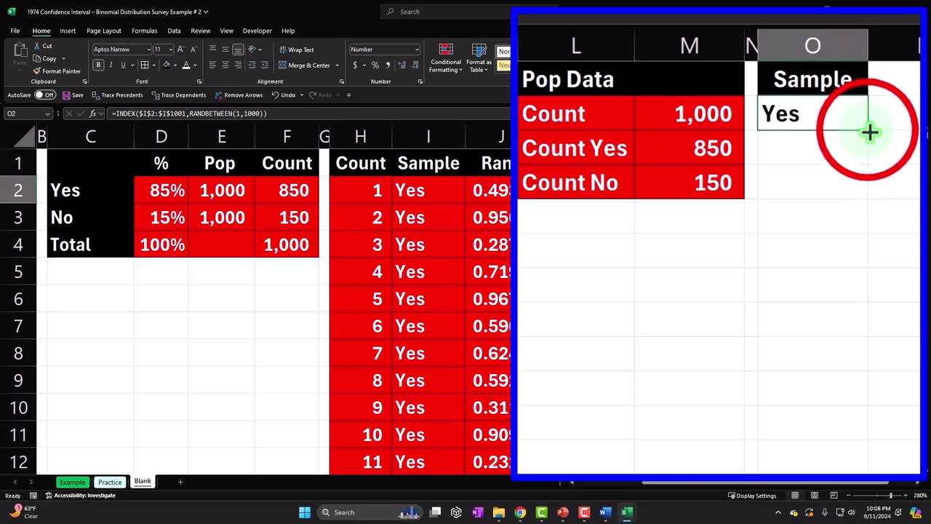
mouse_move(870, 131)
left_mouse_down()
mouse_move(850, 422)
mouse_move(819, 511)
mouse_move(820, 492)
mouse_move(858, 462)
mouse_move(817, 491)
mouse_move(856, 453)
left_mouse_up()
scroll(863, 390, "down", 2)
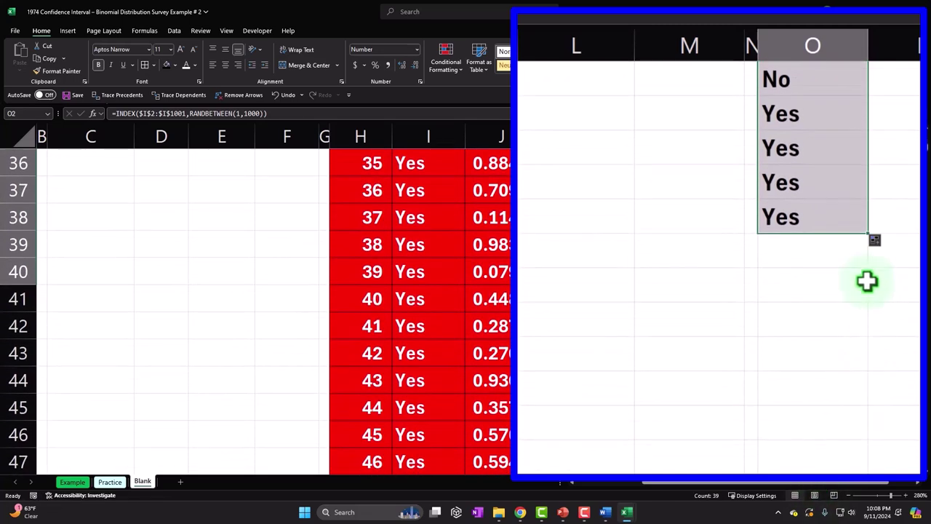
left_click_drag(867, 235, 816, 301)
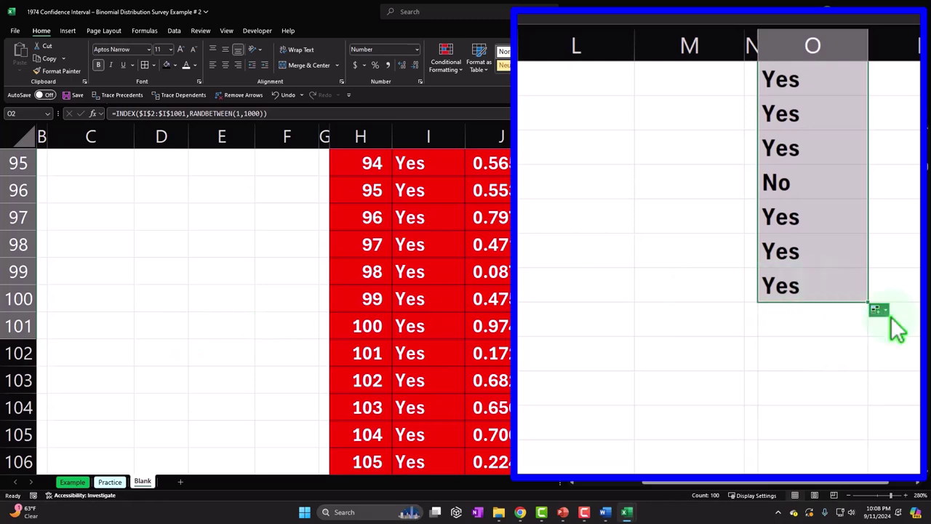
scroll(466, 306, "up", 20)
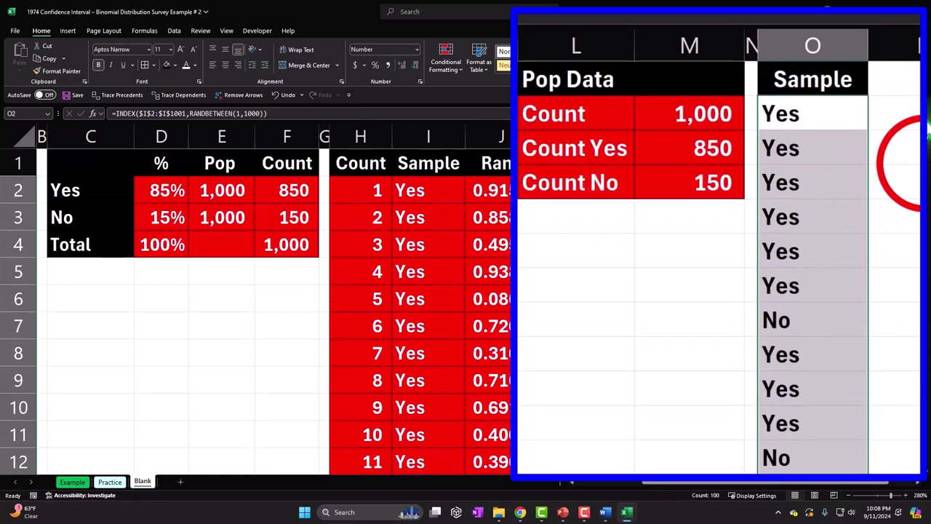
left_click(868, 225)
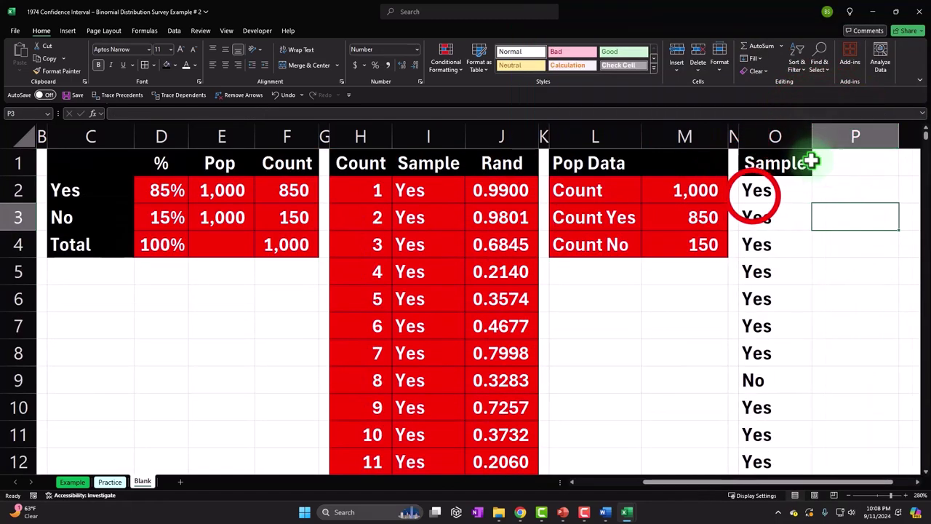
Format the sample cells O2:O101 with cell borders and a light blue fill picked from the standard color palette.
left_click(769, 191)
key("ctrl+shift+Down")
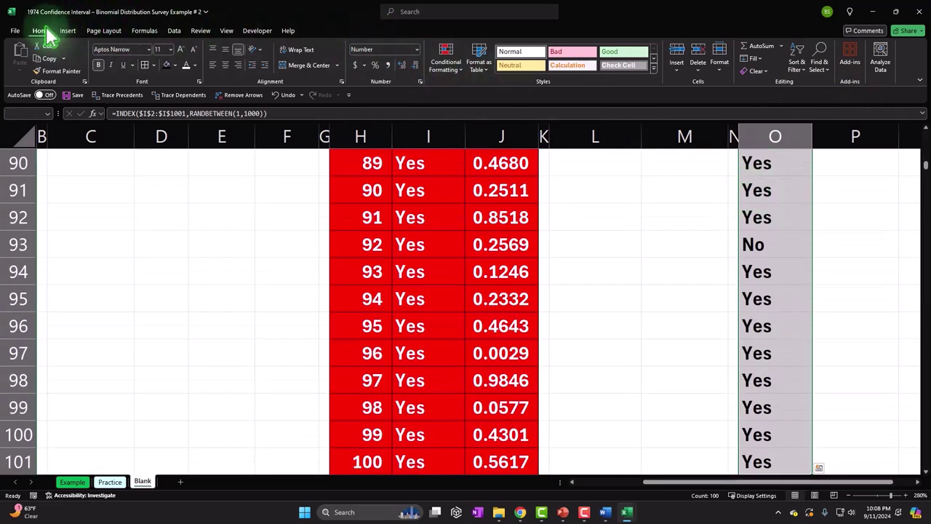
left_click(270, 122)
key("ctrl+BackSpace")
left_click(328, 123)
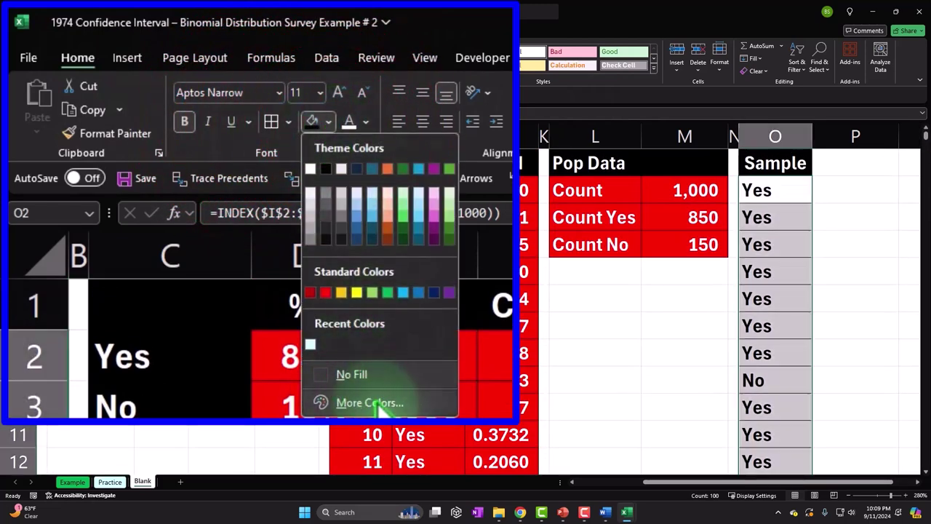
left_click(369, 403)
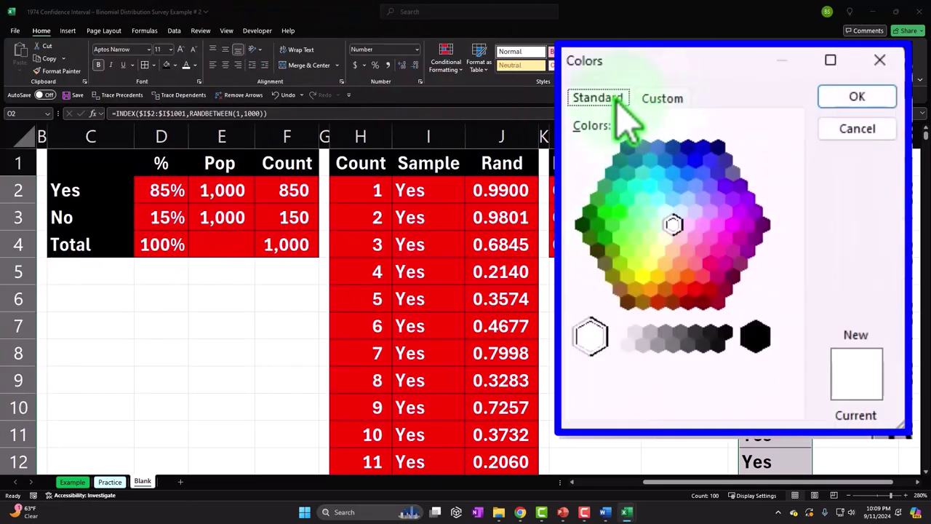
left_click(664, 211)
left_click(847, 97)
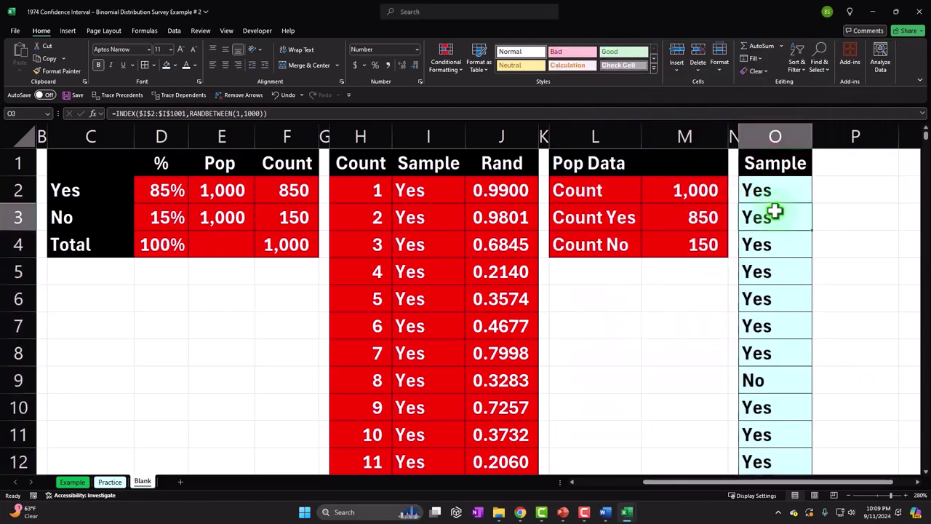
Copy the narrow spacer formatting of column N to column P with Format Painter.
key("Right")
key("Right")
key("Right")
key("Right")
key("Right")
key("Right")
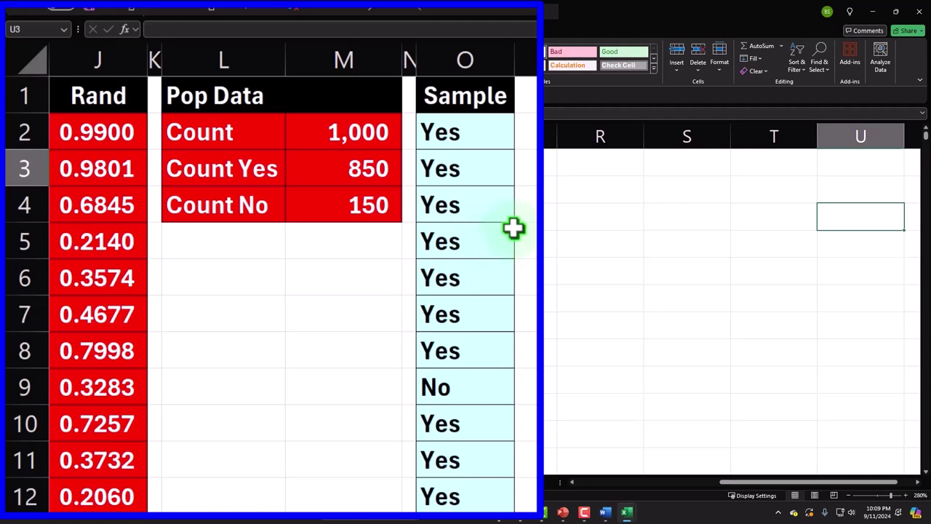
left_click(411, 51)
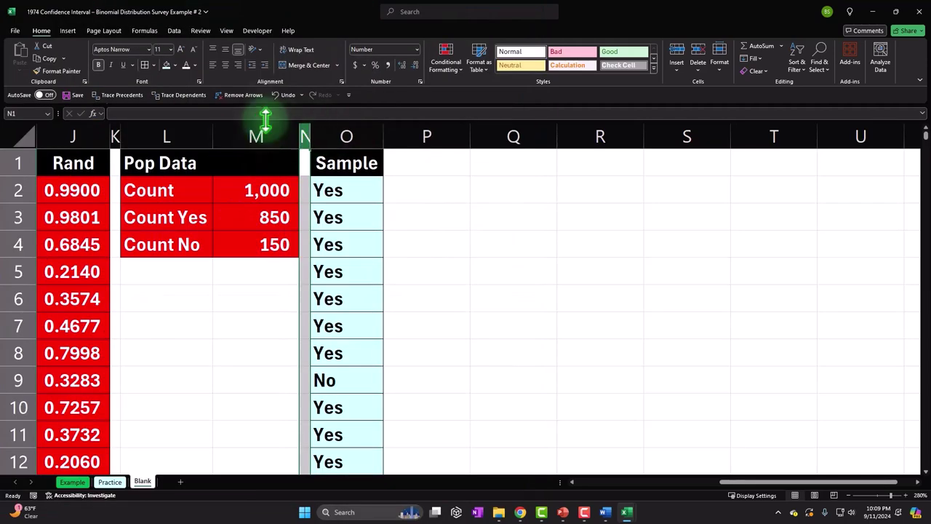
left_click(87, 96)
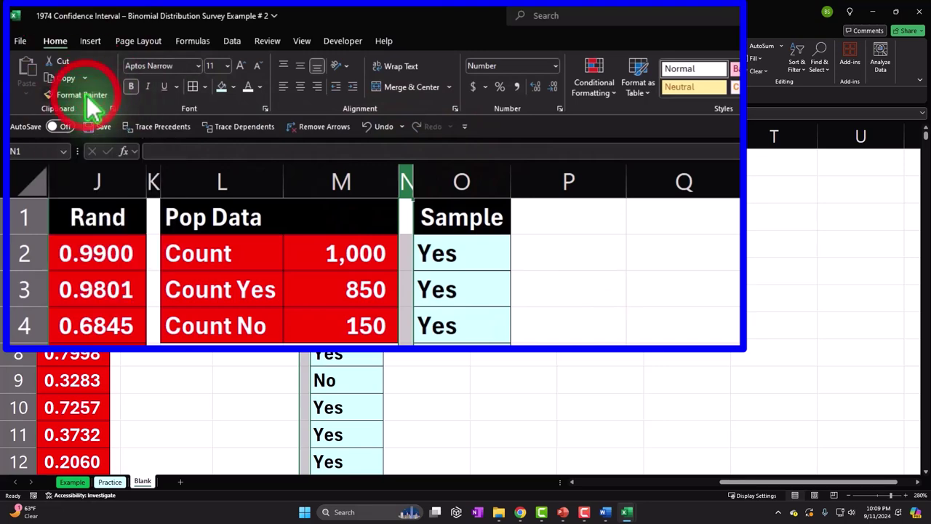
left_click(570, 175)
Enter the label s=Sample Count in Q1 and fit column Q's width to the text.
left_click(443, 162)
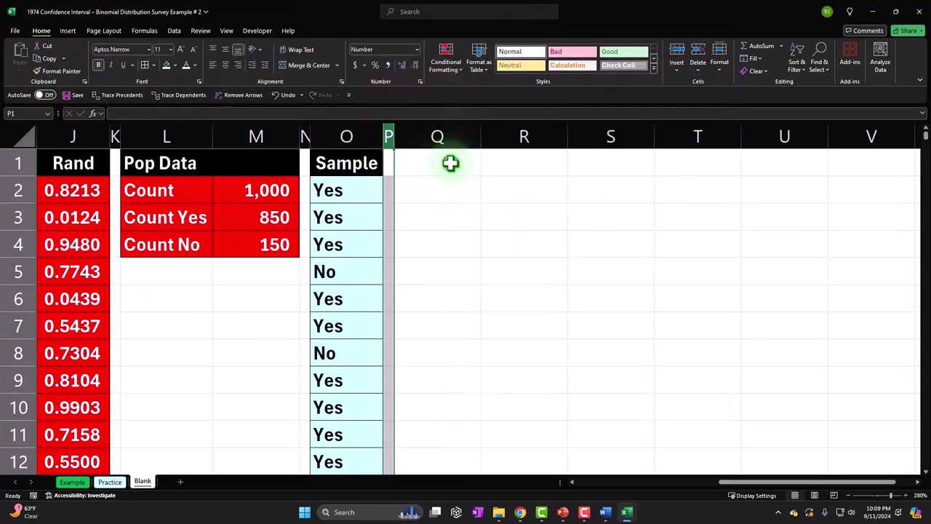
type("S")
key("BackSpace")
type("s")
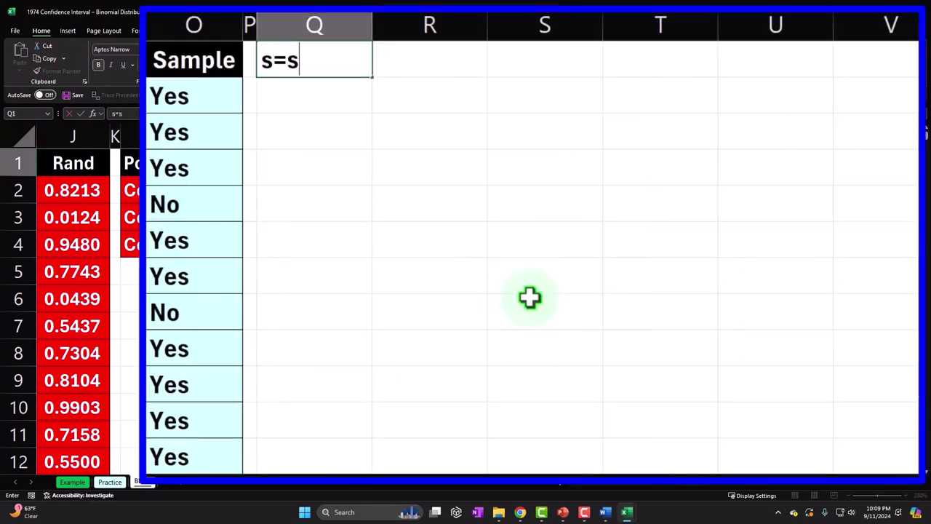
type("=Sample Co")
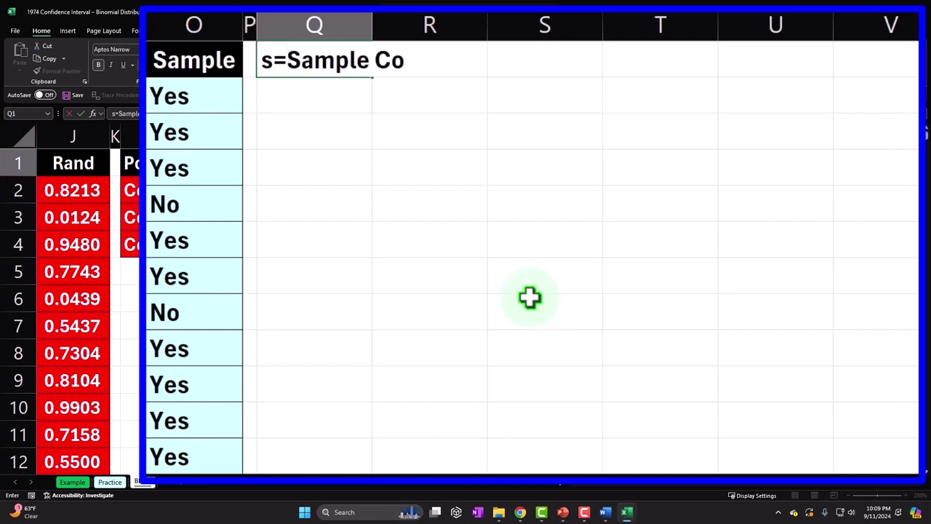
type("unt")
key("Return")
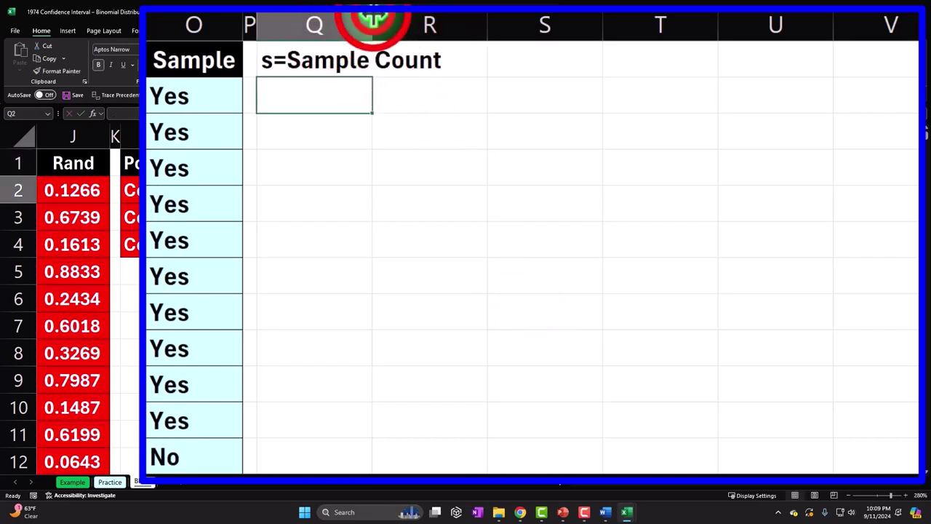
double_click(372, 18)
Count the sample entries in R1 with a COUNTA formula over O2:O101.
left_click(525, 58)
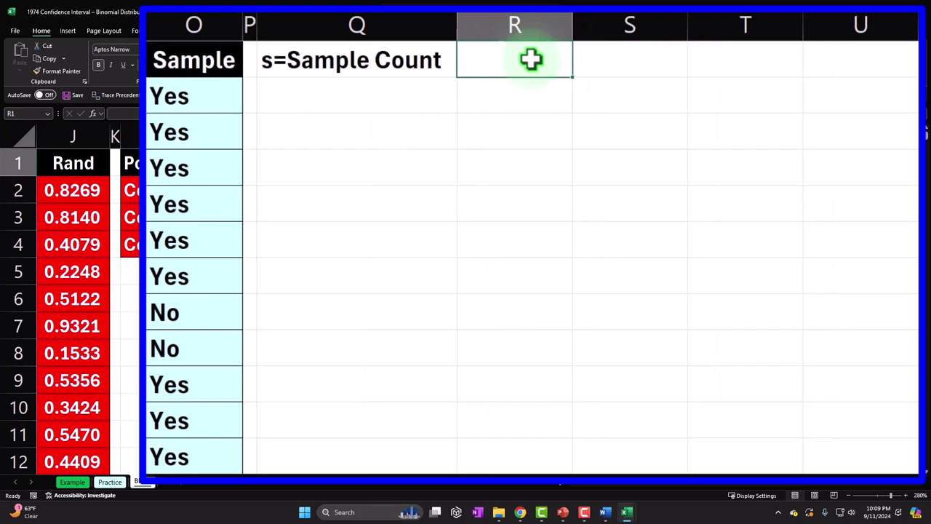
type("=coun")
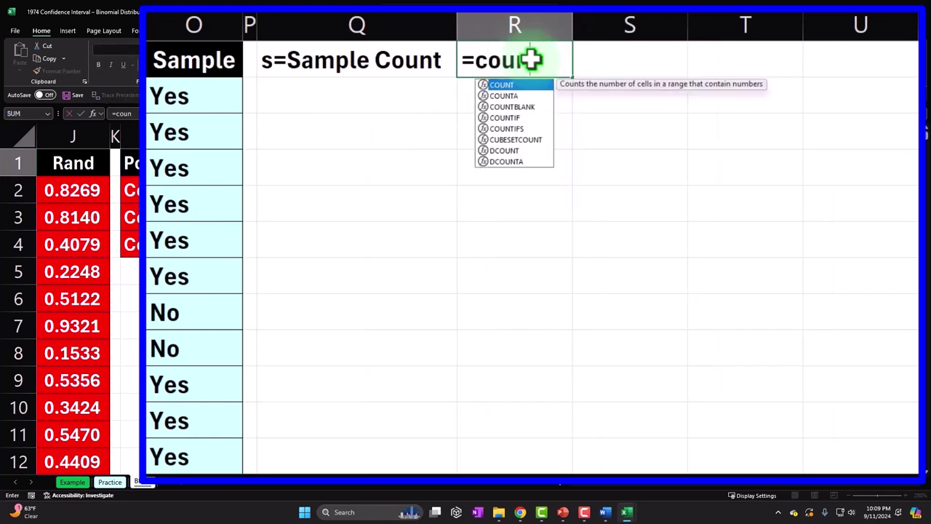
type("a")
key("BackSpace")
key("Tab")
key("BackSpace")
type("a")
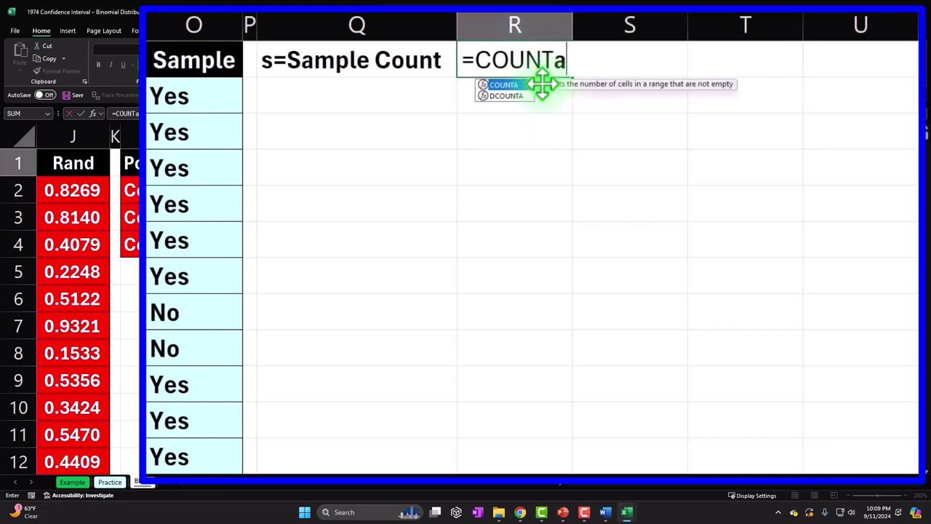
key("Tab")
left_click(194, 104)
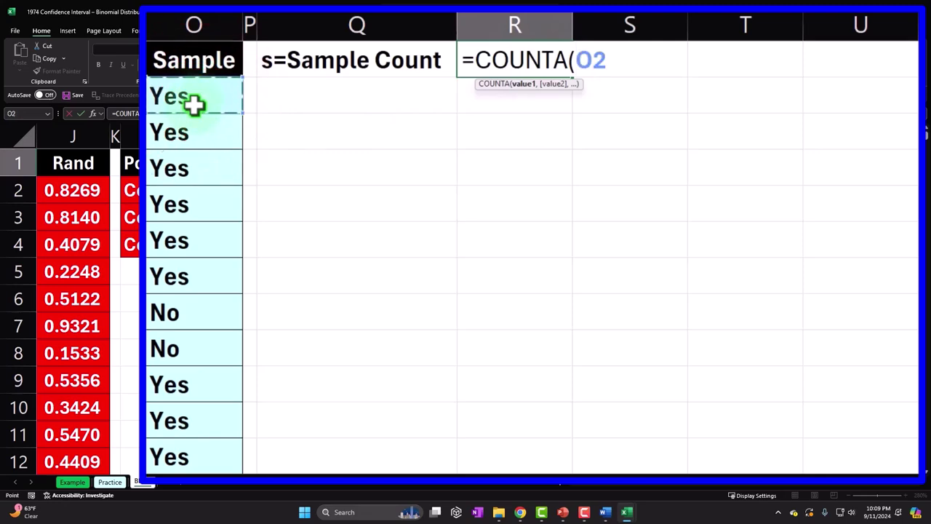
key("ctrl+shift+Down")
key("Return")
scroll(562, 158, "up", 1)
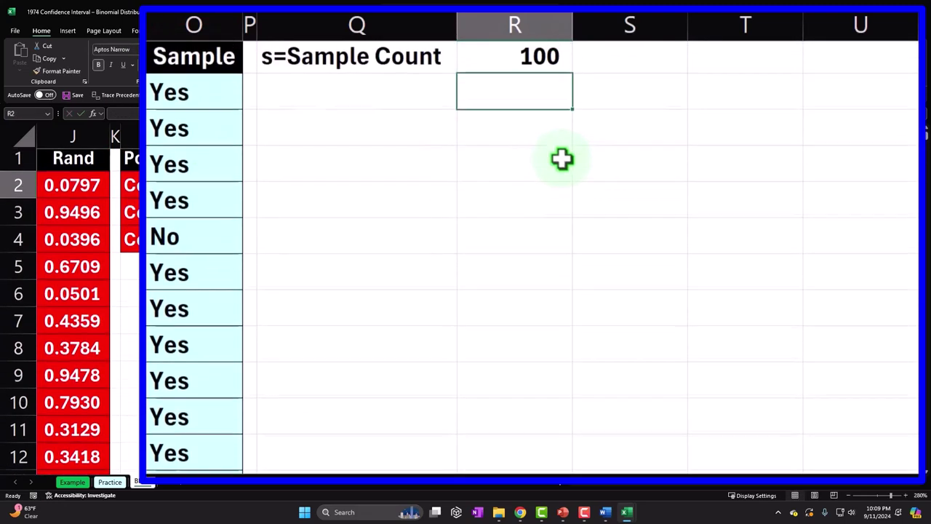
Enter the label P count & % - Yes in Q2.
key("Left")
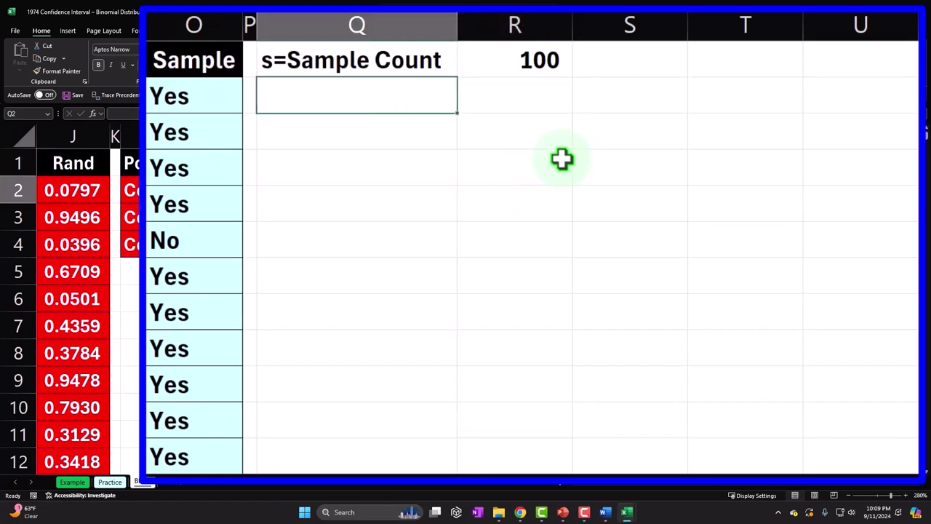
type("x")
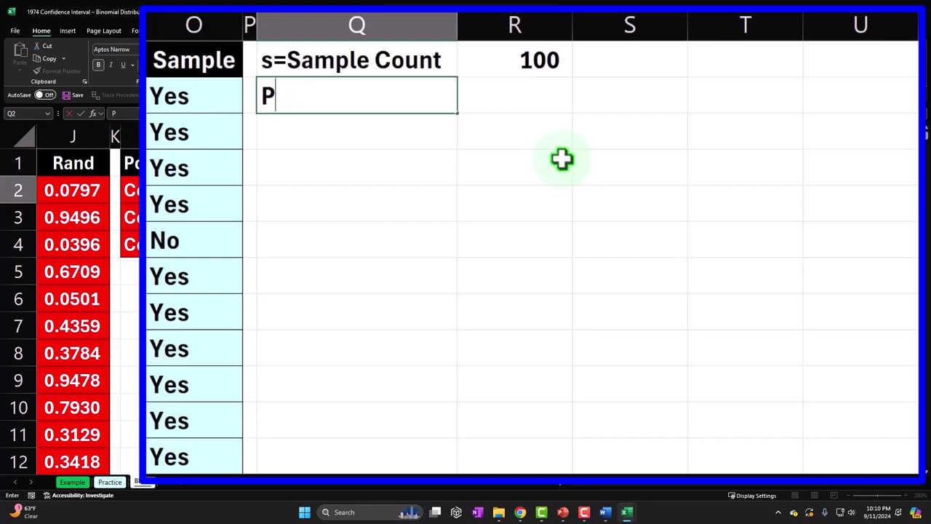
key("Tab")
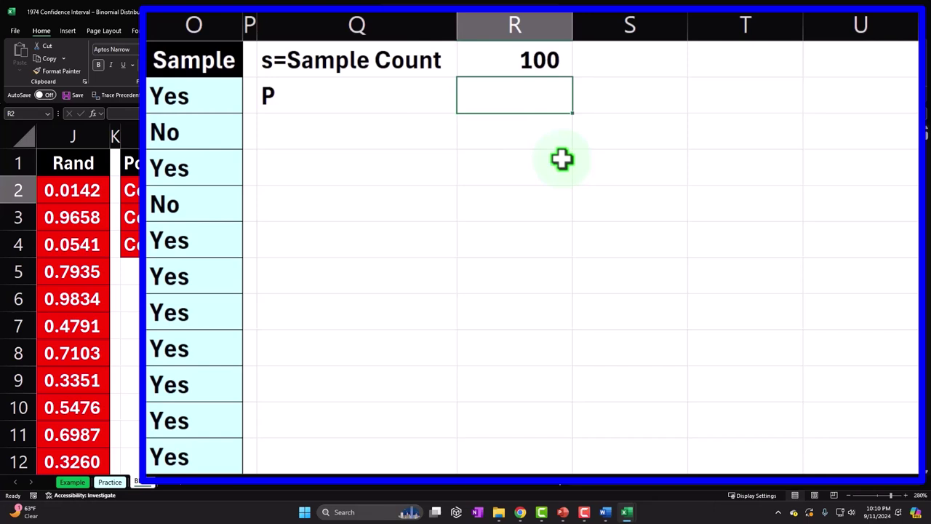
double_click(332, 93)
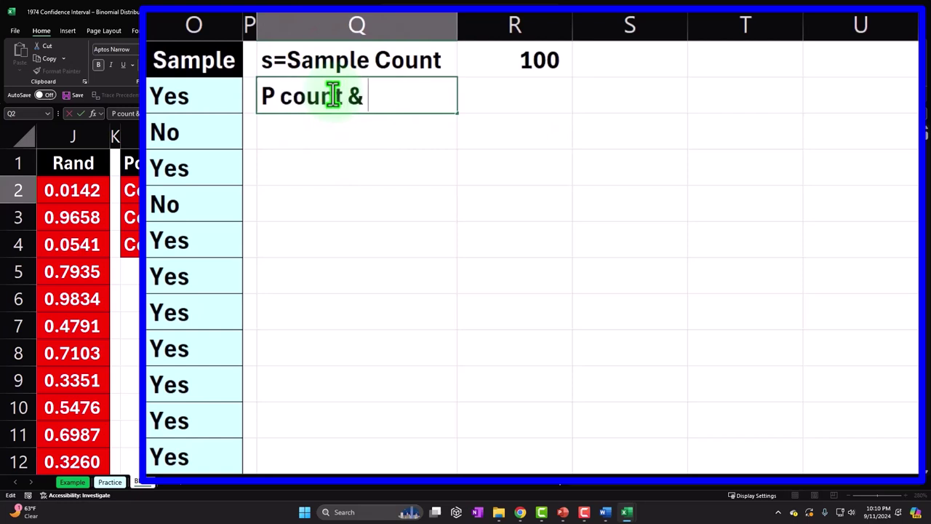
key("Return")
key("Up")
key("Right")
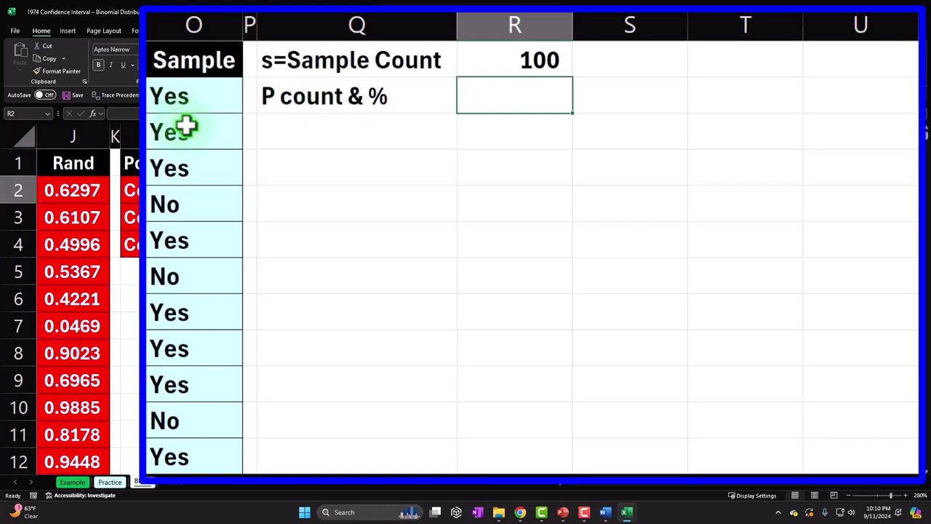
double_click(407, 100)
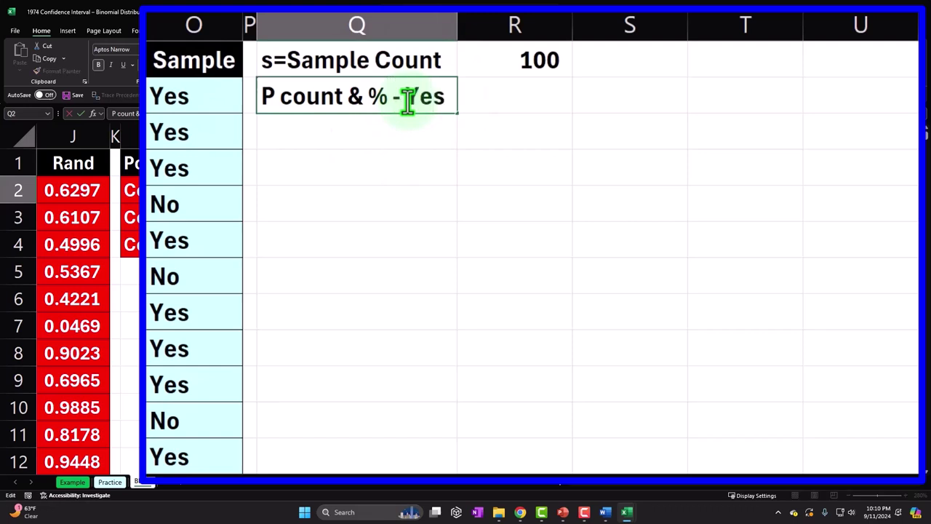
key("Return")
Enter a COUNTIF formula in R2 over the sample range O2:O101 with the unquoted criterion Yes.
key("Right")
key("Up")
type("=")
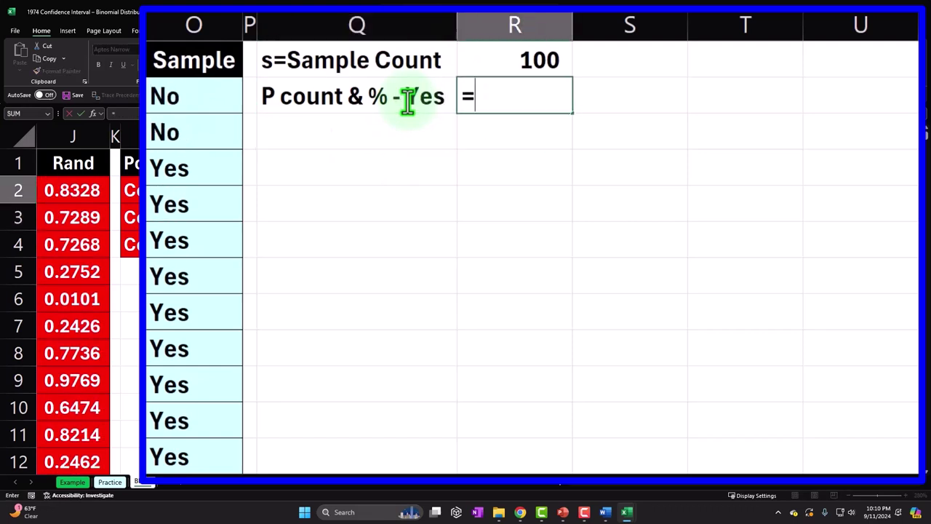
type("cu")
key("BackSpace")
key("BackSpace")
type("c")
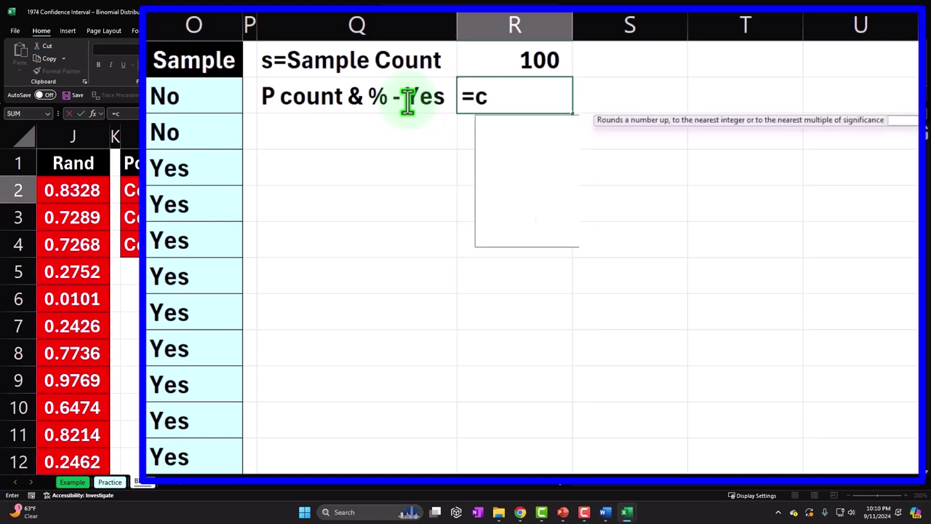
type("ount")
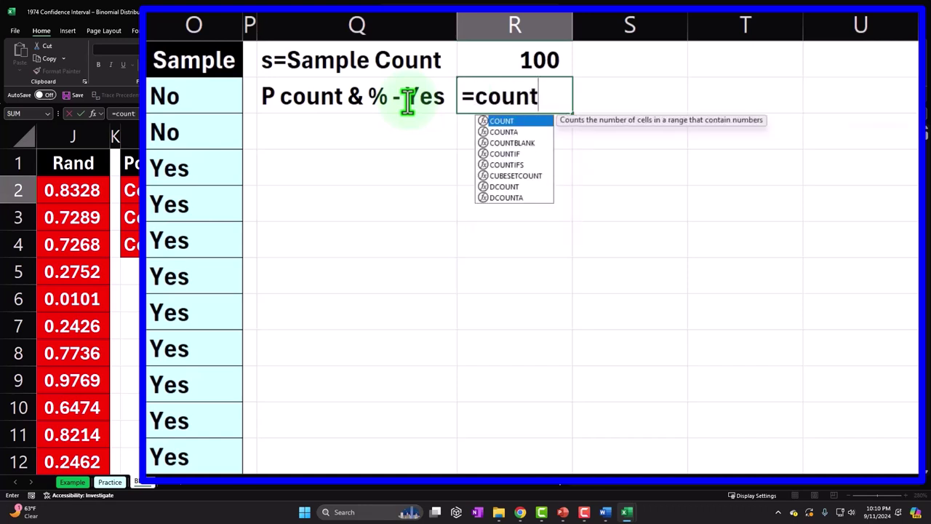
type("if")
key("Tab")
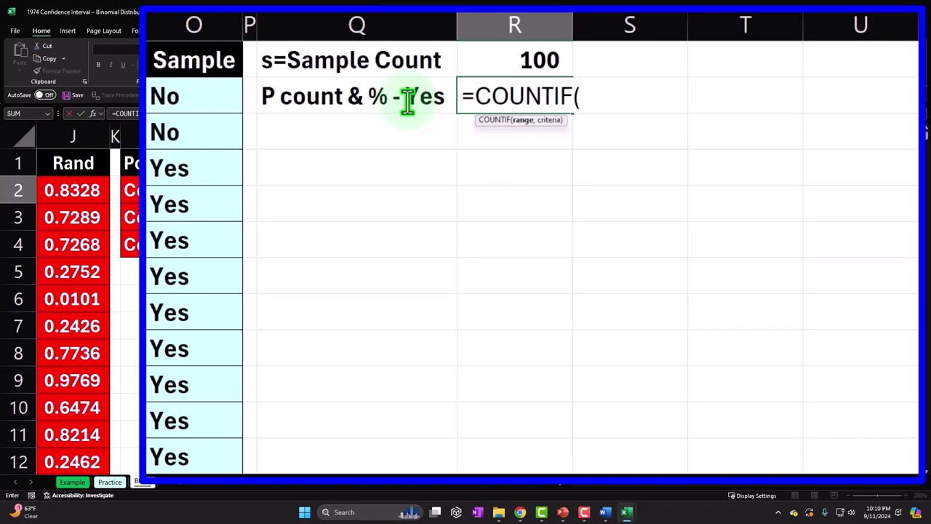
key("Left")
key("Left")
key("Left")
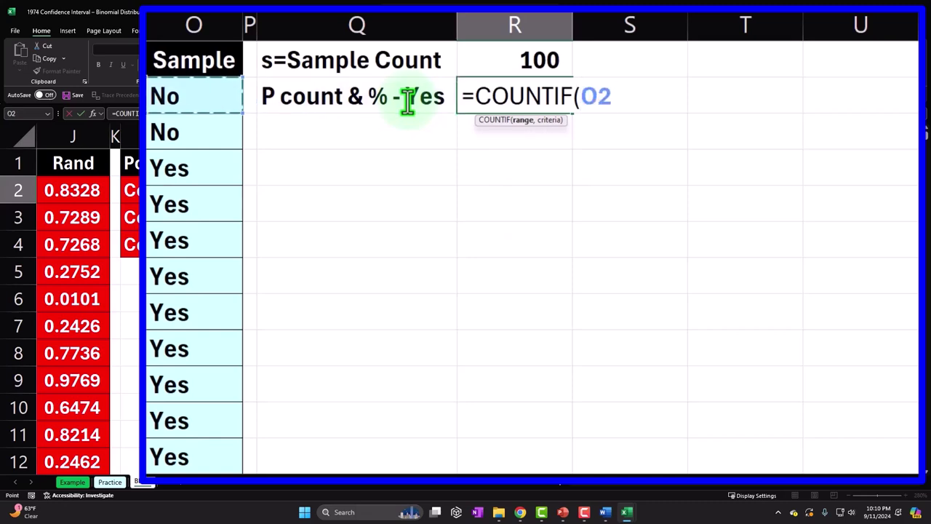
key("ctrl+shift+Down")
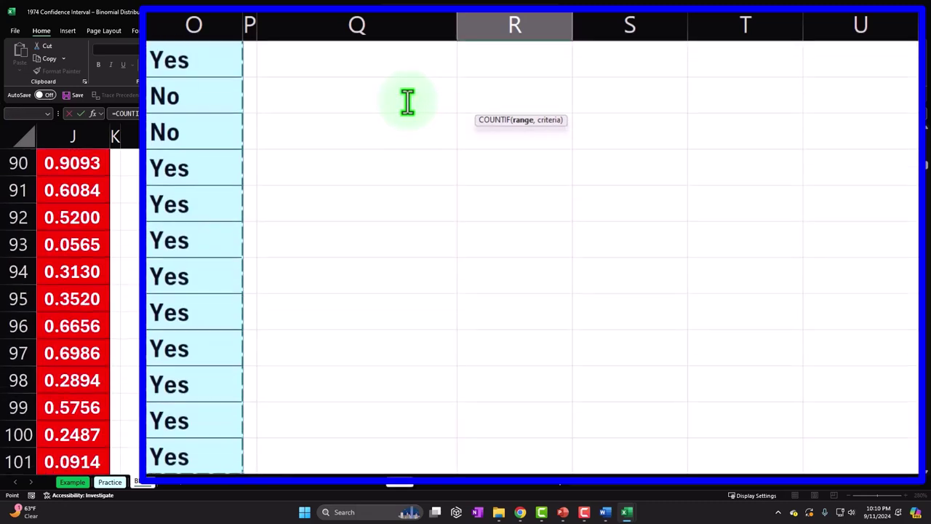
key("ctrl+BackSpace")
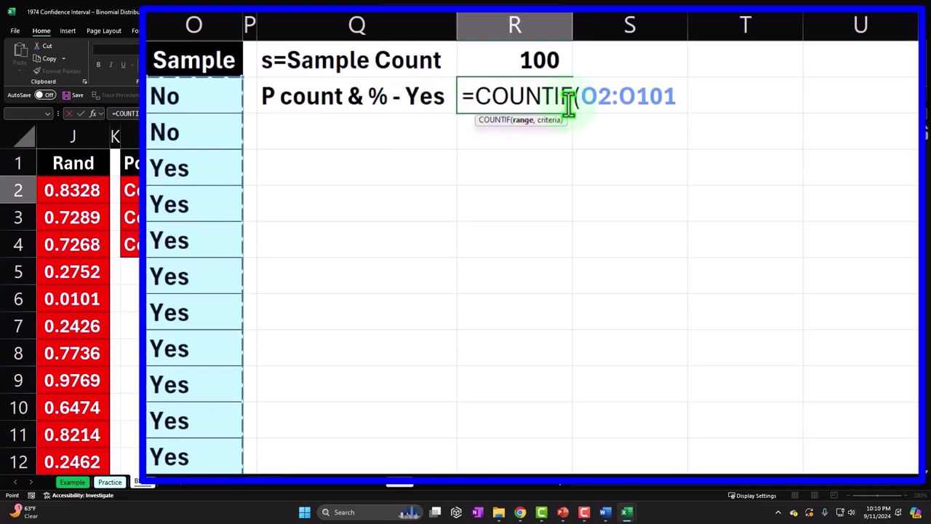
type(",")
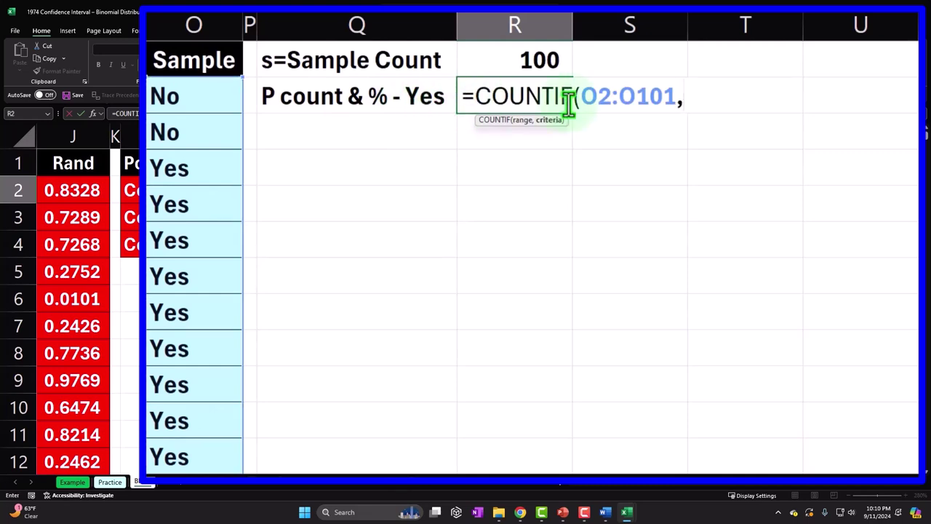
type("Yes")
key("Return")
Replace the Yes criterion in R2's COUNTIF formula with a reference to cell C2.
left_click(560, 102)
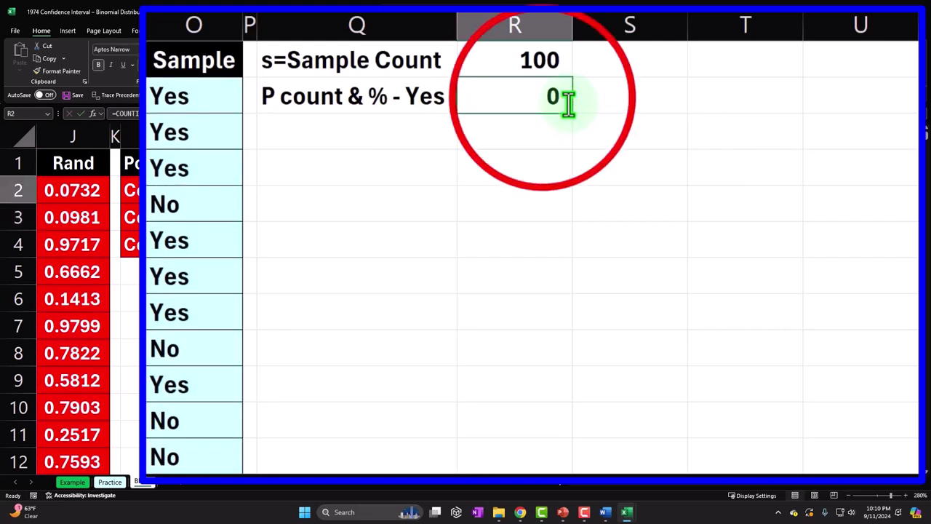
double_click(544, 98)
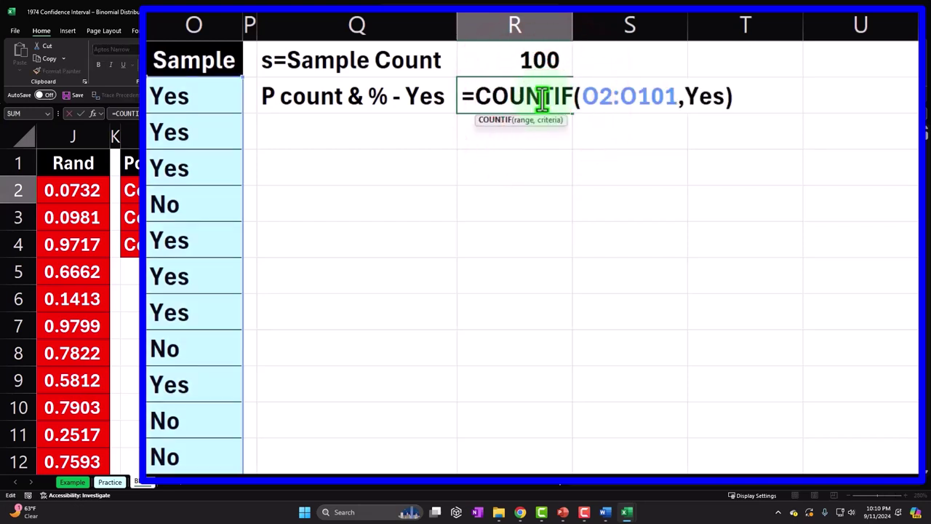
left_click(681, 97)
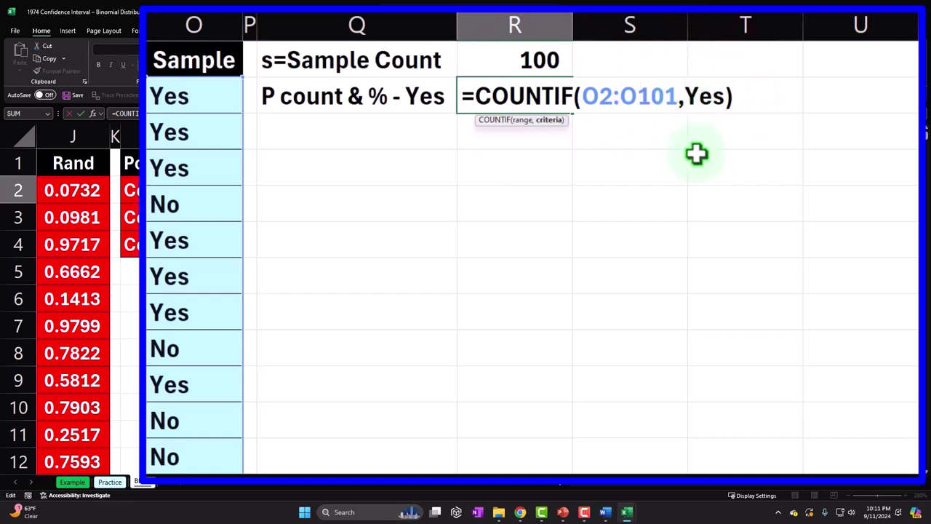
key("BackSpace")
key("BackSpace")
key("BackSpace")
left_click(728, 471)
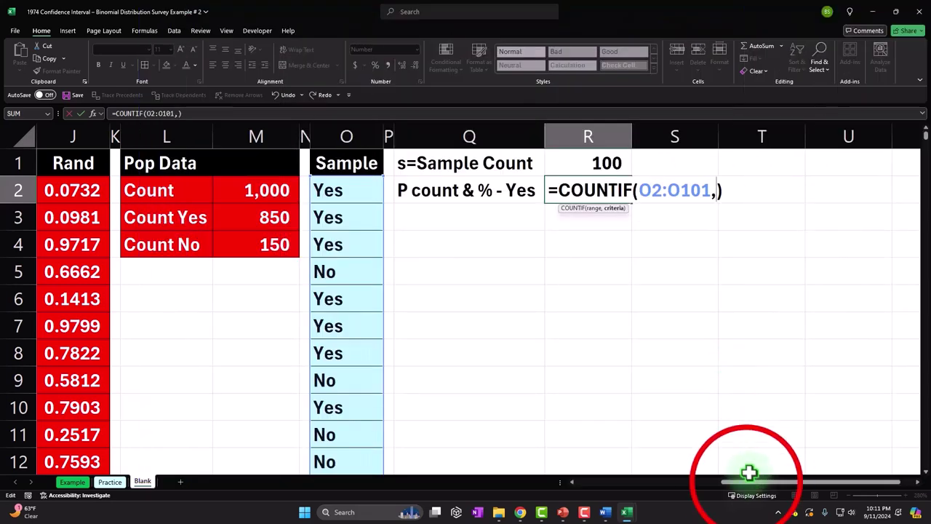
left_click_drag(749, 473, 634, 488)
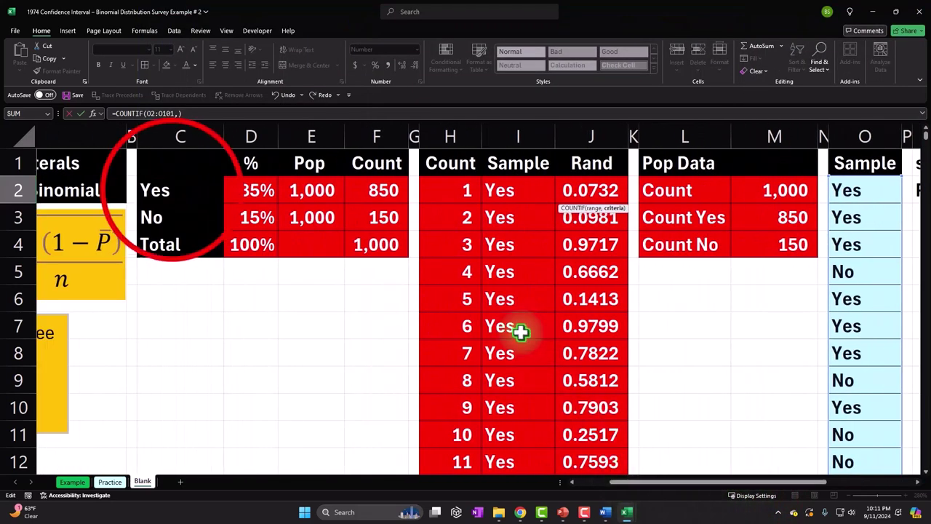
left_click(172, 189)
key("Return")
Enter the label (1-9) count & % - Not in Q3 and widen column Q to fit the text.
scroll(173, 189, "right", 5)
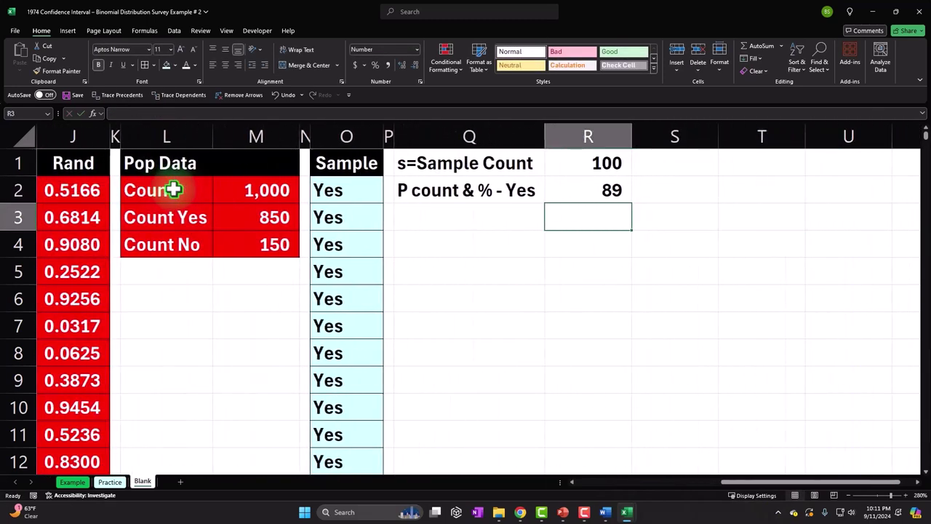
key("Left")
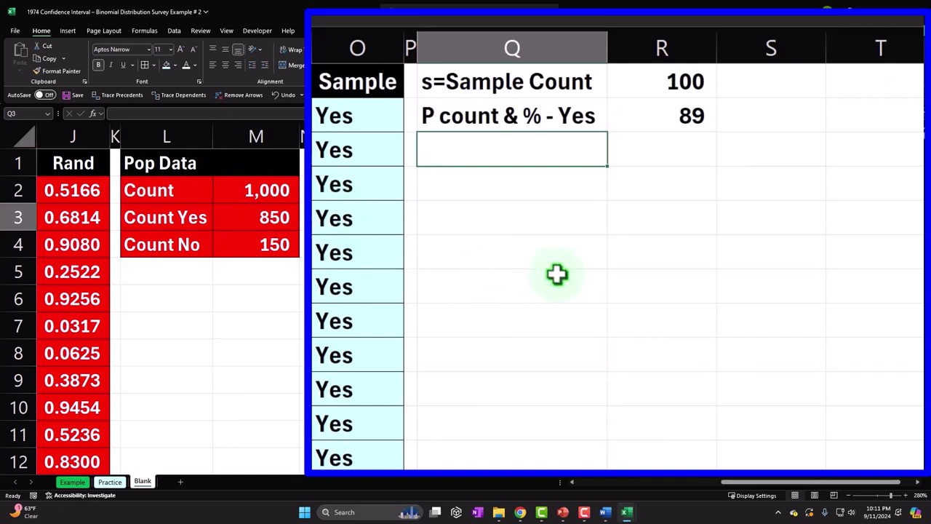
type("(")
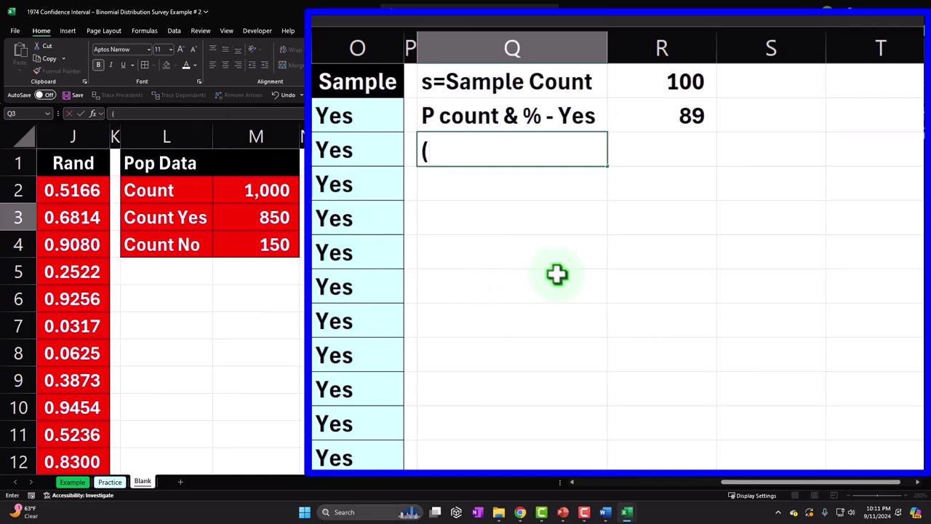
type("9")
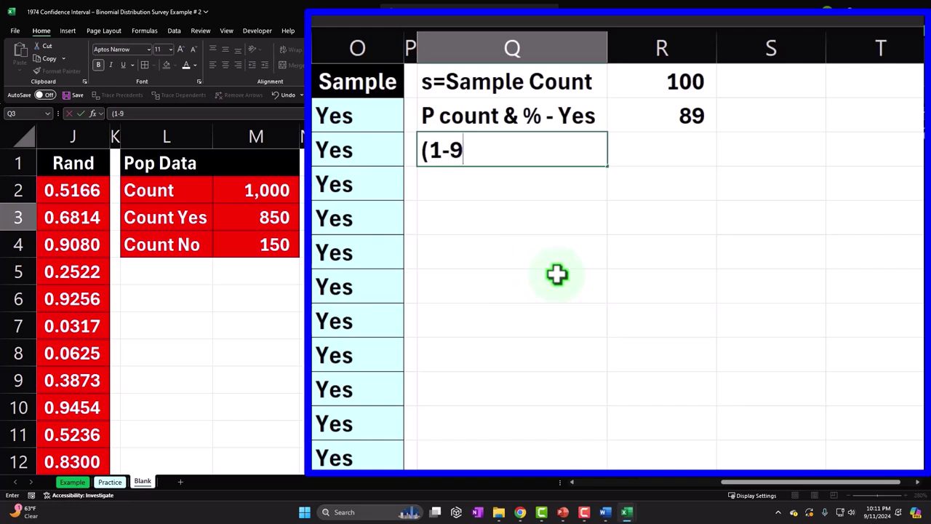
type(") count &")
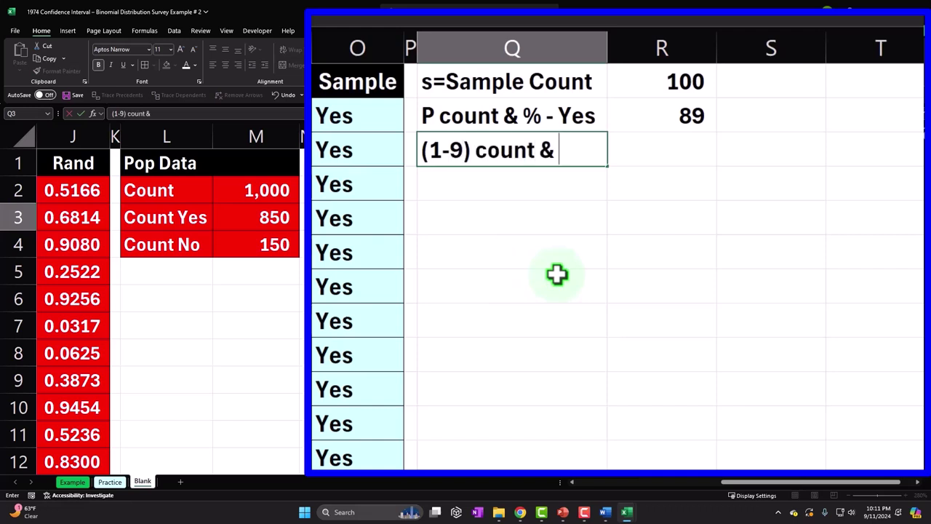
type(" % - Not")
key("Tab")
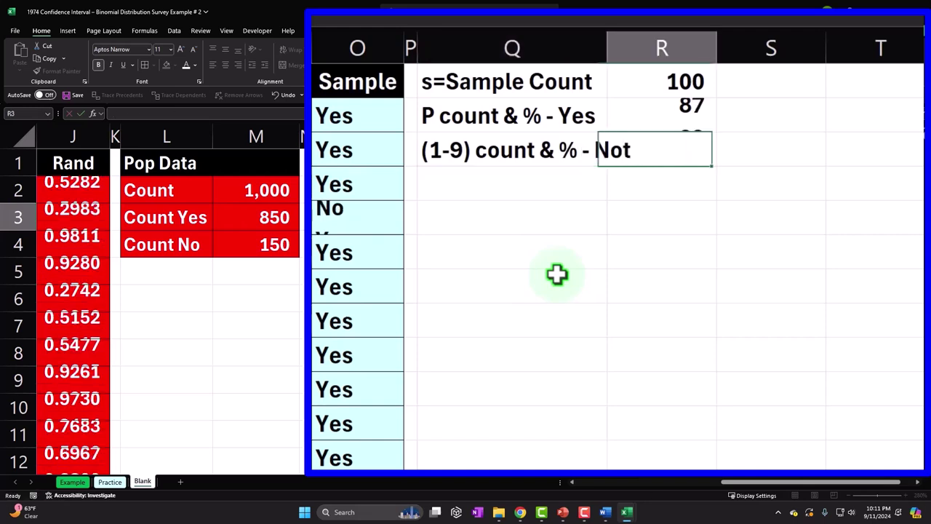
left_click_drag(604, 48, 639, 44)
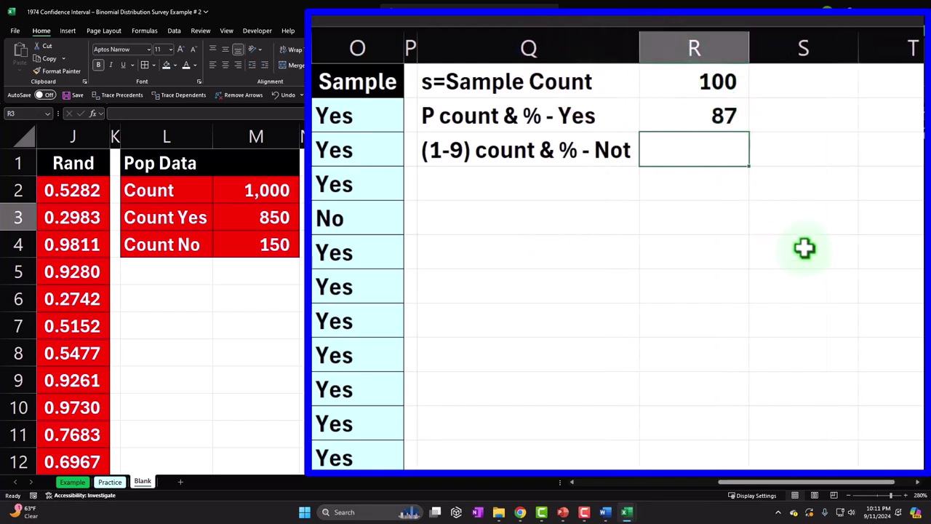
Count the No entries in R3 with a COUNTIF formula over O2:O101, using C3 as the criterion.
type("=")
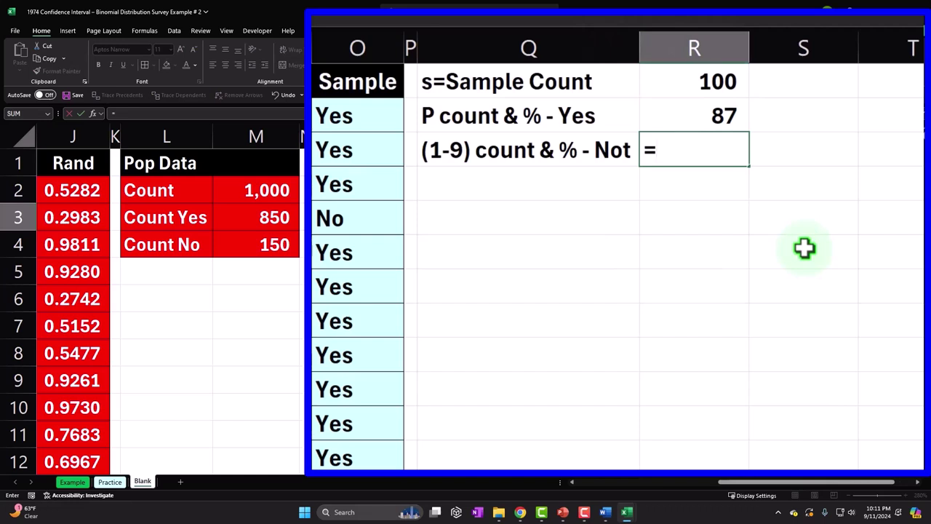
type("countif")
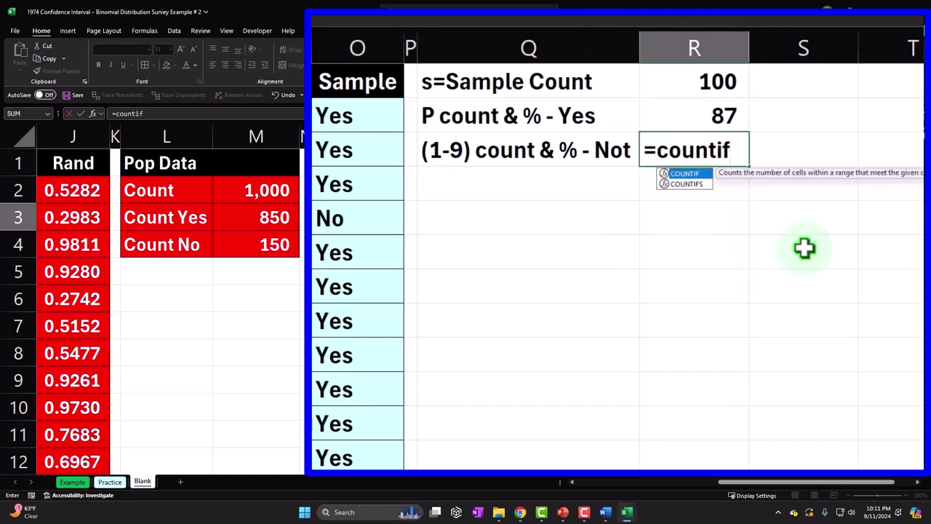
key("Tab")
key("Left")
key("Left")
key("Left")
key("Up")
key("ctrl+shift+Down")
key("ctrl+BackSpace")
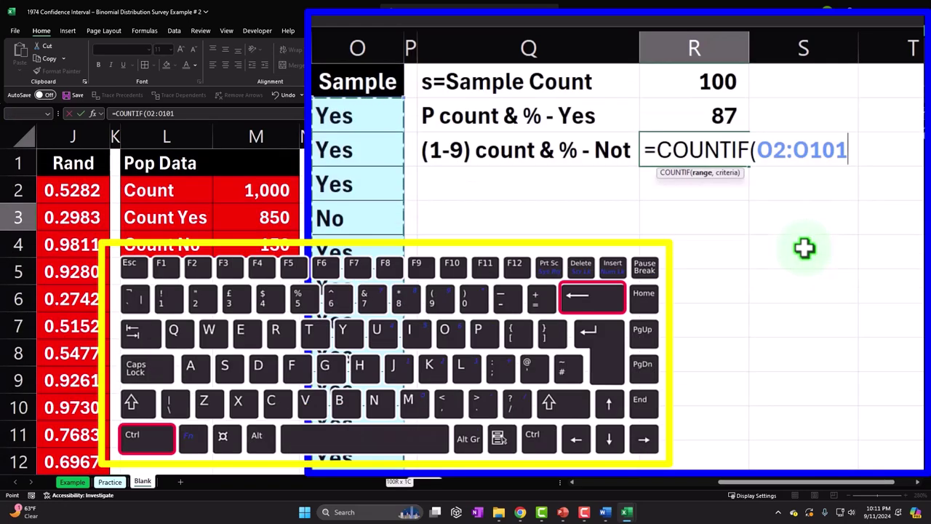
type(",")
key("Left")
key("Left")
key("Left")
key("Left")
key("Left")
key("Left")
key("Left")
key("Left")
key("Left")
key("Left")
key("Left")
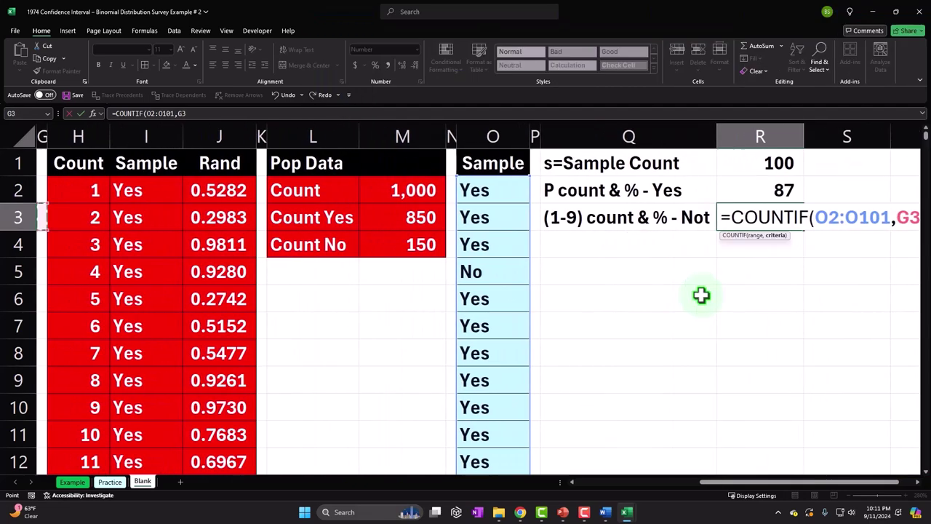
key("Left")
key("Left")
key("Left")
key("Left")
key("Left")
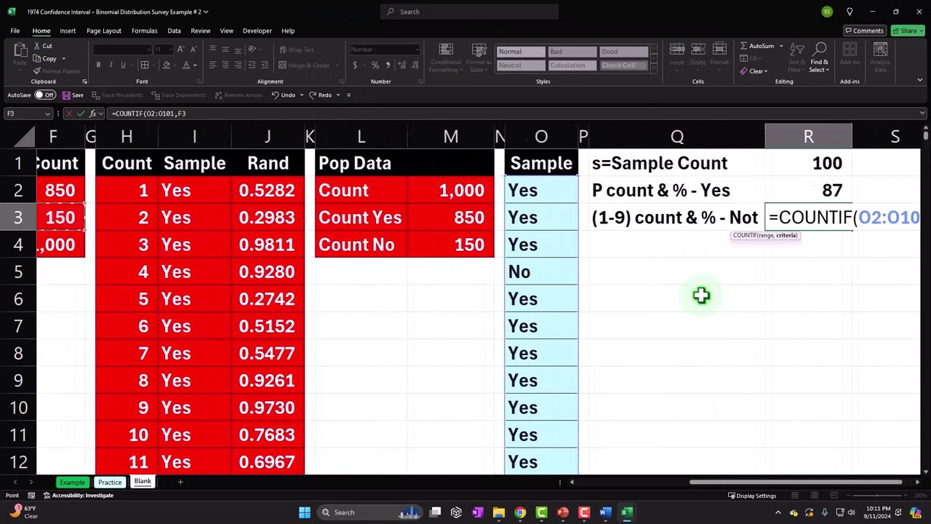
key("Right")
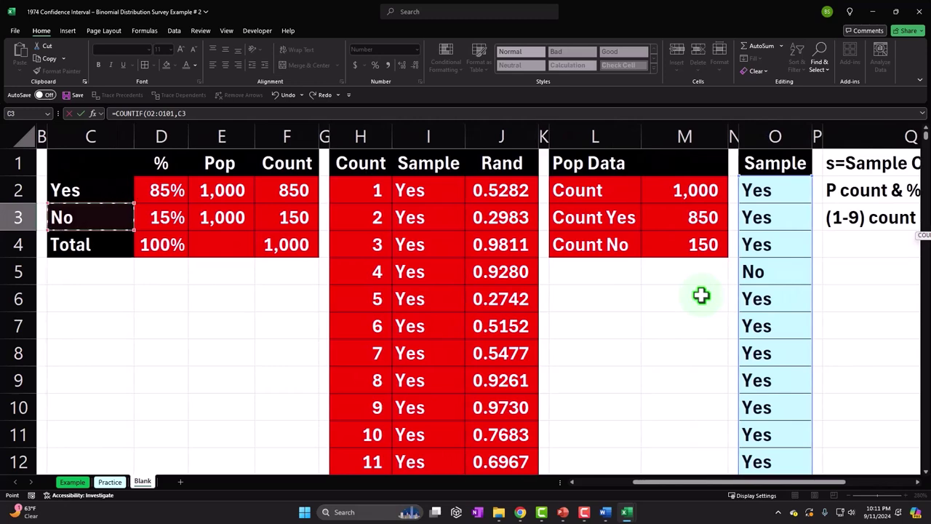
key("Return")
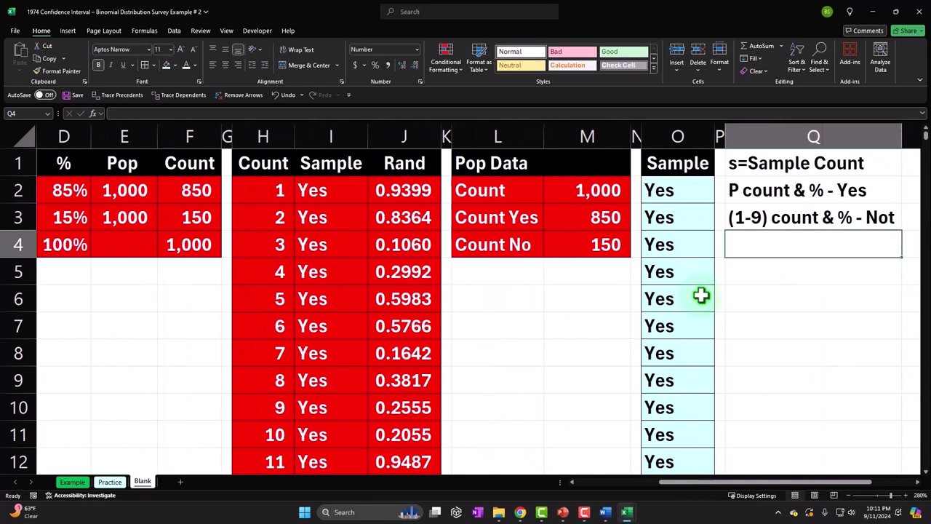
Enter the label Total count in Q4.
key("Right")
key("Right")
key("Left")
key("Left")
key("Left")
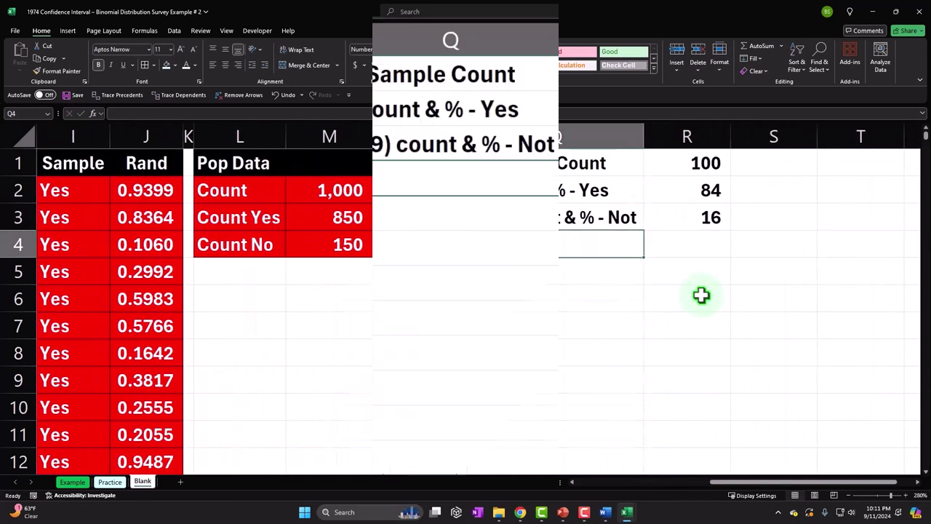
type("Total coutn")
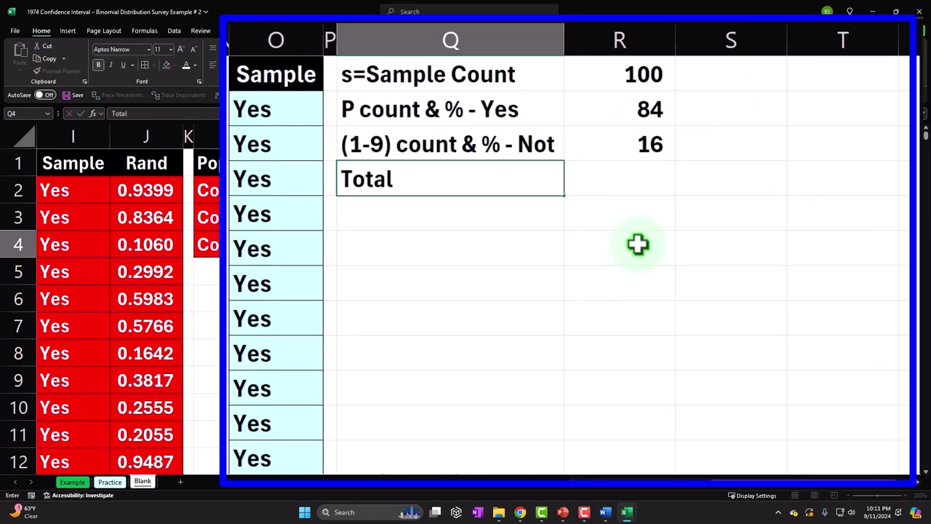
key("BackSpace")
key("BackSpace")
type("nt")
key("Tab")
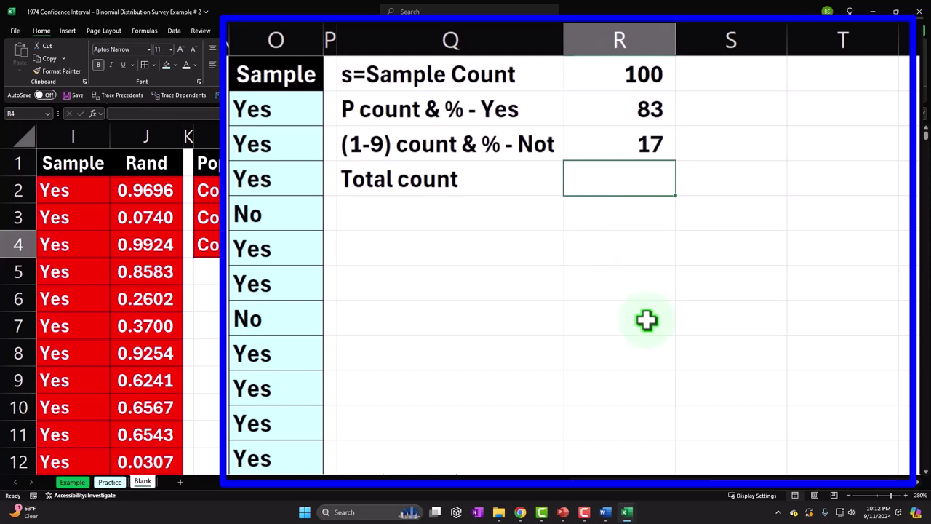
Total the Yes and No counts in R4 with a SUM formula over R2:R3.
type("=sum(")
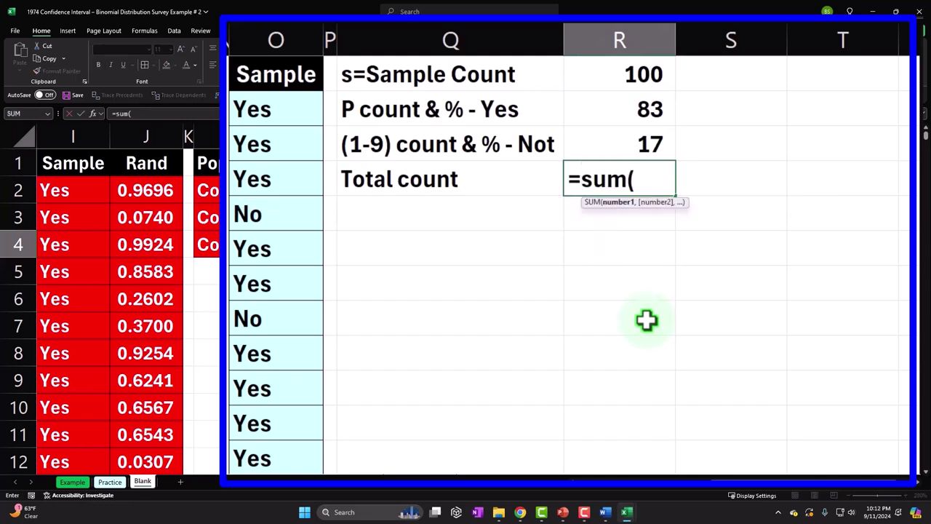
key("Up")
key("shift+Up")
key("Return")
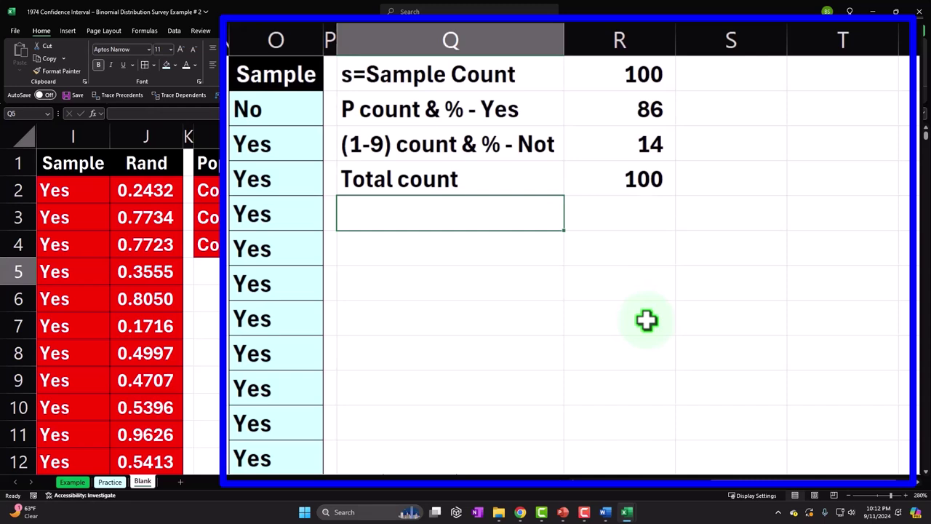
Calculate the Yes proportion in S2 by dividing R2 by R4, and format it as a percentage.
key("Right")
key("Up")
key("Up")
key("Up")
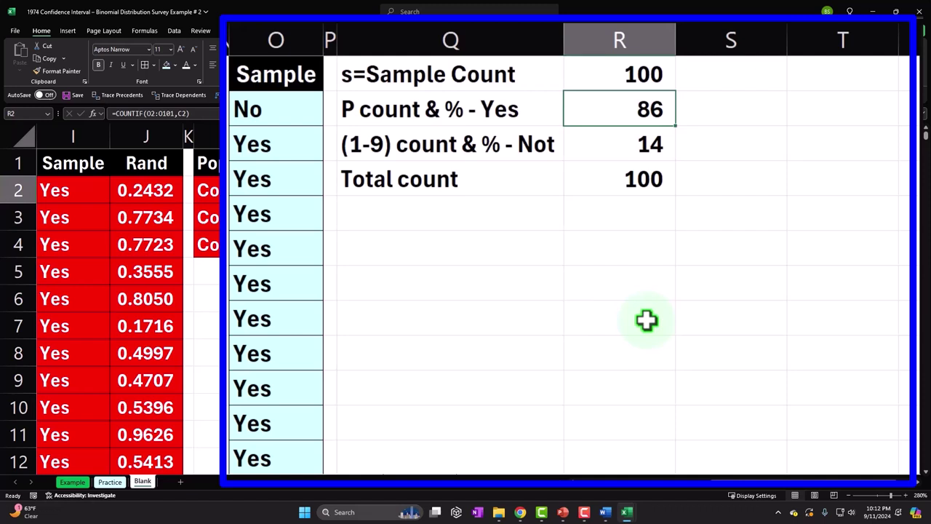
key("Right")
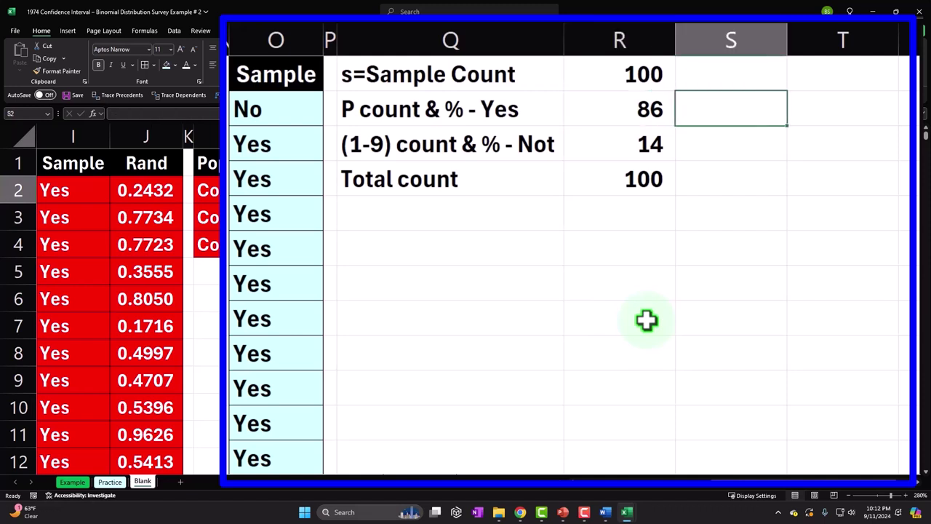
type("=")
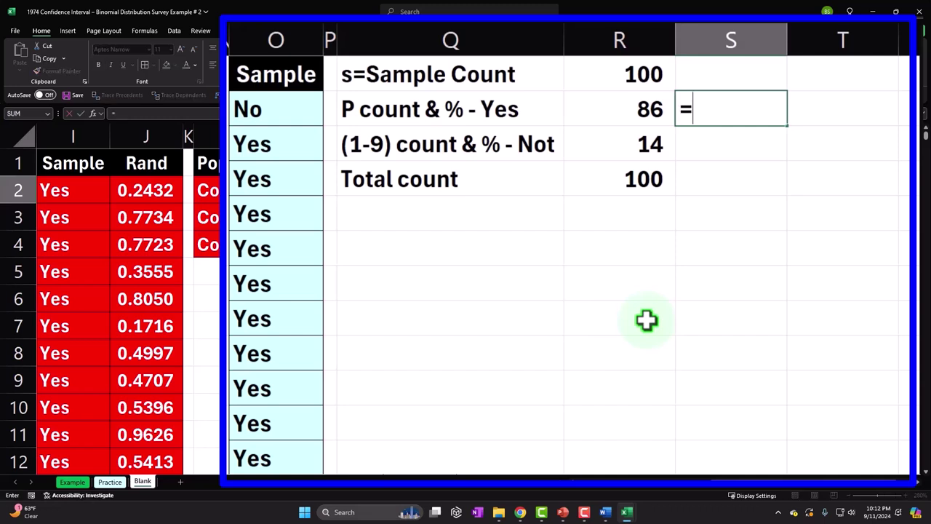
key("Left")
type("/")
key("Down")
key("Down")
key("Left")
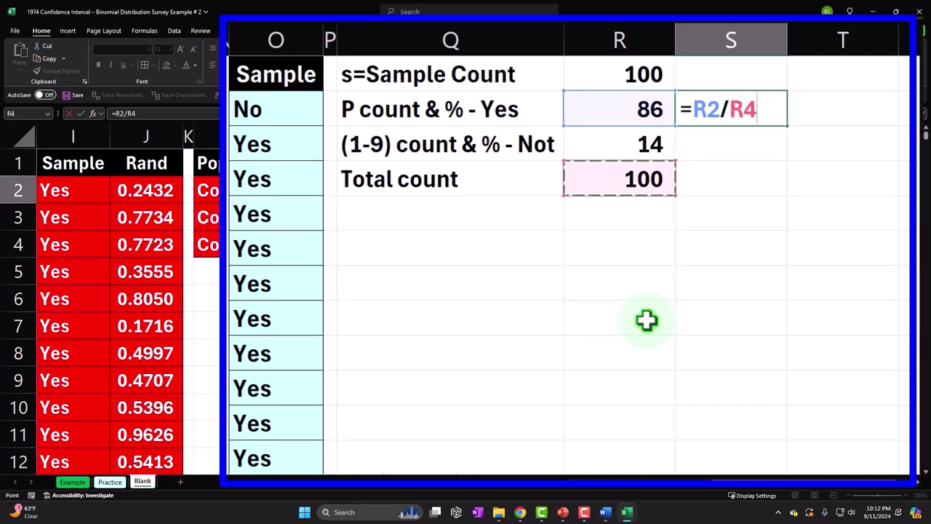
key("Return")
key("Up")
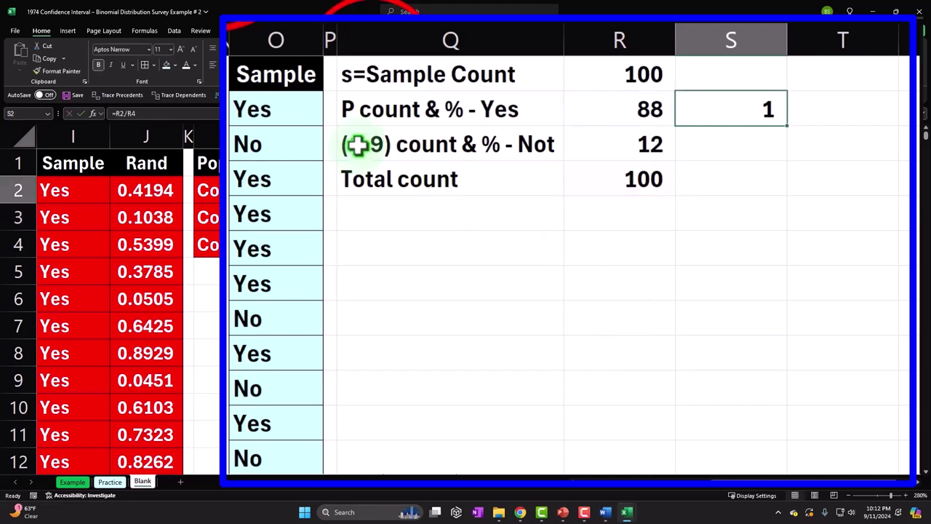
key("ctrl+shift+5")
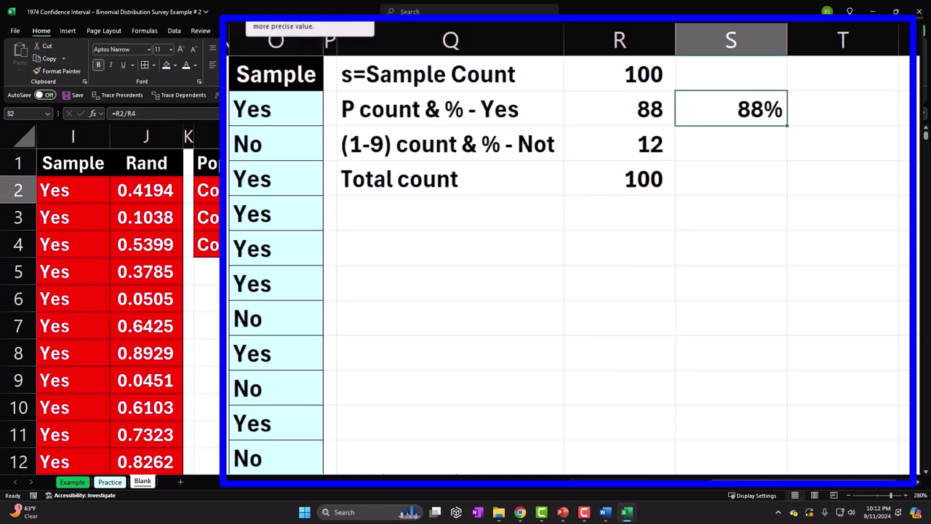
Calculate the Not proportion in S3 by dividing R3 by R4, and format it as a percentage.
left_click(709, 149)
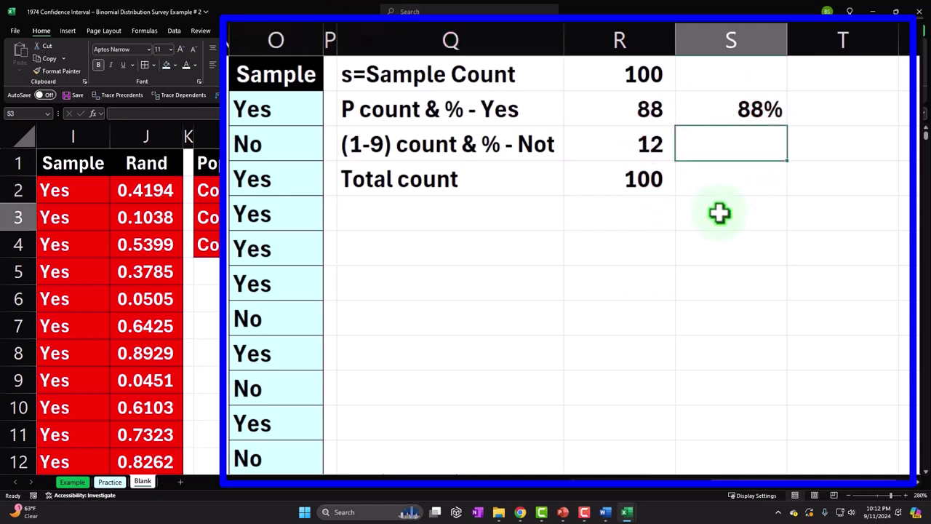
type("=")
key("Left")
type("/")
key("Down")
key("Left")
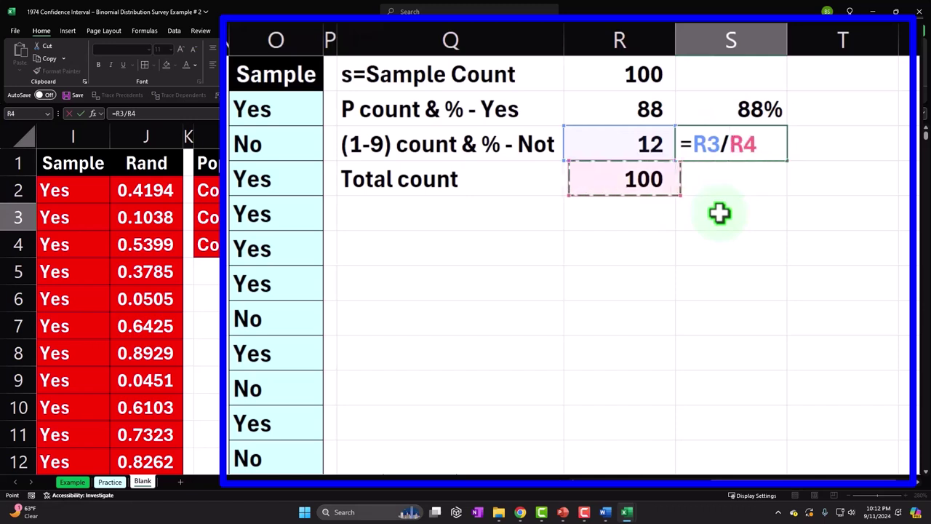
key("Return")
key("Up")
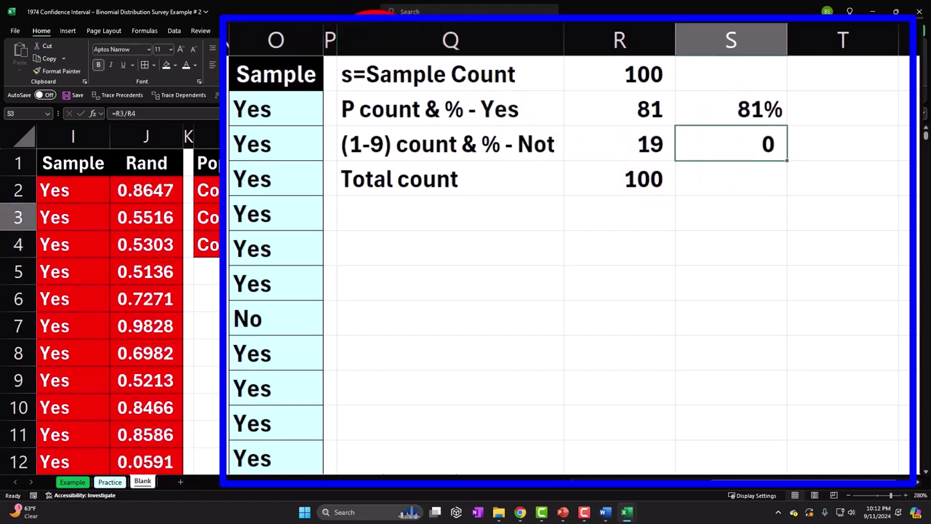
key("ctrl+shift+5")
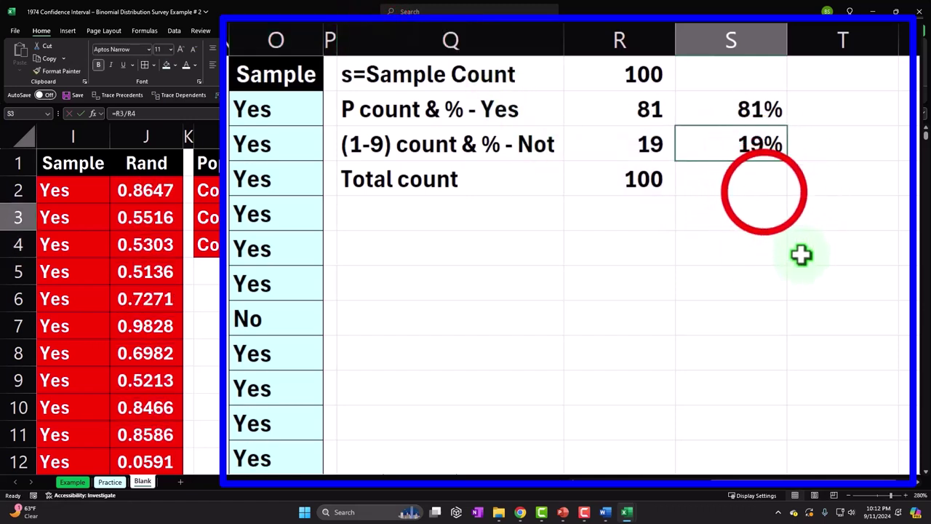
Total the two proportions in S4 with a SUM formula over S2:S3, and format it as a percentage.
left_click(765, 191)
type("=ksum(")
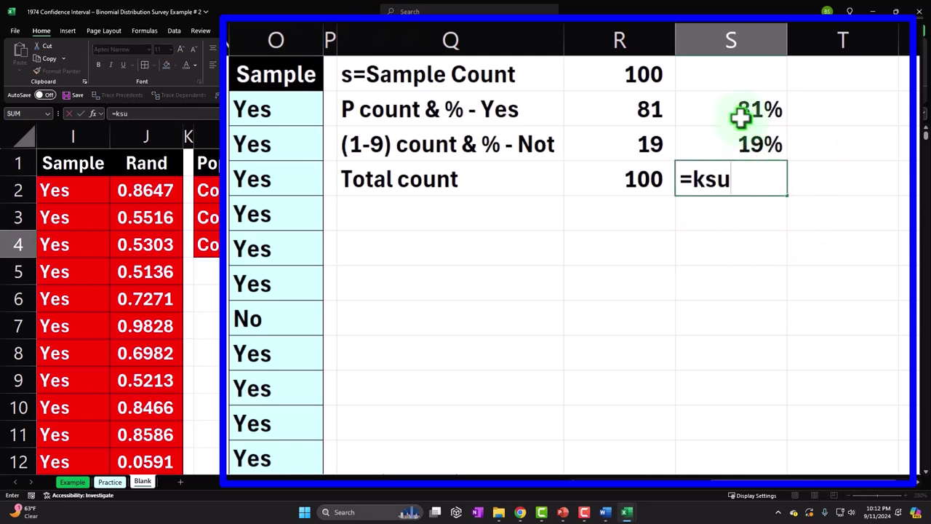
left_click(740, 116)
key("Down")
key("BackSpace")
key("BackSpace")
key("BackSpace")
key("BackSpace")
key("BackSpace")
key("BackSpace")
key("BackSpace")
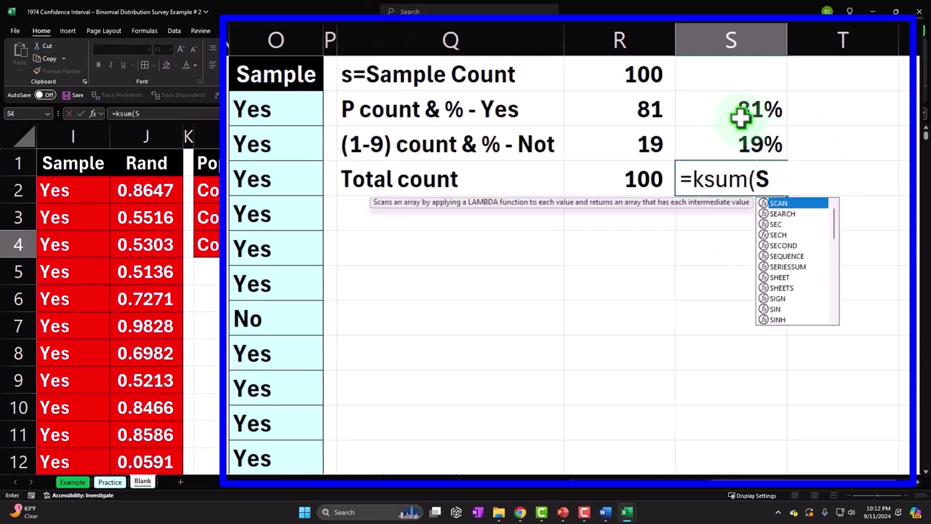
type("sum")
key("Tab")
key("Up")
key("shift+Up")
key("Return")
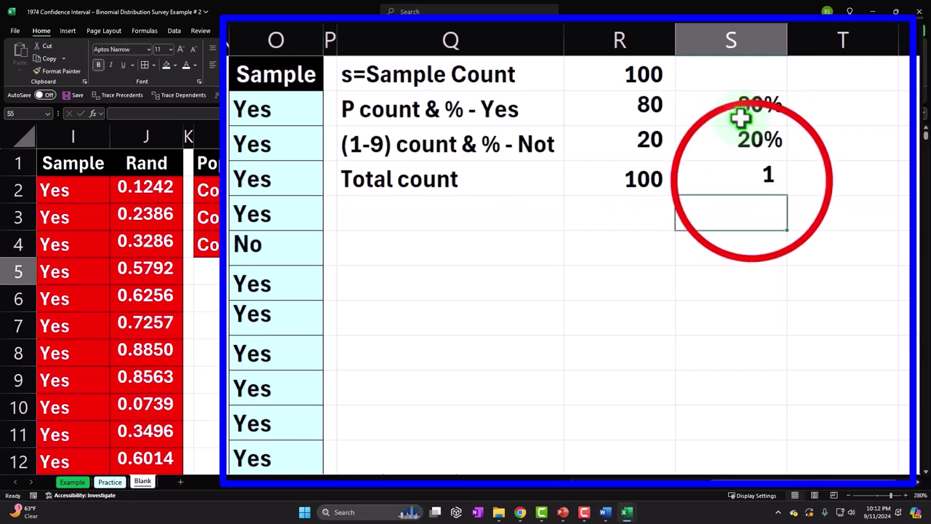
left_click(749, 166)
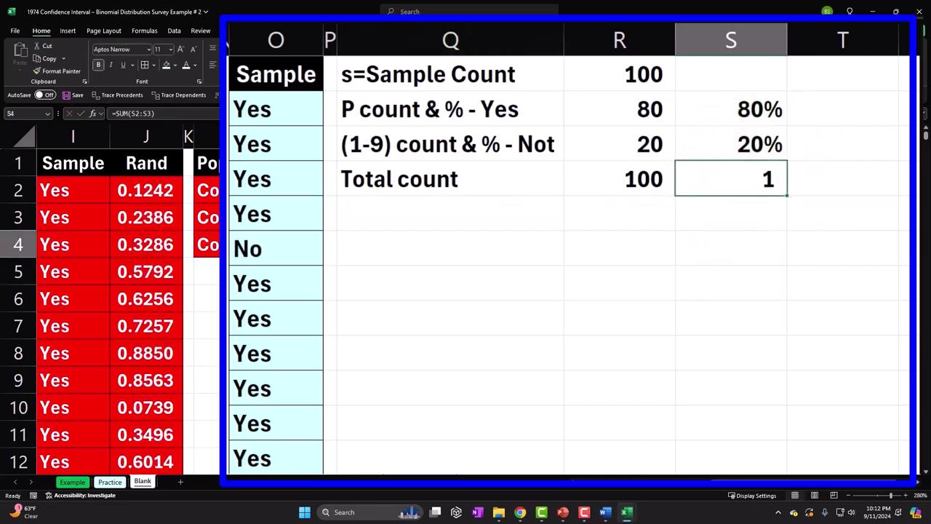
Underline the Not count and percentage in R3:S3.
left_click_drag(625, 140, 711, 139)
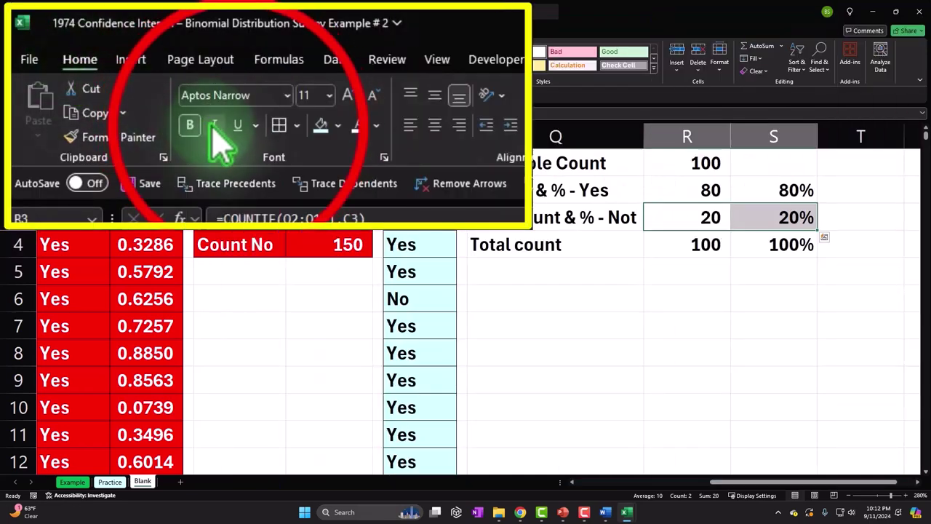
left_click(237, 127)
left_click(601, 272)
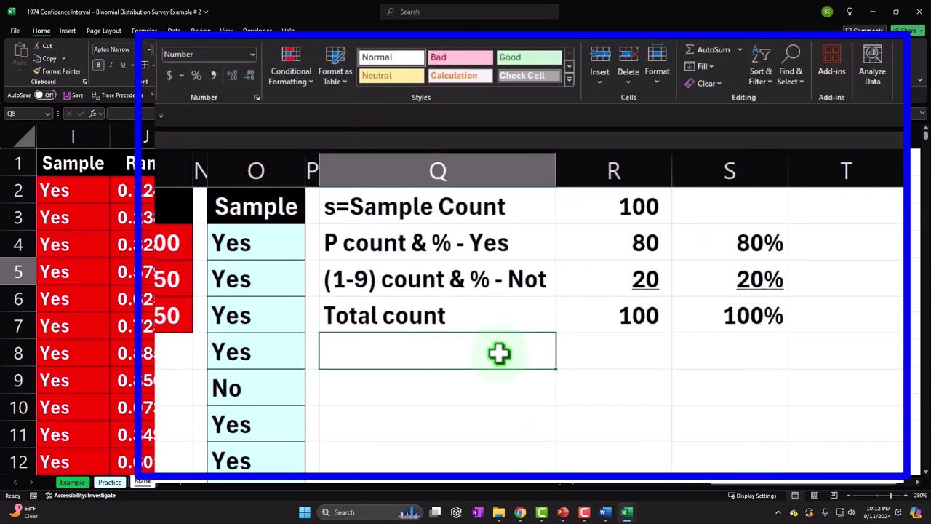
Enter the label Pbar = mean in Q5, below Total count.
left_click(432, 243)
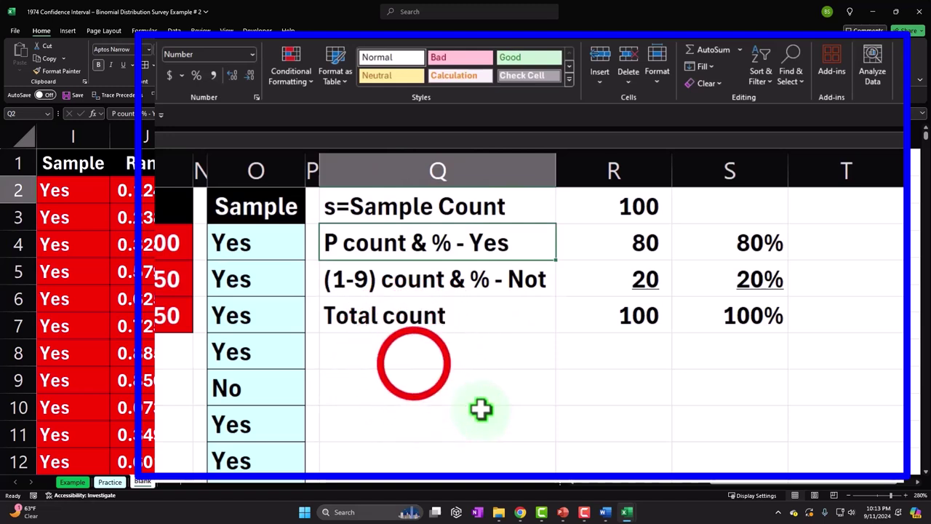
left_click(415, 356)
type("P")
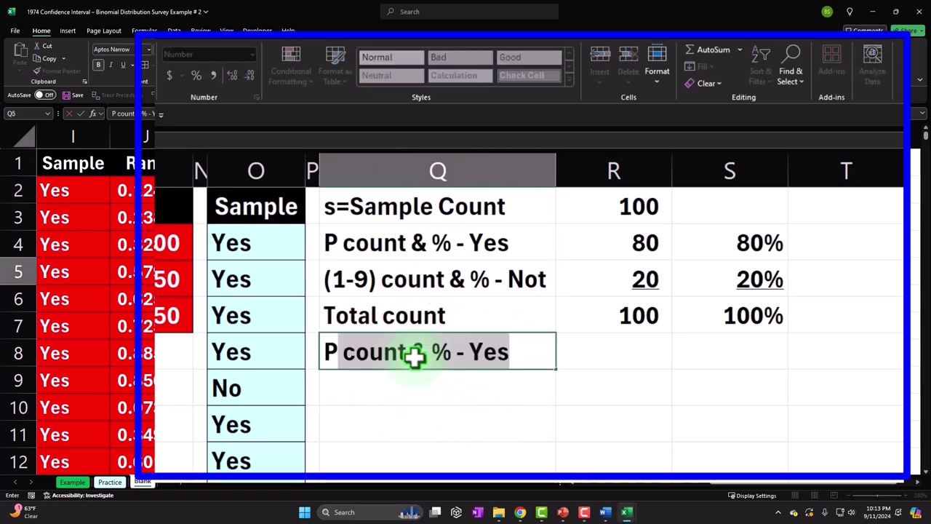
type("bar")
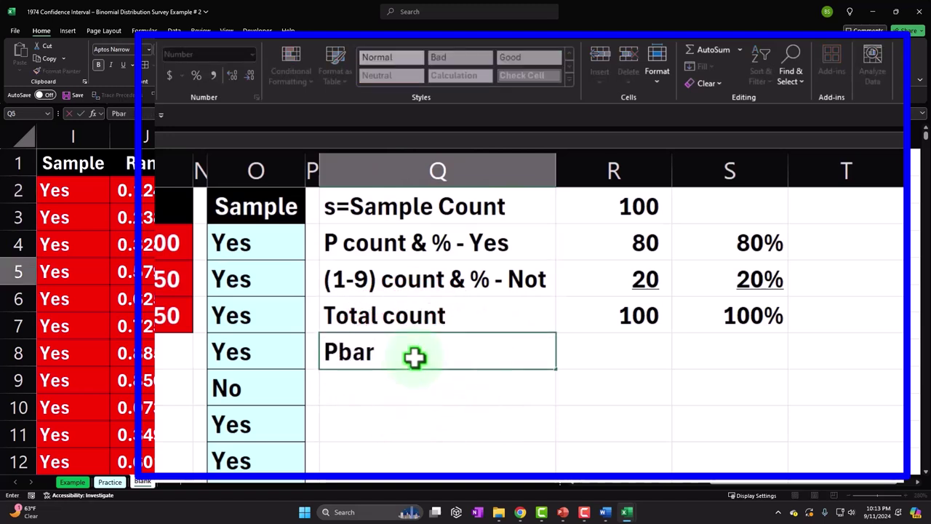
type(" = mean")
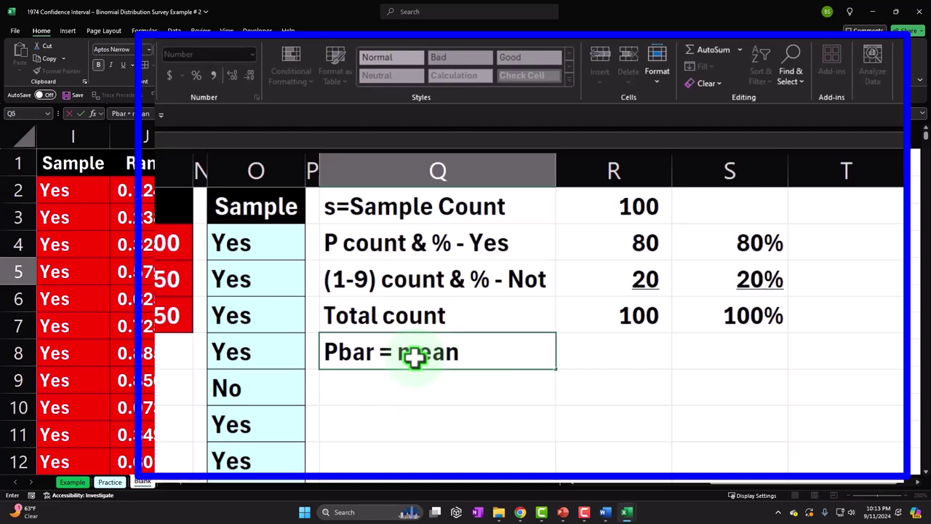
key("Tab")
key("Tab")
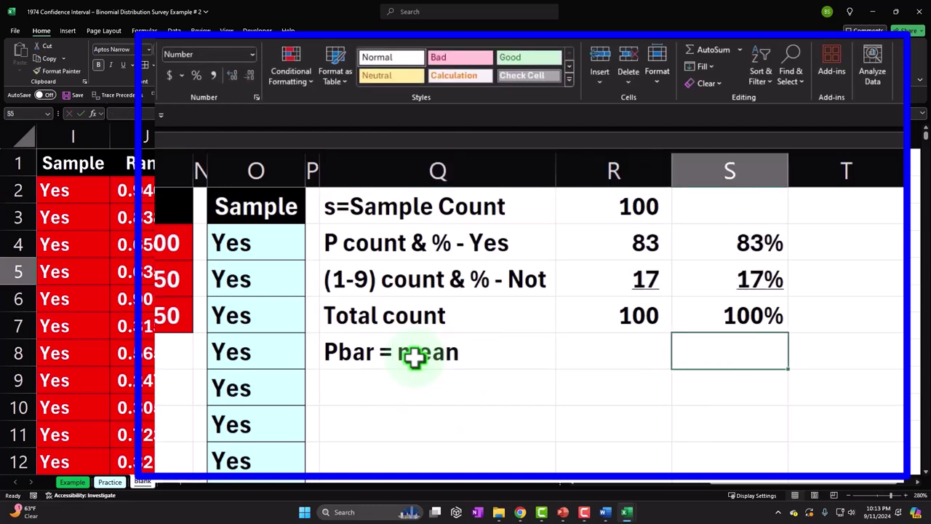
Link R5 to the Yes proportion in S2 and format it as a percentage.
left_click(574, 343)
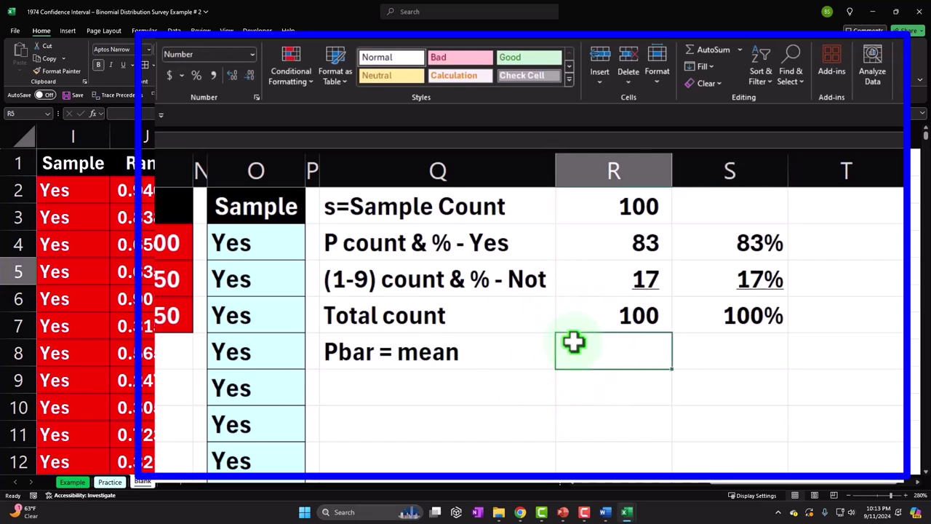
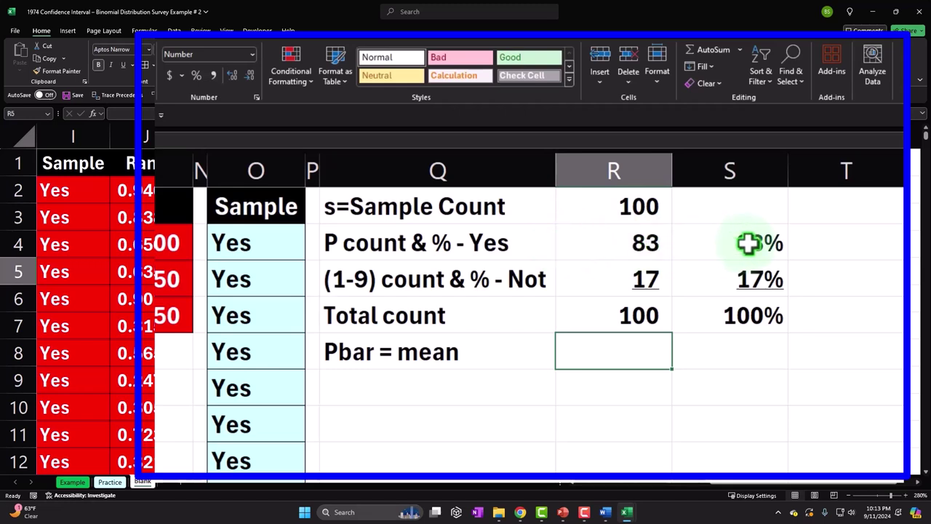
type("=")
left_click(730, 358)
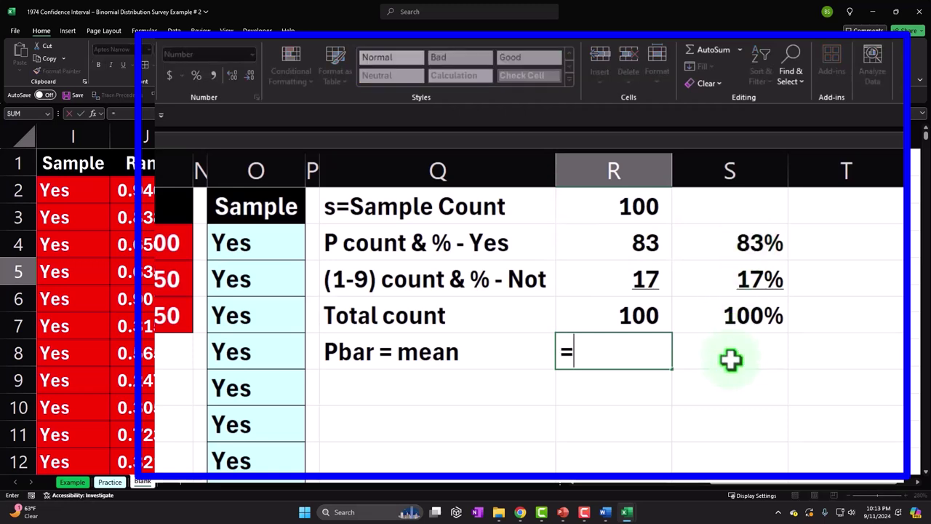
key("Up")
key("Up")
key("Up")
key("Up")
key("Down")
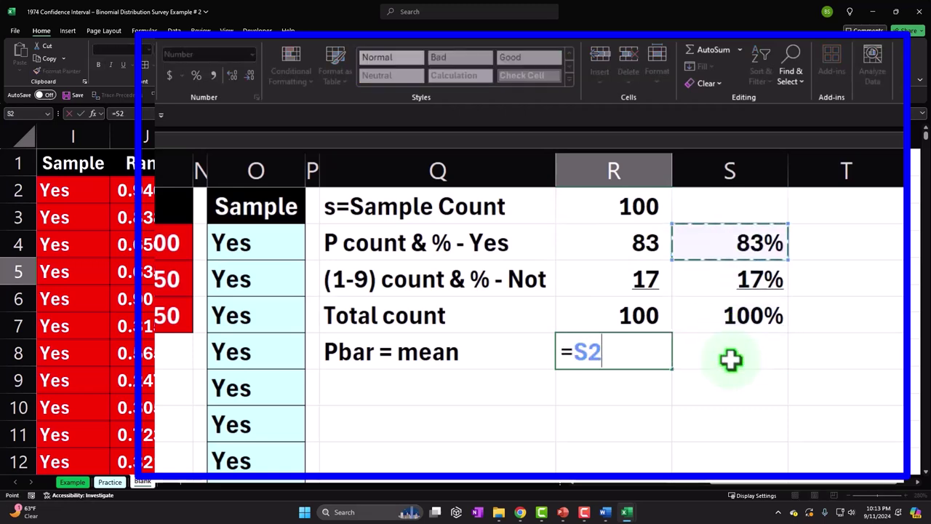
key("Return")
key("Up")
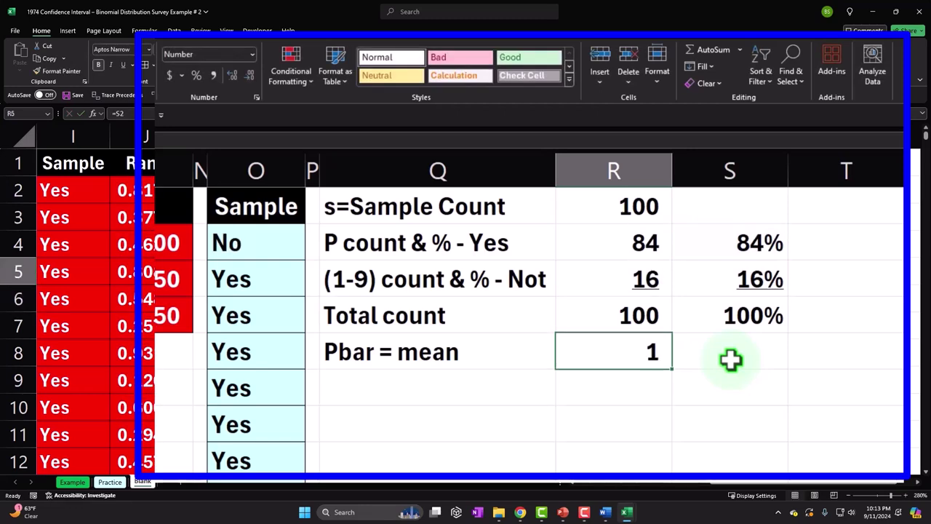
left_click(198, 76)
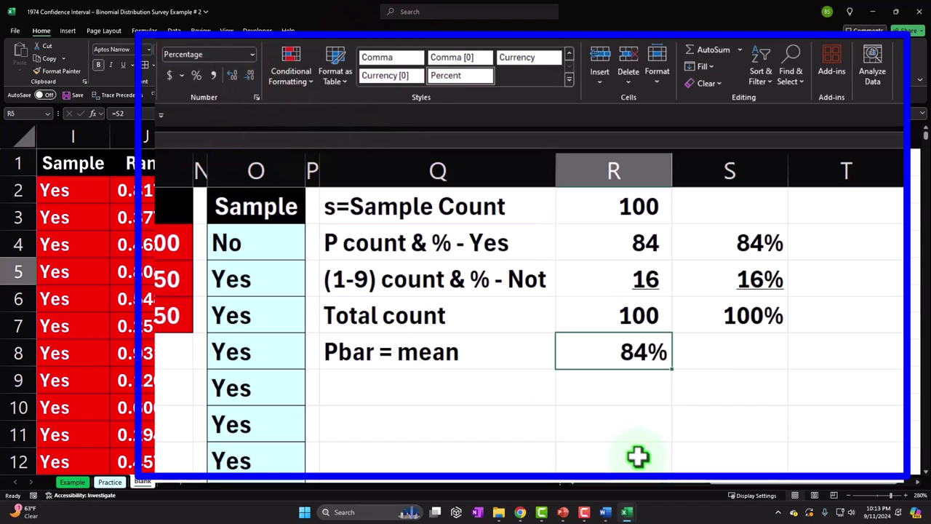
Enter the label Level of confidence in Q6.
key("Down")
key("Left")
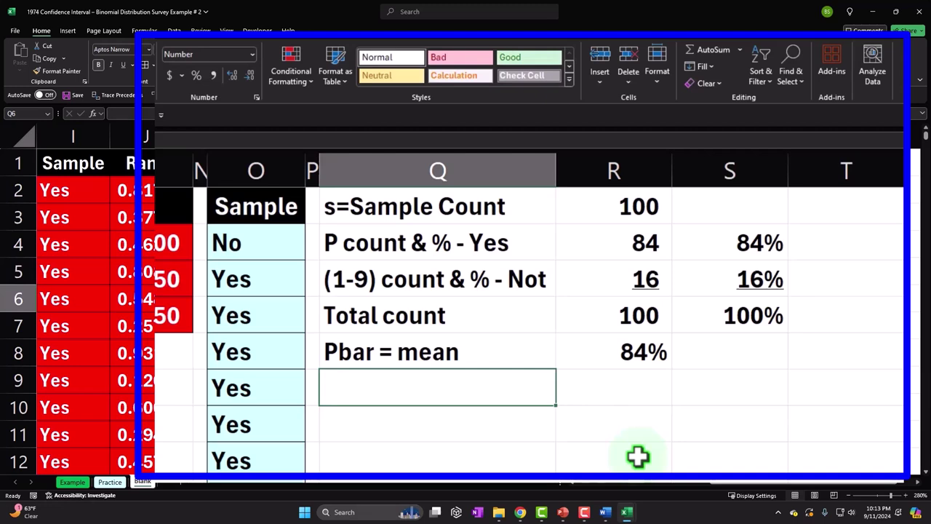
type("Level")
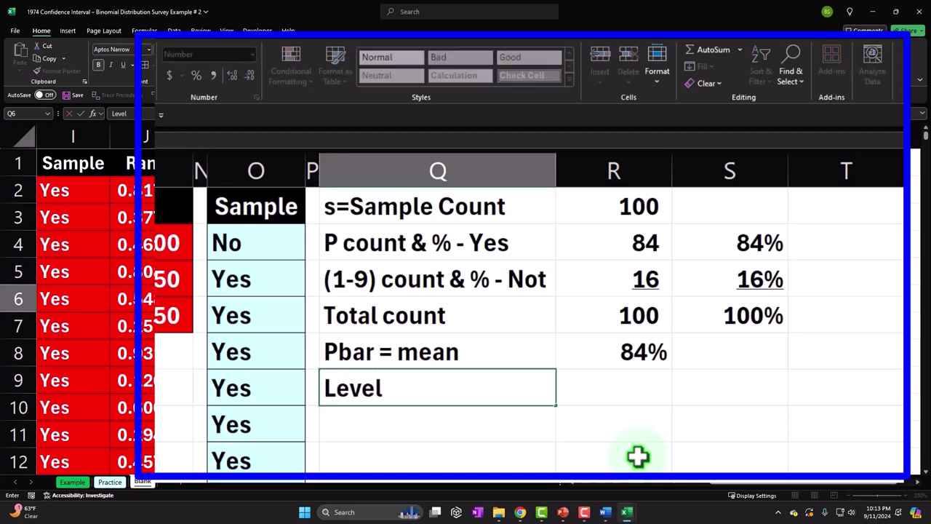
type(" of confidence")
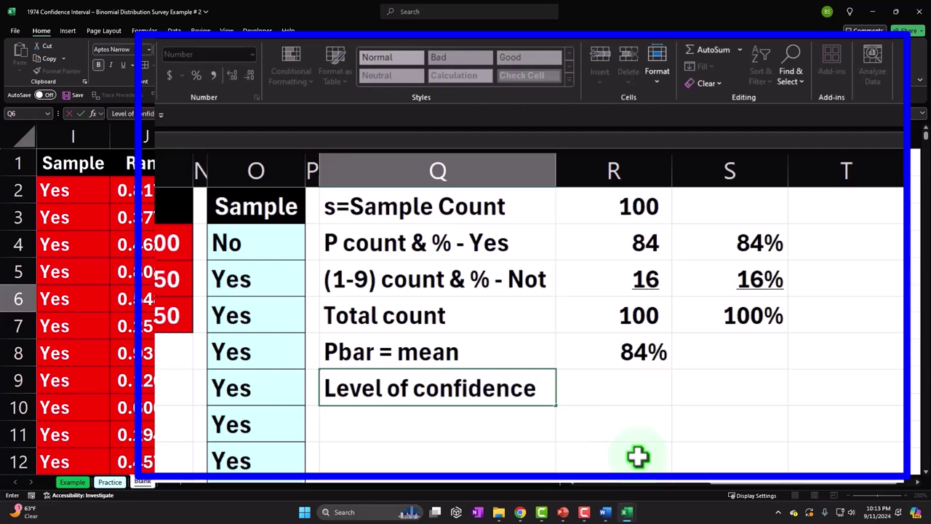
key("Tab")
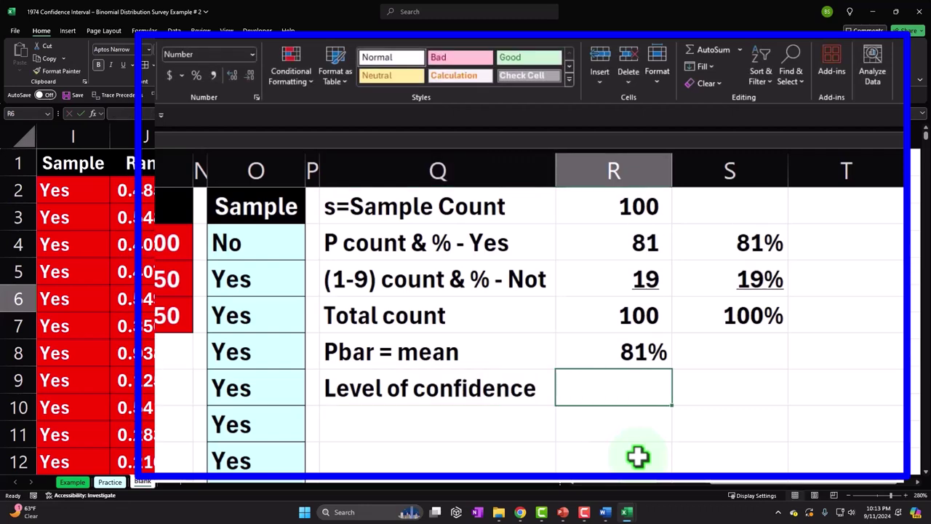
Set the level of confidence in R6 to .99 and show it with two decimal places.
type(".99")
key("Return")
key("Up")
key("Right")
left_click(231, 76)
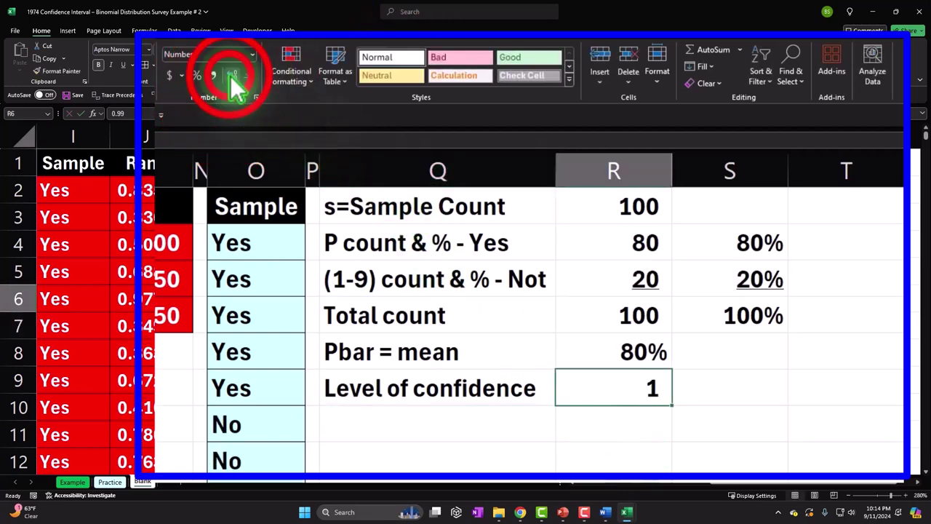
left_click(231, 76)
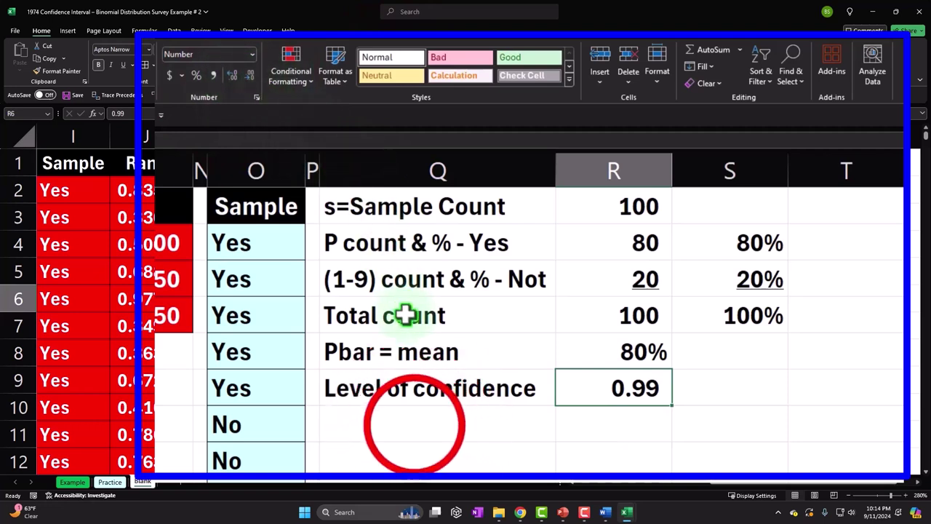
Enter the label a=alpha in Q7, below Level of confidence.
left_click(415, 424)
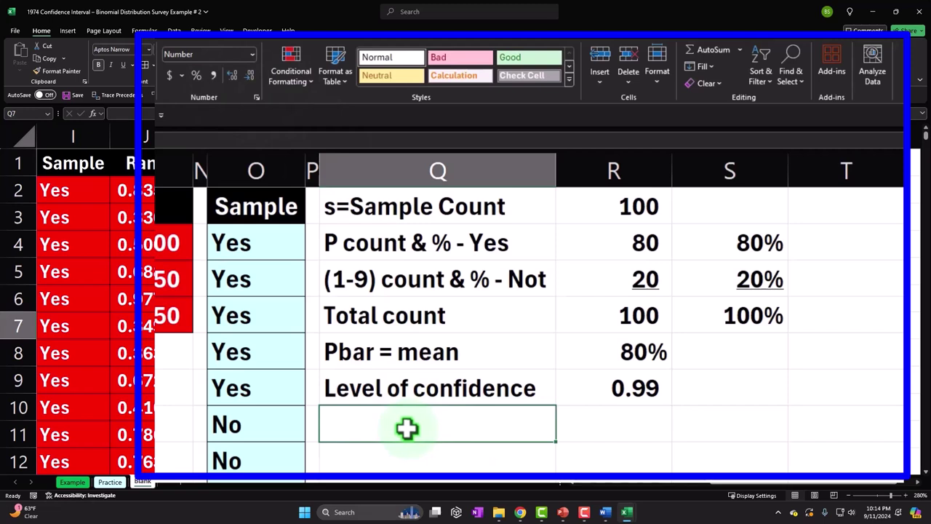
type("a=")
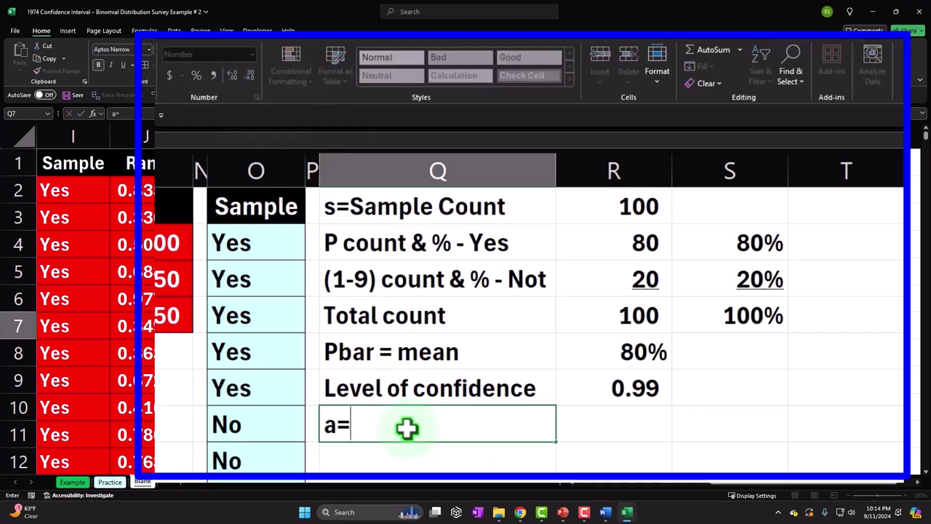
type("alph")
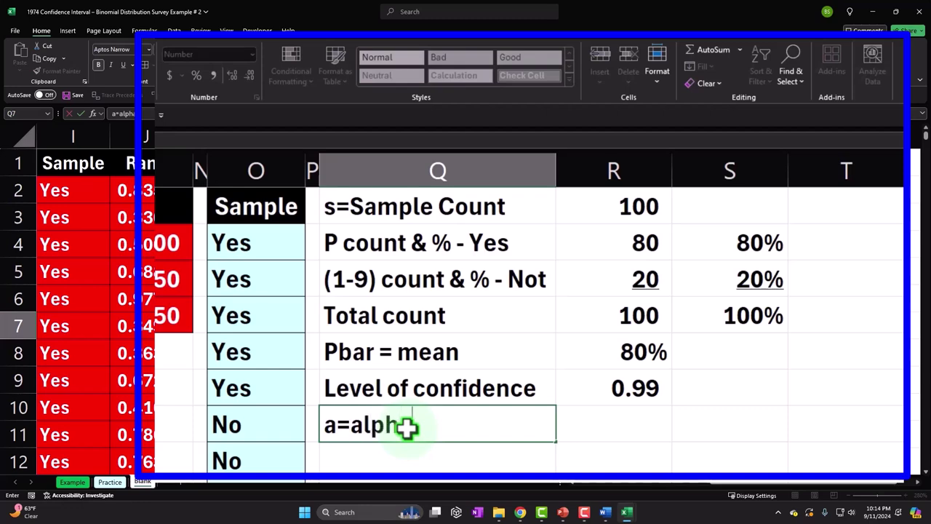
key("Tab")
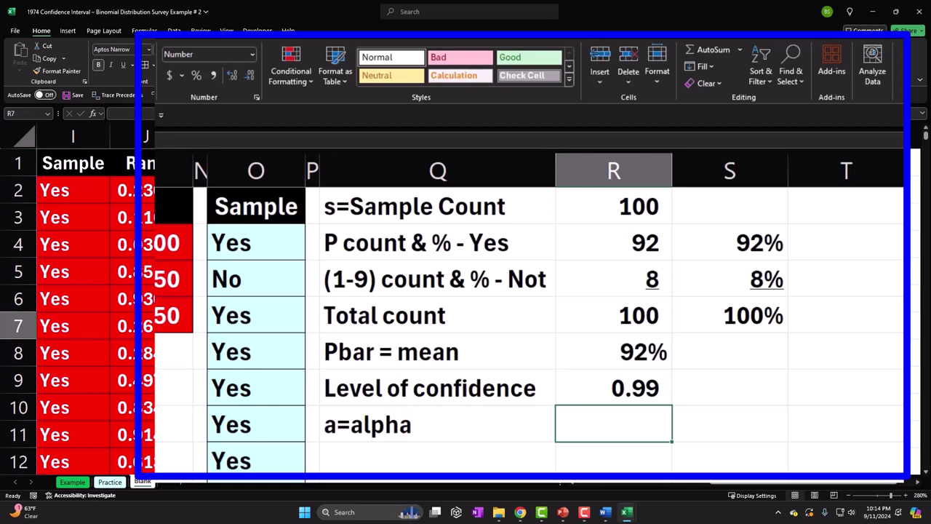
Calculate alpha in R7 with the formula =1-R6 and show it with two decimal places.
type(".01")
key("Return")
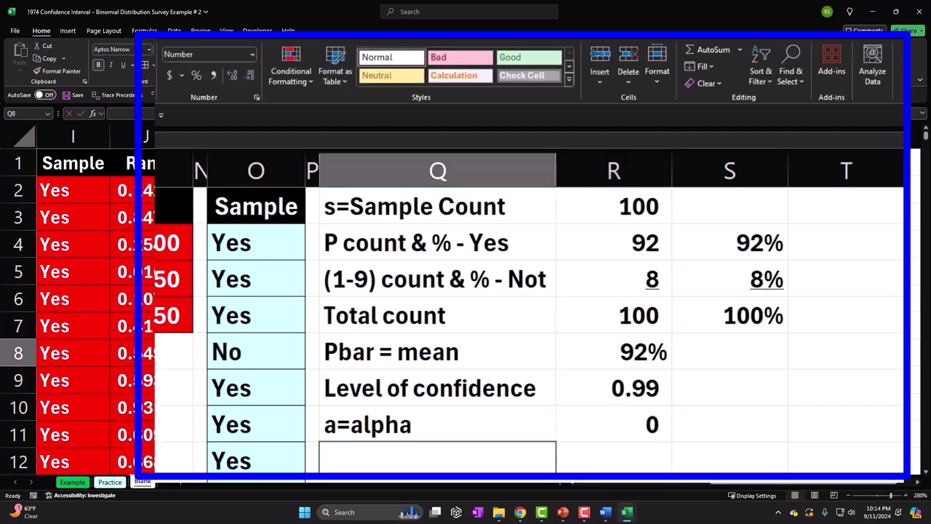
left_click(613, 424)
type("=")
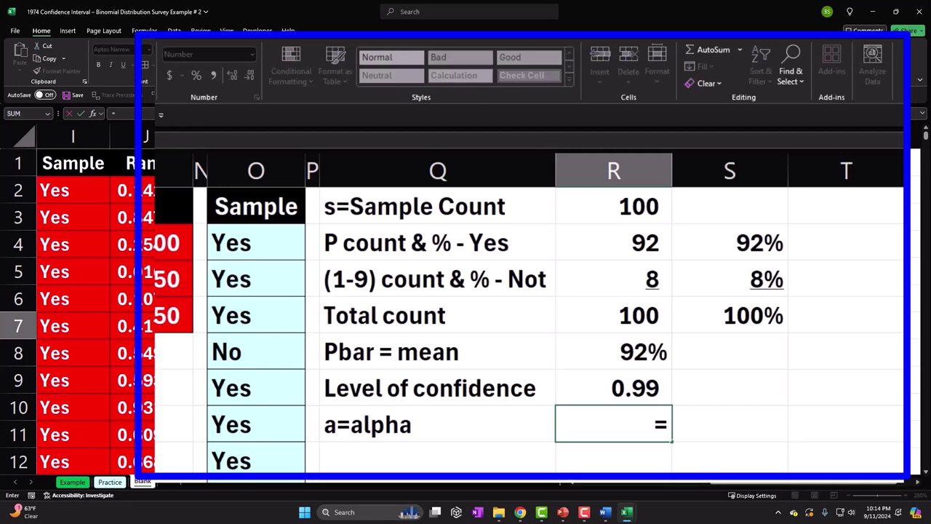
type("1-R6")
key("Return")
left_click(613, 424)
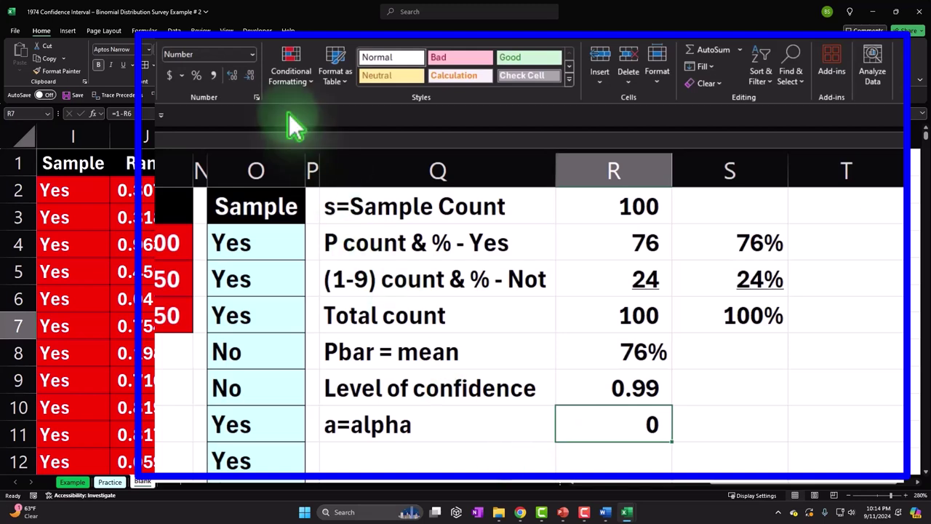
left_click(234, 76)
left_click(235, 75)
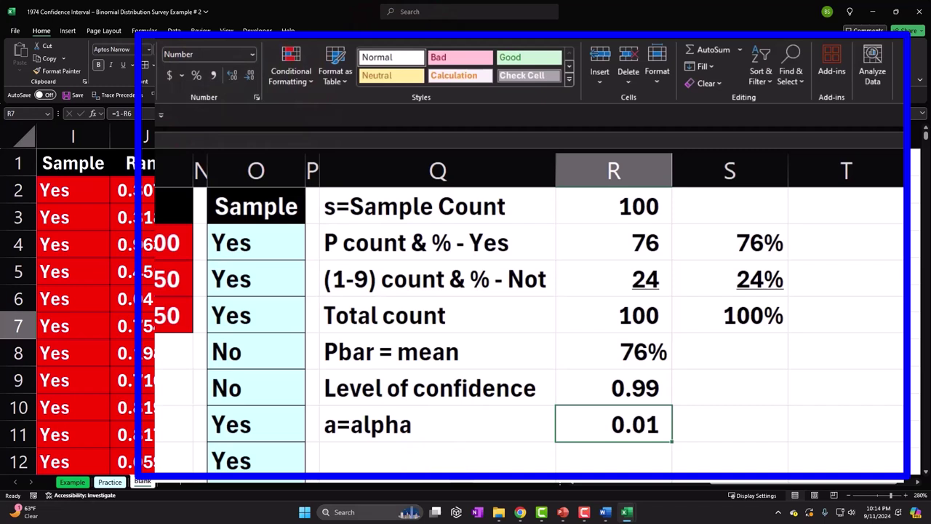
Enter the label a/2 in Q8, below the alpha label.
left_click(437, 457)
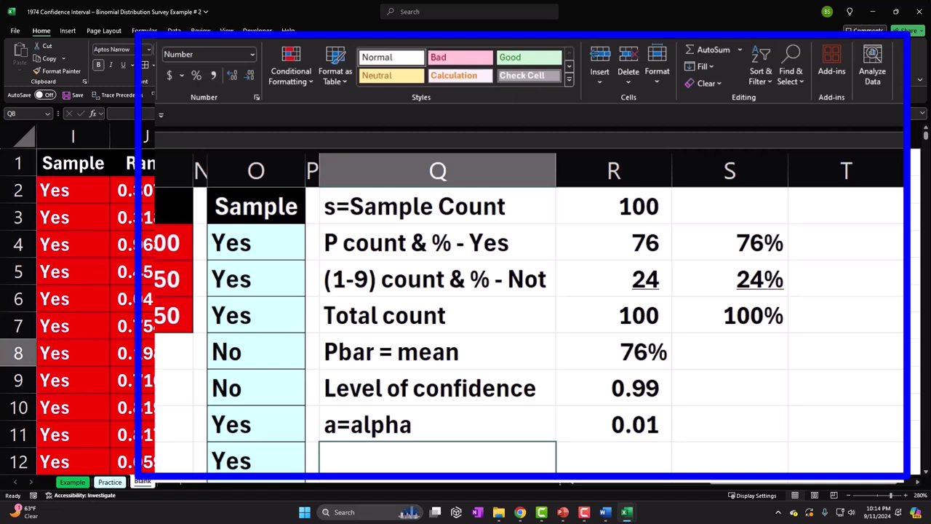
type("a")
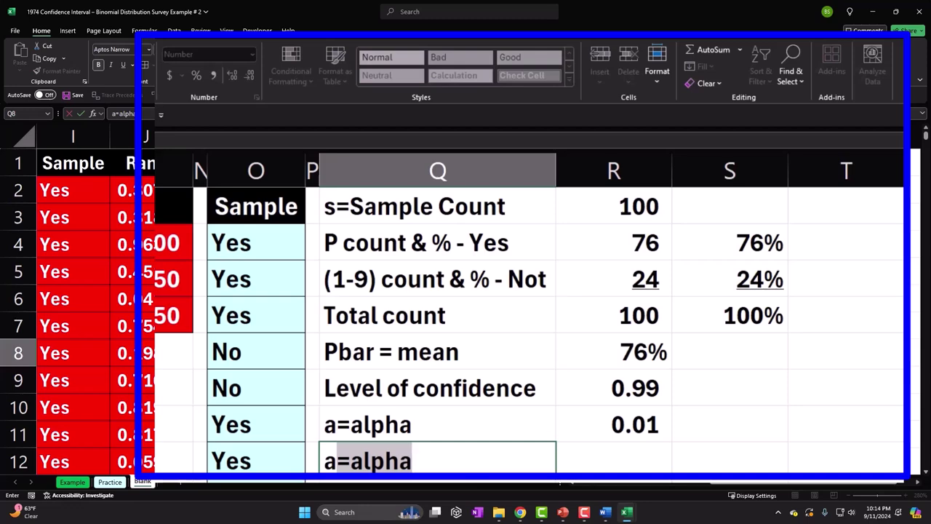
type("/2")
key("Tab")
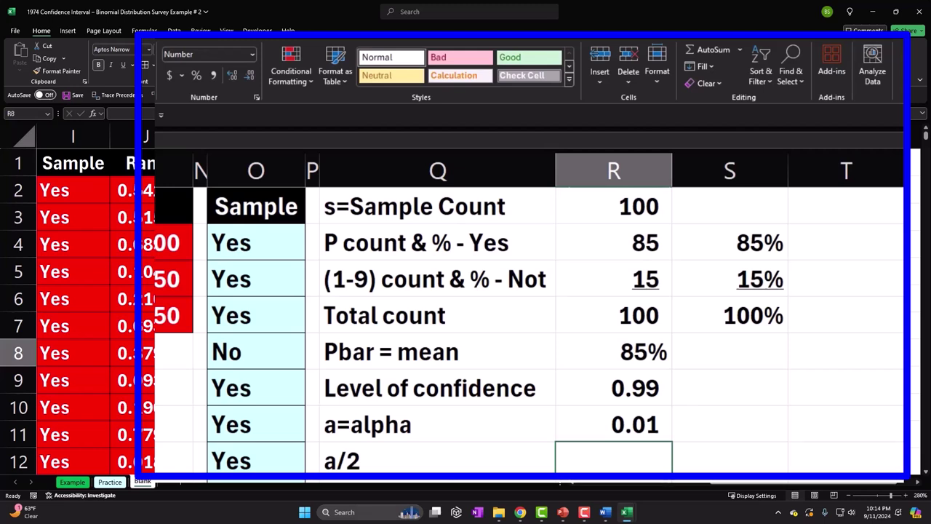
Calculate half of alpha in R8 with the formula =R7/2.
type("=")
key("Up")
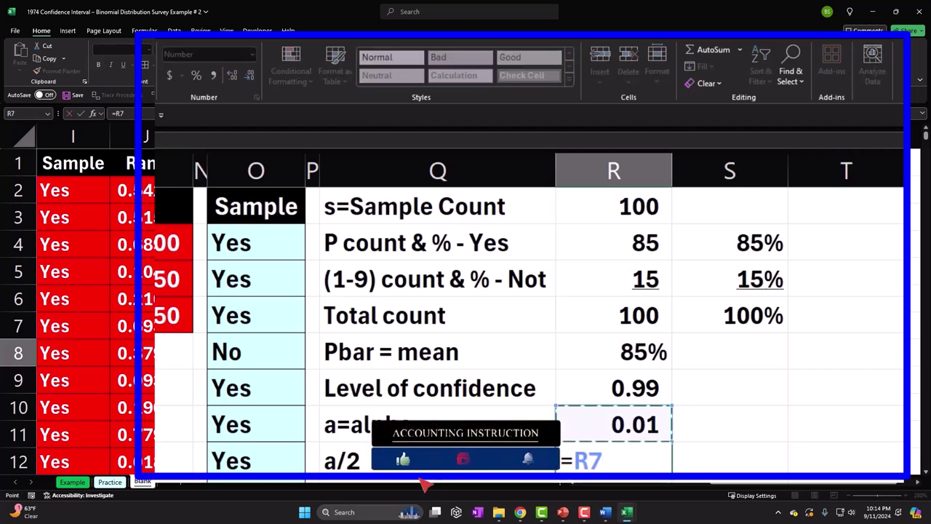
type("/2")
key("shift+Tab")
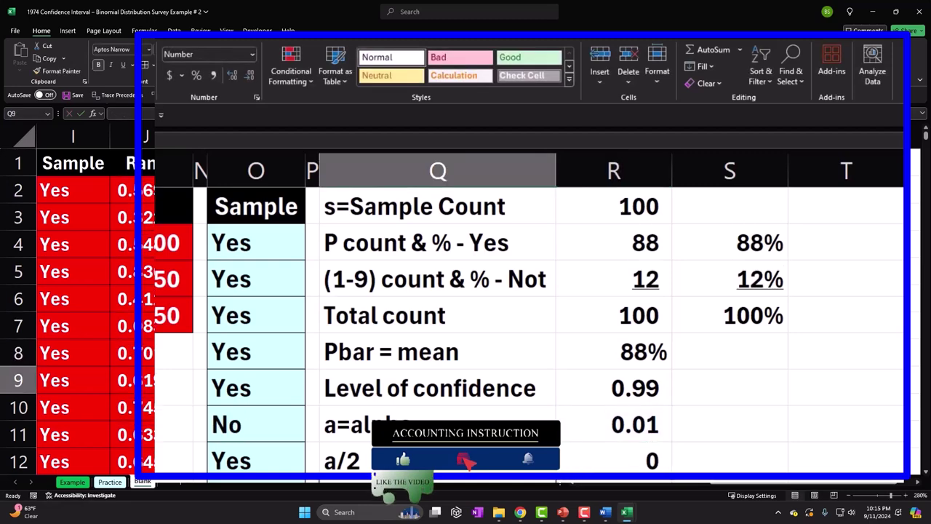
Format the level of confidence, alpha and a/2 values in R6:R8 as percentages with two decimal places.
left_click_drag(634, 398, 623, 443)
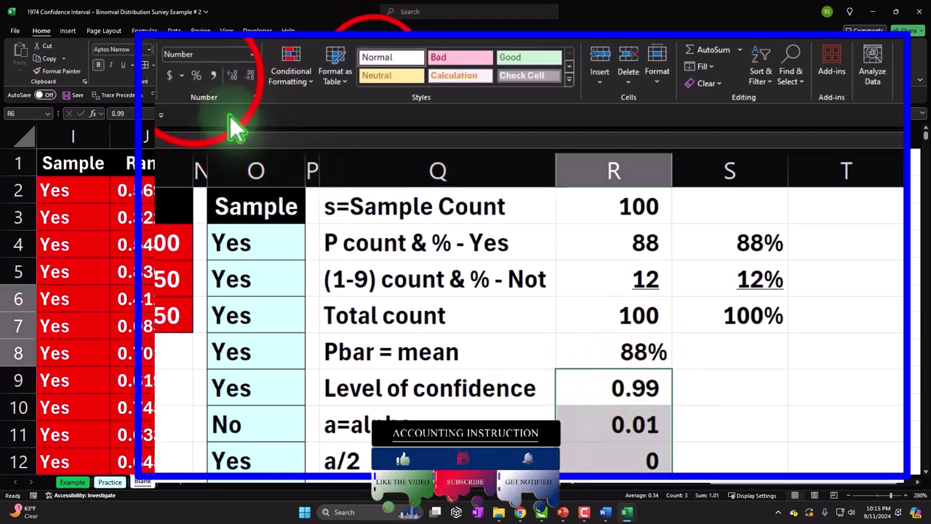
left_click(196, 75)
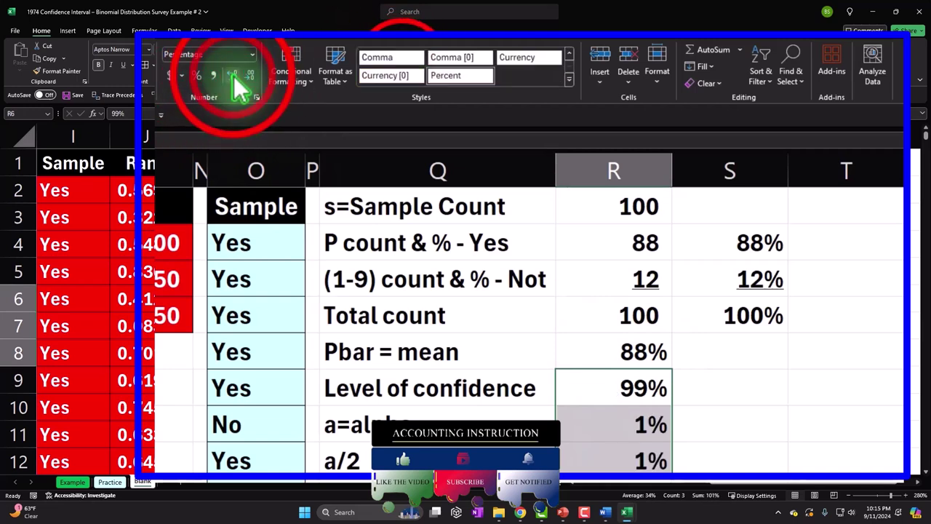
left_click(231, 76)
left_click(232, 75)
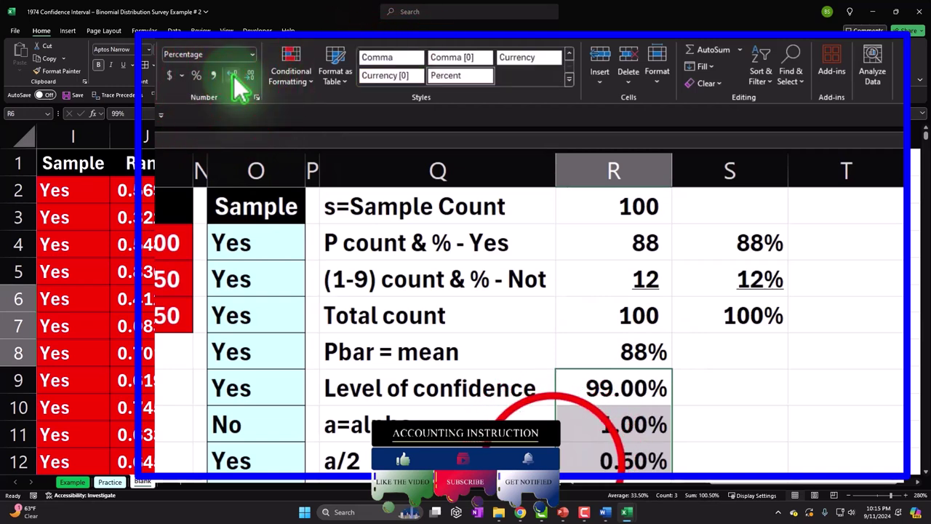
left_click(633, 355)
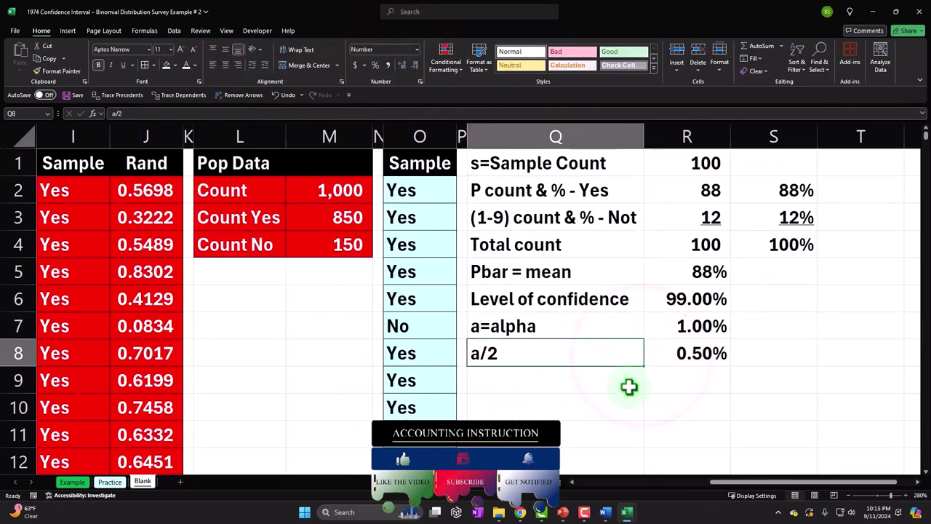
Add the label "z" in cell Q9, below the a/2 label.
left_click(575, 384)
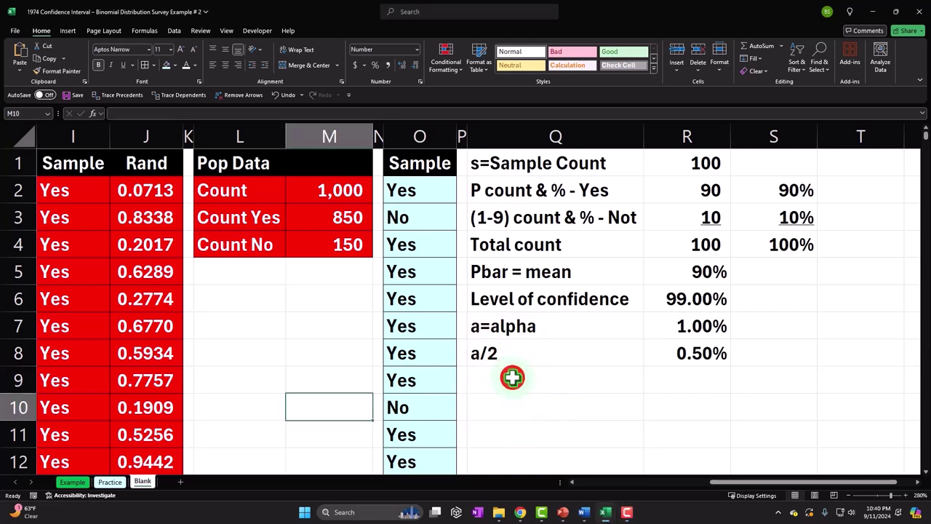
left_click(511, 377)
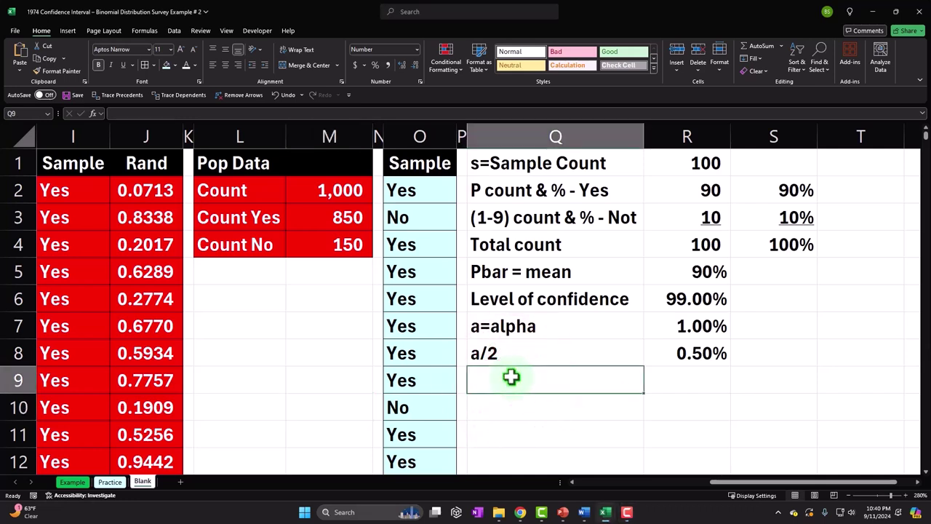
type("z")
key("Tab")
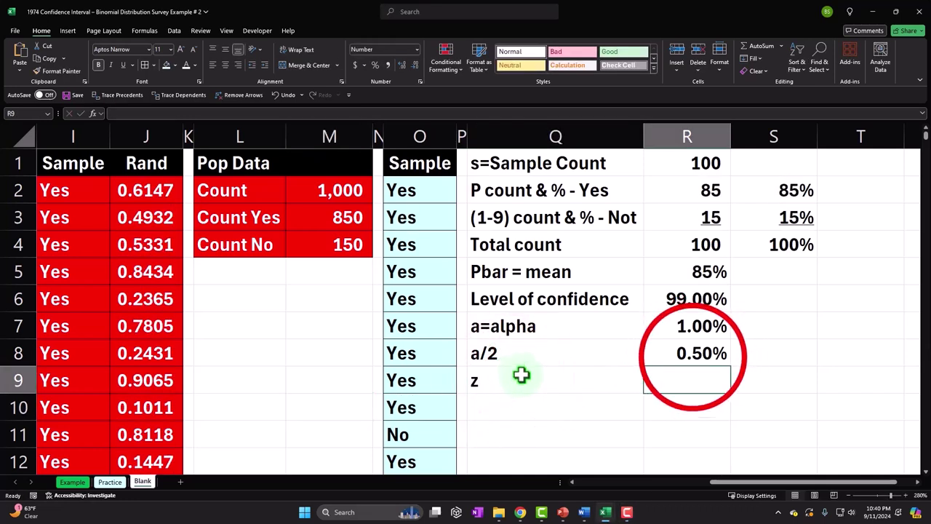
Examine the tails of the bell curve on the Example sheet alongside the confidence level, alpha and a/2 values on the Blank sheet.
left_click(691, 354)
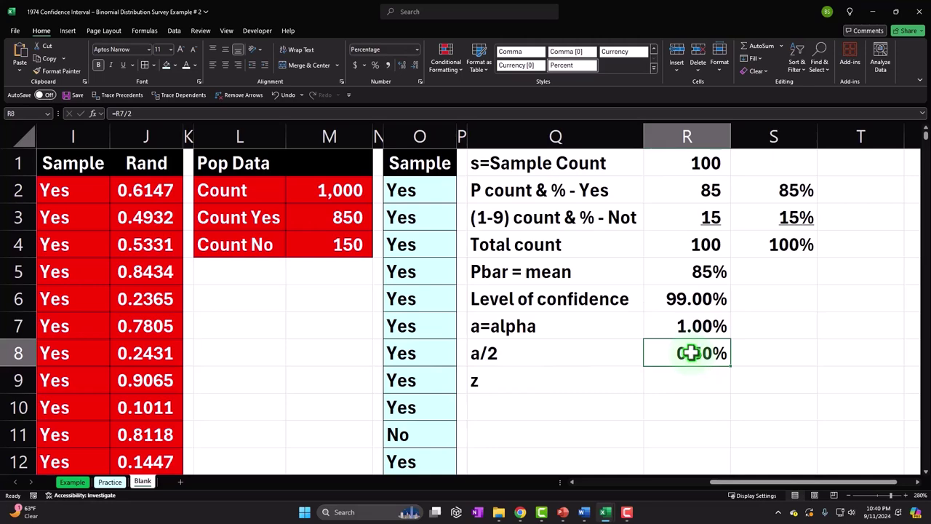
left_click(72, 481)
left_click_drag(662, 484, 836, 490)
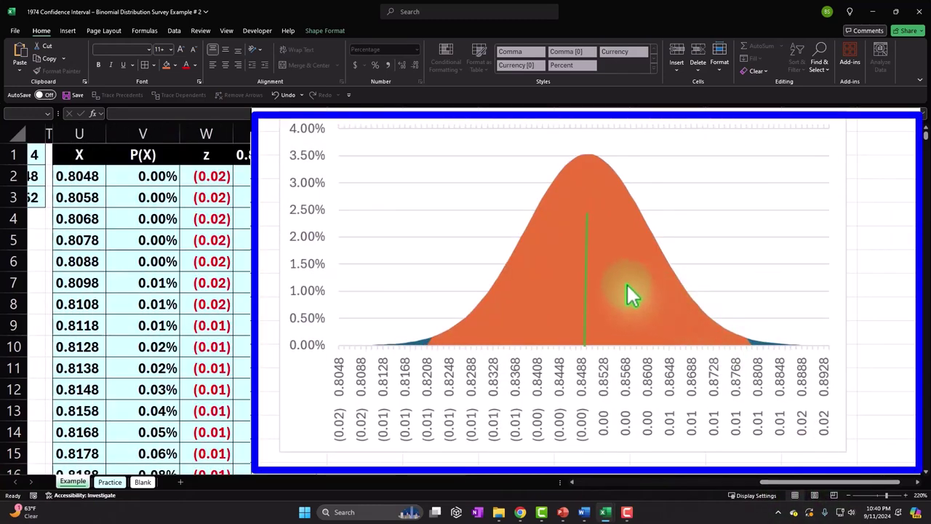
mouse_move(602, 304)
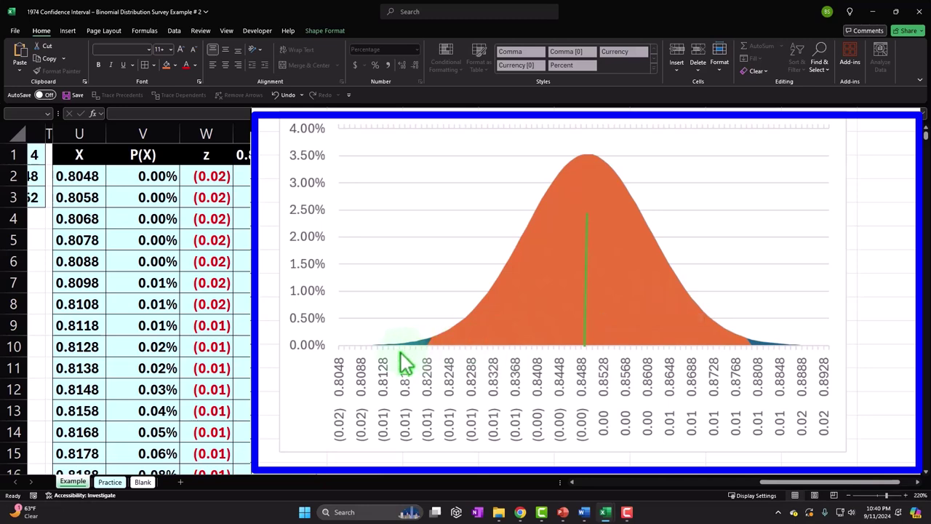
mouse_move(759, 339)
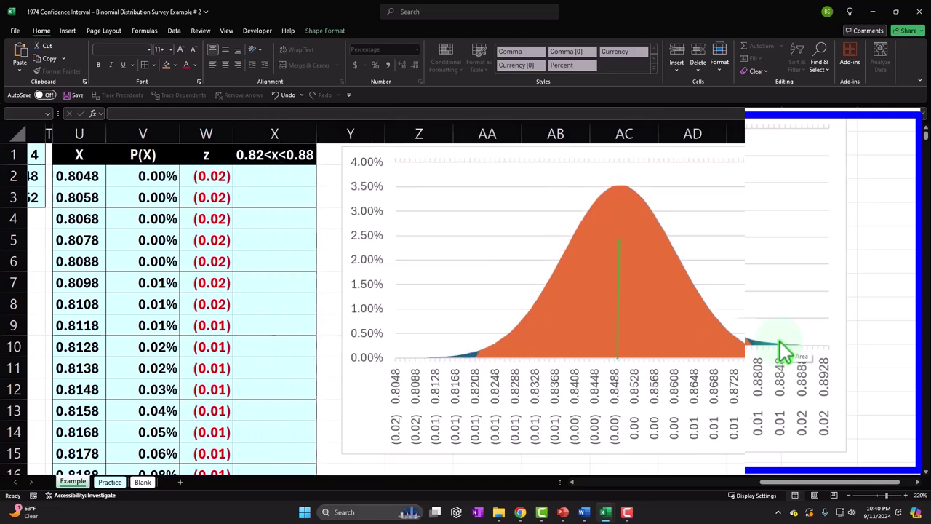
left_click(143, 481)
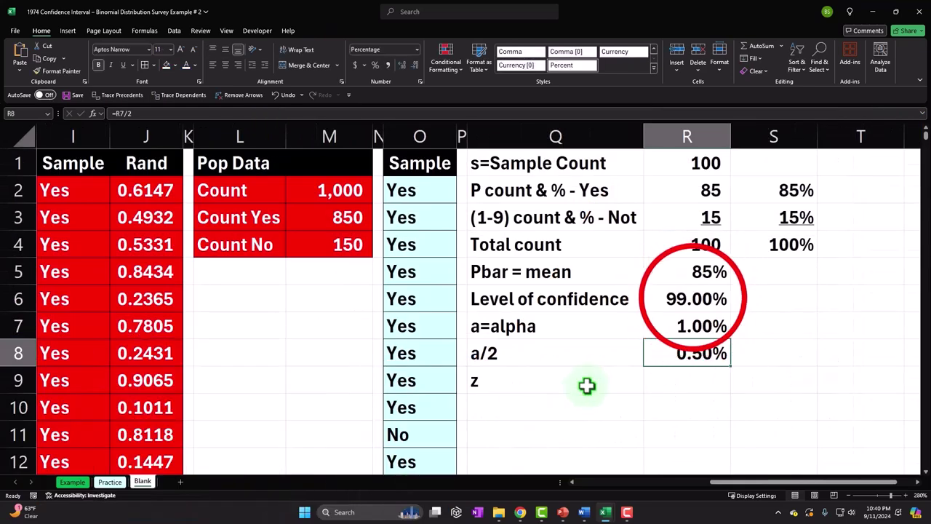
left_click_drag(691, 298, 692, 348)
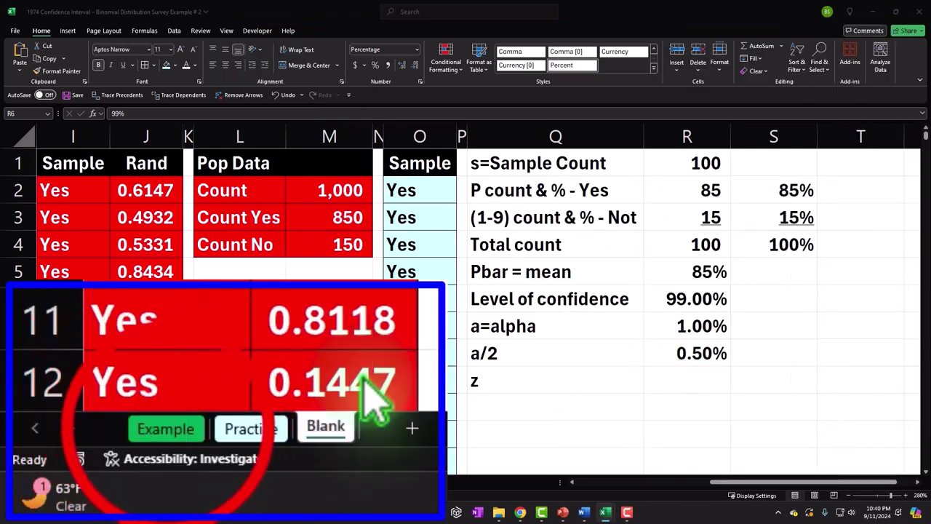
left_click(172, 432)
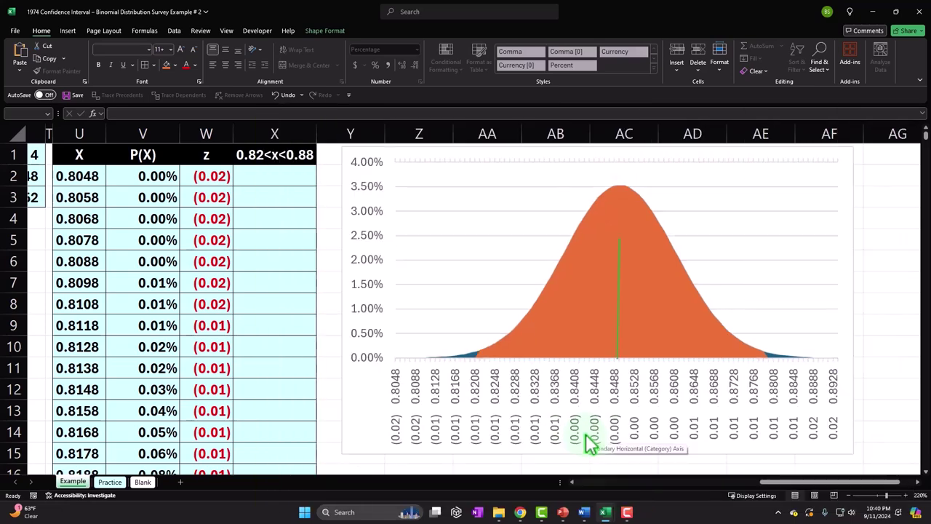
left_click(143, 481)
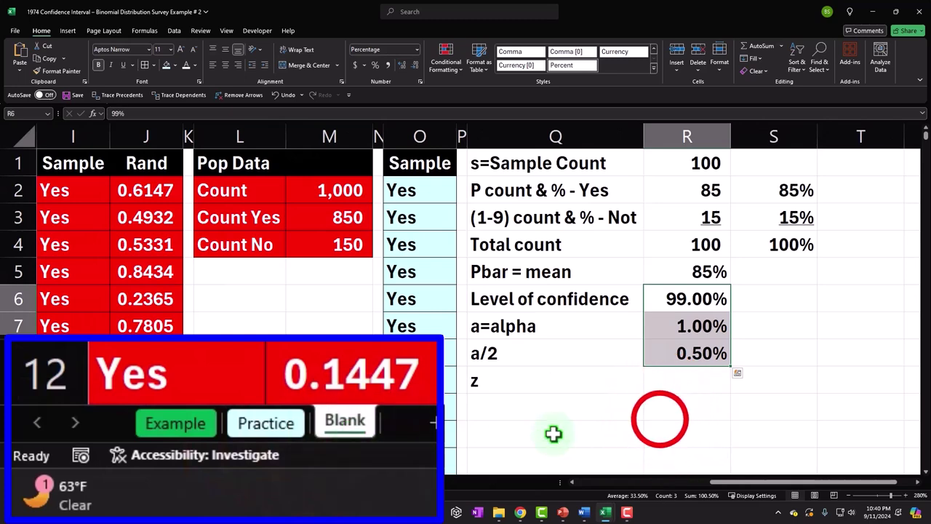
Calculate the z value in cell R9 with the formula =NORM.S.INV(R8).
left_click(659, 416)
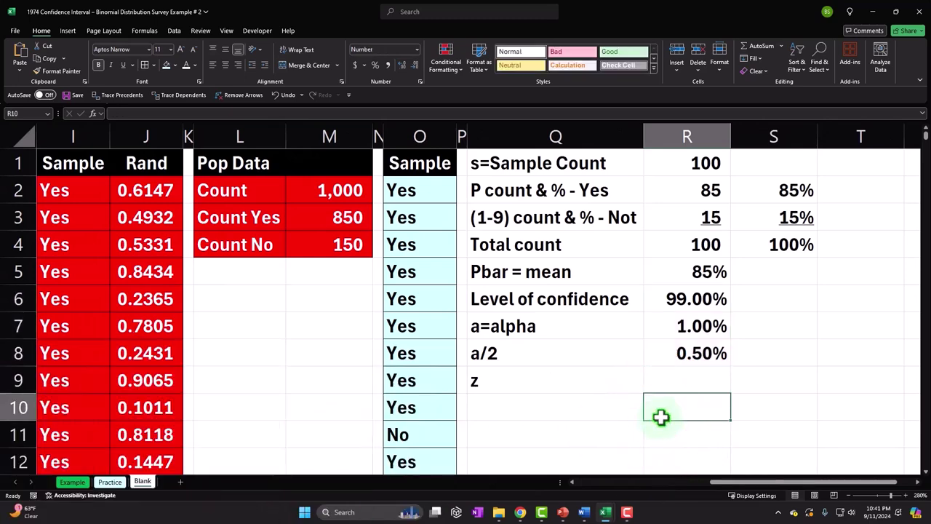
left_click_drag(667, 400, 679, 381)
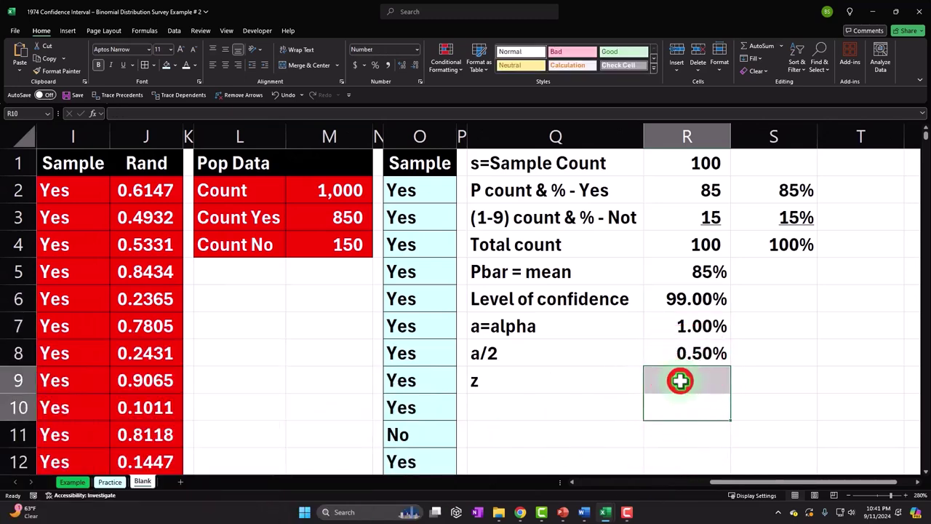
left_click(679, 381)
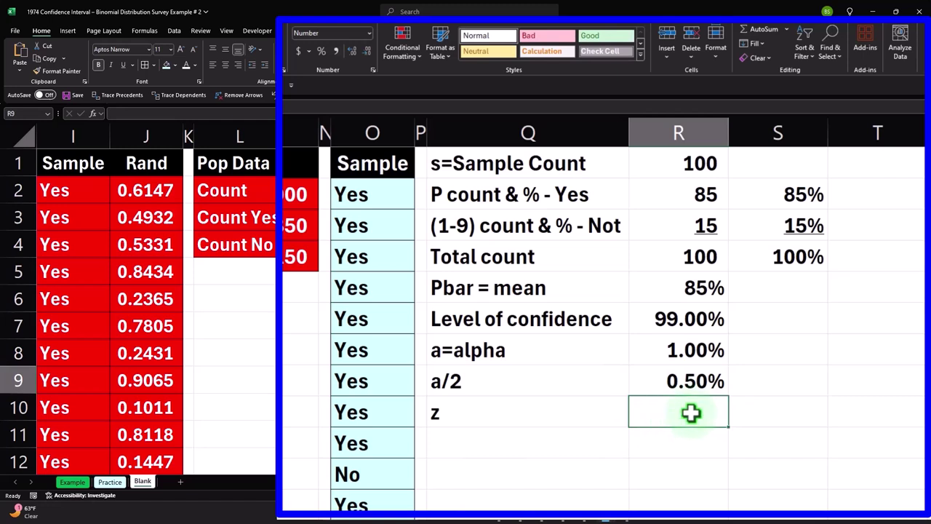
type("=nor")
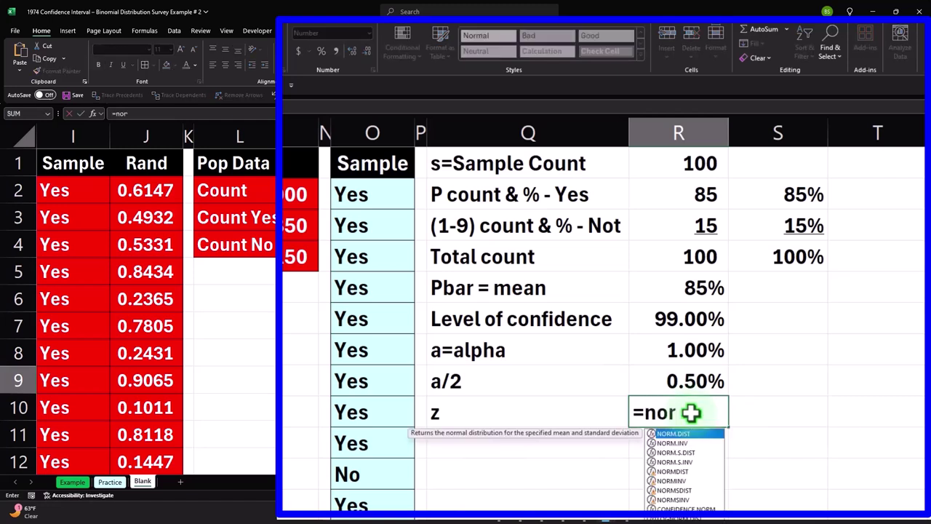
type("m.s")
key("BackSpace")
key("BackSpace")
type("m.s")
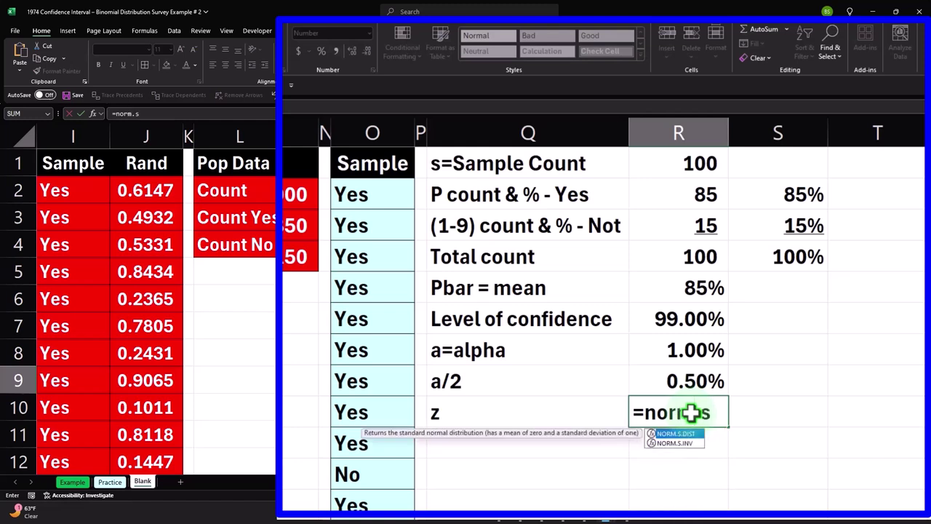
key("Down")
key("Tab")
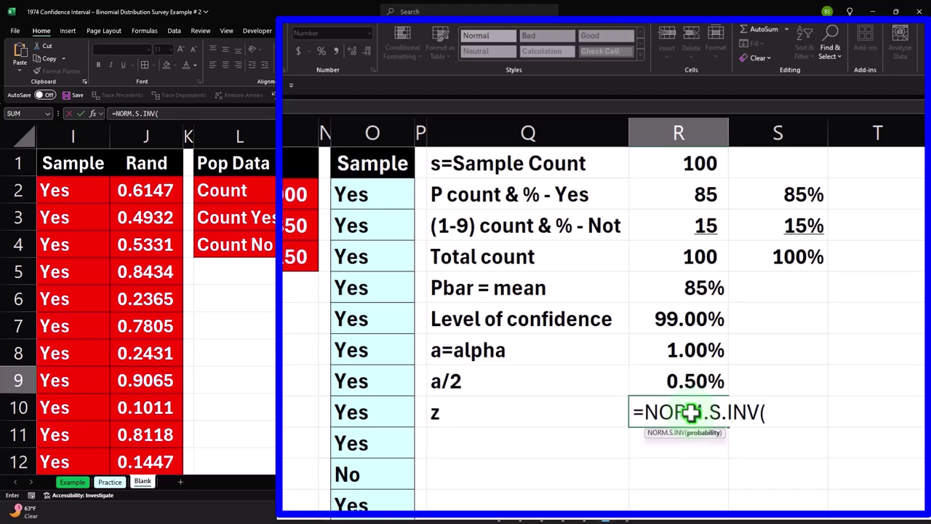
left_click(678, 375)
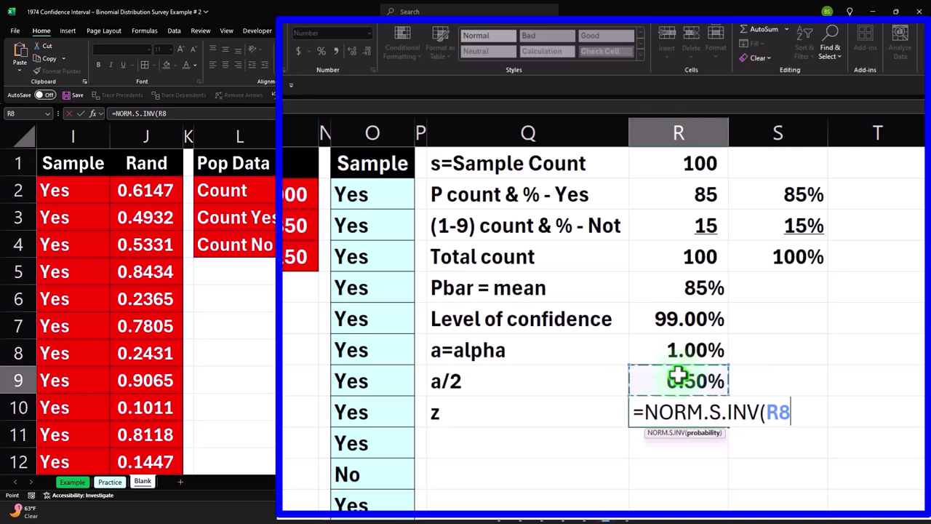
key("ctrl+Return")
Show the z value in R9 with four decimal places.
left_click(351, 53)
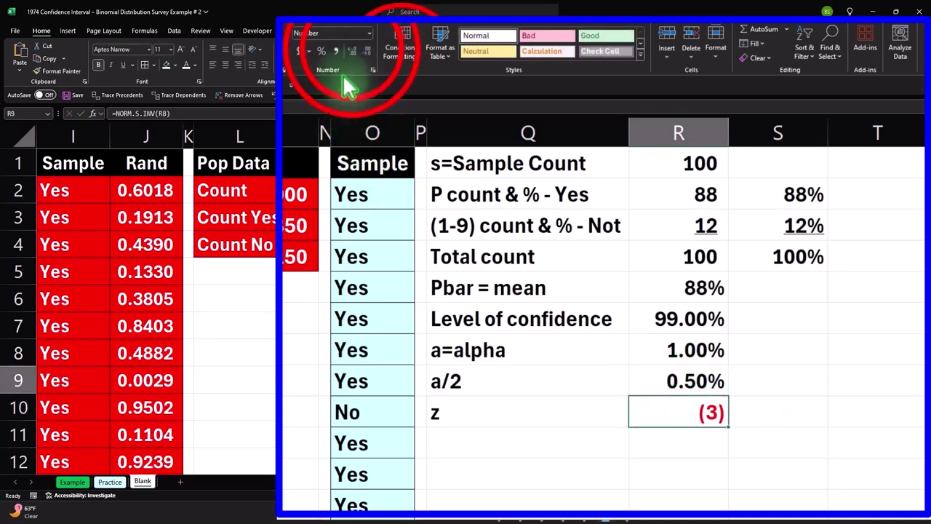
left_click(350, 53)
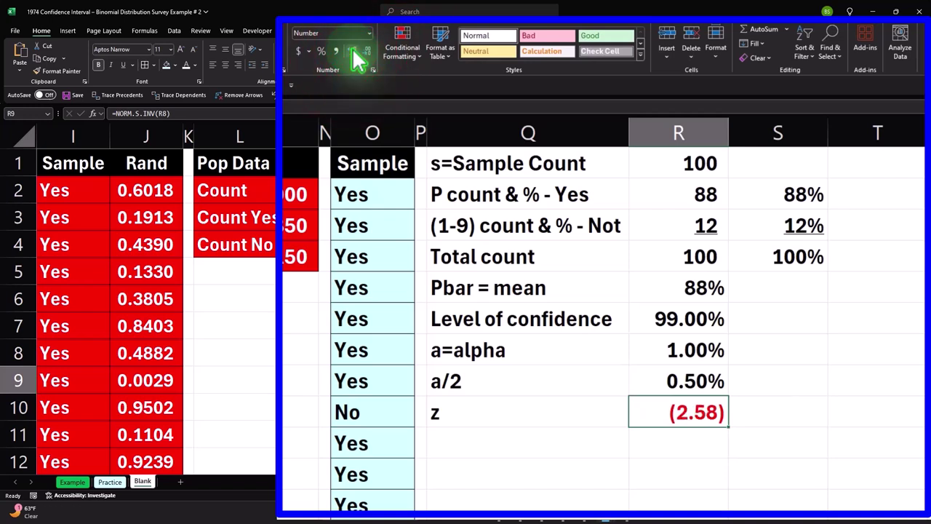
left_click(350, 53)
left_click(351, 52)
Change the z formula in R9 to =NORM.S.INV(1-R8).
left_click(649, 413)
double_click(765, 413)
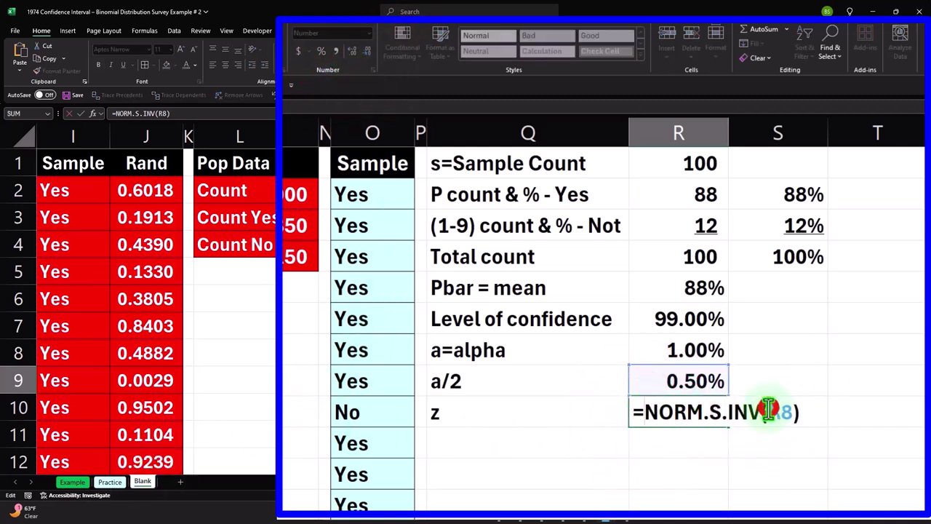
type("1-")
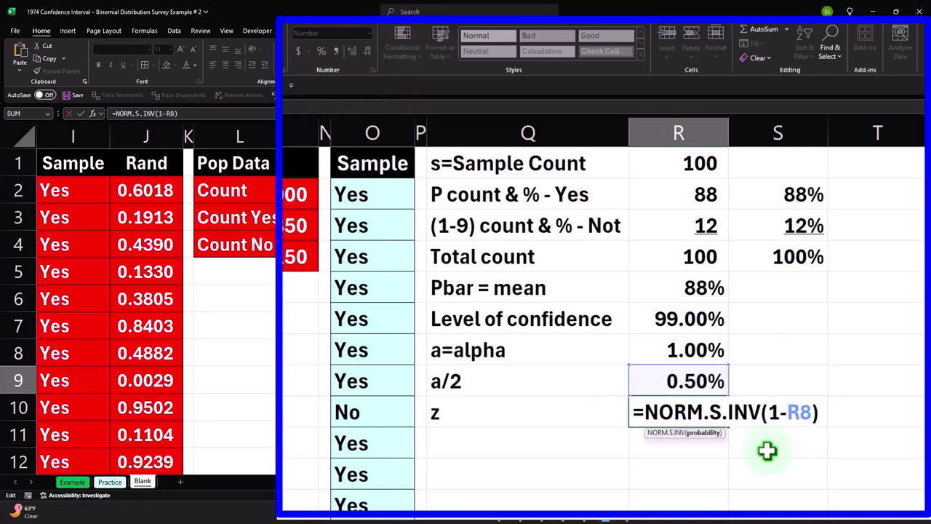
key("Return")
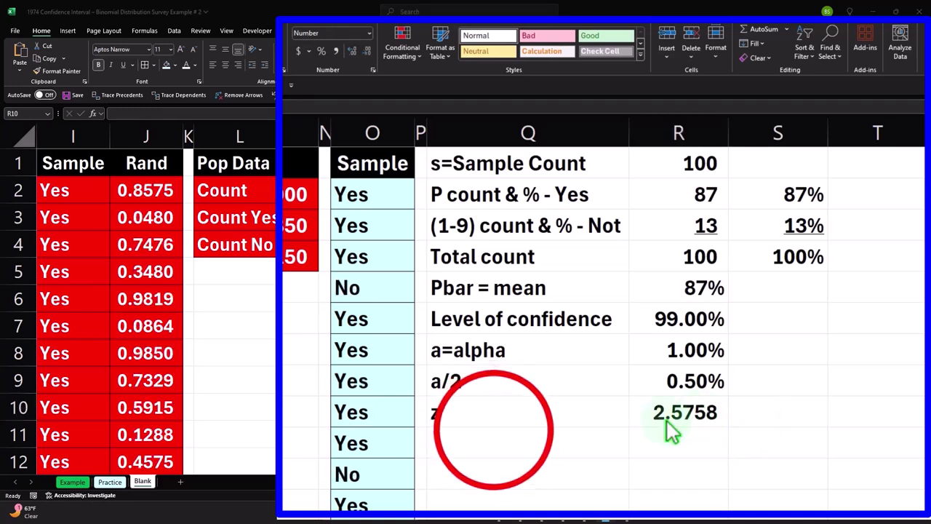
Add the label "Standard error" in cell Q10, below the z label.
left_click(491, 435)
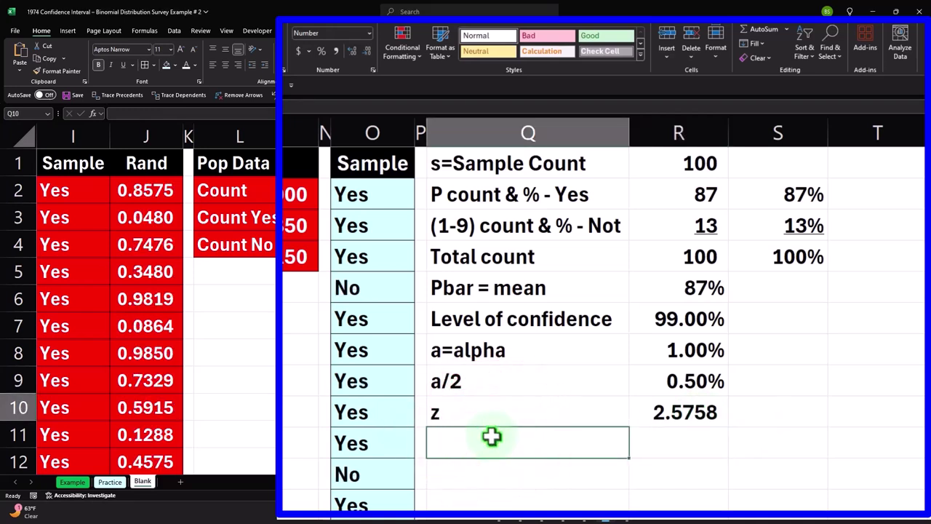
type("Standar")
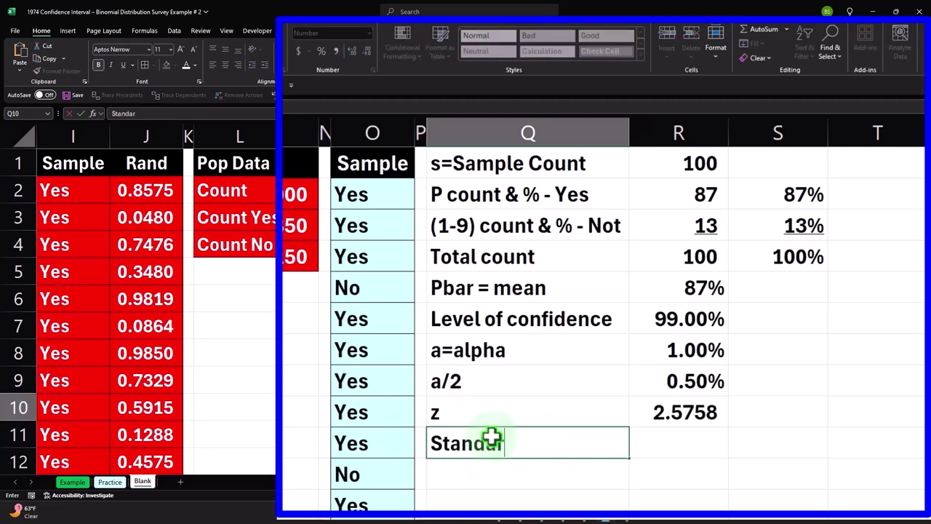
type("d error")
key("Return")
key("Up")
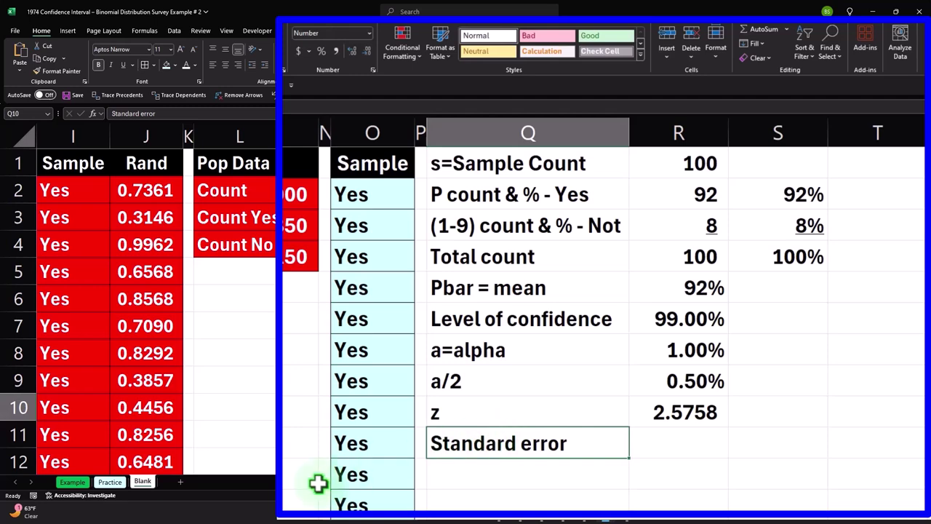
Examine the confidence interval formula in the text box in column A, especially its square-root term, and the random numbers in column J.
left_click(726, 481)
left_click_drag(726, 481, 582, 482)
left_click(211, 247)
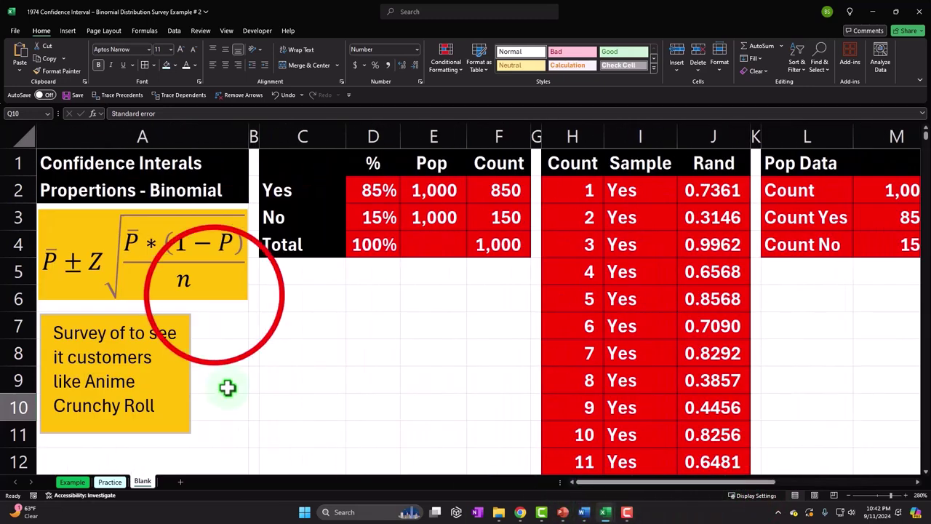
left_click(406, 329)
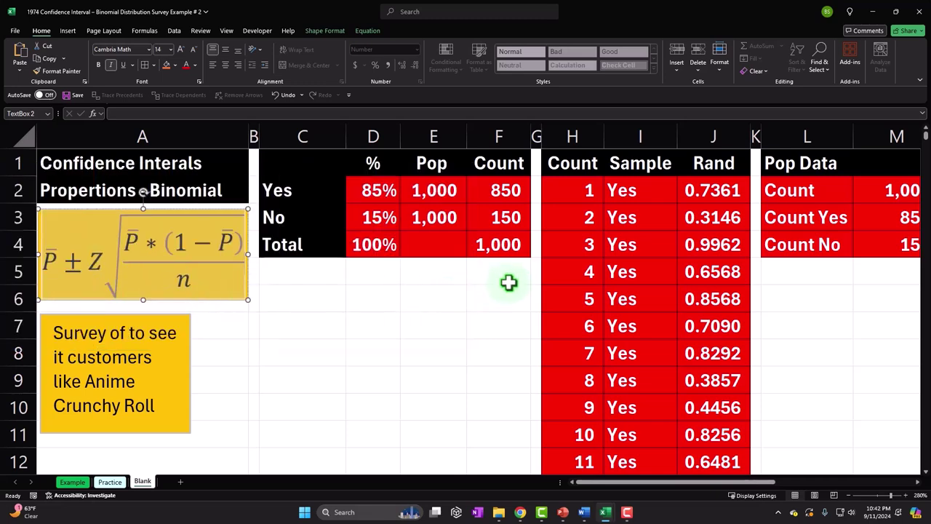
left_click_drag(691, 190, 707, 323)
left_click_drag(772, 300, 772, 300)
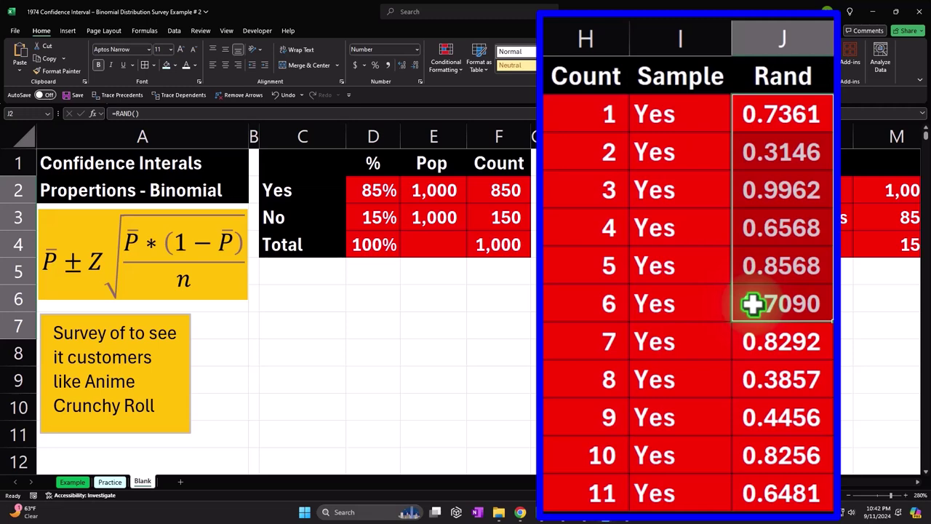
left_click(494, 352)
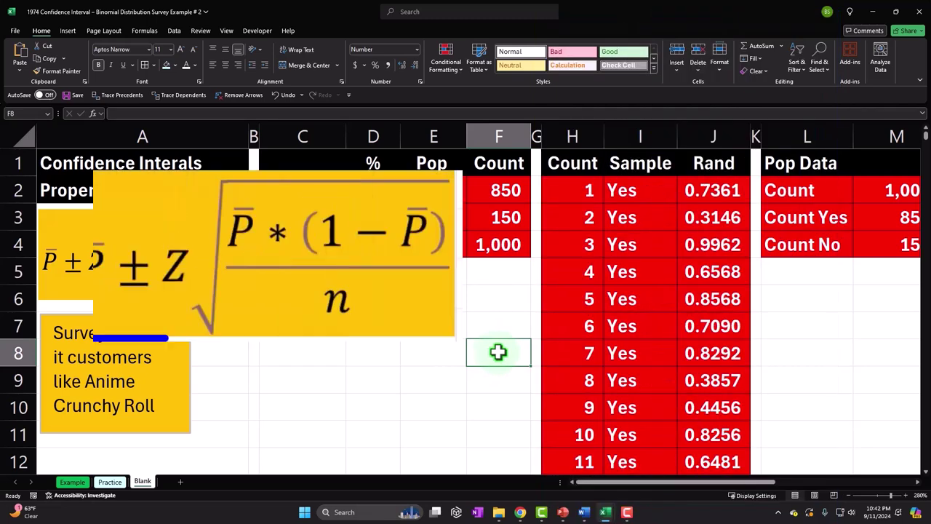
left_click(449, 320)
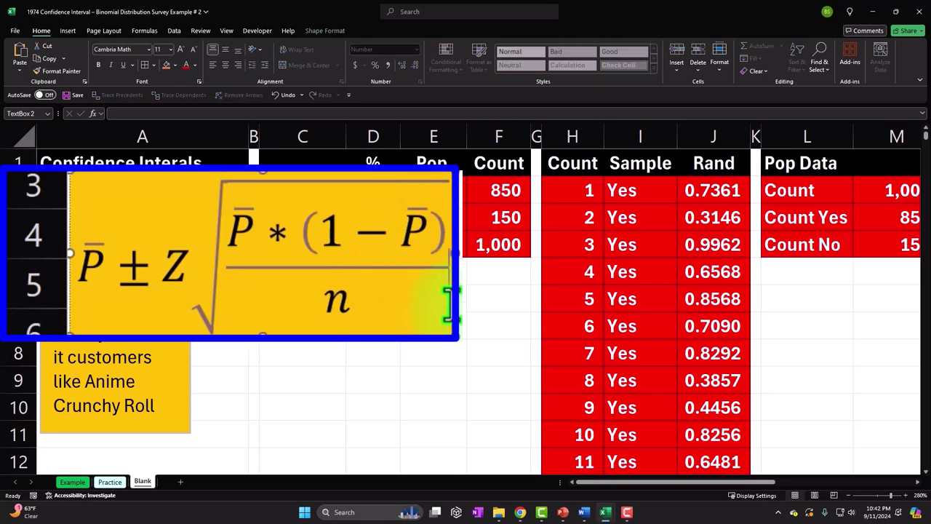
Enter the standard error formula =SQRT(S2*S3)/R1 in cell R10, using the yes and no percentages and the sample count.
mouse_move(640, 491)
left_mouse_down()
mouse_move(660, 490)
mouse_move(643, 491)
left_mouse_up()
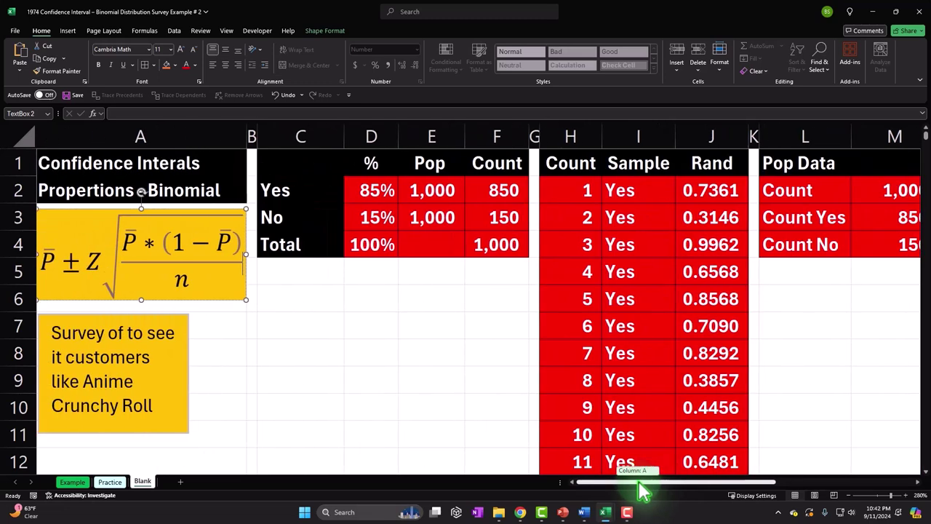
left_click_drag(640, 488, 640, 487)
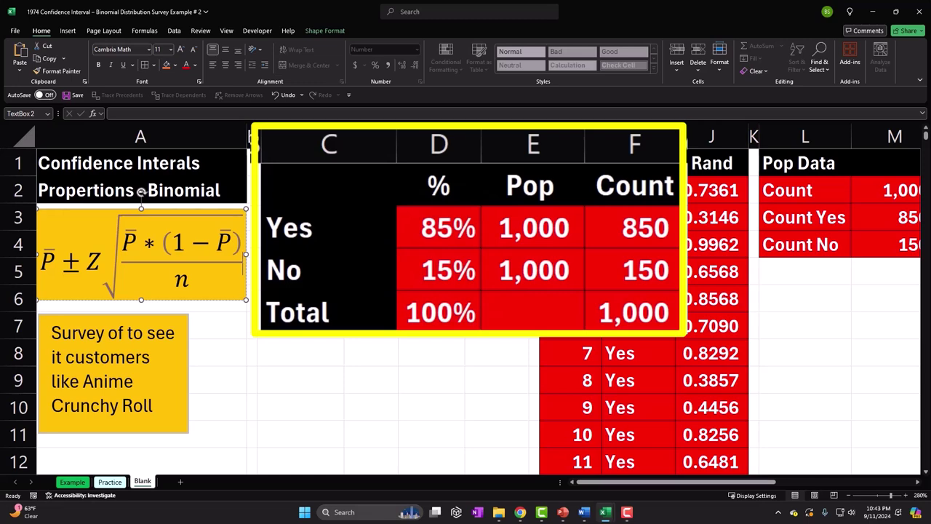
left_click_drag(623, 482, 792, 500)
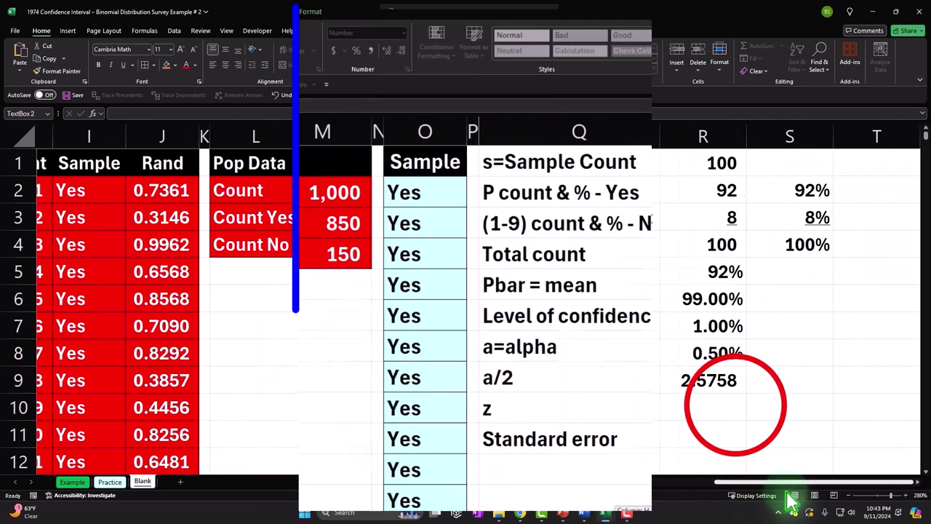
left_click(716, 408)
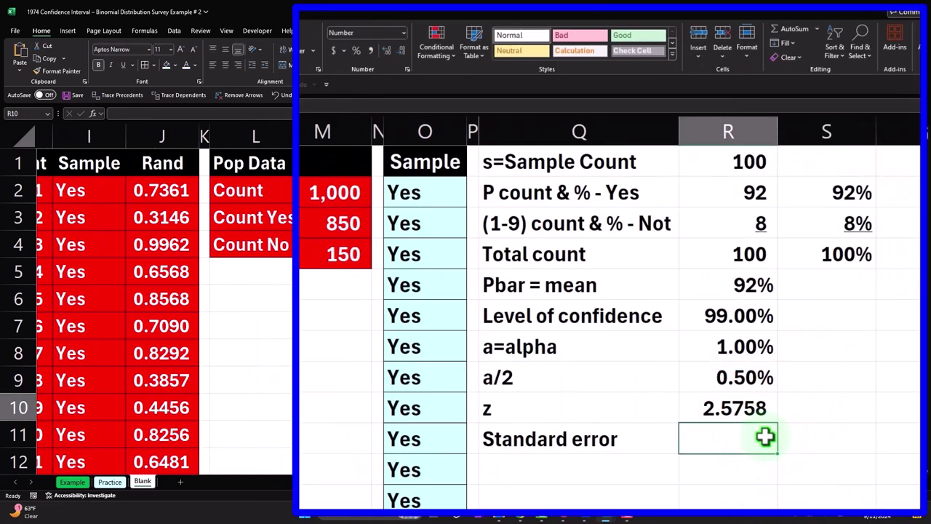
type("=sq")
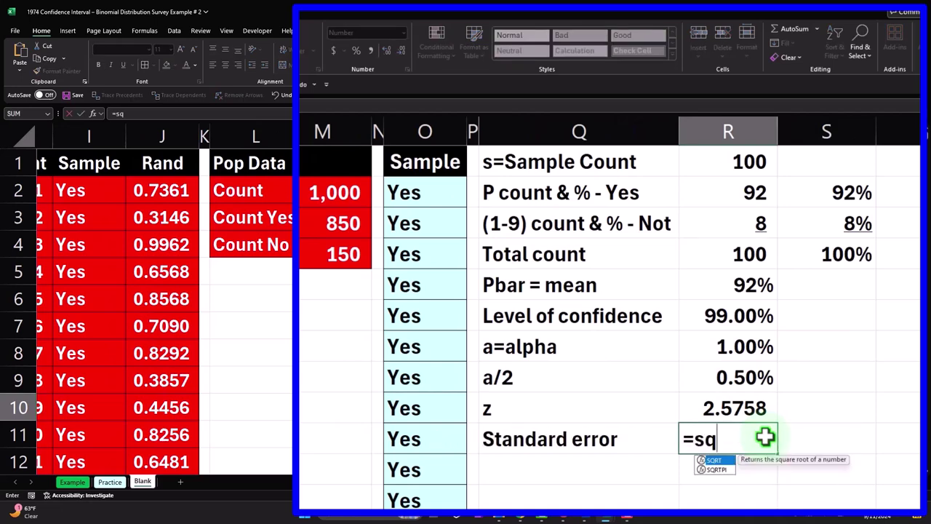
key("Tab")
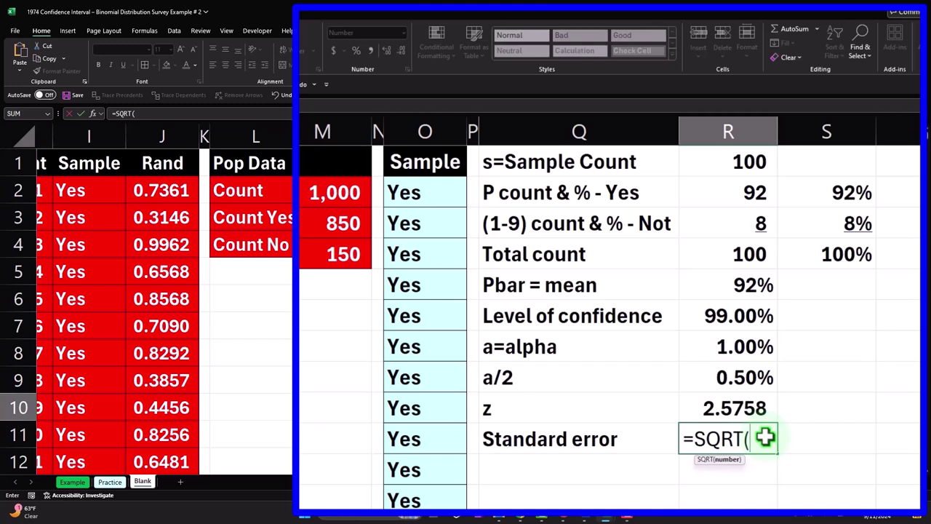
left_click(854, 193)
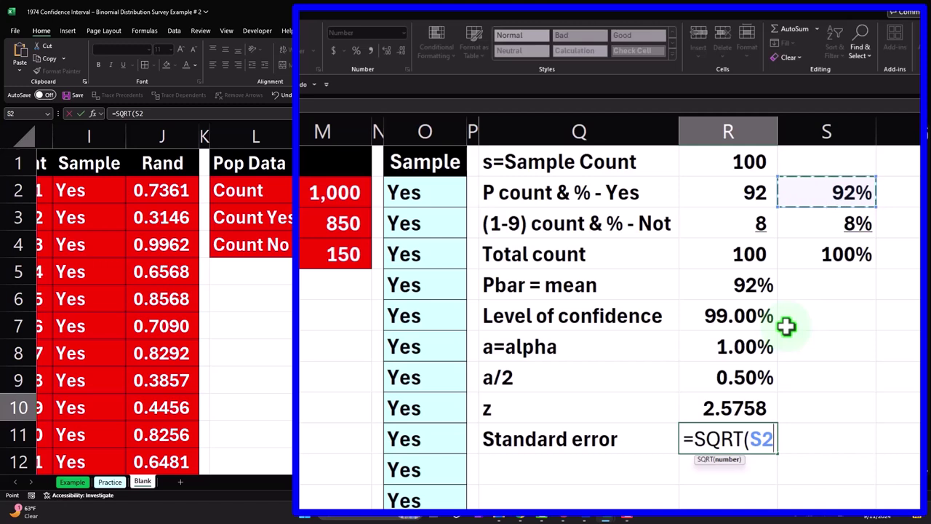
type("*(1")
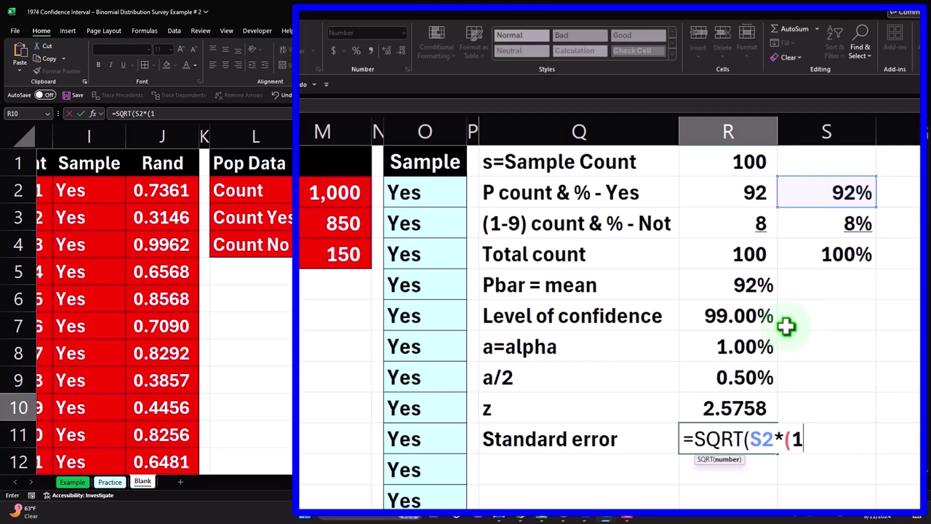
key("BackSpace")
key("BackSpace")
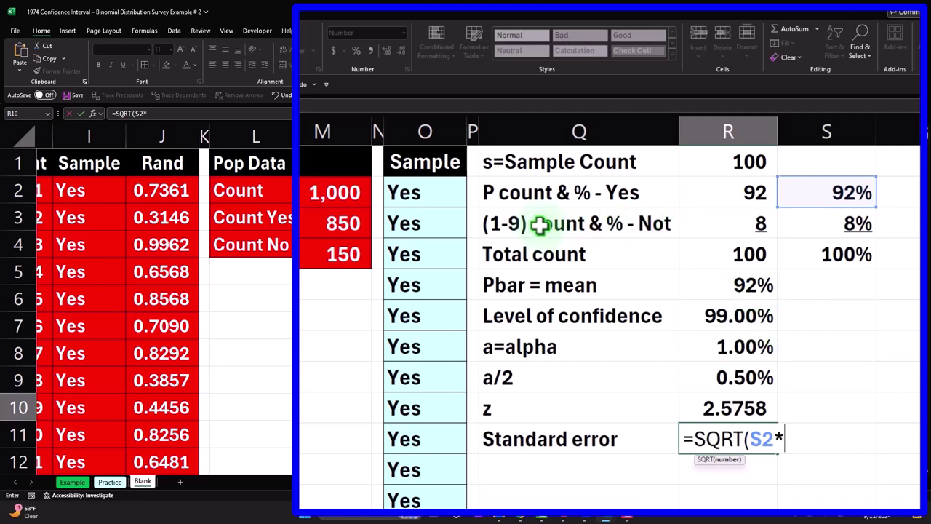
left_click(831, 217)
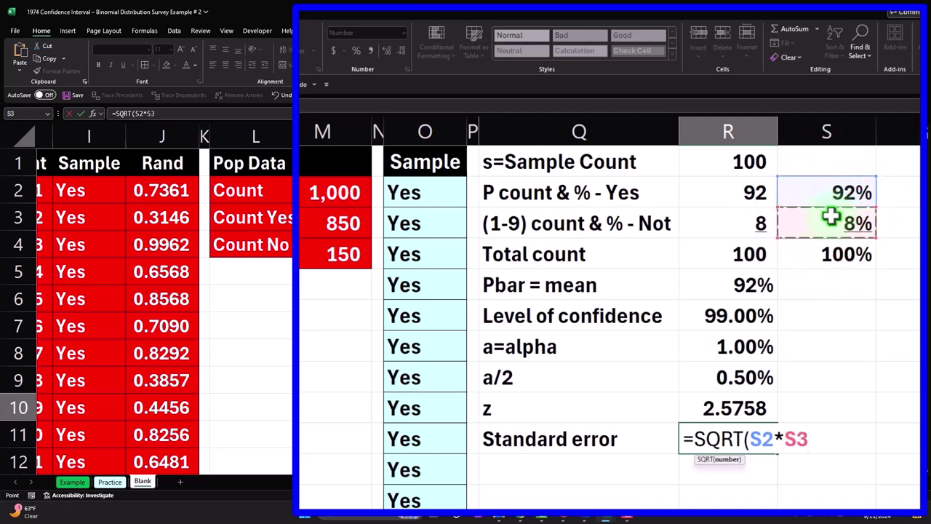
type(")/")
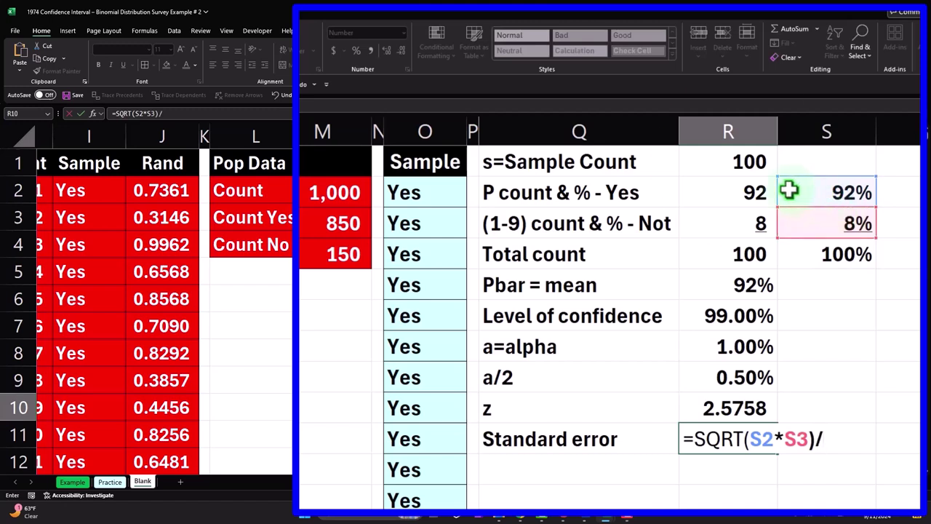
left_click(739, 162)
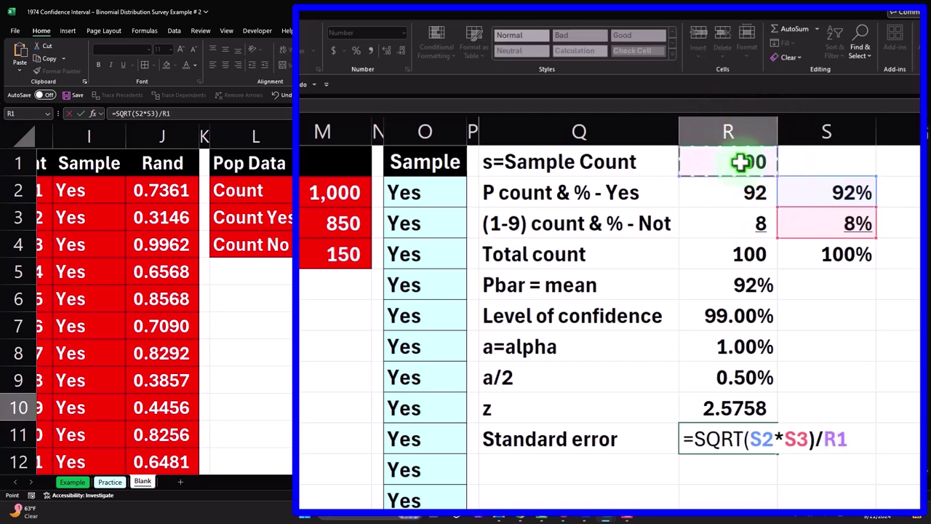
Correct the parentheses in R10 to bring the division by R1 inside the square root: =SQRT(S2*S3/R1).
type(")")
left_click(813, 439)
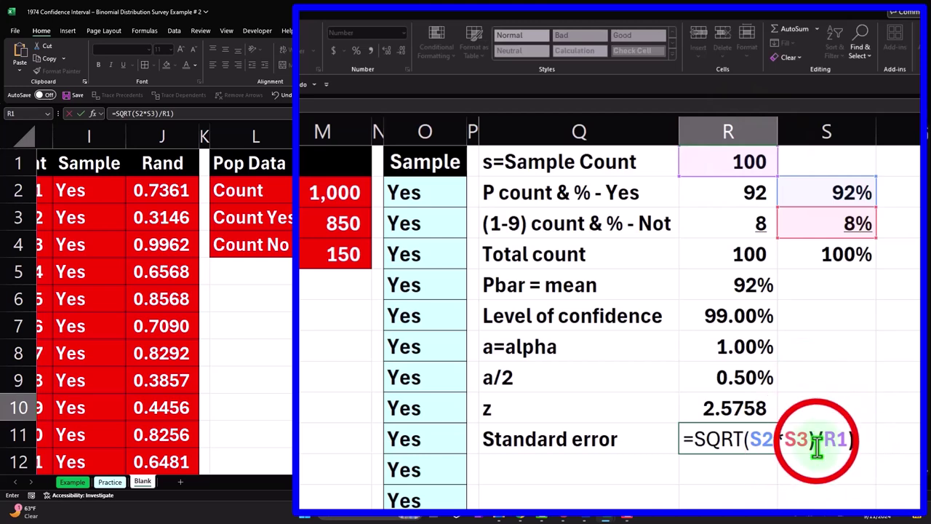
key("BackSpace")
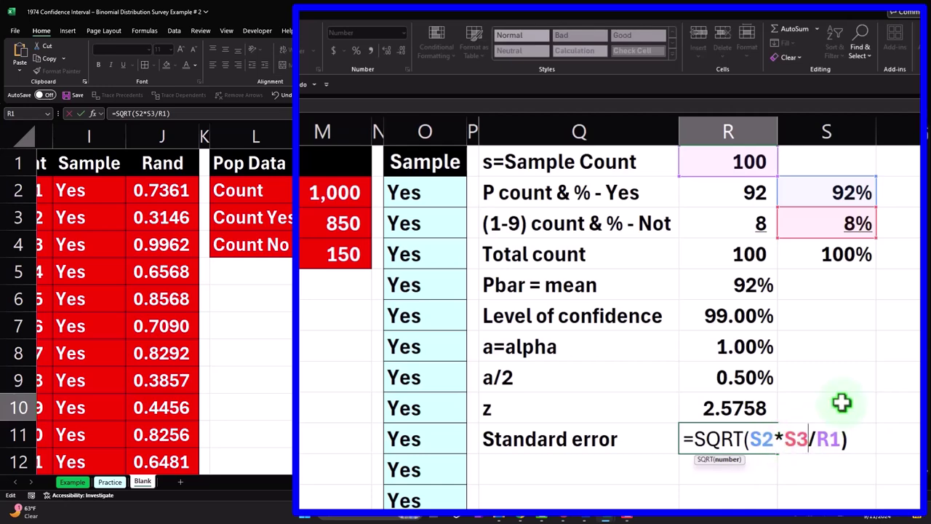
key("Return")
Correct the label in cell Q3 to "(1-P) count & % - Not".
left_click(521, 221)
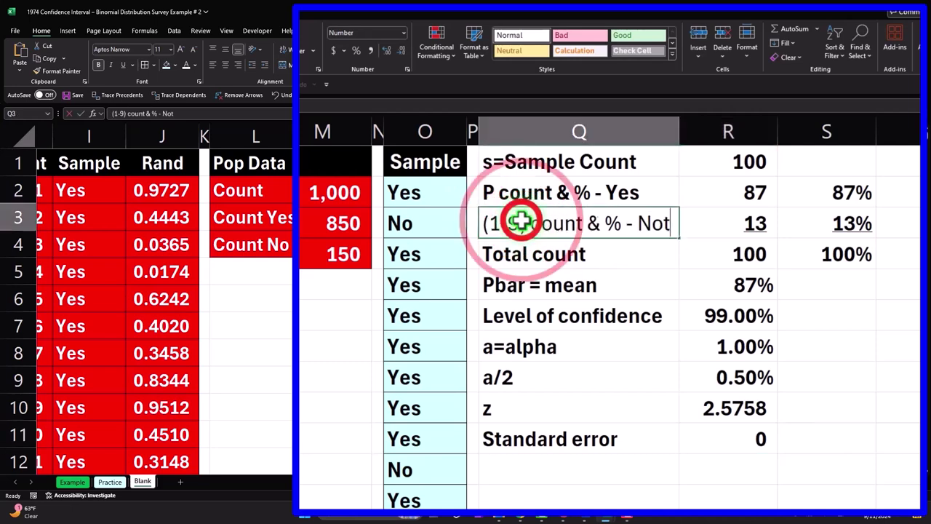
double_click(521, 221)
key("BackSpace")
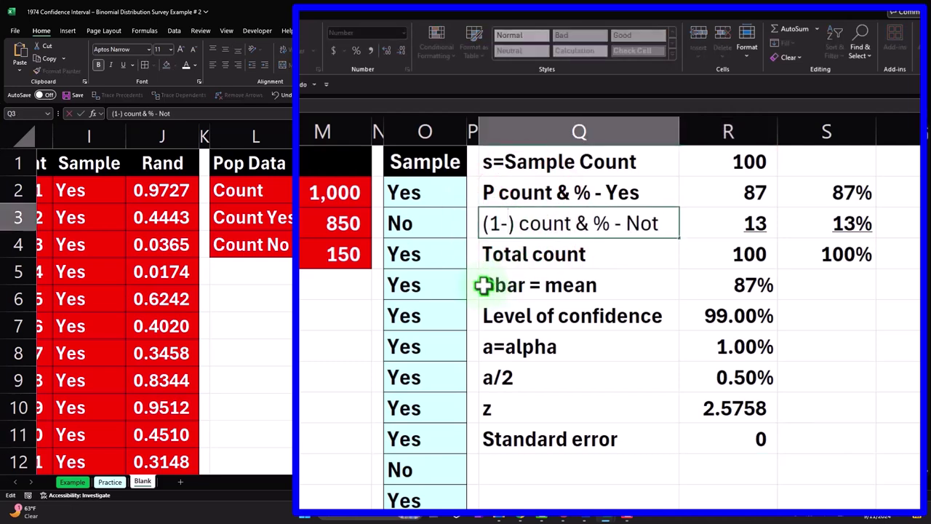
type("P")
key("Return")
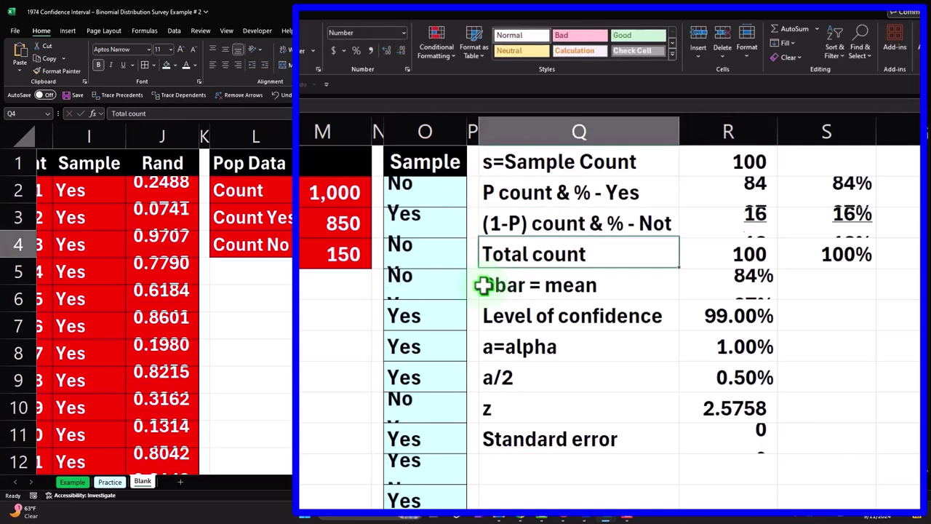
Show the standard error in R10 with four decimal places.
left_click(732, 439)
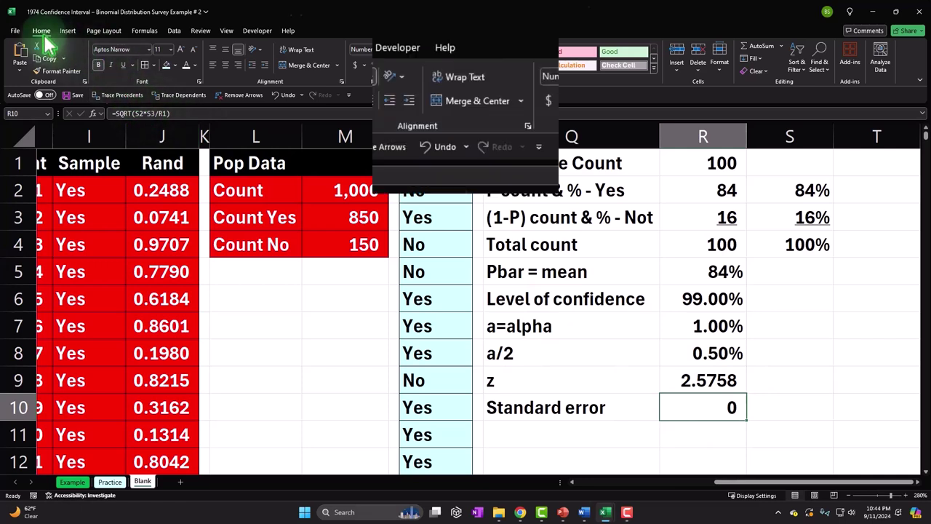
left_click(620, 102)
left_click(620, 102)
left_click(621, 102)
left_click(620, 102)
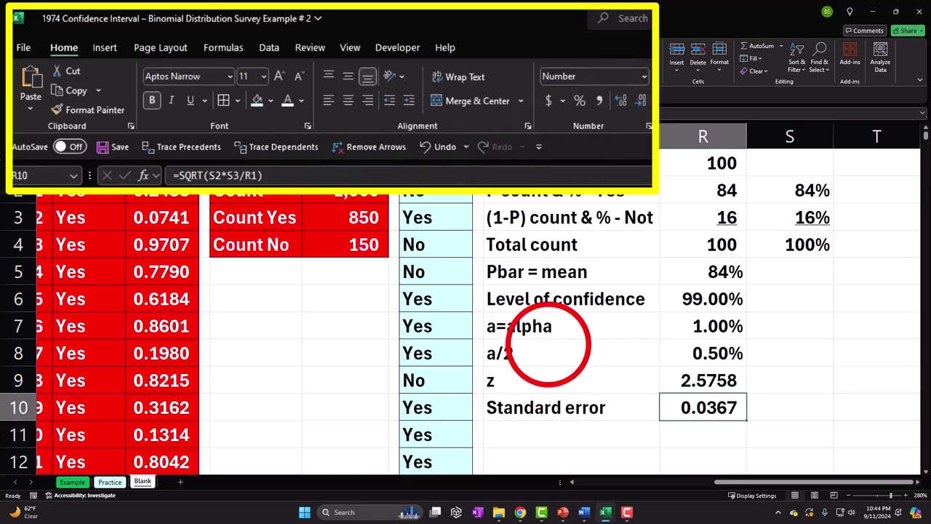
Add the label "Margin of error" in cell Q11, below the standard error label.
left_click(547, 345)
left_click(552, 434)
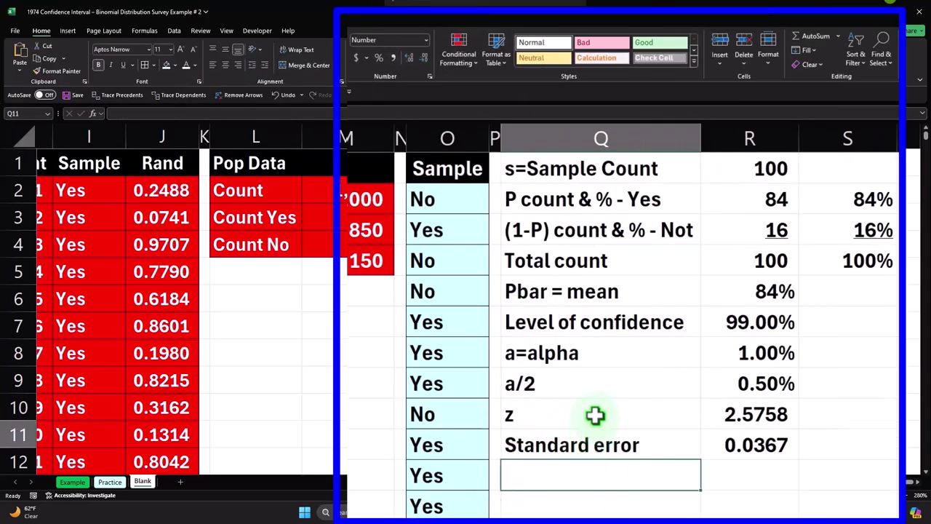
type("Margin of ")
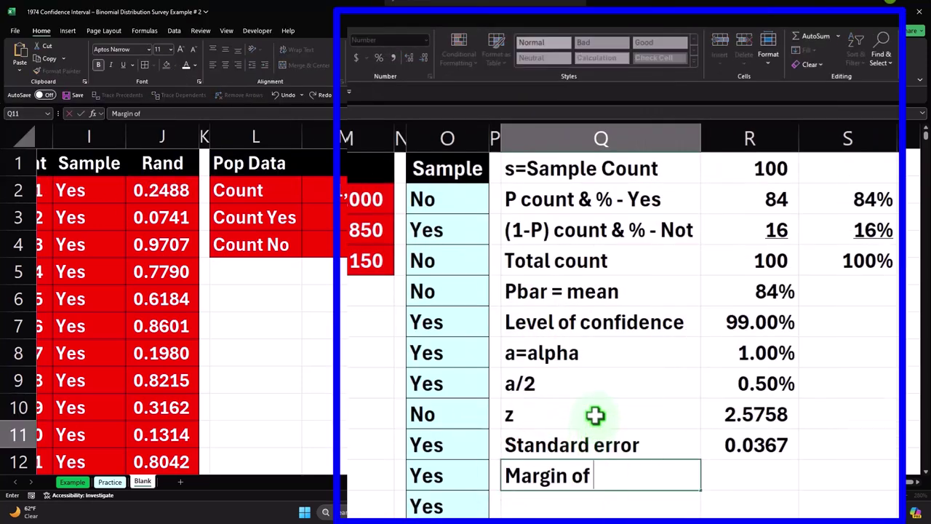
type("error")
key("Tab")
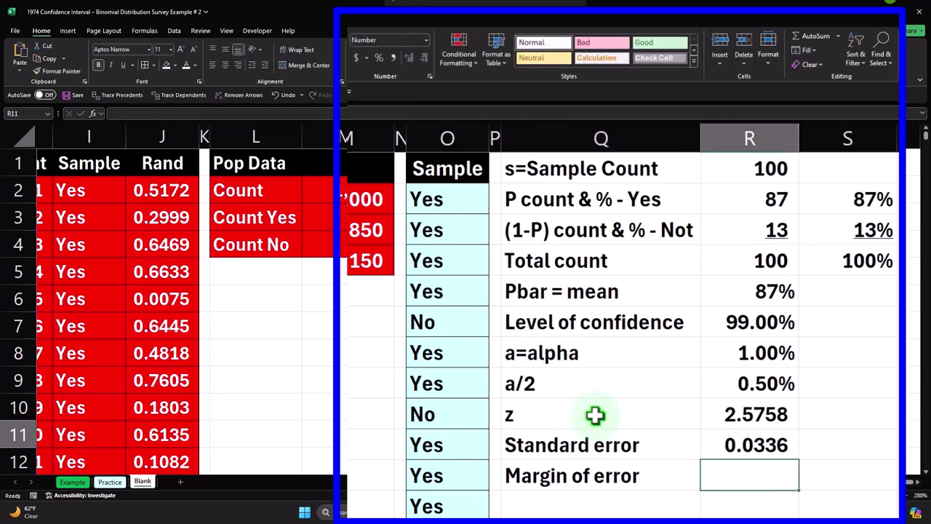
Calculate the margin of error in R11 as standard error times z, with the formula =R10*R9.
type("=")
key("Up")
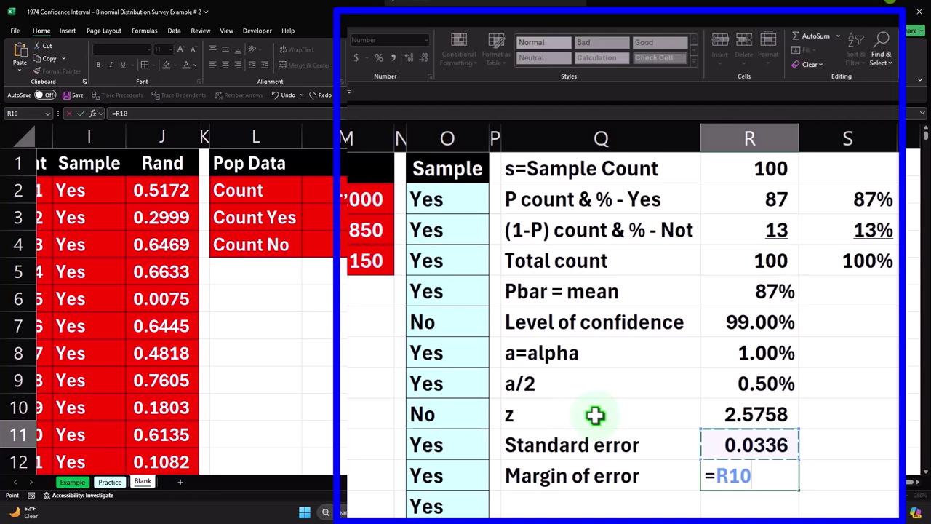
type("*")
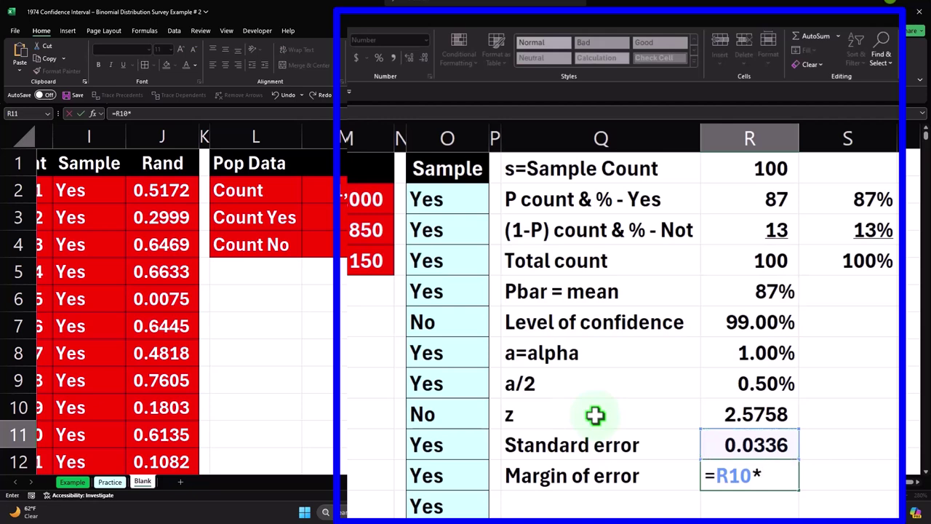
left_click(720, 407)
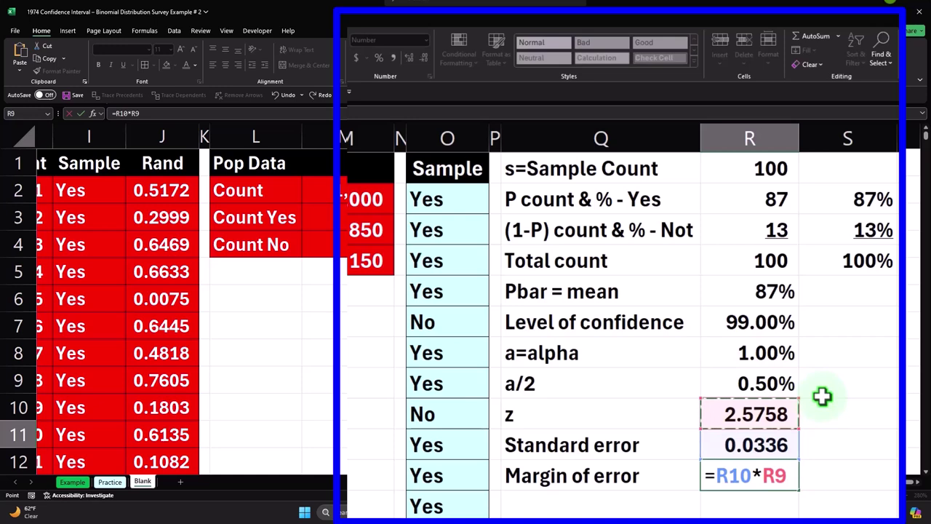
key("ctrl+Return")
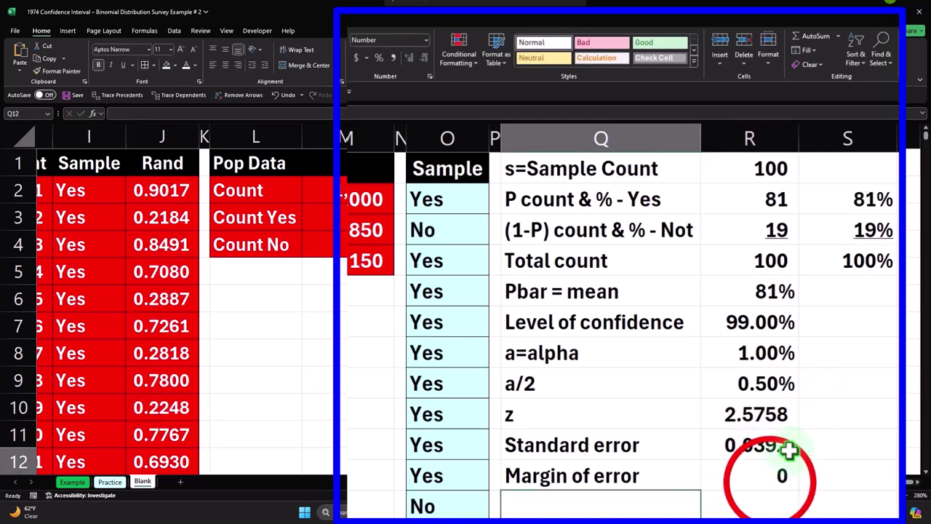
Show the margin of error in R11 with four decimal places.
left_click(403, 57)
left_click(403, 58)
left_click(403, 57)
left_click(404, 60)
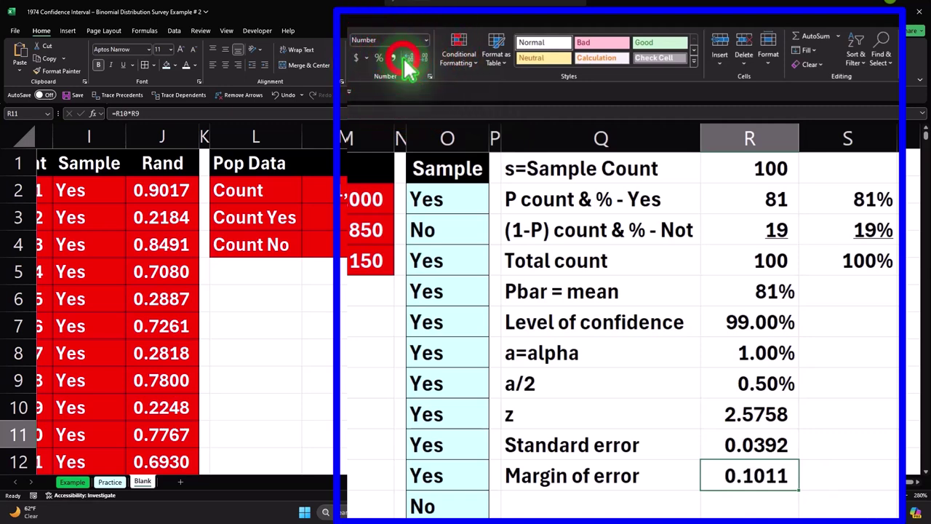
left_click(405, 59)
left_click(426, 59)
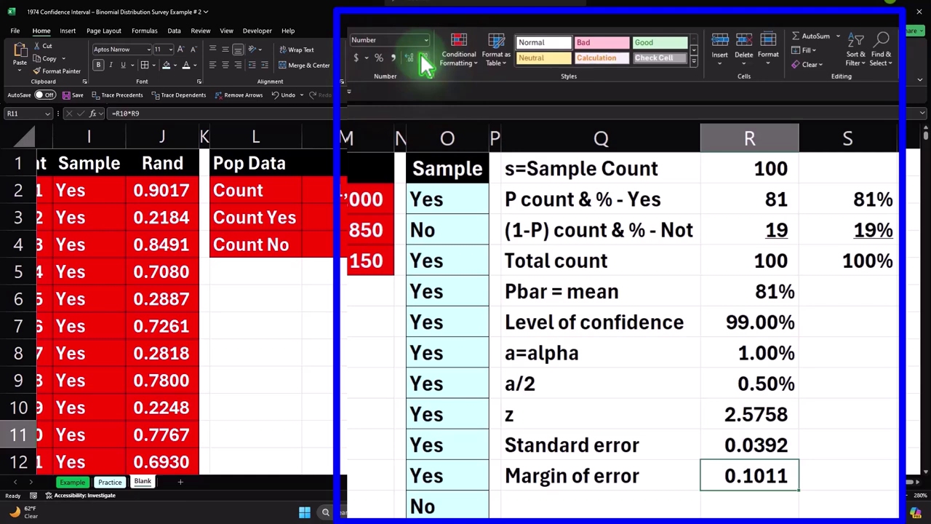
Check the bell curve on the Example sheet, and add the labels "Lower end" in Q12 and "Upper end" in Q13 on the Blank sheet.
left_click(72, 482)
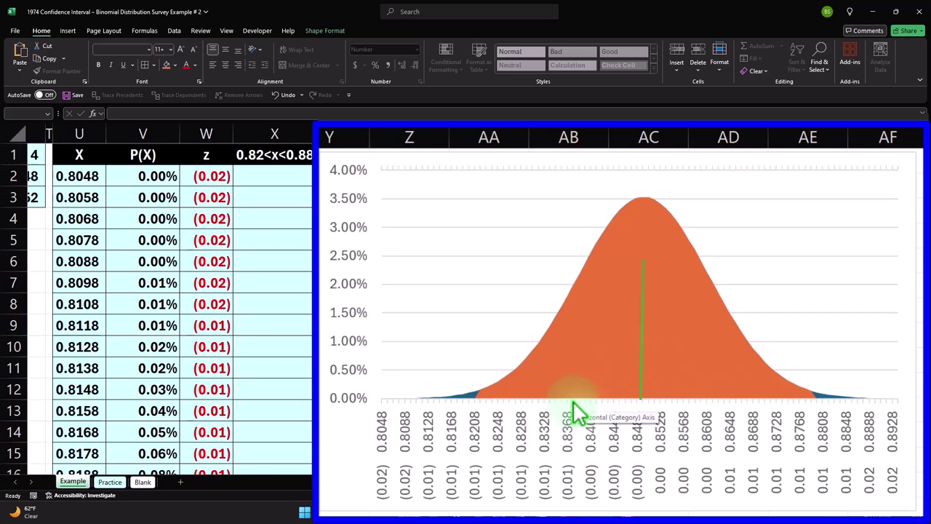
left_click(144, 483)
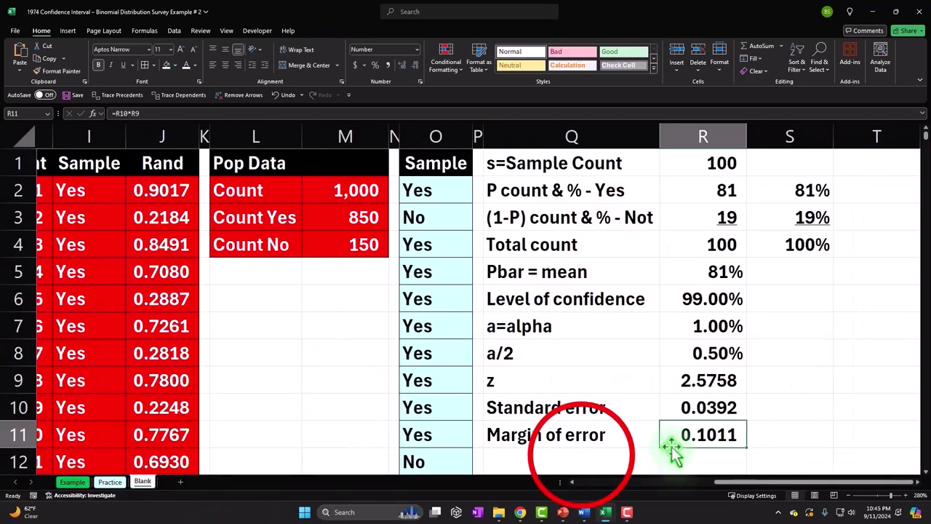
left_click(615, 493)
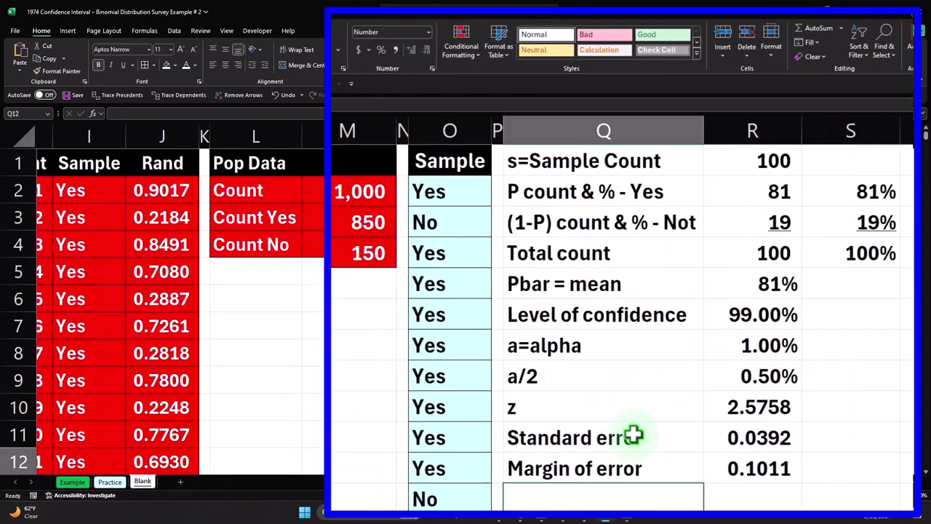
type("Lower end")
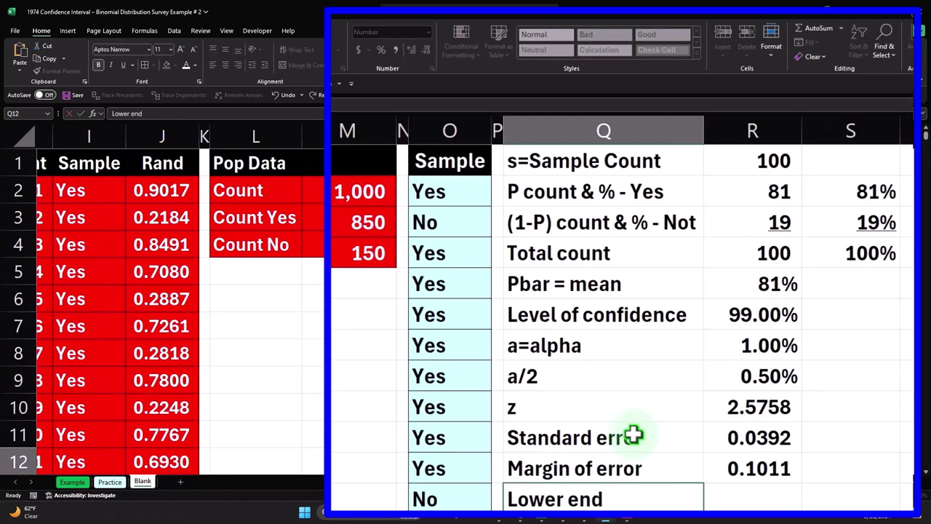
key("Return")
type("Upper end")
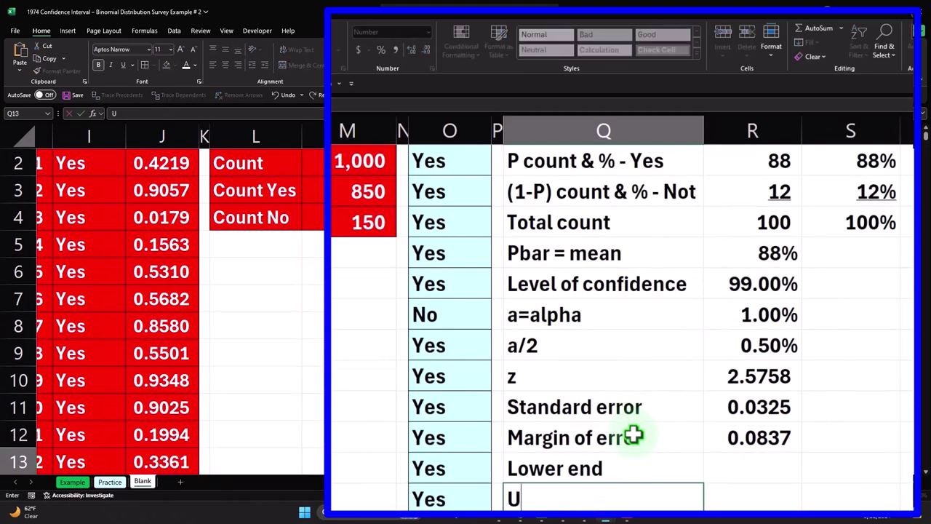
key("Tab")
Calculate the lower end in R12 as the Yes percentage minus the margin of error, with the formula =S2-R11.
key("Up")
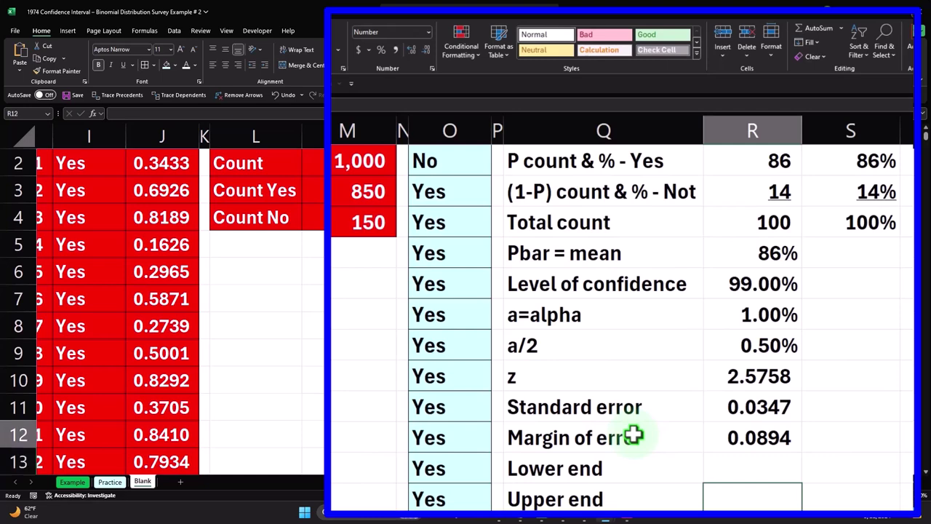
type("=")
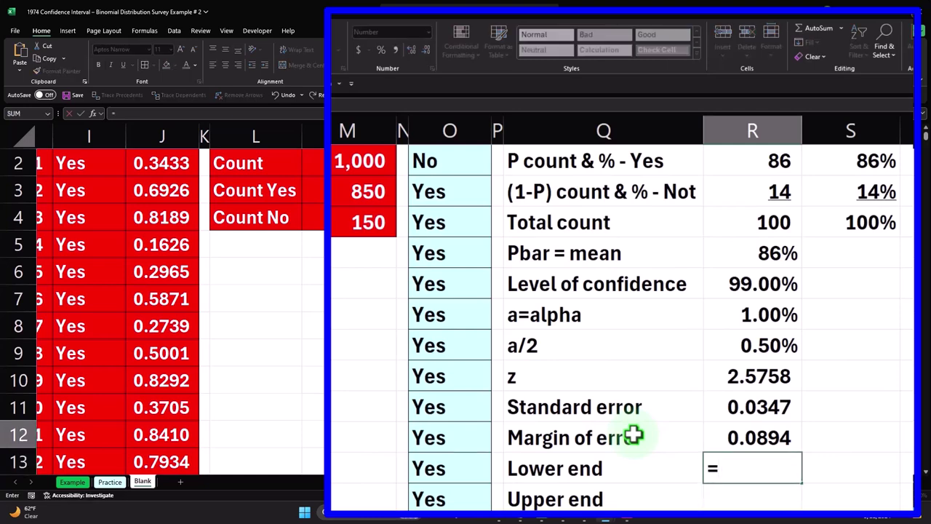
scroll(749, 271, "up", 1)
left_click(873, 189)
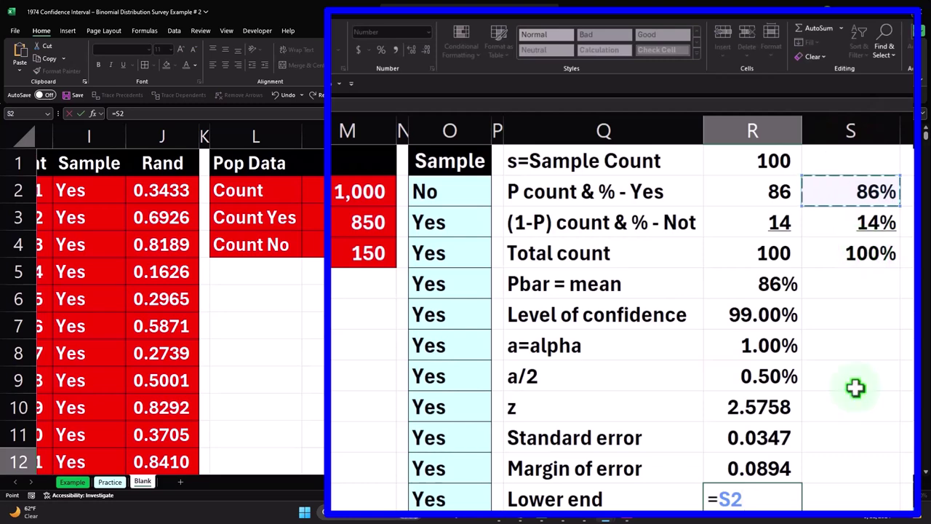
scroll(842, 365, "down", 1)
type("-")
left_click(790, 374)
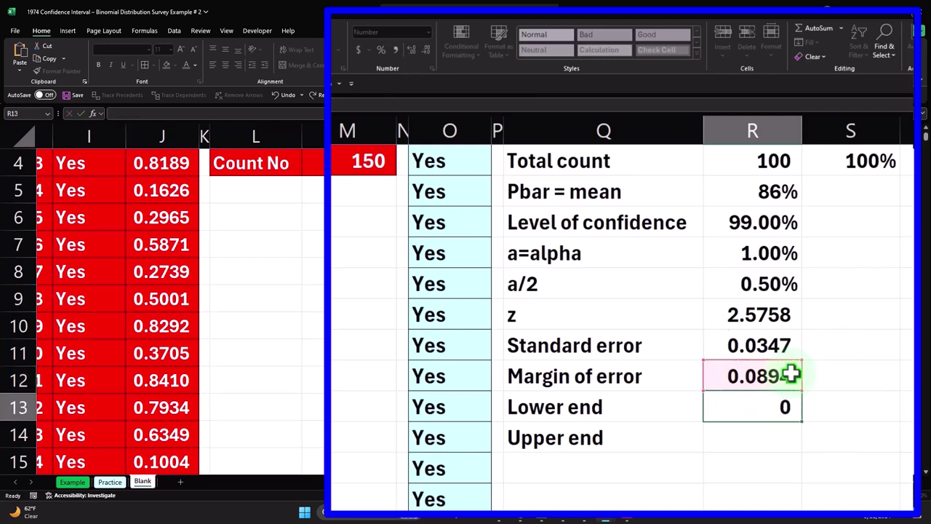
key("Return")
key("Up")
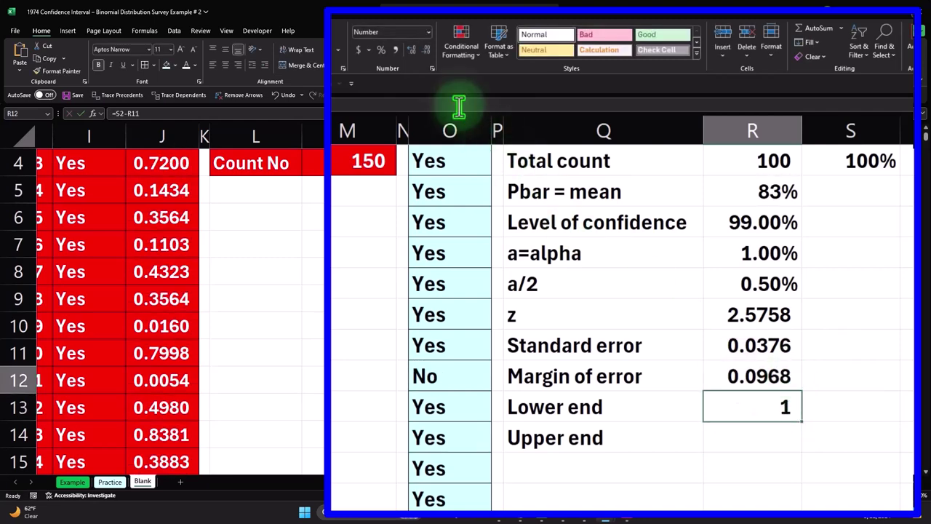
Format the lower end in R12 as a percentage with two decimal places.
left_click(379, 48)
left_click(413, 49)
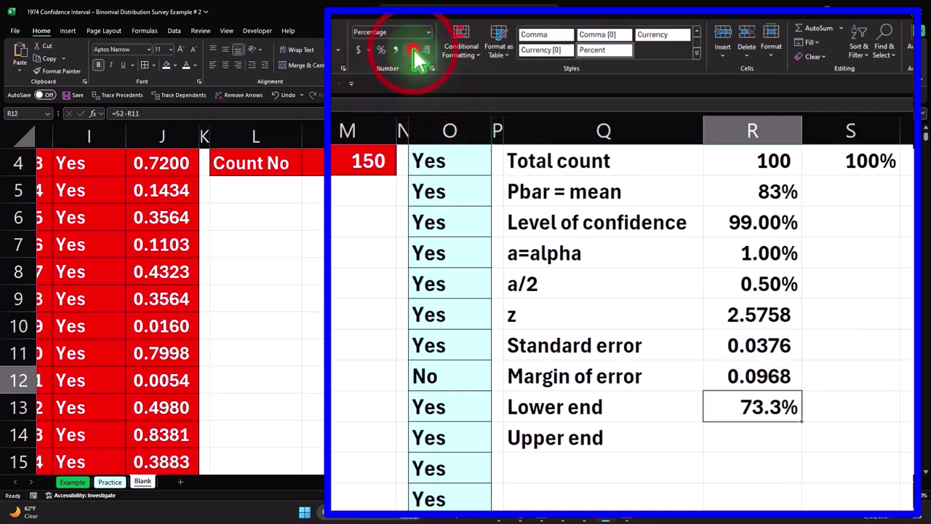
left_click(413, 49)
Calculate the upper end in R13 as the Yes percentage plus the margin of error, with the formula =S2+R11.
left_click(761, 436)
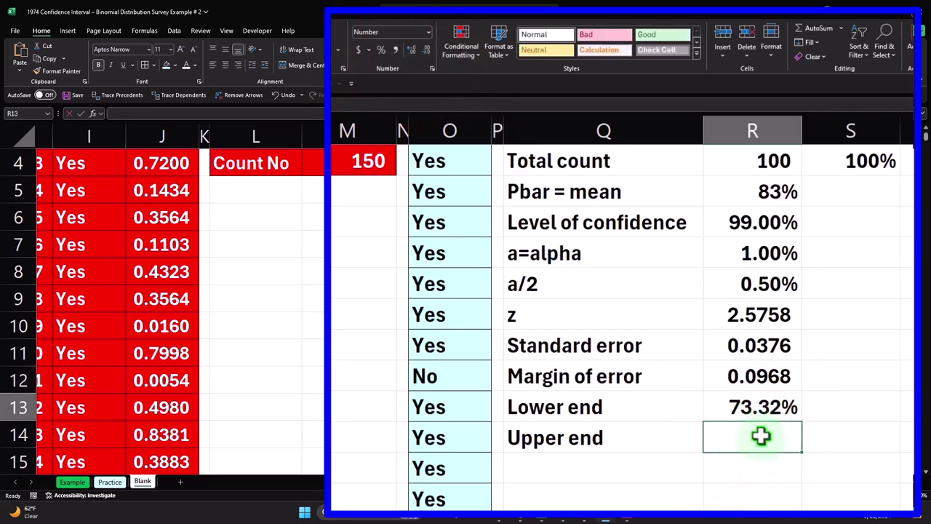
type("=")
scroll(761, 436, "up", 1)
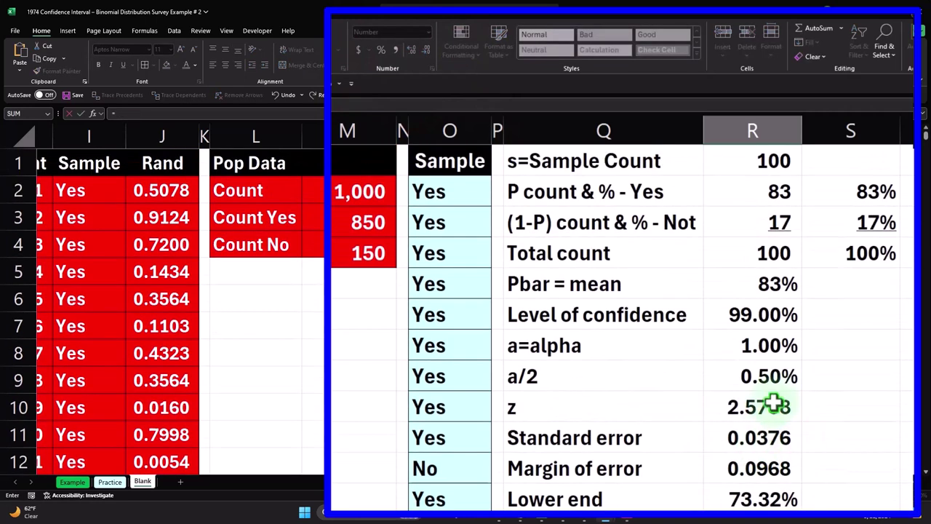
left_click(866, 191)
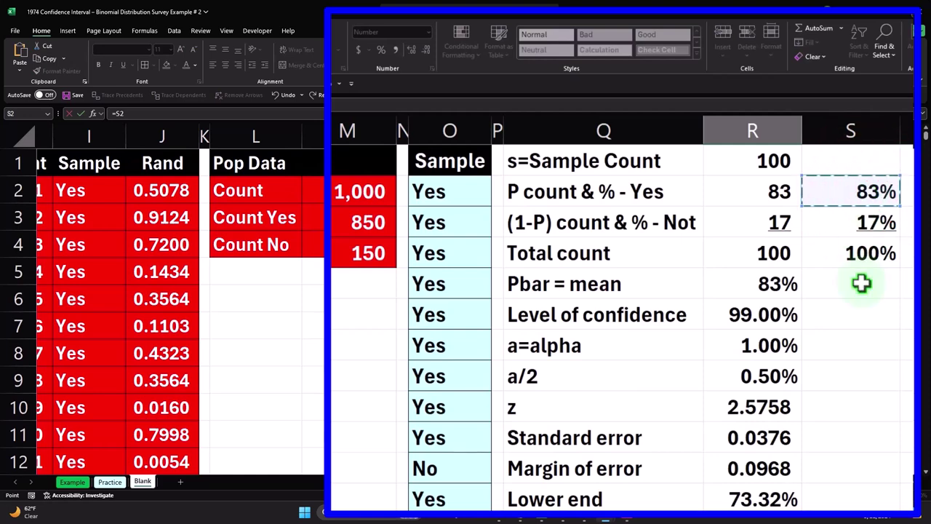
scroll(862, 284, "down", 2)
type("+")
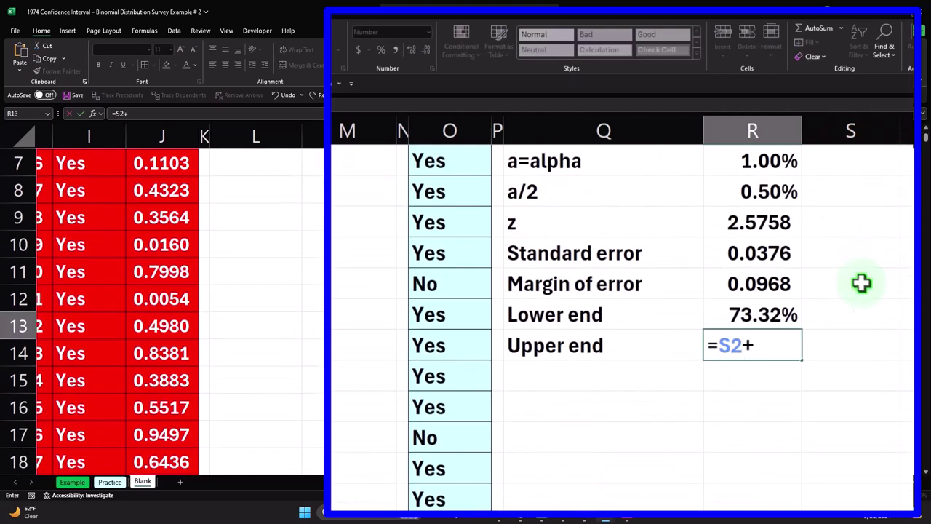
left_click(773, 284)
key("Return")
key("Up")
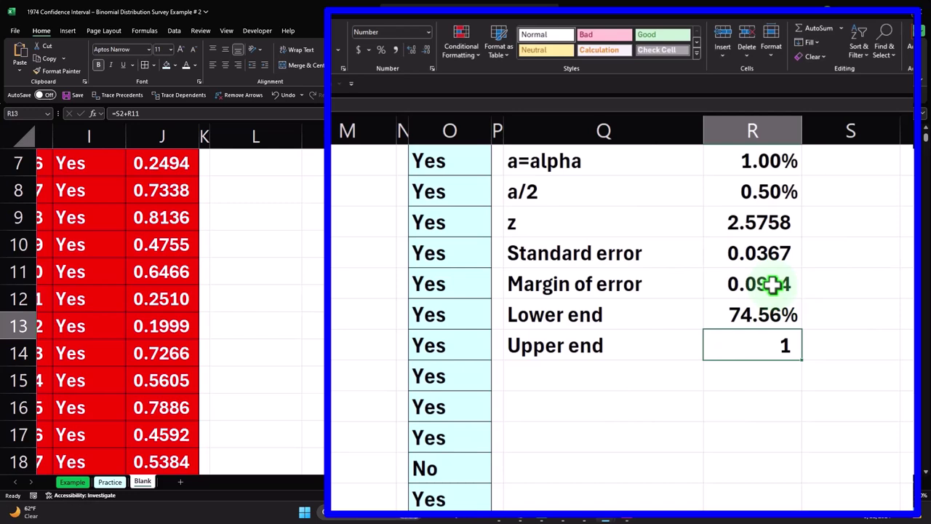
Format the upper end in R13 as a percentage with two decimal places.
left_click(382, 49)
left_click(415, 50)
left_click(411, 49)
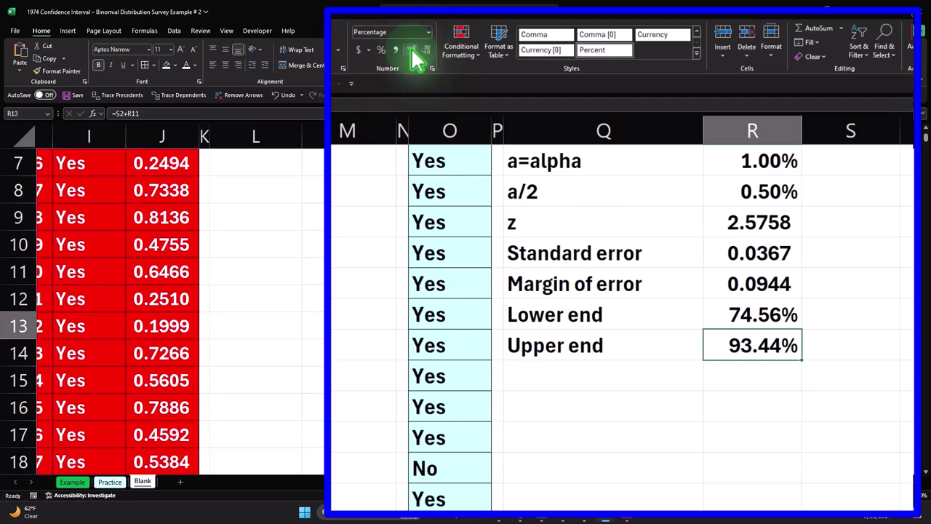
left_click(433, 294)
Review the finished confidence interval calculation in columns Q to S against the population data and the random sample.
scroll(435, 301, "up", 2)
scroll(434, 302, "up", 1)
scroll(434, 301, "down", 1)
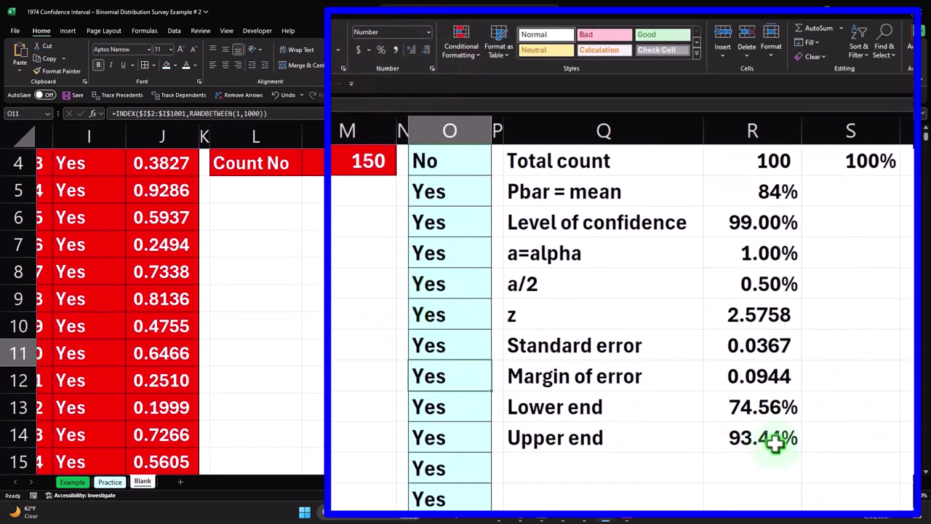
scroll(775, 442, "up", 1)
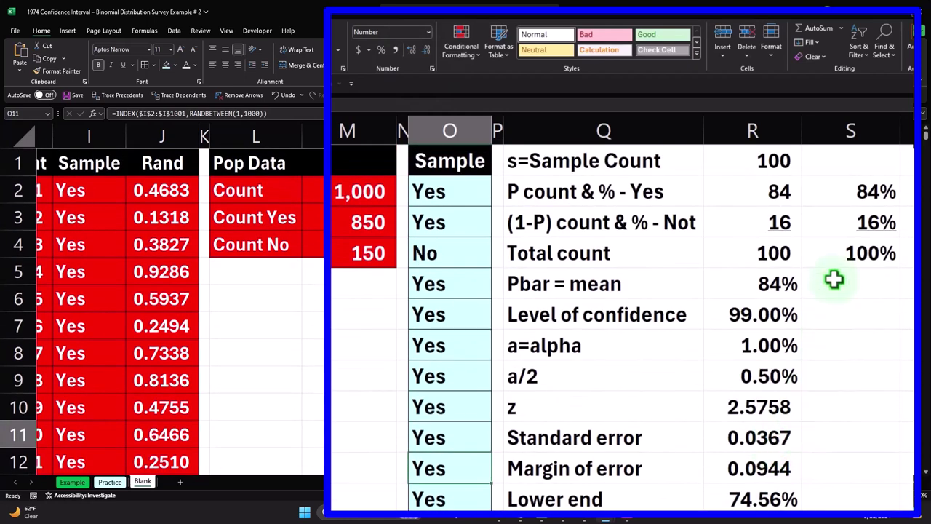
scroll(859, 201, "down", 1)
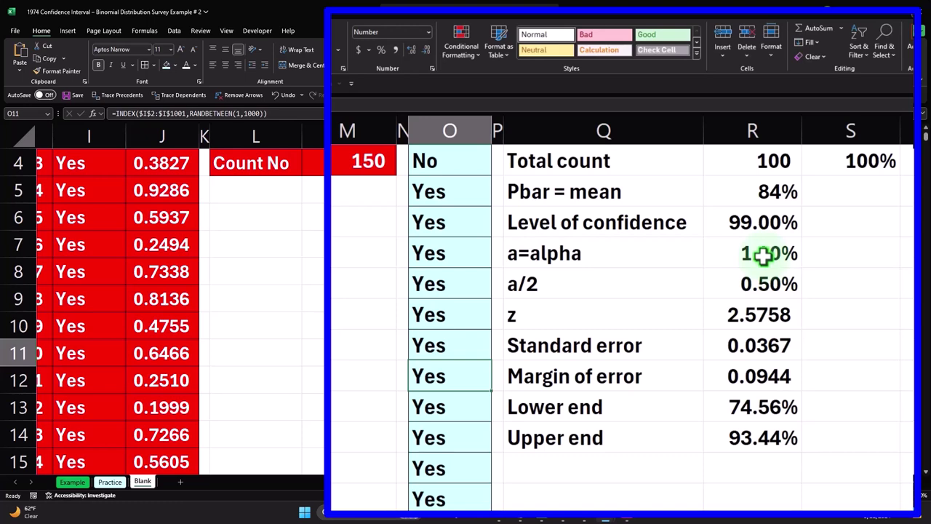
scroll(751, 311, "up", 1)
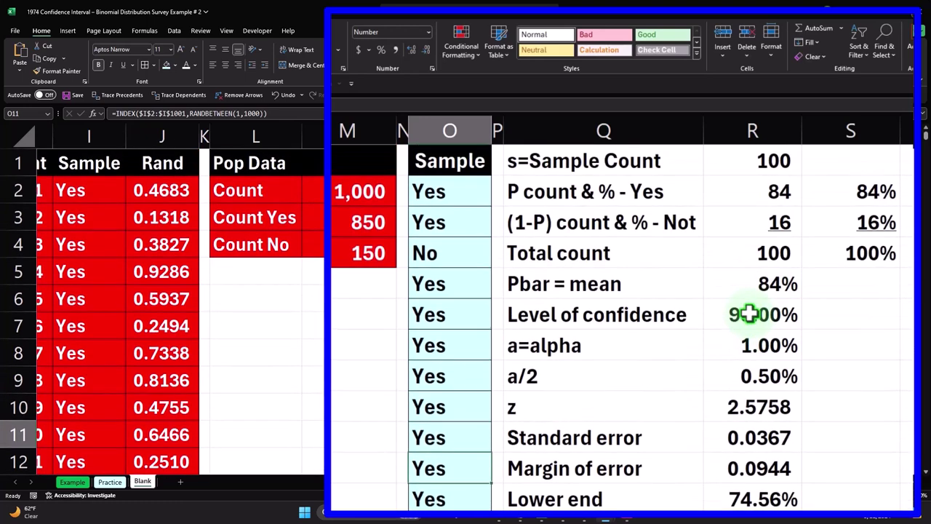
left_click_drag(812, 508, 807, 509)
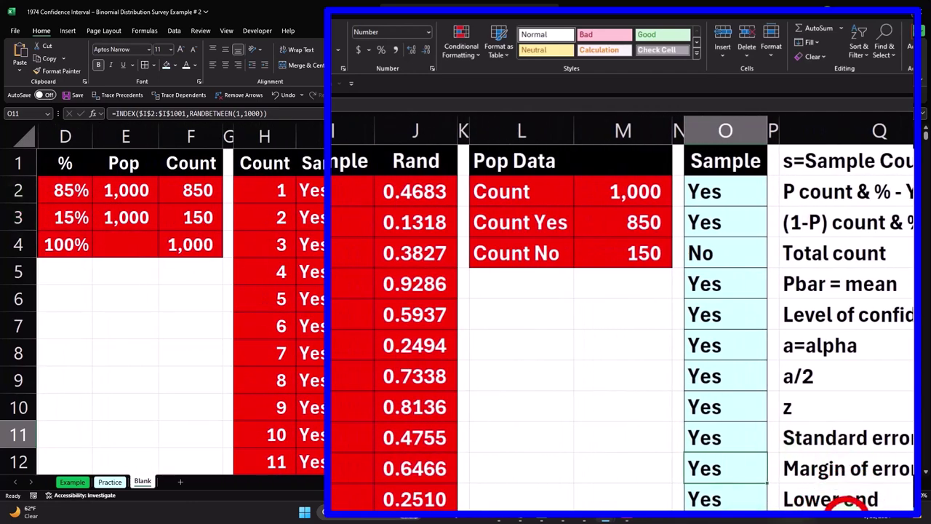
scroll(848, 502, "right", 5)
scroll(909, 435, "down", 2)
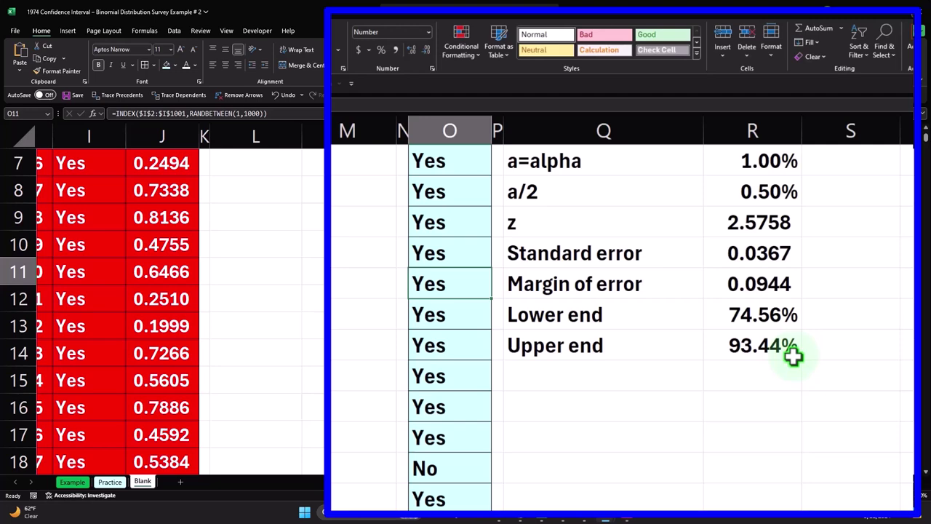
scroll(793, 352, "up", 1)
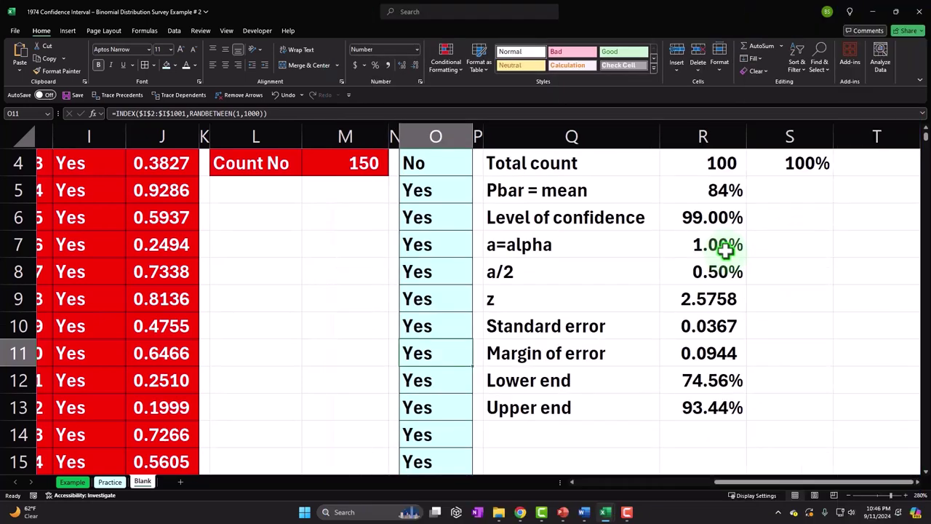
scroll(698, 250, "up", 1)
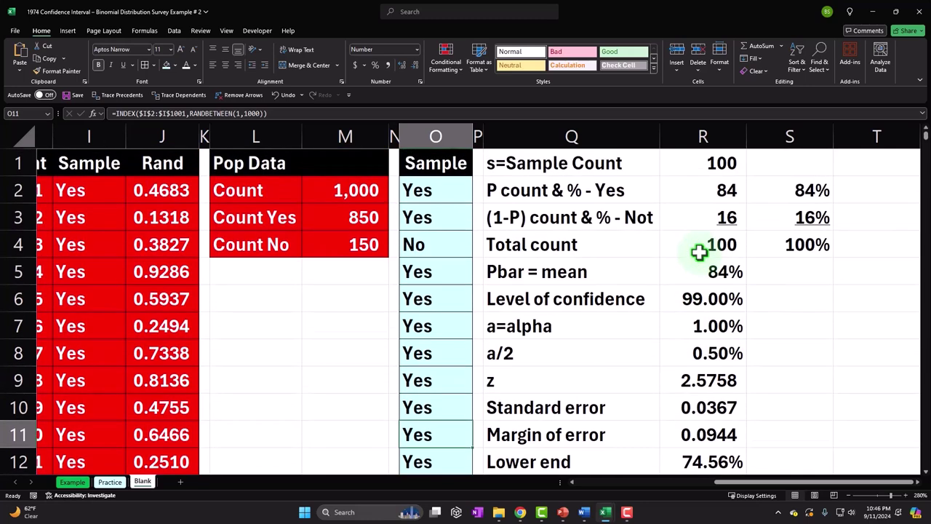
Apply cell borders and the light cyan fill to the calculation table Q1:R13 and the percentages in S2:S4.
scroll(699, 251, "down", 1, "ctrl")
scroll(700, 251, "down", 1)
scroll(702, 258, "up", 1)
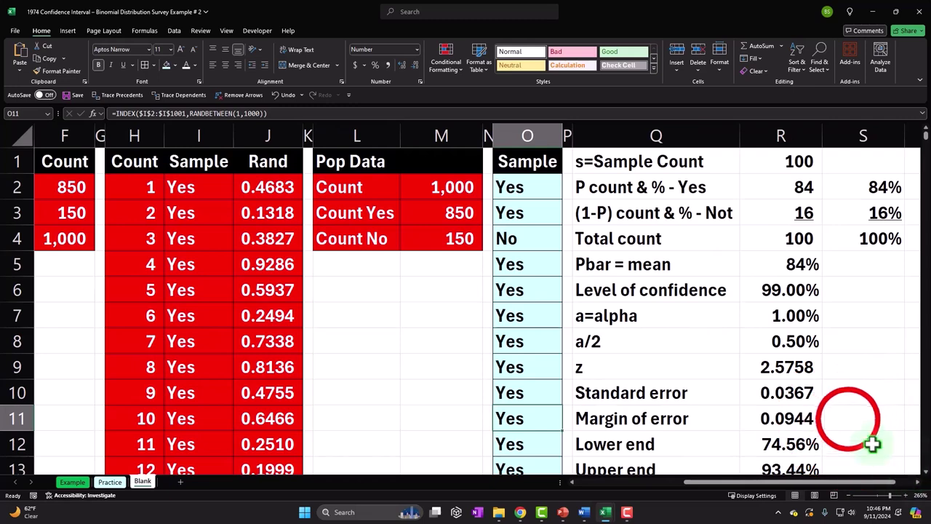
left_click(848, 419)
left_click(833, 371)
scroll(836, 371, "down", 1, "ctrl")
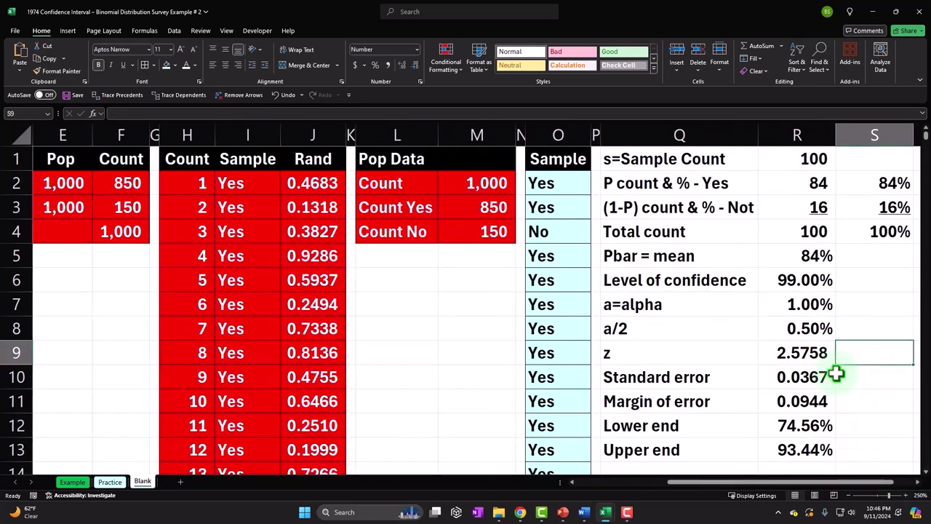
left_click(918, 482)
left_click(918, 483)
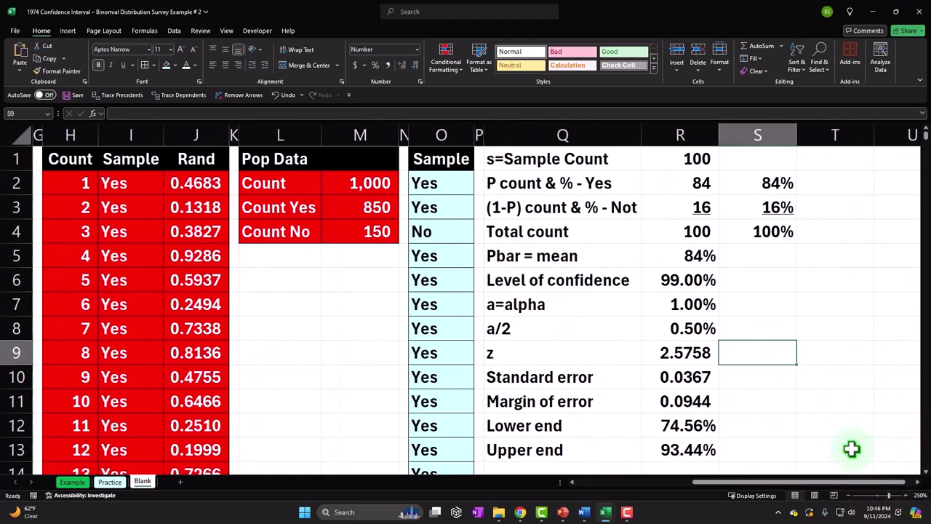
left_click_drag(535, 158, 665, 445)
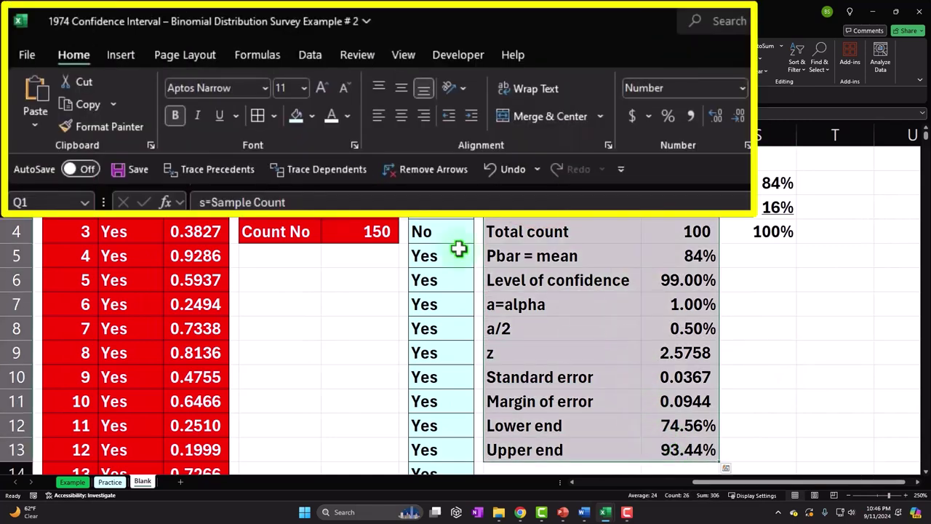
left_click(252, 116)
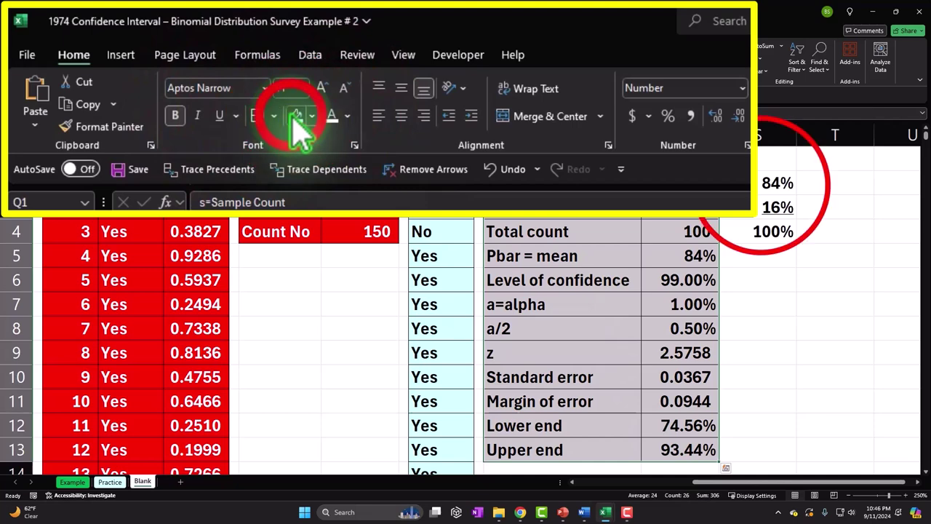
left_click_drag(757, 184, 761, 222)
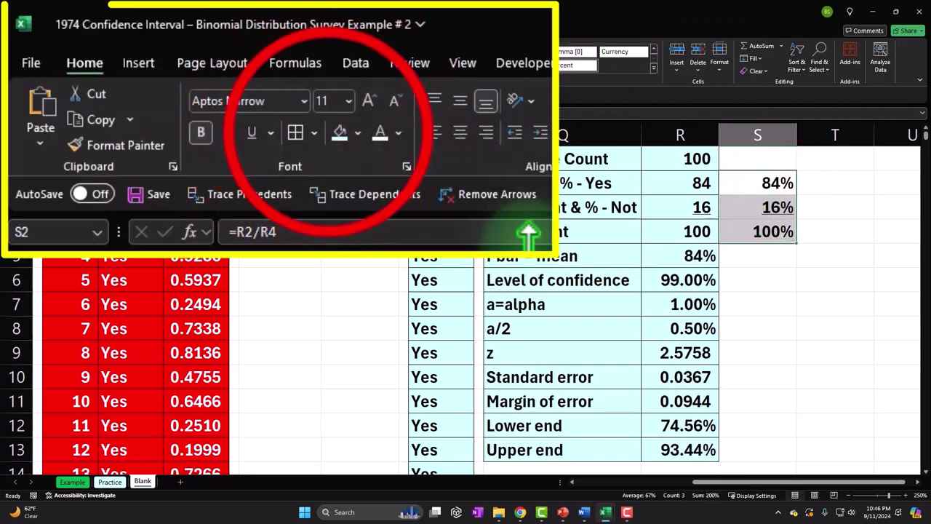
left_click(302, 138)
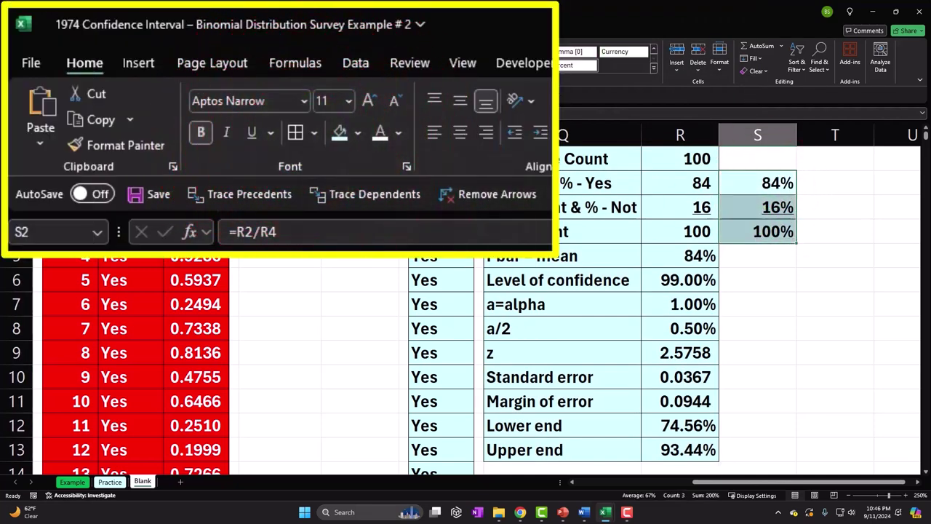
left_click(672, 236)
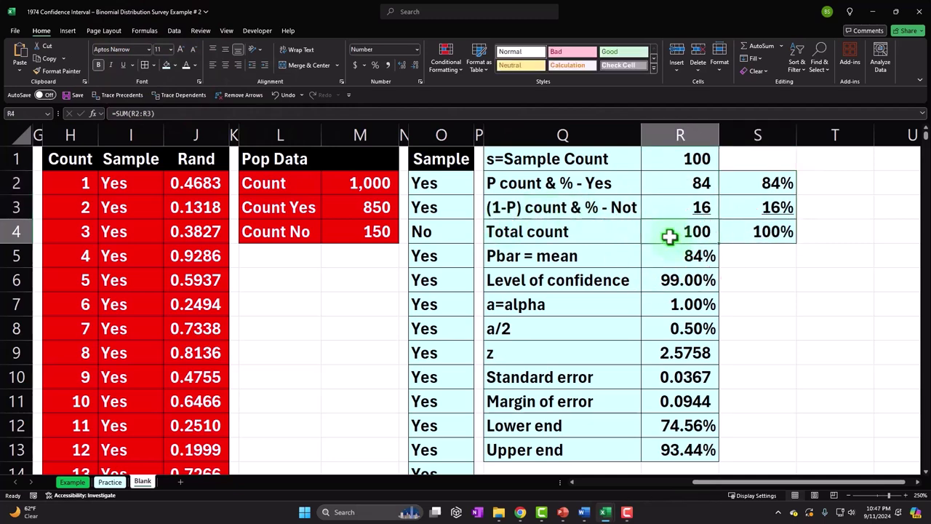
Copy the narrow column format of spacer column P to column T with the Format Painter.
key("Right")
key("Right")
key("Right")
key("Right")
key("Right")
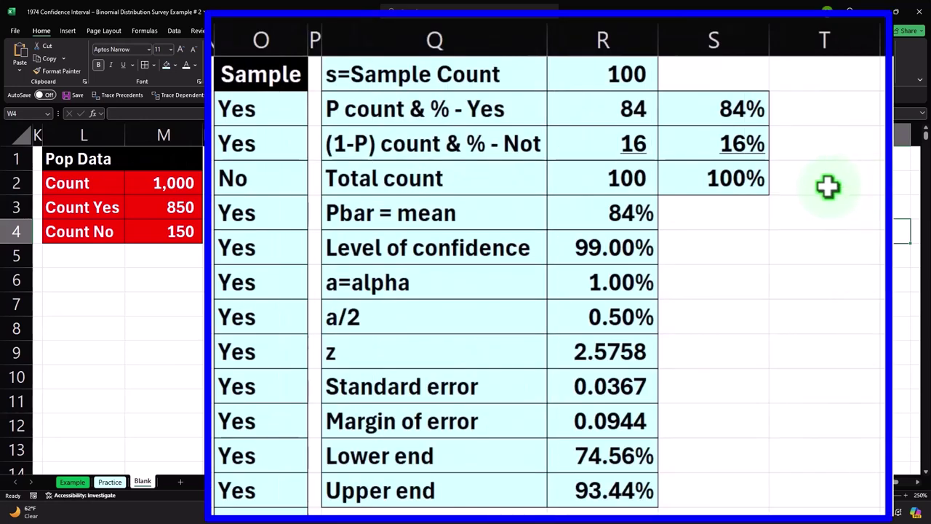
left_click(316, 36)
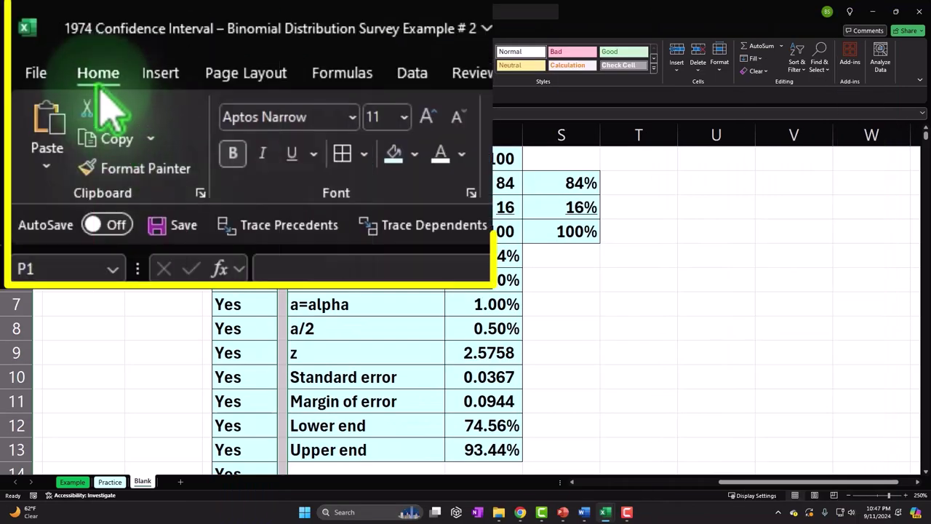
left_click(57, 71)
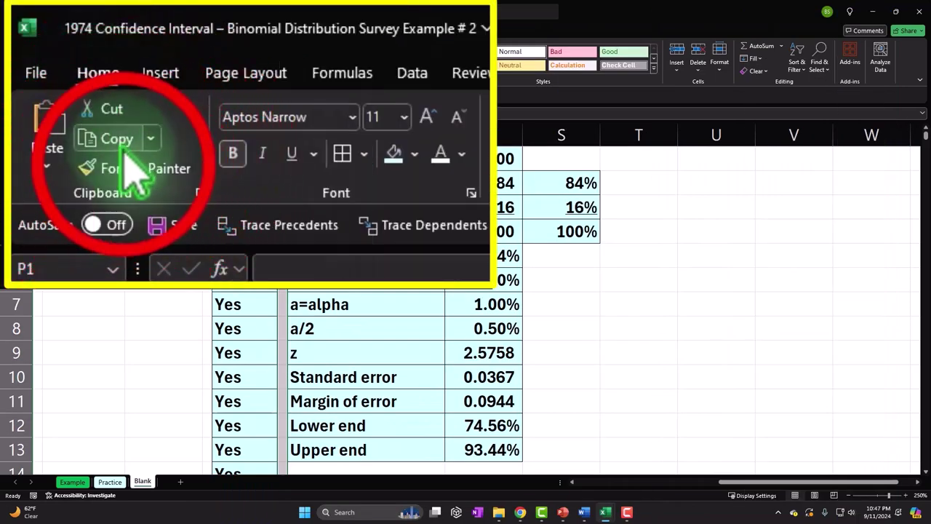
left_click(639, 134)
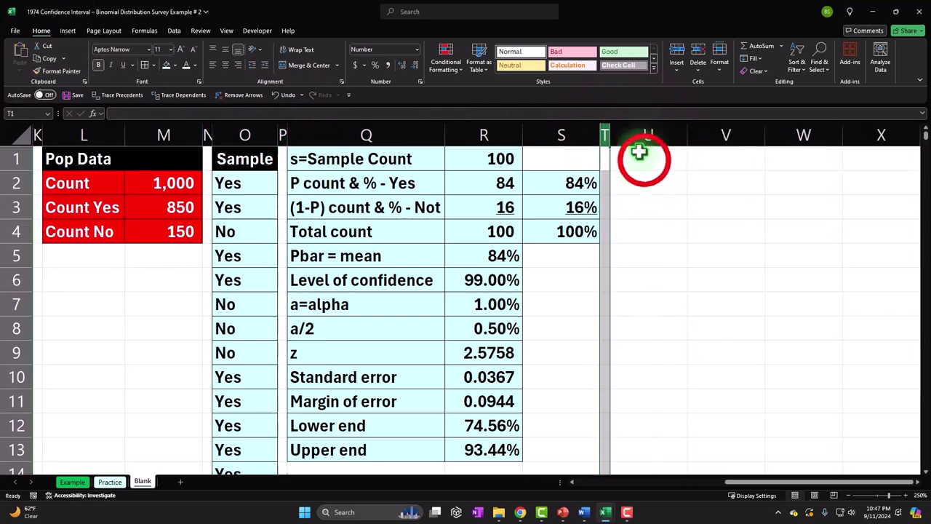
Enter the header "z" in cell U1 and give the cell a black fill.
left_click(645, 160)
type("z")
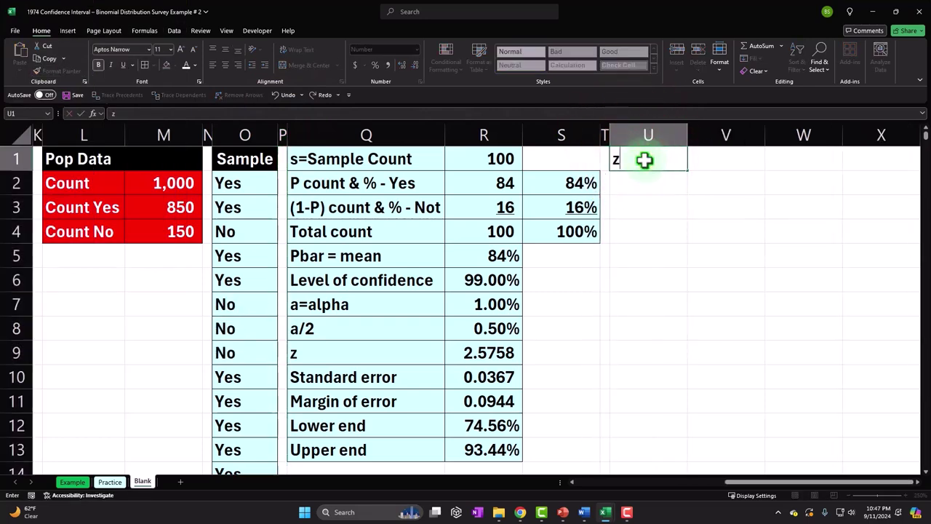
key("Return")
left_click(645, 160)
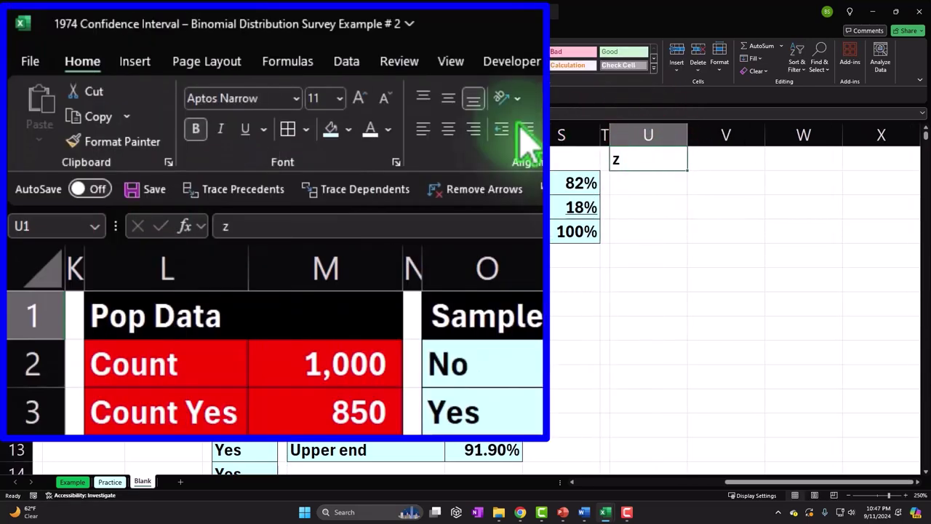
left_click(347, 129)
left_click(345, 179)
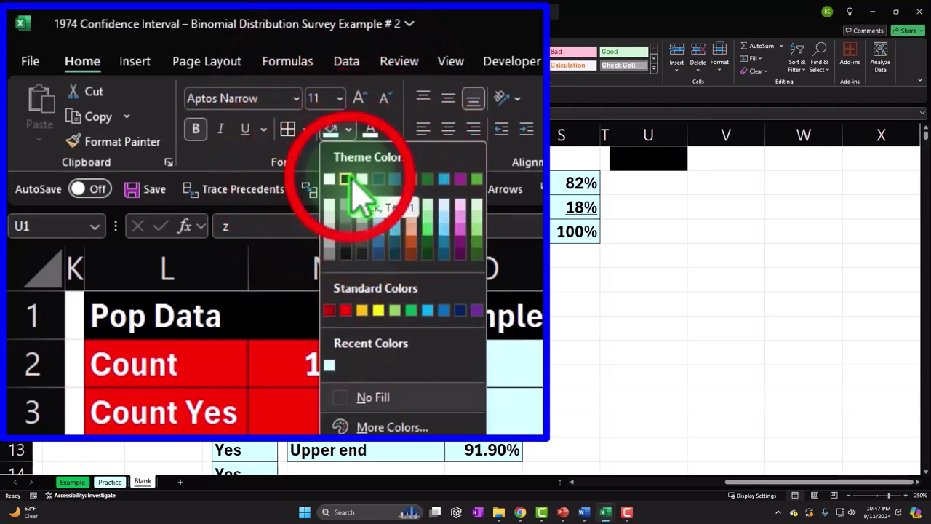
Format the z header in cell U1 with a black fill and white, centered text.
left_click(353, 179)
left_click(375, 130)
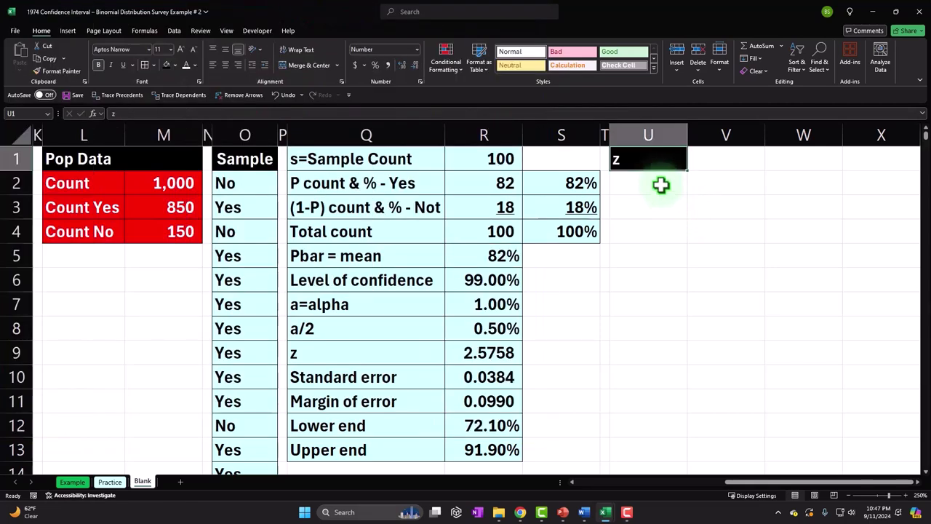
left_click(225, 65)
Enter the first two z values, -4 in U2 and -3.99 in U3.
left_click(640, 181)
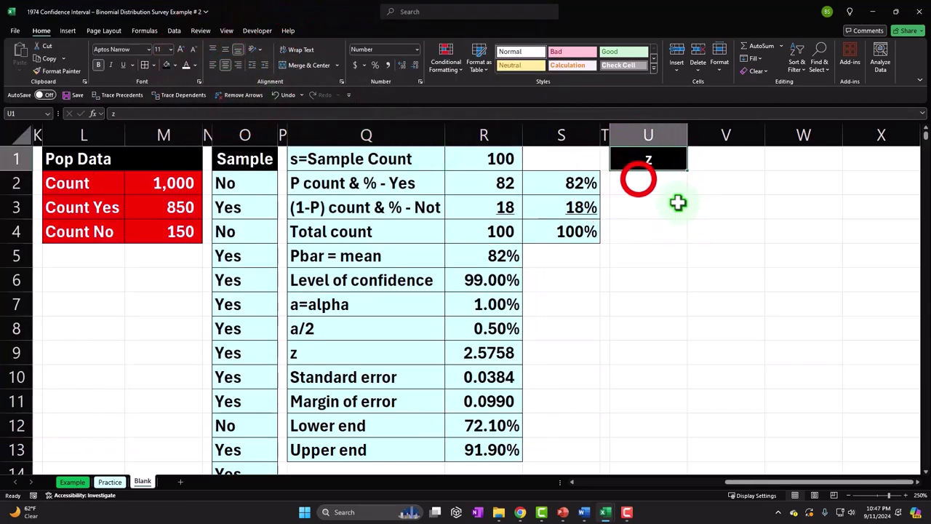
type("-")
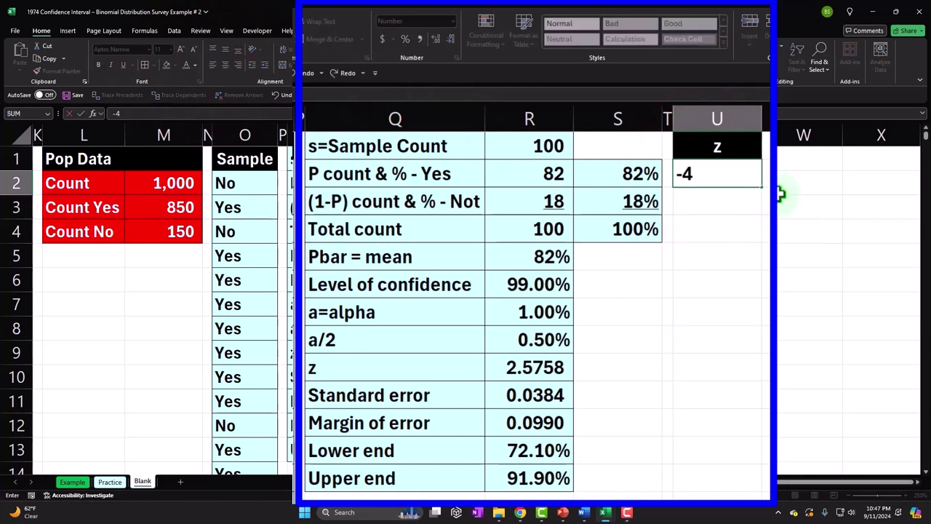
type("4")
key("Return")
type("-")
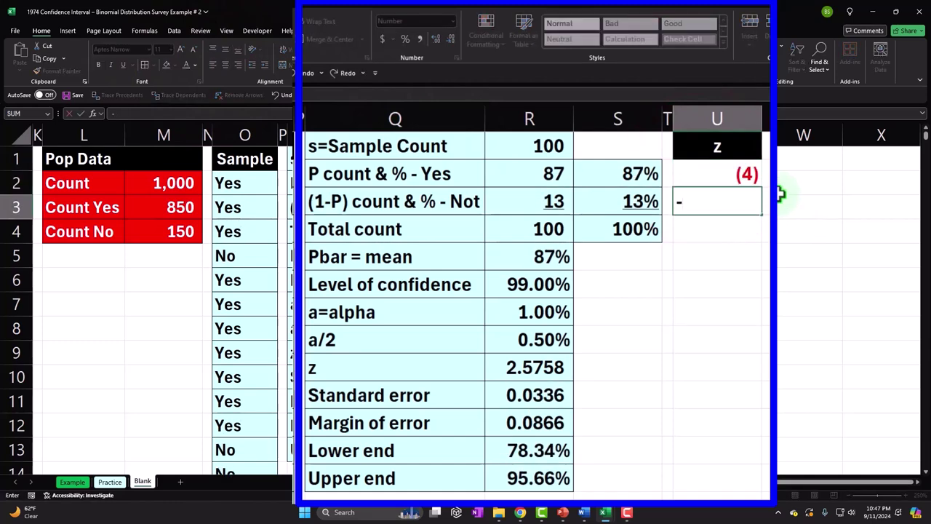
type("3.9")
key("Return")
Show U2:U3 with two decimal places and extend the z series down column U to 4.00 in row 802.
key("Up")
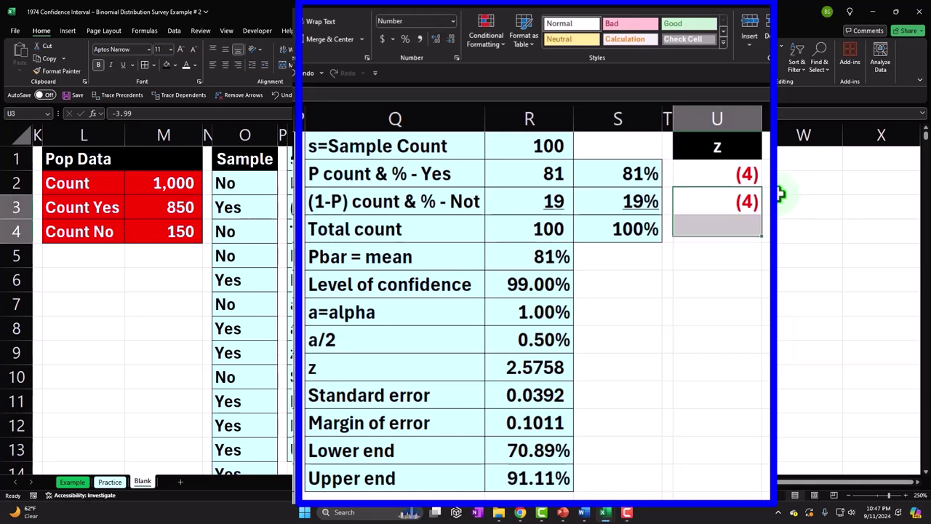
key("Up")
key("Down")
key("shift+Up")
left_click(443, 41)
left_click(441, 41)
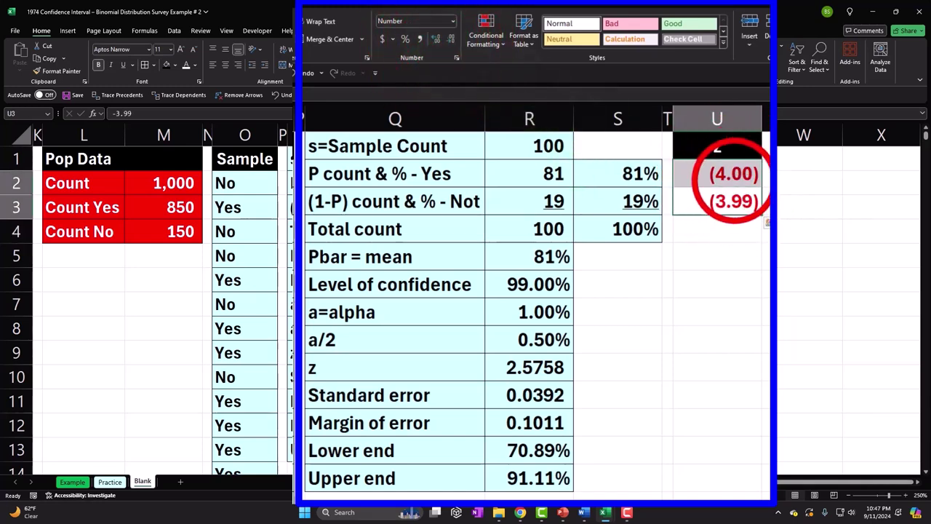
left_click_drag(729, 176, 661, 196)
left_click_drag(925, 400, 904, 137)
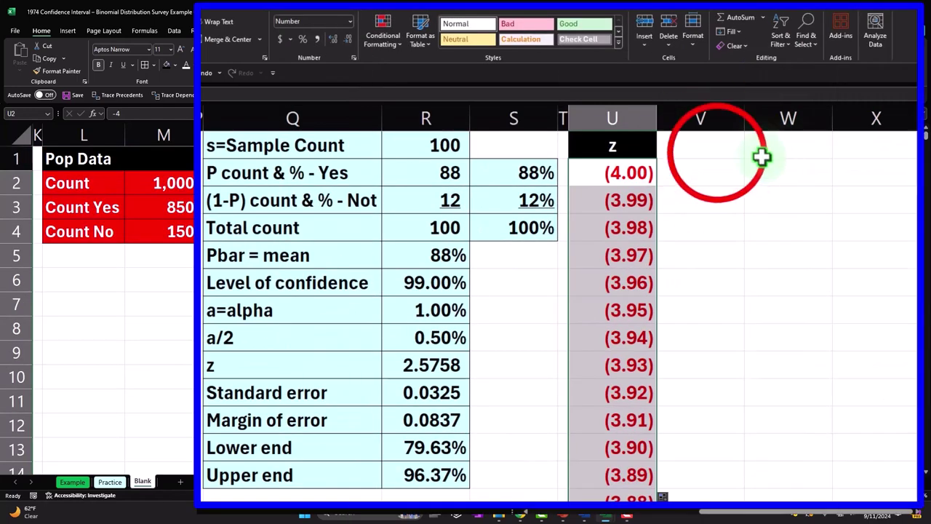
Enter the header "X" in cell V1.
left_click(717, 148)
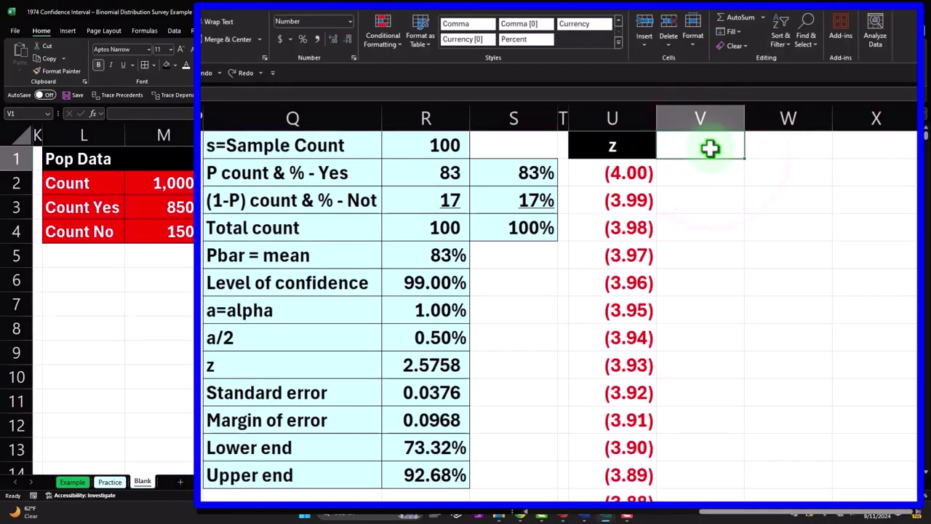
type("X")
key("Return")
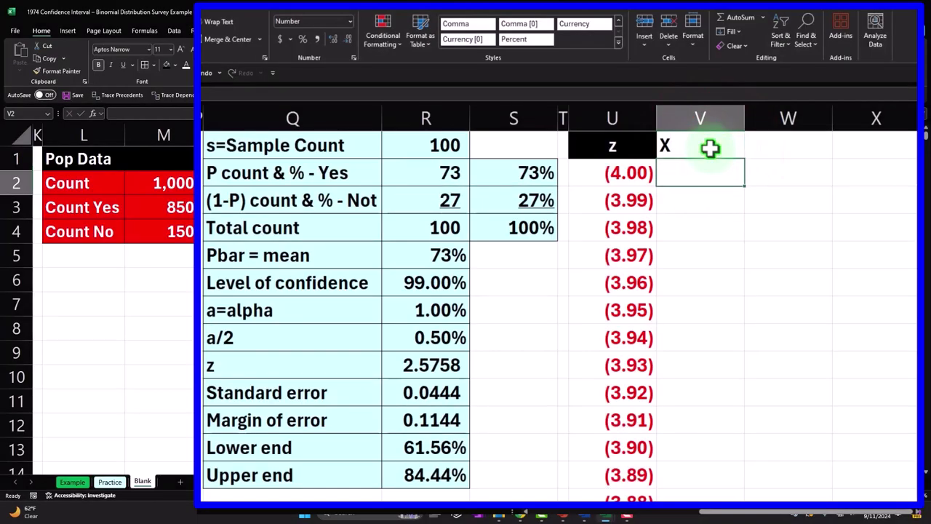
Enter the formula =S2+U2*R10 in V2 to convert the z value to X from the mean and standard error.
key("Left")
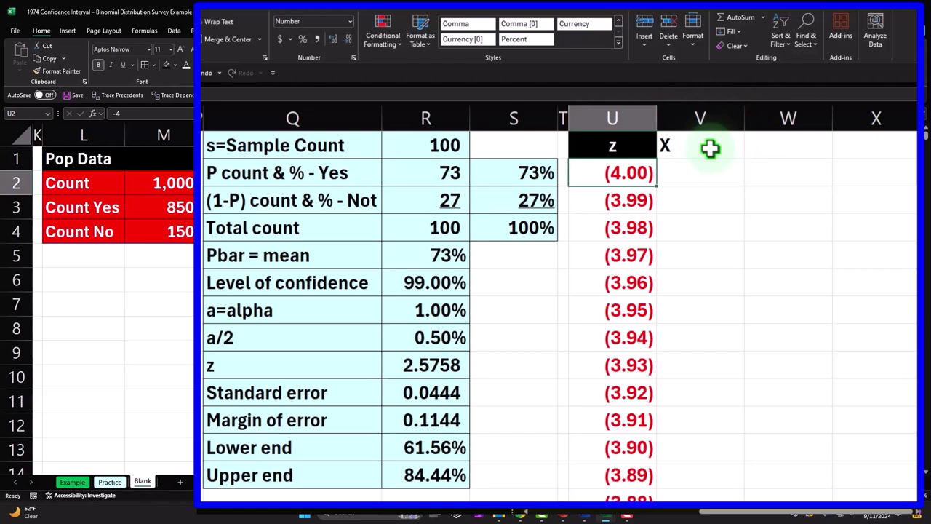
key("Right")
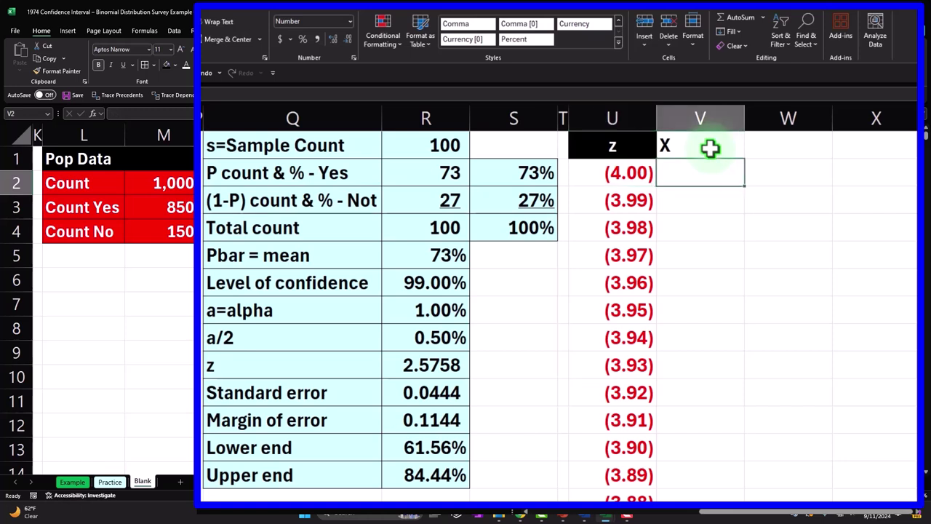
type("=")
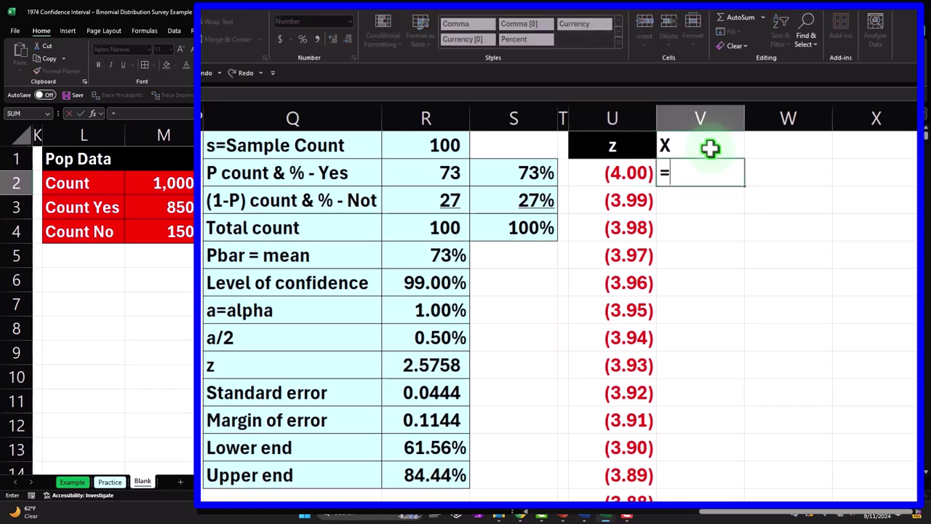
key("Left")
key("Left")
key("Left")
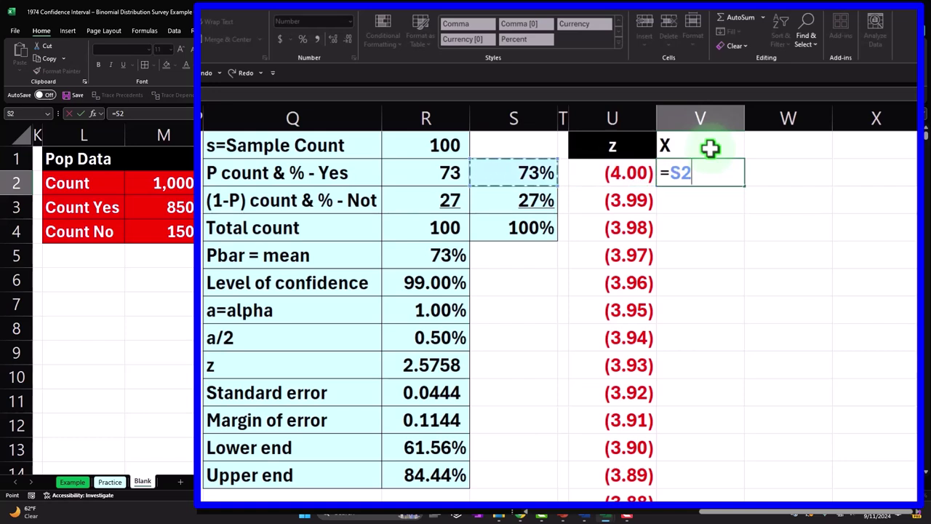
type("+")
left_click(624, 176)
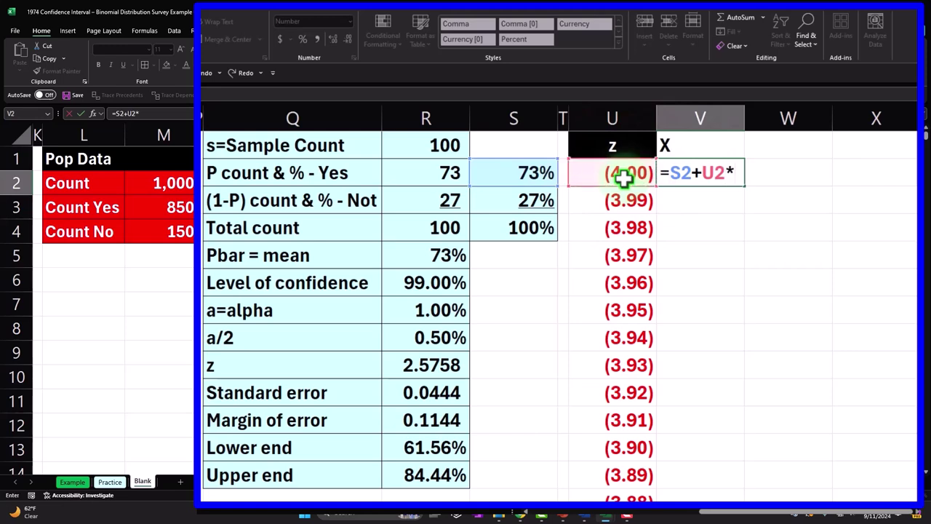
left_click(435, 393)
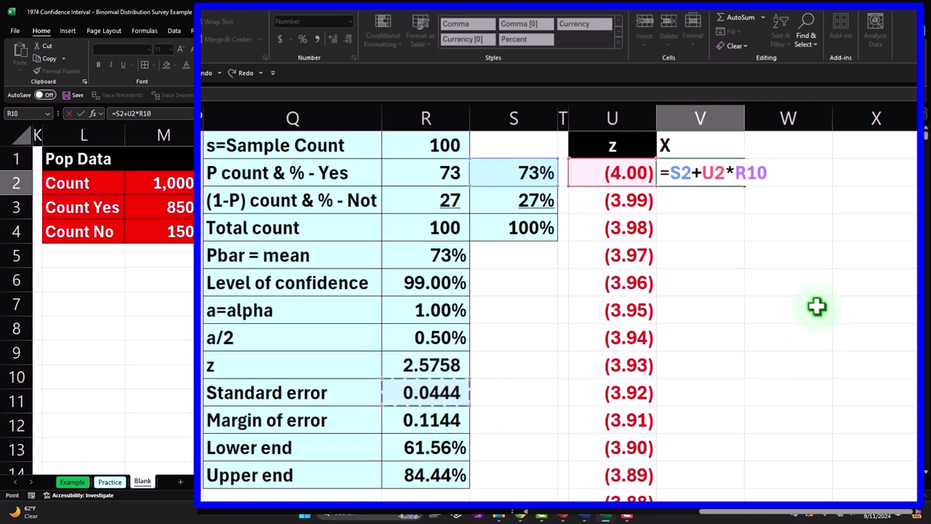
key("Return")
Format V2 as a percentage with two decimal places.
key("Up")
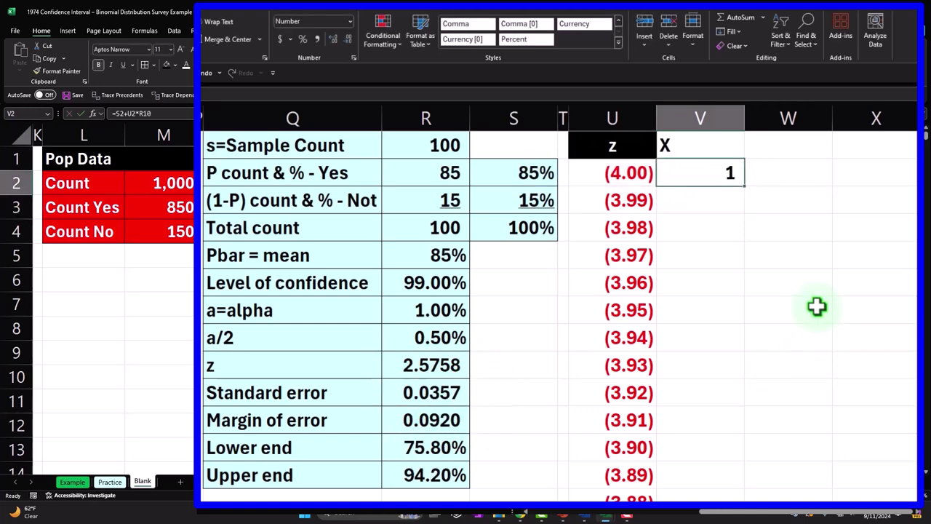
left_click(306, 41)
left_click(333, 39)
left_click(332, 39)
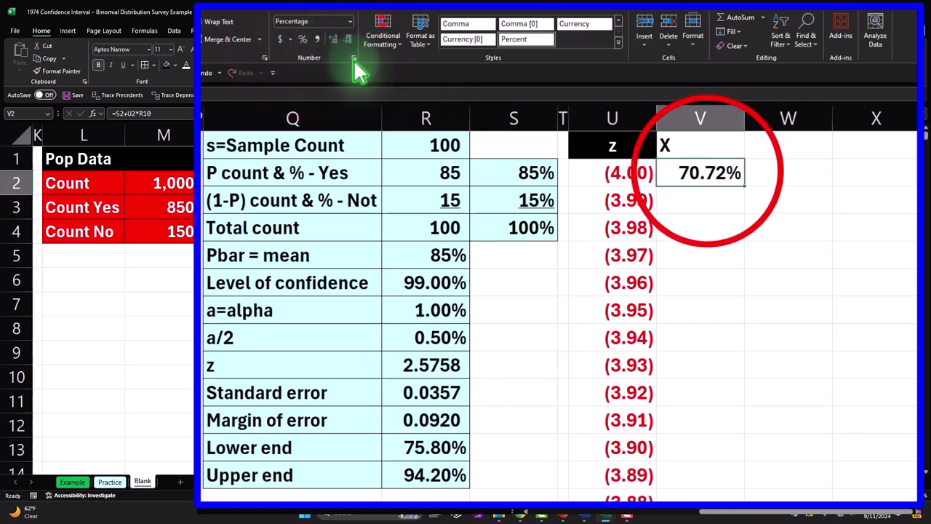
Make the S2 and R10 references in the V2 formula absolute, giving =$S$2+U2*$R$10.
double_click(702, 175)
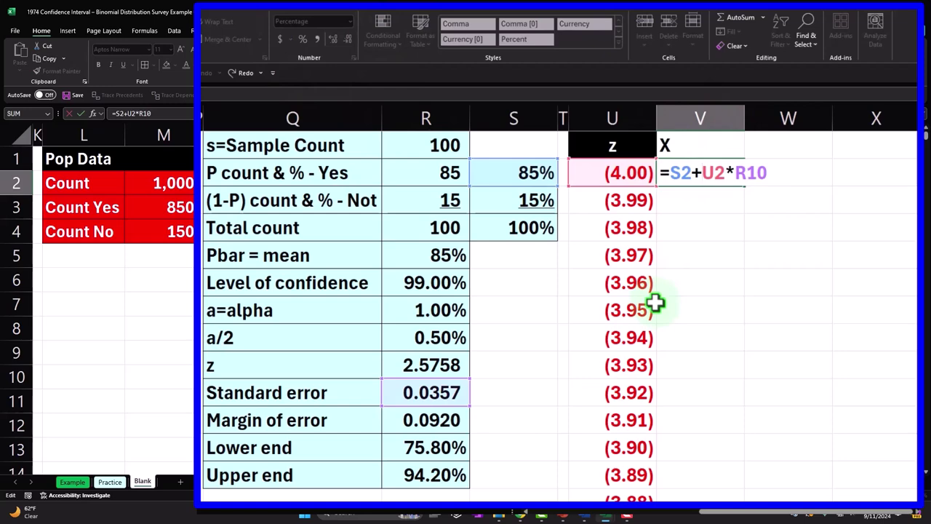
left_click(698, 178)
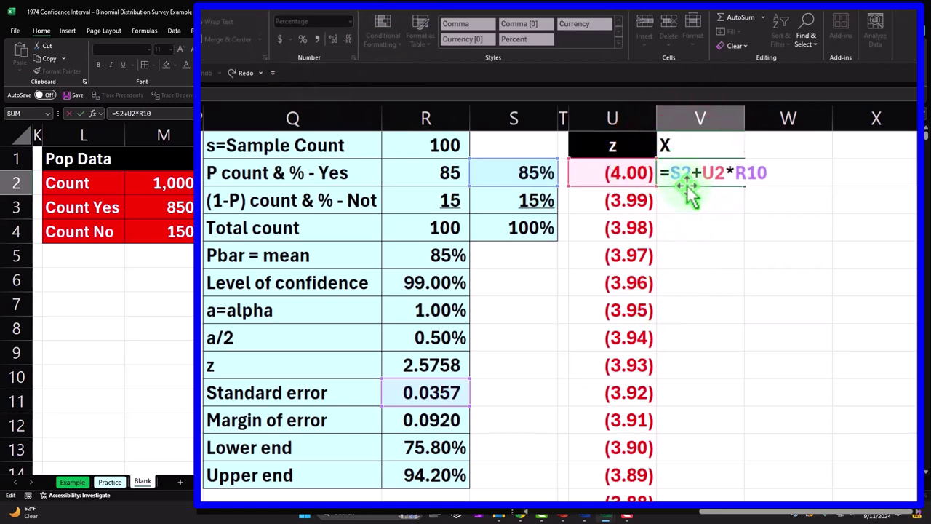
key("F4")
left_click(755, 175)
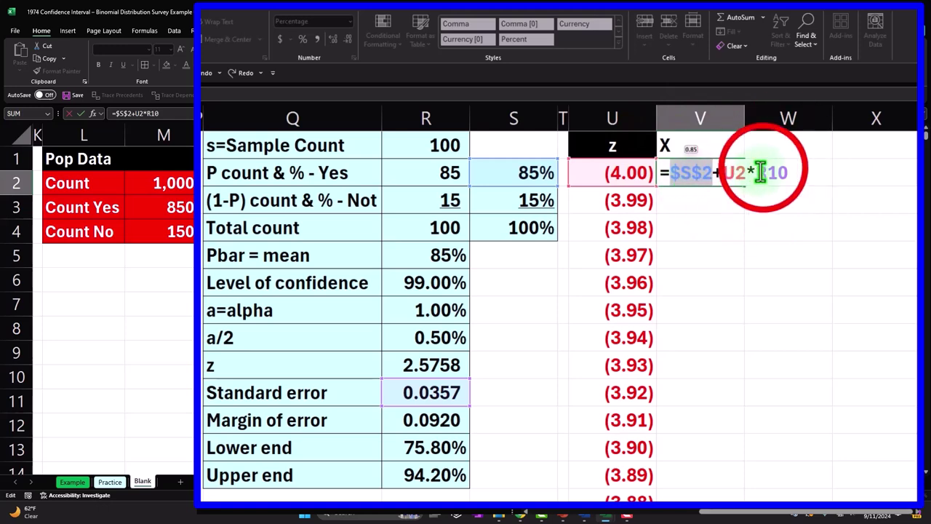
key("F4")
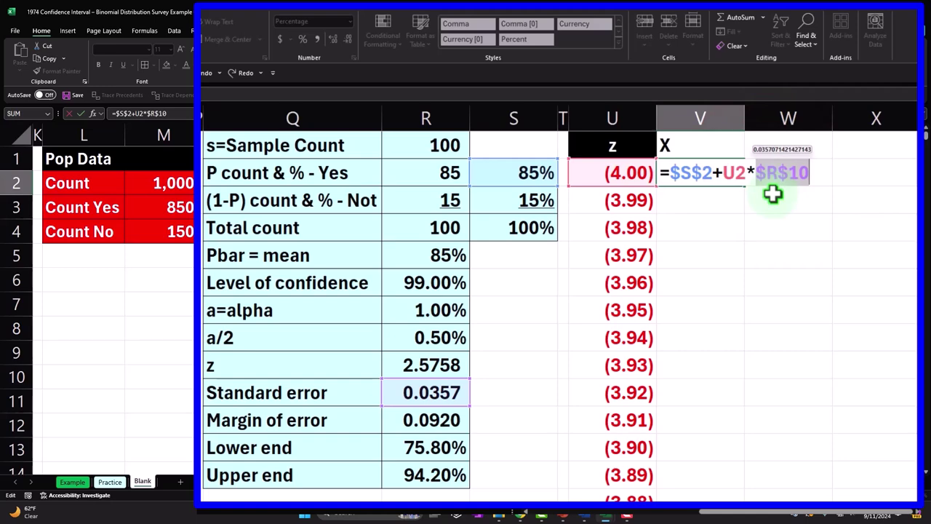
key("Return")
Copy the X formula from V2 down column V to row 802 and check the filled range.
left_click(723, 174)
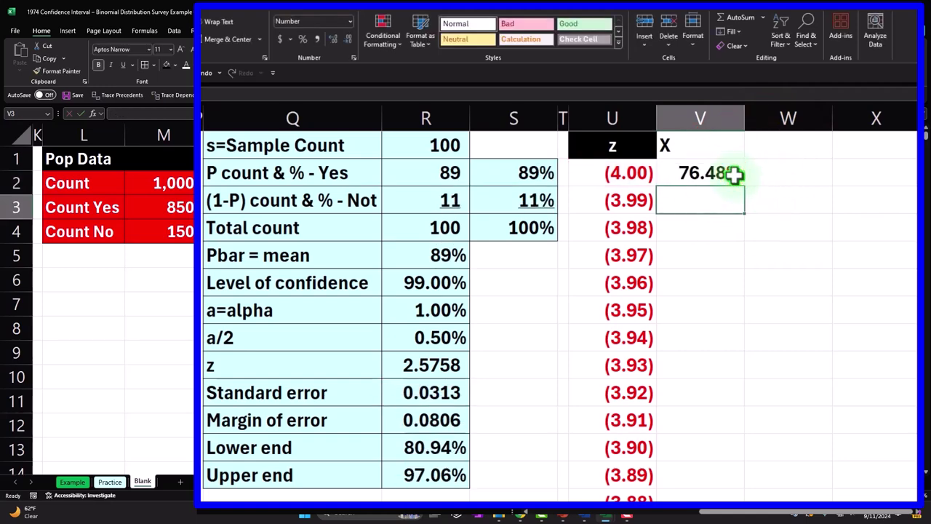
double_click(741, 183)
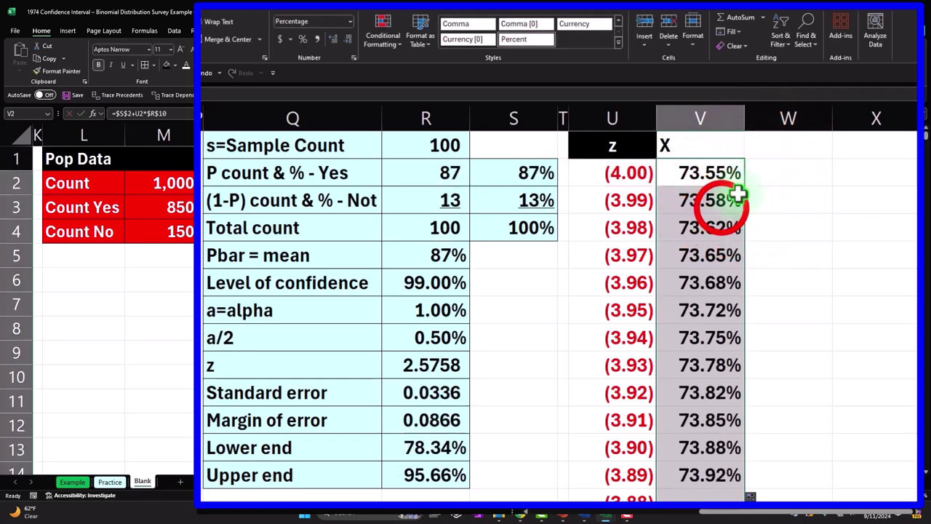
left_click(720, 206)
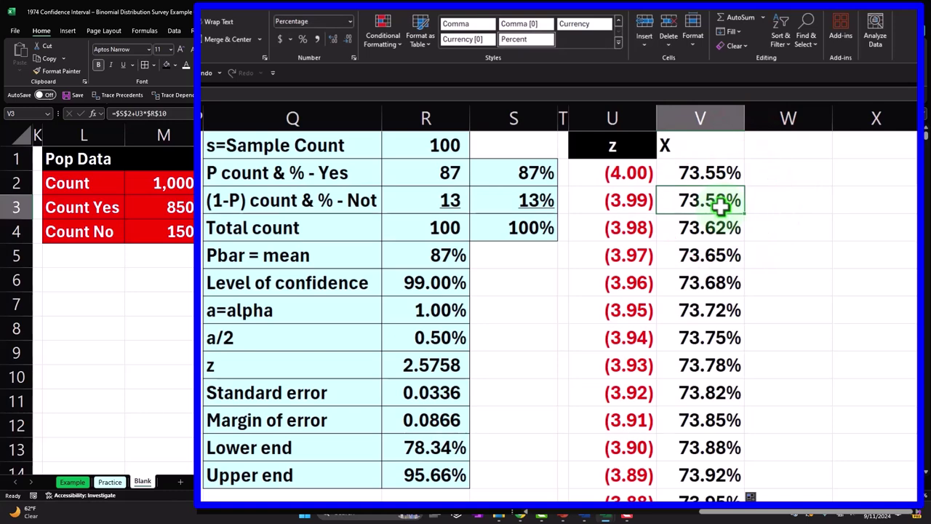
key("ctrl+shift+Down")
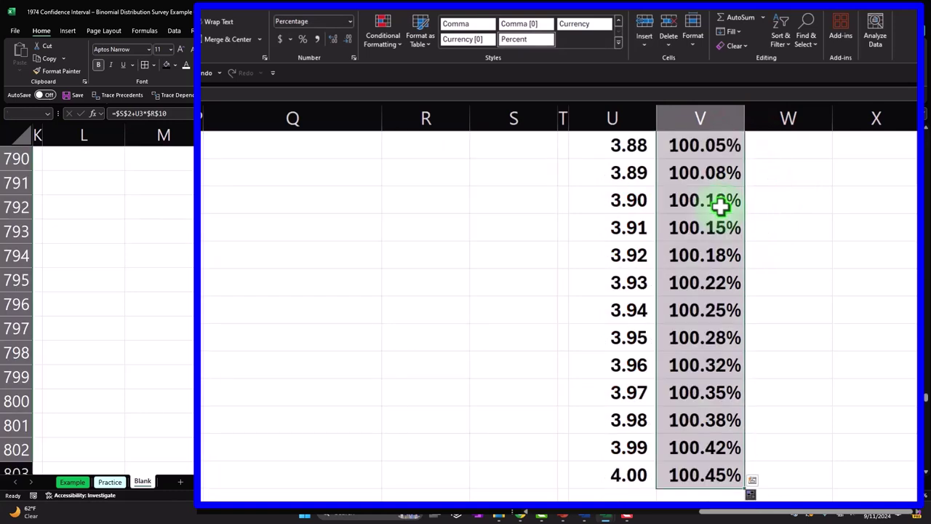
Enter the header "P(x)" in cell W1.
left_click(925, 406)
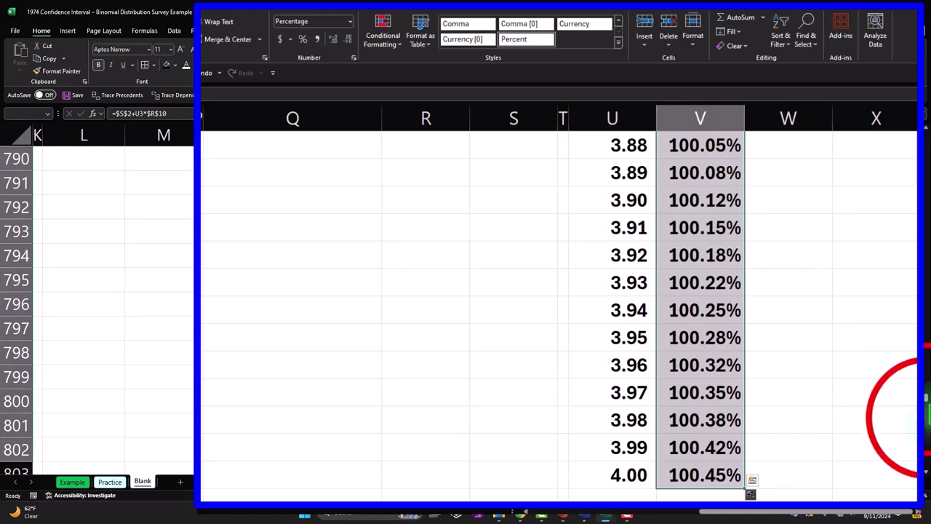
left_click_drag(925, 406, 913, 127)
left_click(783, 145)
type("P")
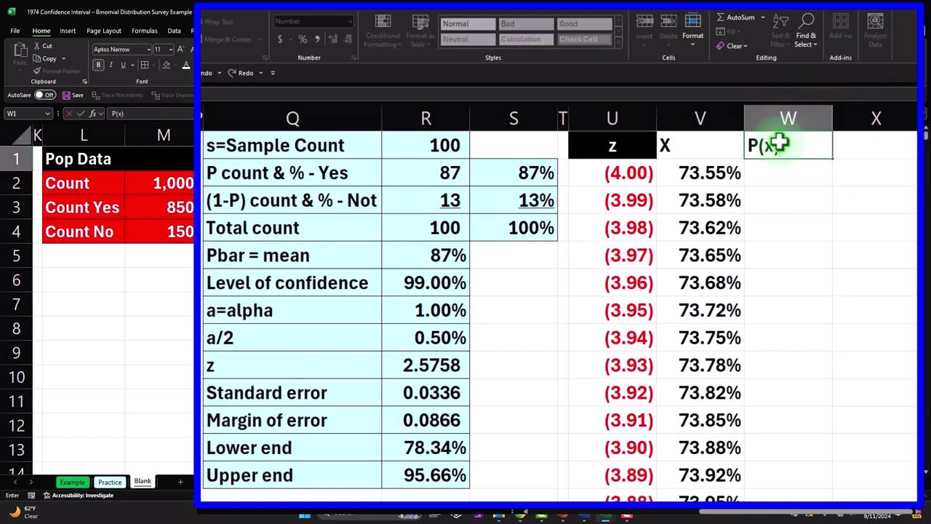
type("(x)")
key("Return")
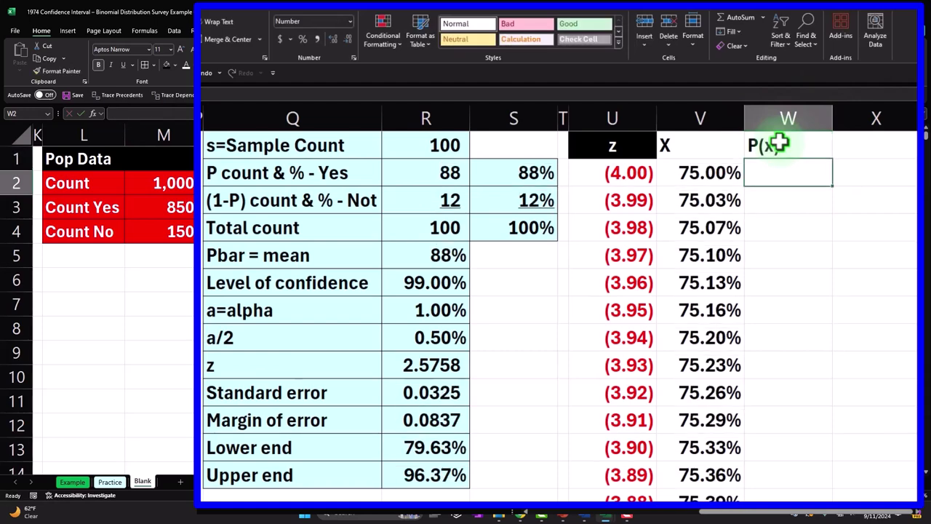
Begin a NORM.DIST formula in W2 with V2 as x, $S$2 as the mean and $R$10 as the standard deviation.
type("=nor")
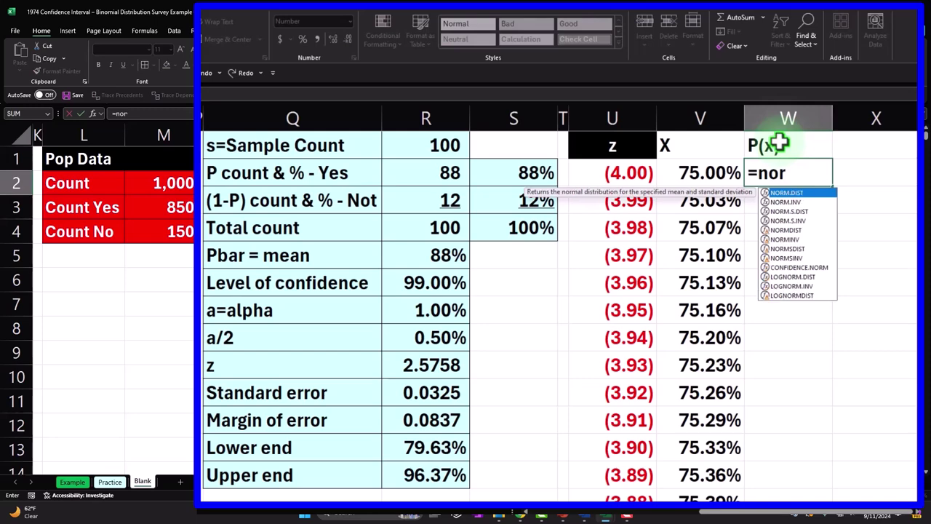
type("m.")
key("Tab")
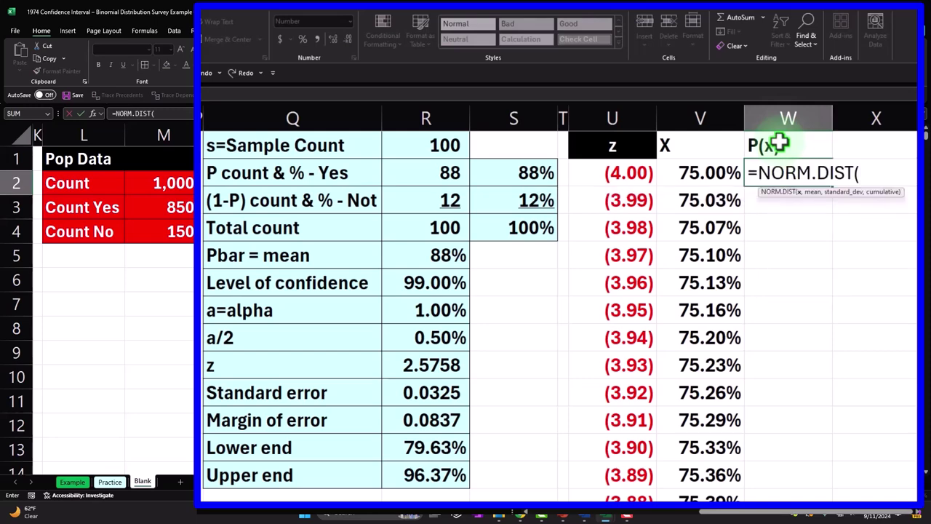
key("Left")
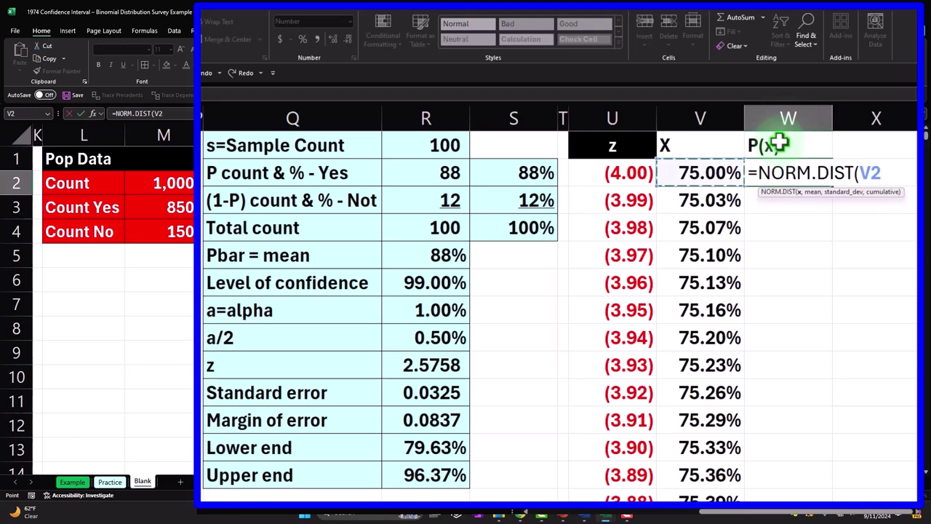
type(",")
key("Left")
key("Left")
key("Left")
key("Left")
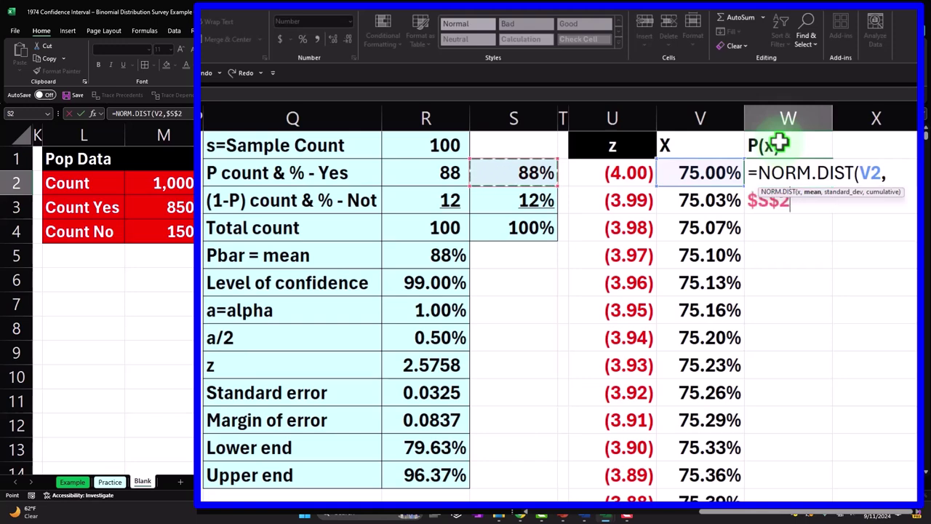
type(",")
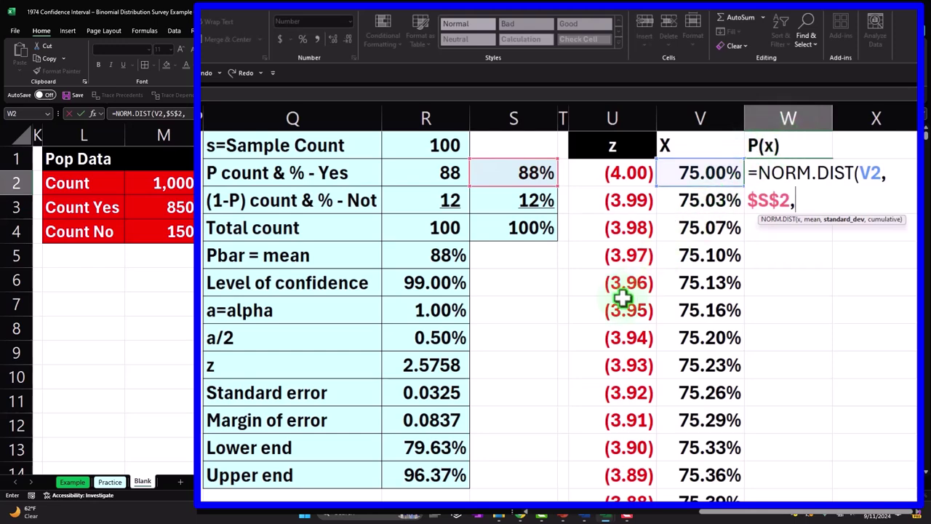
left_click(448, 392)
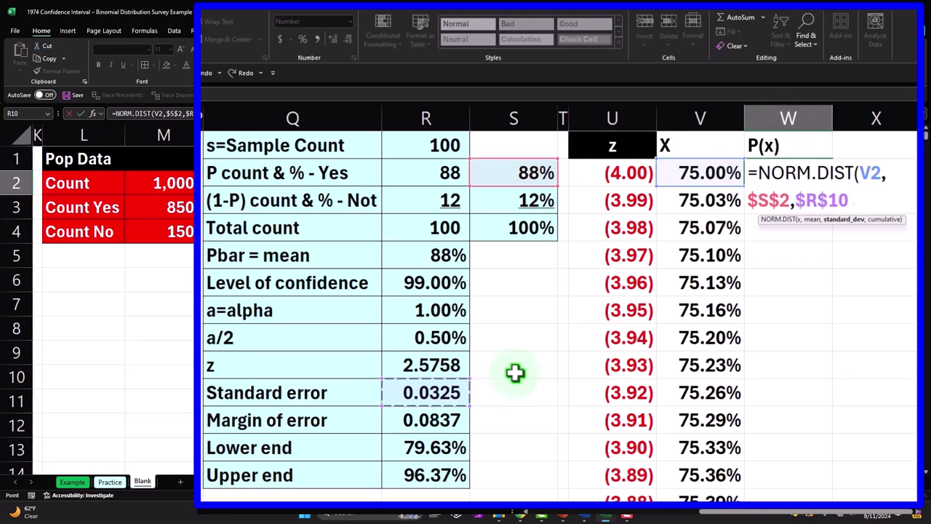
Complete the W2 formula with 0 as the cumulative argument, giving =NORM.DIST(V2,$S$2,$R$10,0).
type(")")
key("Return")
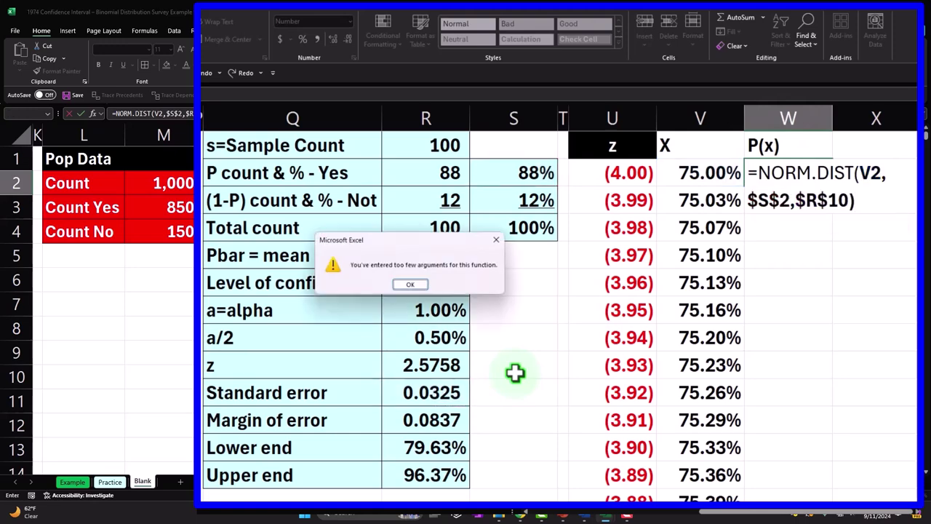
key("Return")
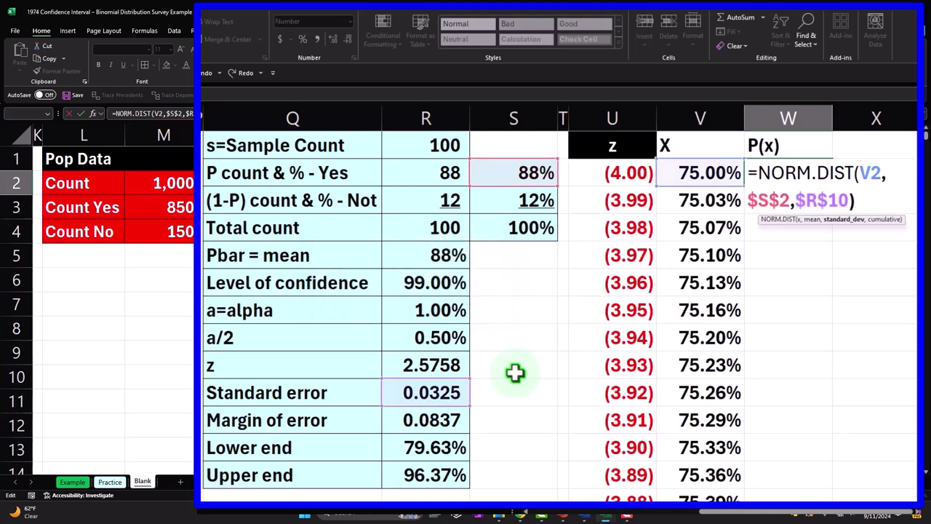
type(",")
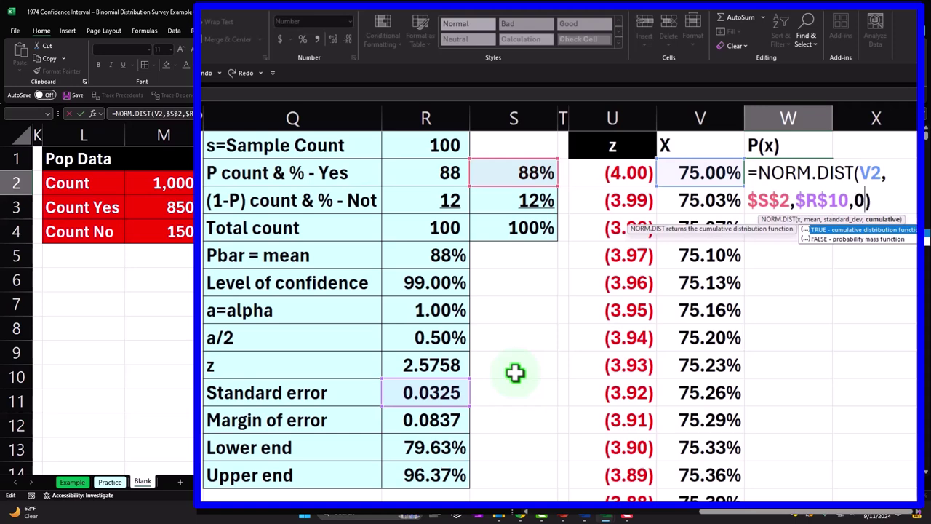
type("0)")
key("Return")
Format W2 as a percentage with two decimal places.
left_click(817, 172)
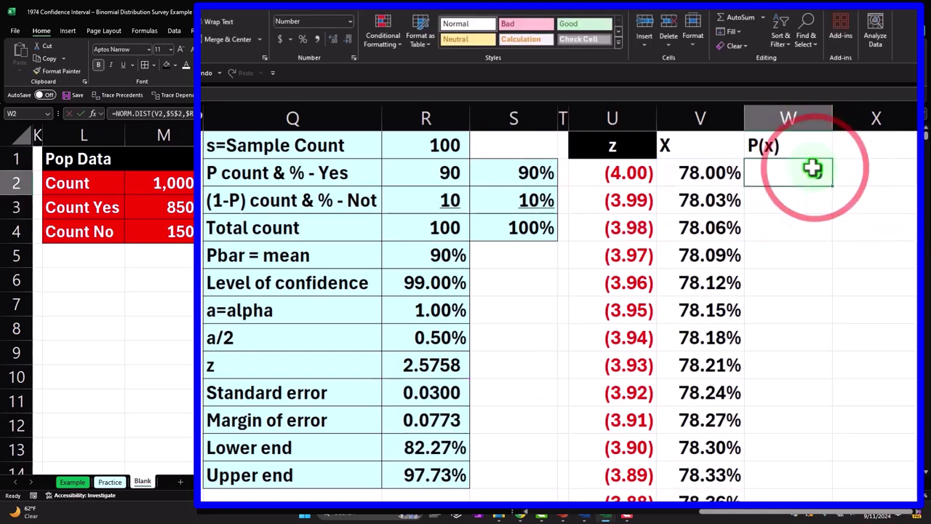
left_click(303, 39)
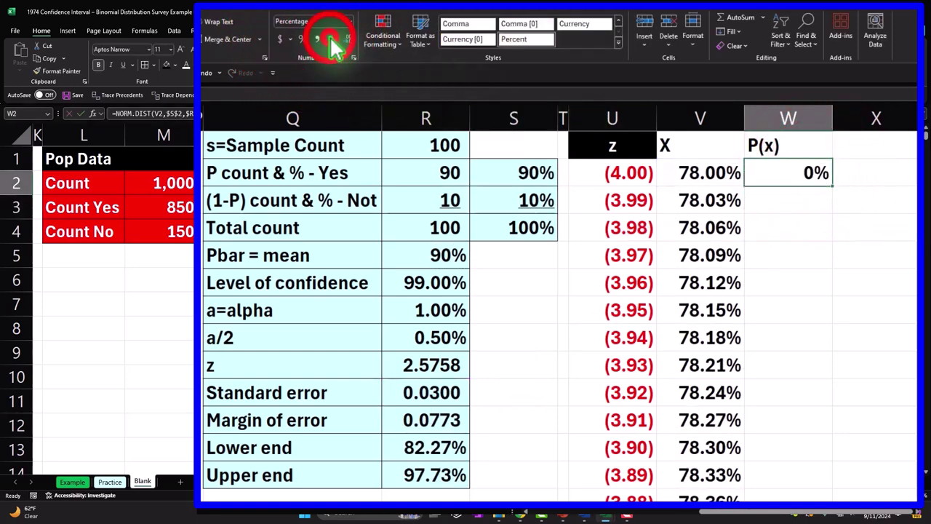
left_click(333, 39)
left_click(332, 38)
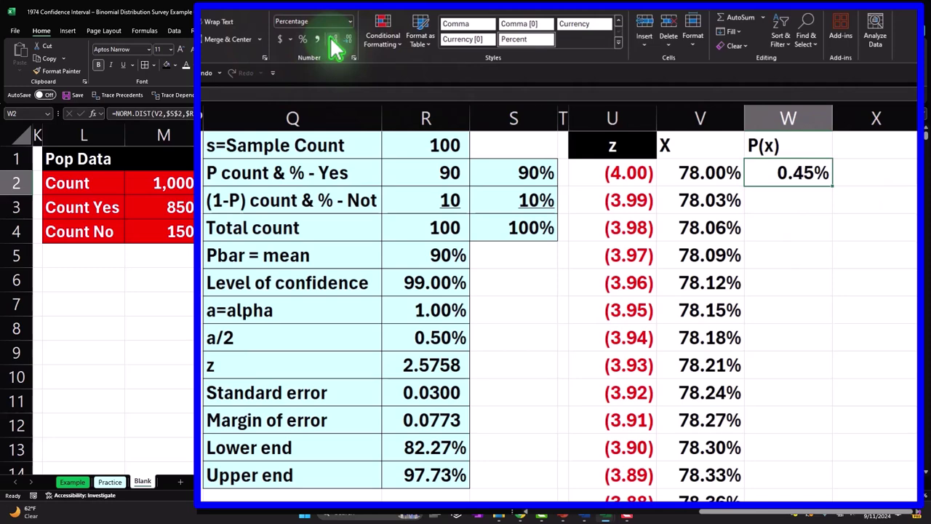
Copy the P(x) formula from W2 down column W to row 802 and slightly widen the column.
double_click(832, 186)
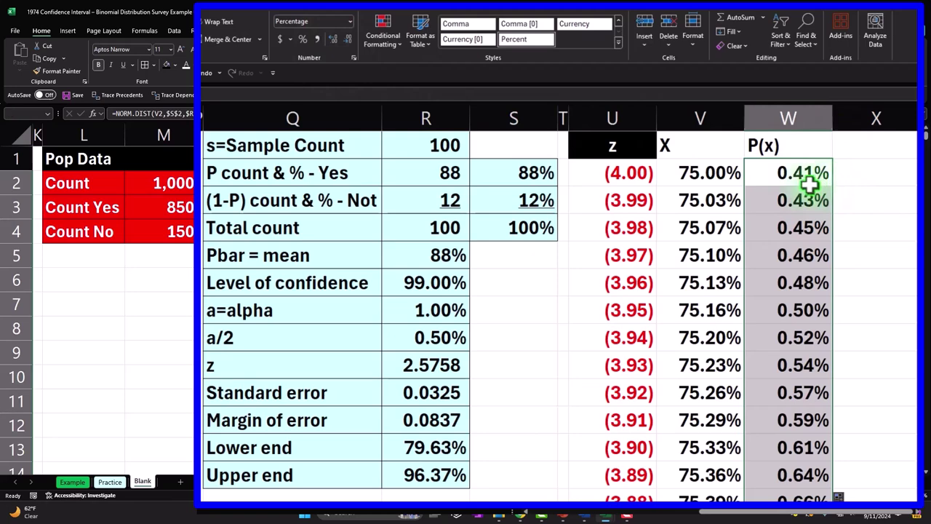
left_click_drag(832, 117, 838, 114)
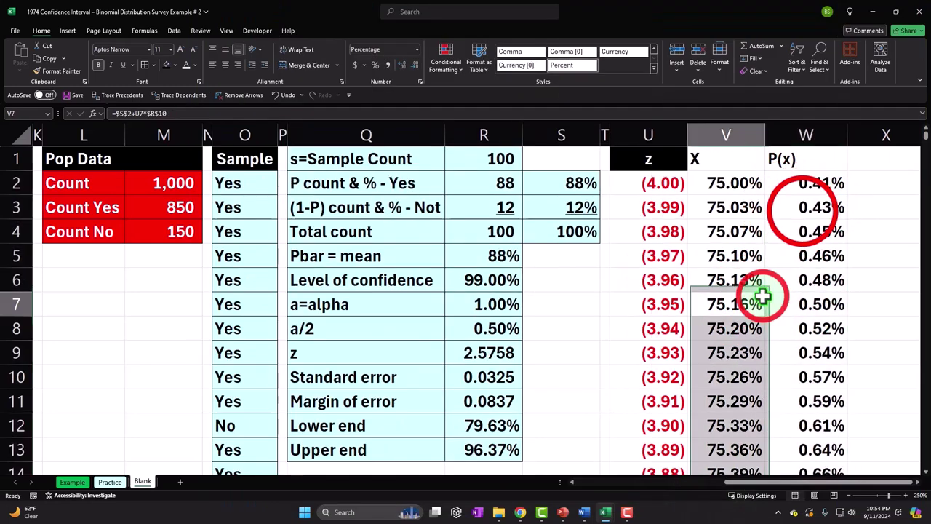
Select the P(x) values W2:W802 as the data for a chart.
left_click(802, 211)
key("Right")
key("Right")
key("Right")
key("Right")
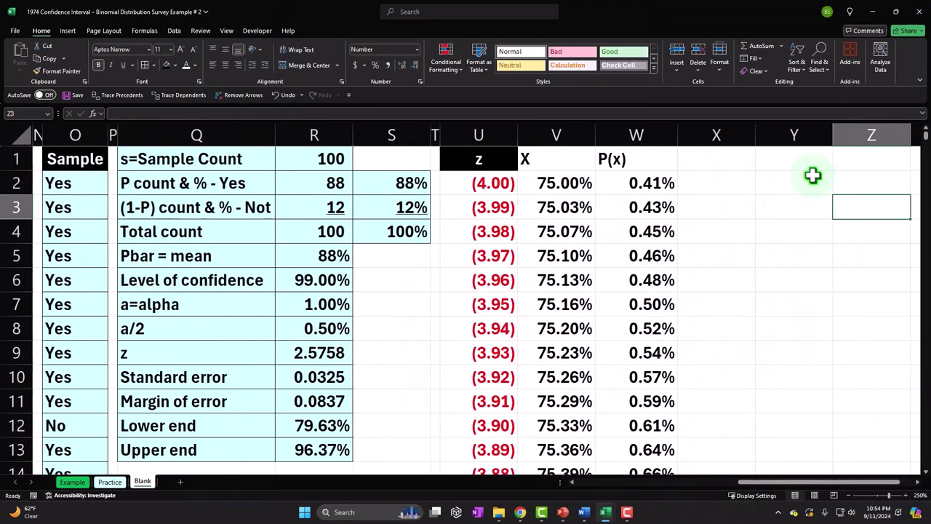
key("Left")
key("Left")
key("Left")
key("Left")
key("Up")
key("ctrl+shift+Down")
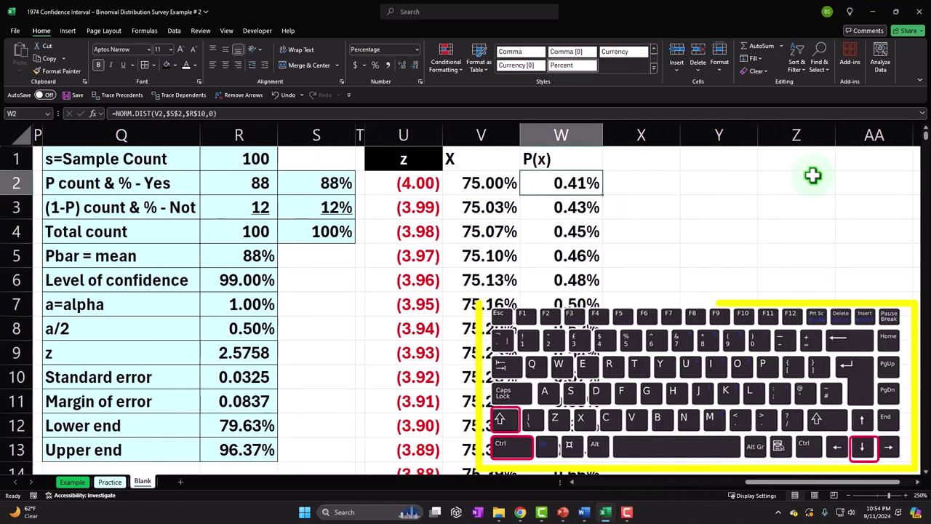
key("ctrl+BackSpace")
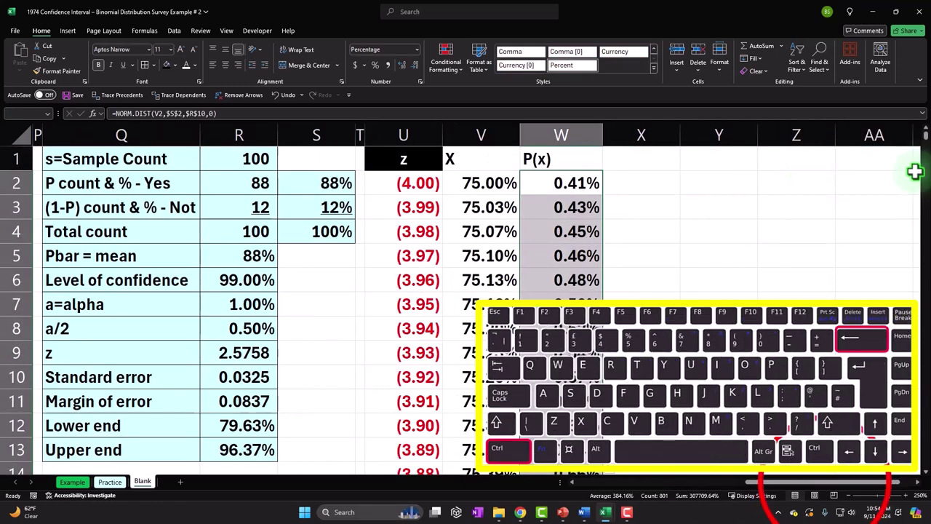
Preview the 2-D column and 2-D line charts for the selected P(x) values without inserting either.
left_click_drag(826, 482, 841, 482)
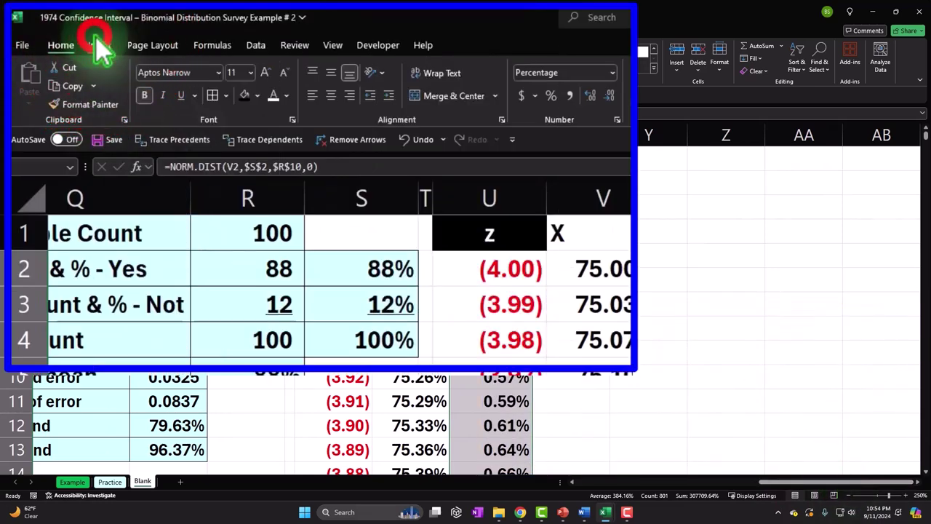
left_click(67, 30)
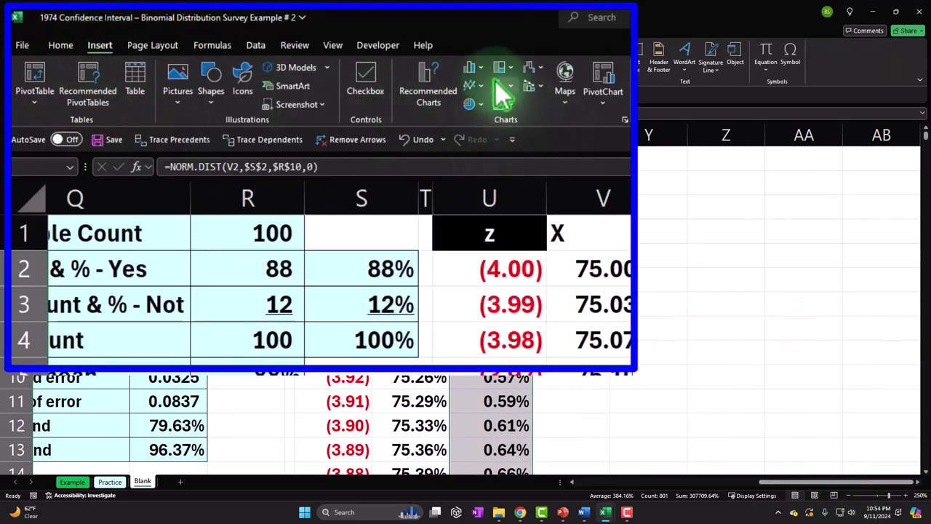
left_click(474, 73)
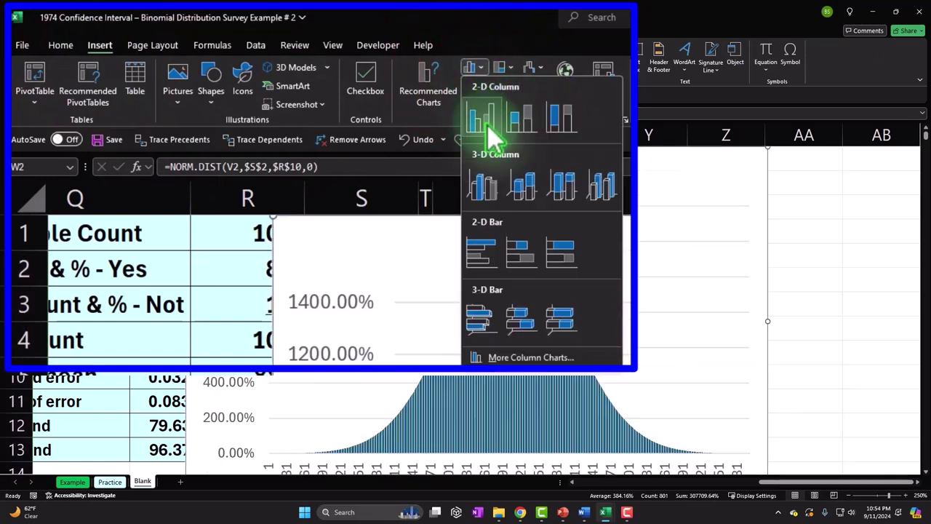
left_click(477, 73)
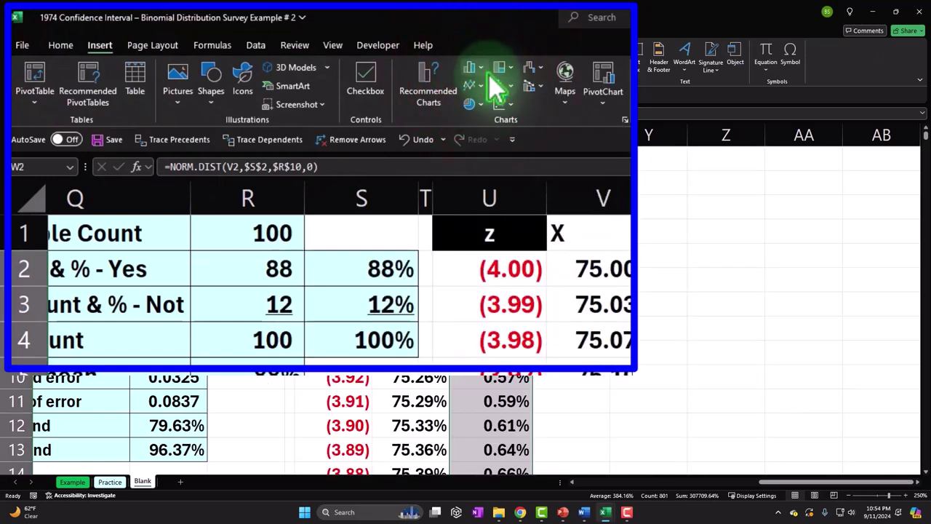
left_click(500, 85)
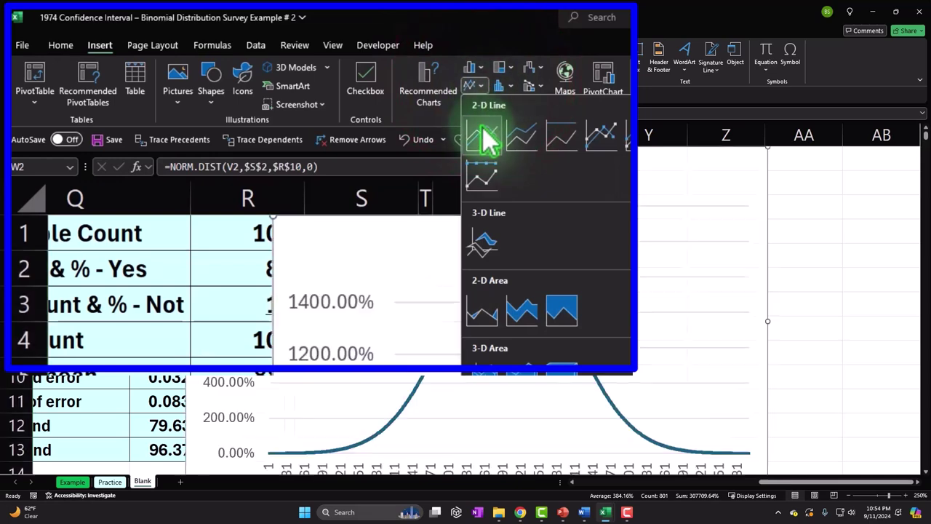
left_click(479, 86)
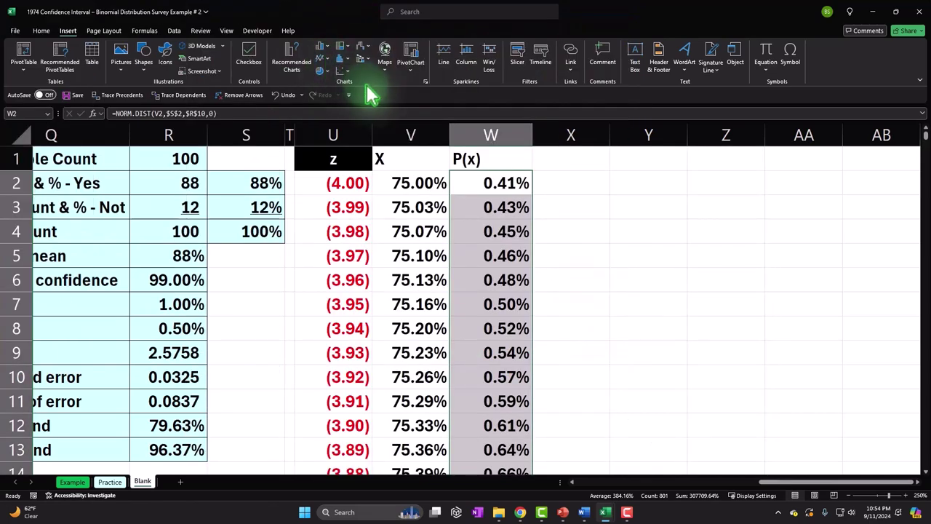
Insert a 2-D area chart of the selected P(x) values from the full list of chart types.
left_click(426, 81)
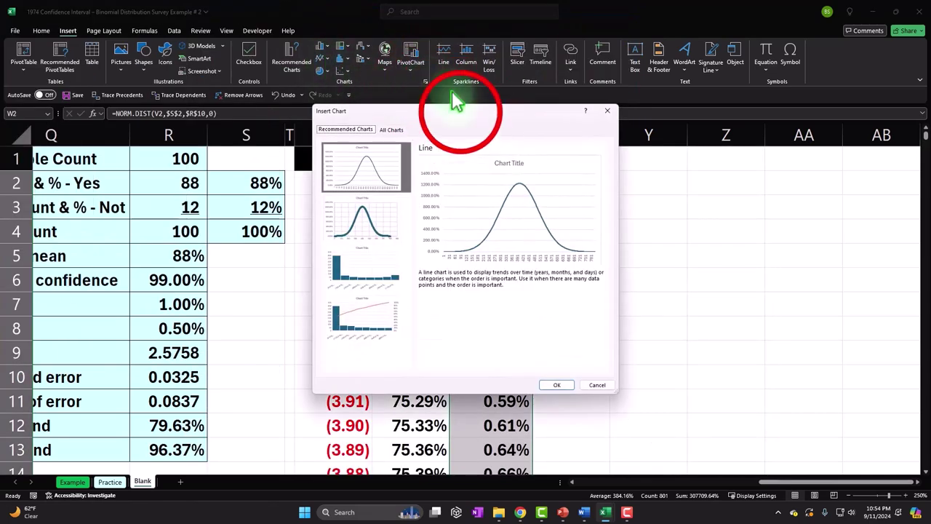
left_click_drag(463, 120, 400, 188)
left_click(323, 197)
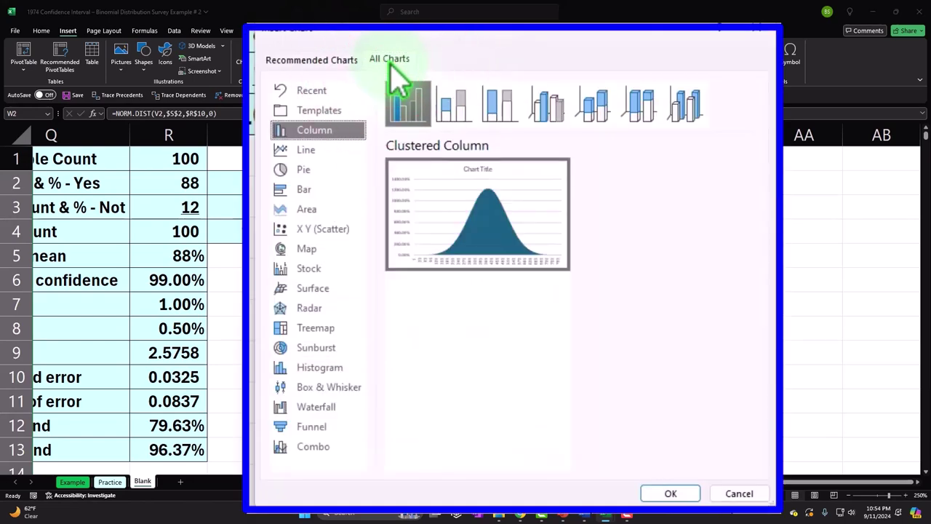
left_click(308, 209)
mouse_move(507, 228)
double_click(557, 211)
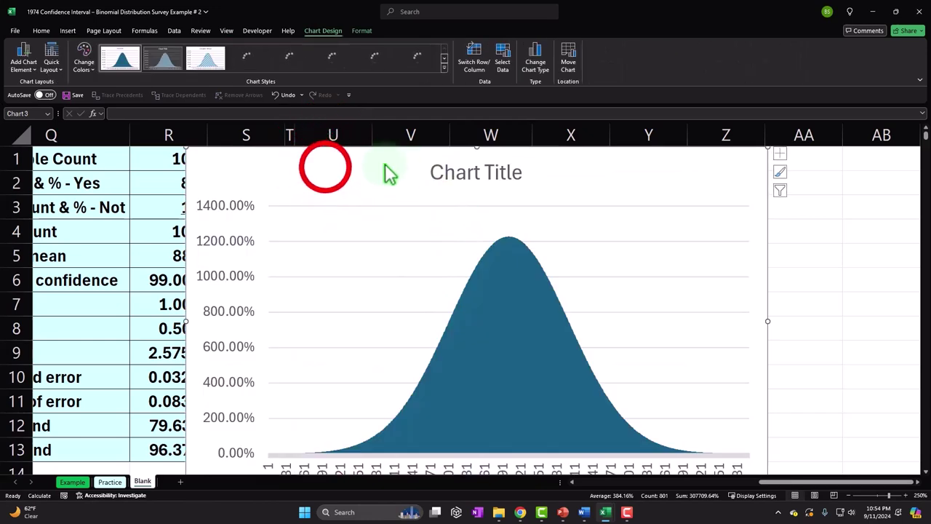
Resize and place the area chart beside the table so it spans about columns Y to AE, and delete its title.
left_click_drag(536, 185, 686, 181)
left_click(920, 482)
left_click(922, 482)
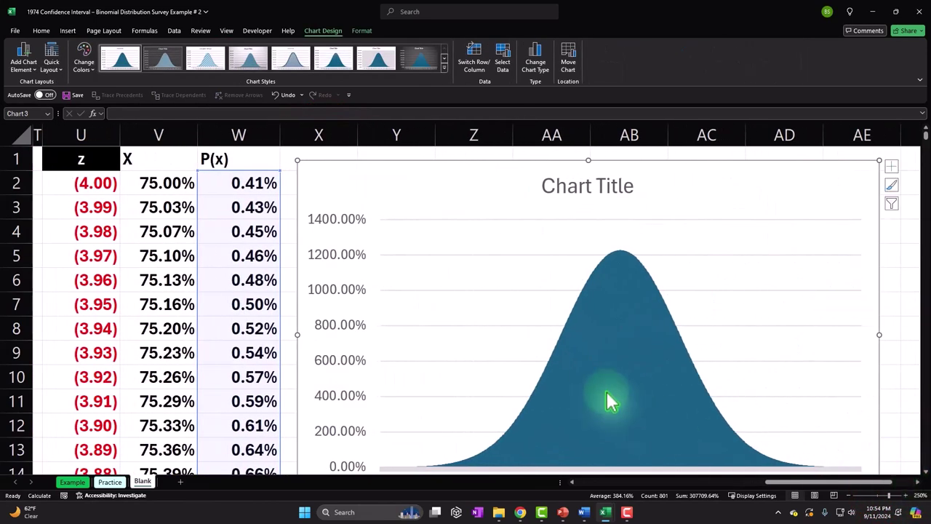
left_click_drag(297, 158, 381, 222)
left_click_drag(451, 239, 426, 174)
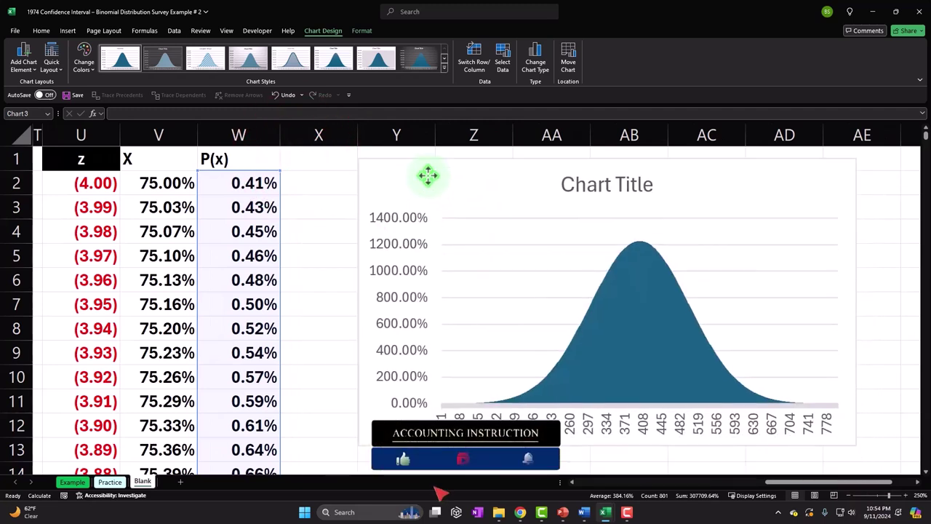
left_click(558, 198)
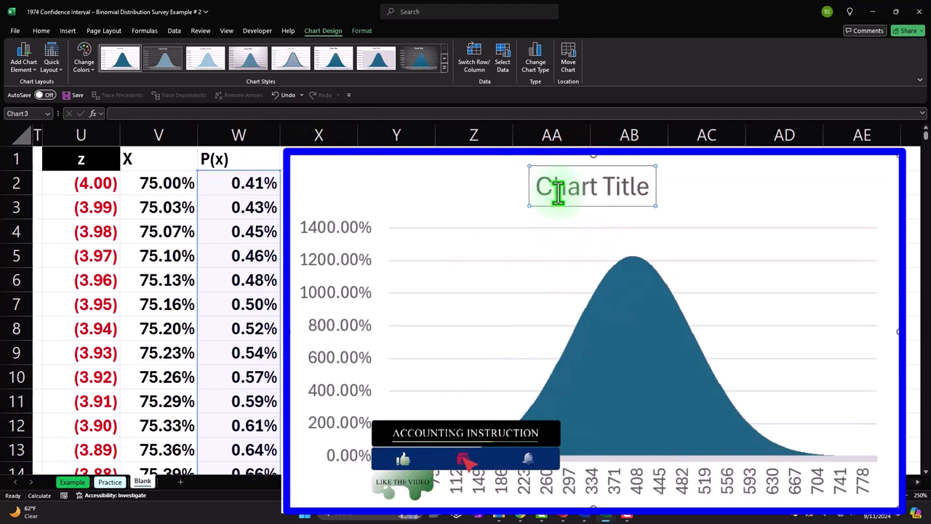
key("Delete")
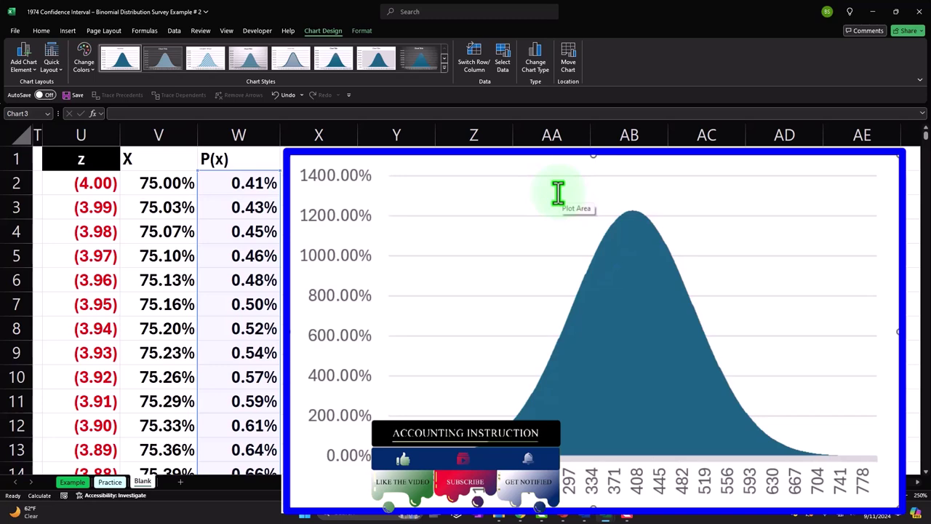
Set the area chart's horizontal axis labels to the X values in V2:V802.
left_click(503, 67)
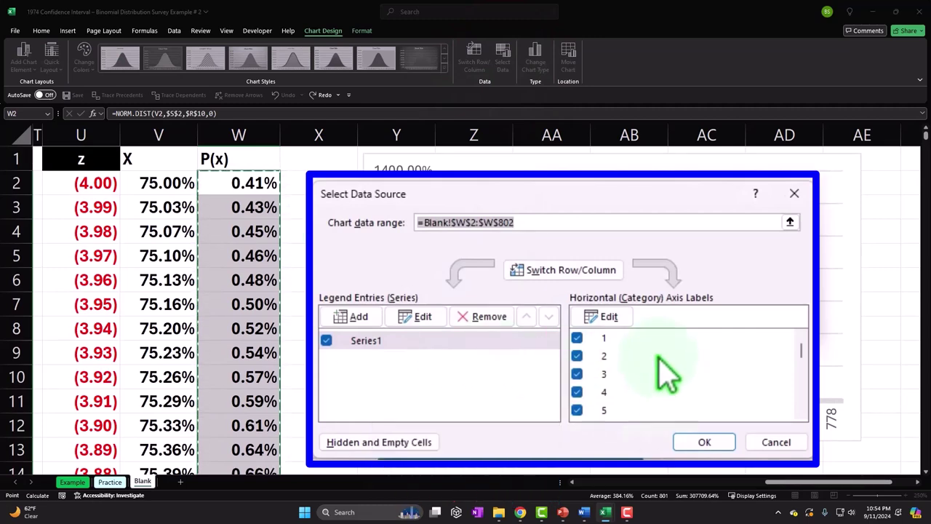
left_click(619, 325)
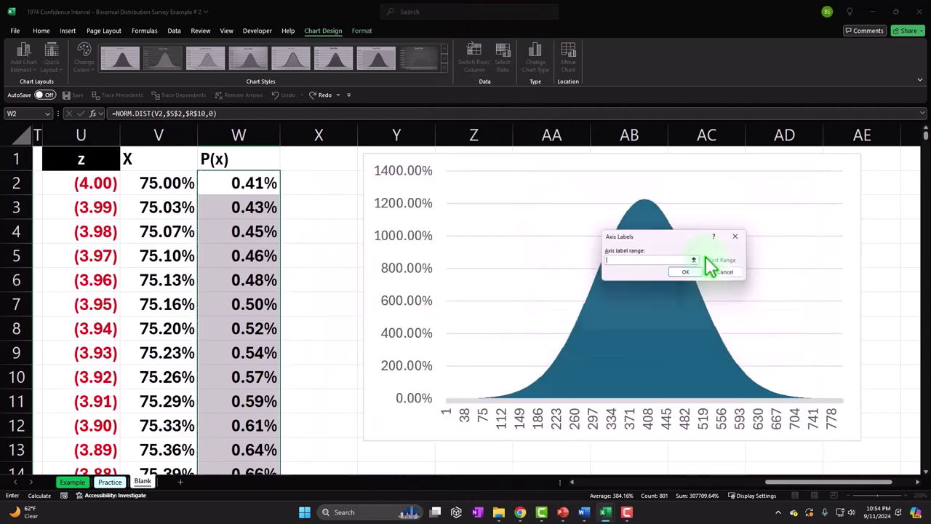
left_click(158, 182)
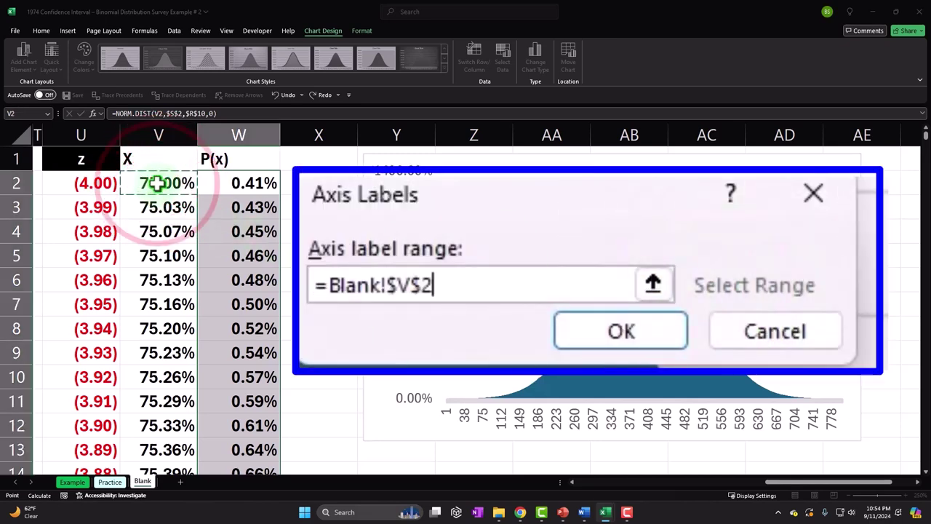
key("ctrl+shift+Down")
key("ctrl+BackSpace")
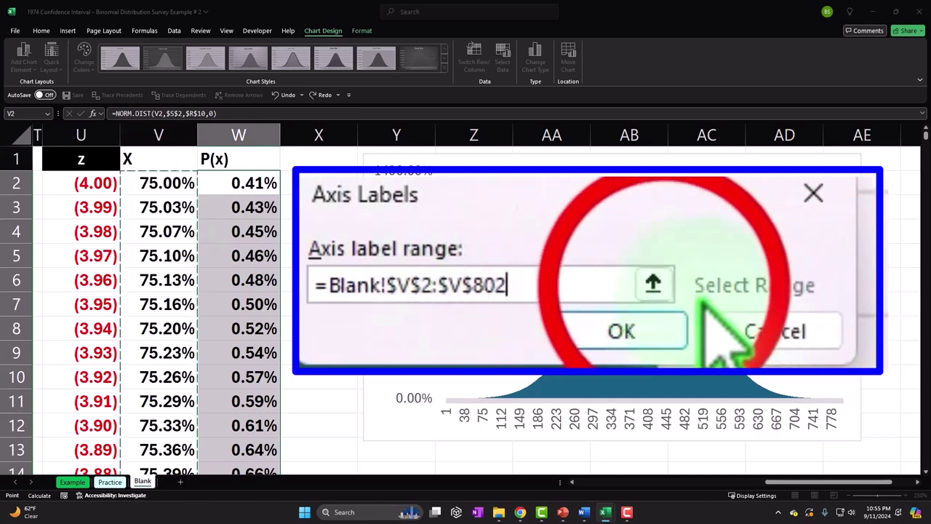
left_click(653, 283)
left_click(820, 253)
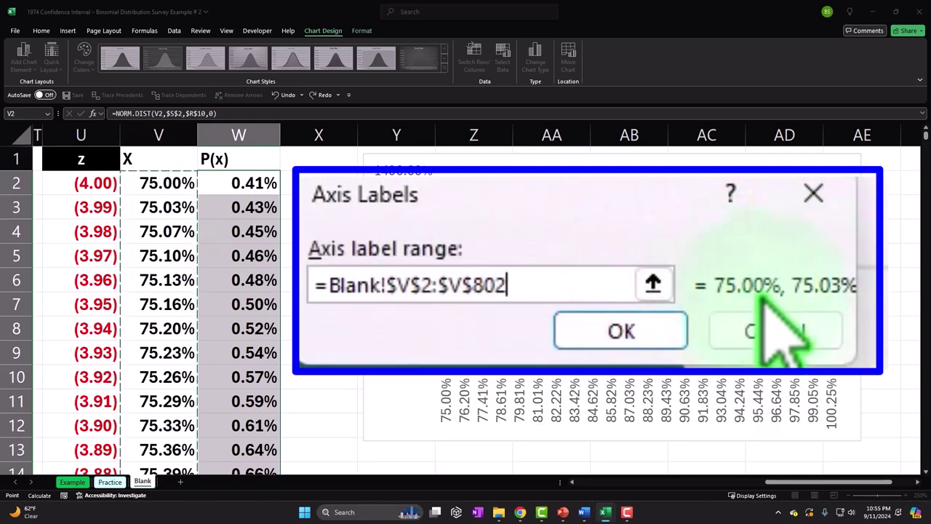
left_click(624, 334)
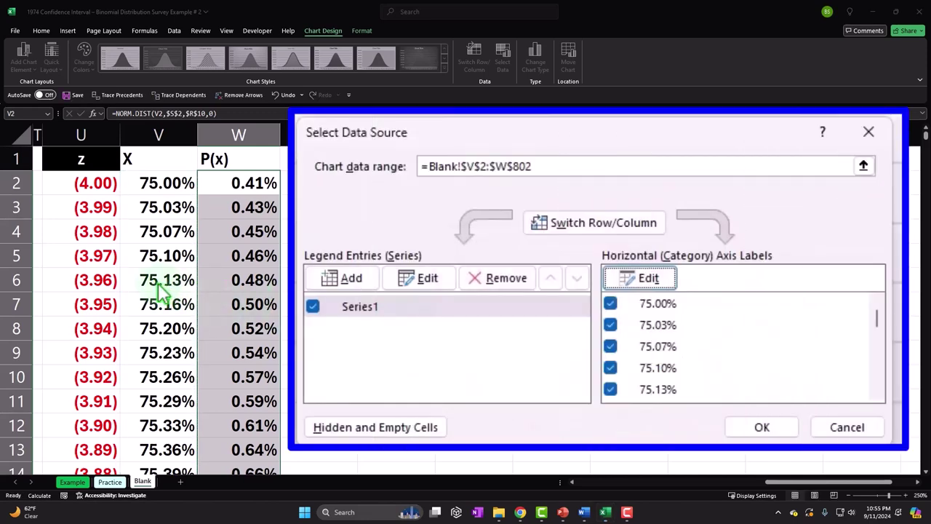
left_click(762, 427)
Move the area chart down to start at about row 3, clear of the cell beside the P(x) header.
left_click(329, 206)
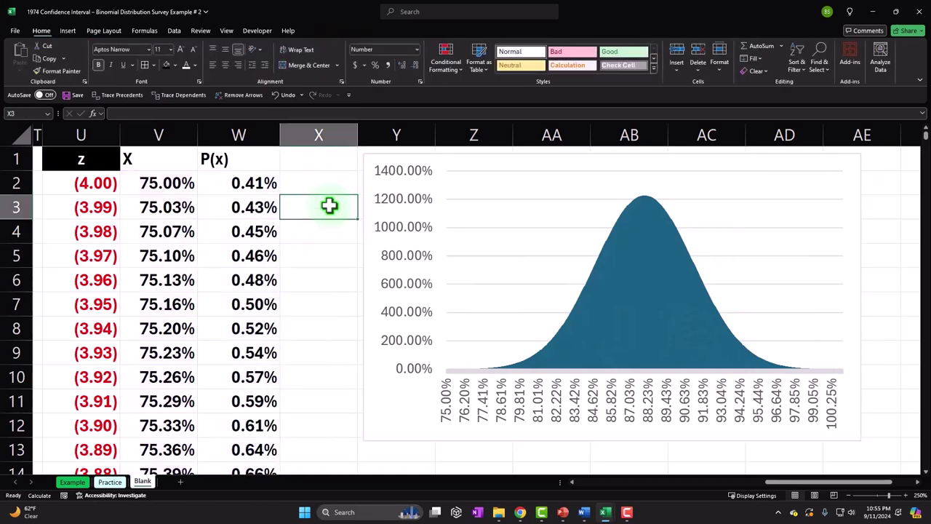
key("Left")
key("Left")
key("Left")
key("Left")
key("Left")
key("Left")
key("Left")
key("Left")
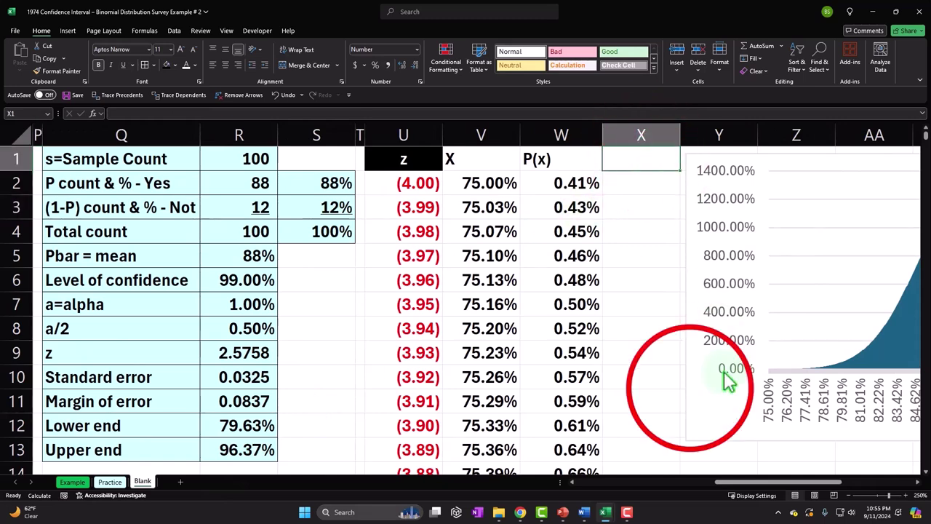
left_click(700, 399)
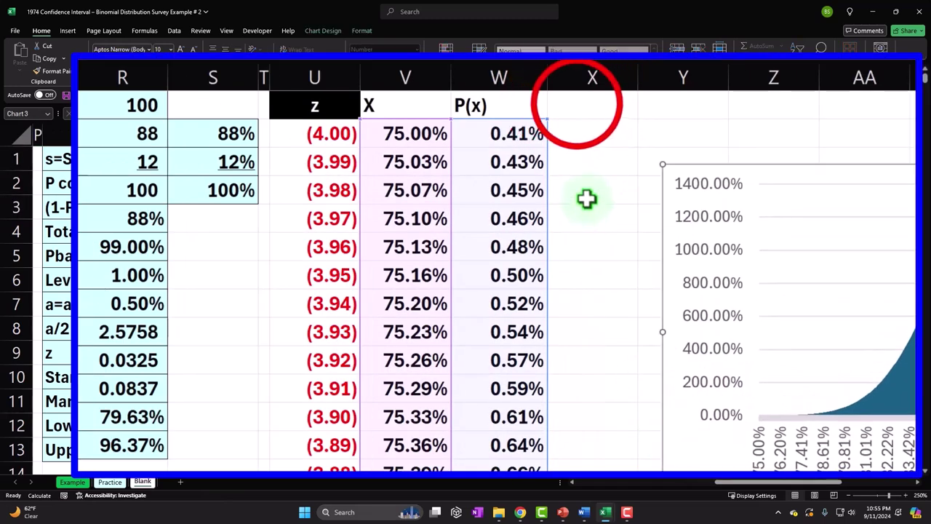
Start a header formula in X1 reading =R12<x<R13 from the interval's lower and upper ends.
left_click(577, 103)
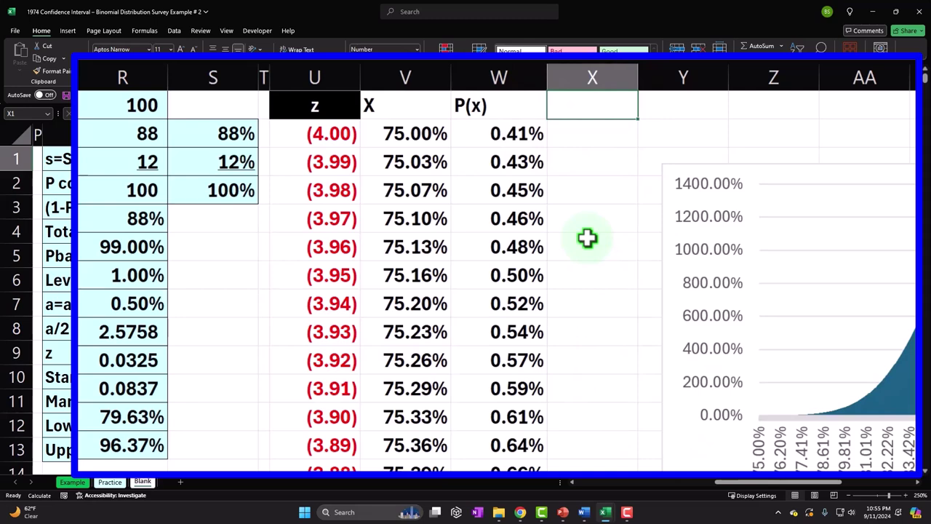
type("=")
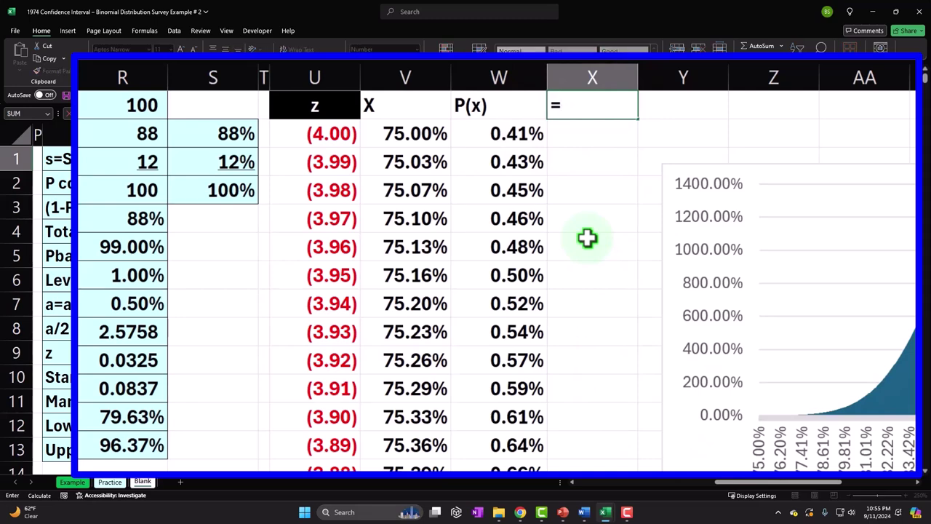
left_click(154, 416)
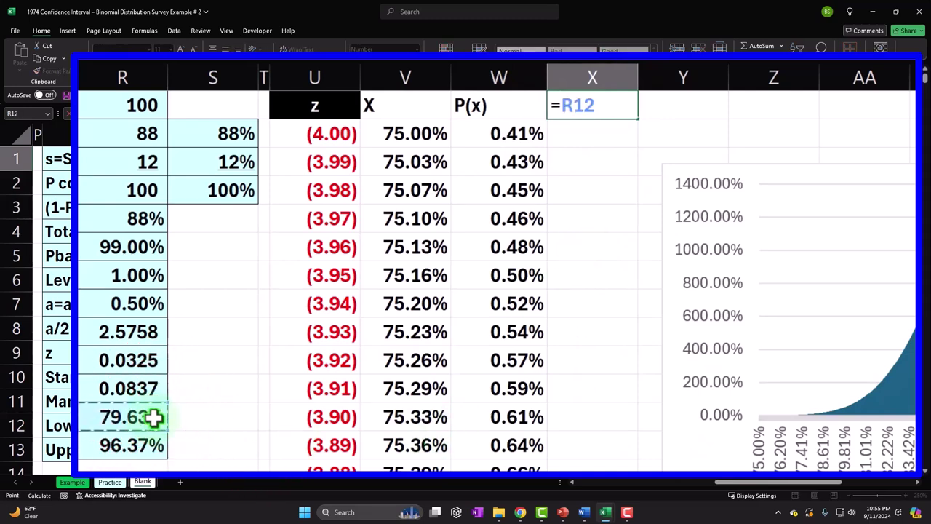
type("<x")
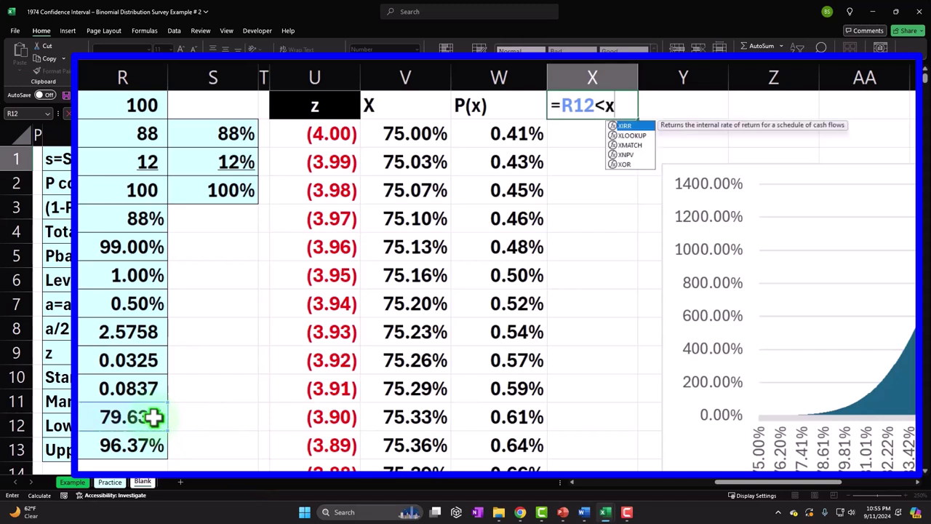
type("<")
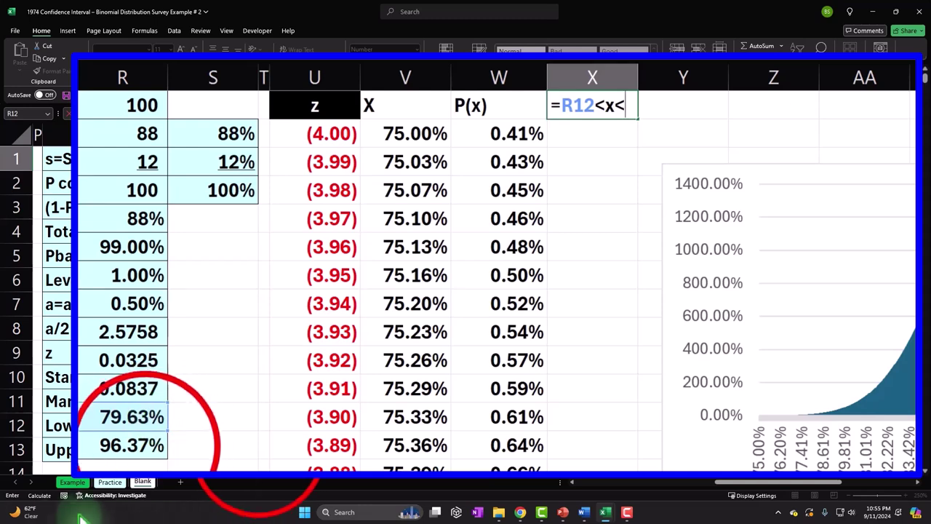
left_click(145, 445)
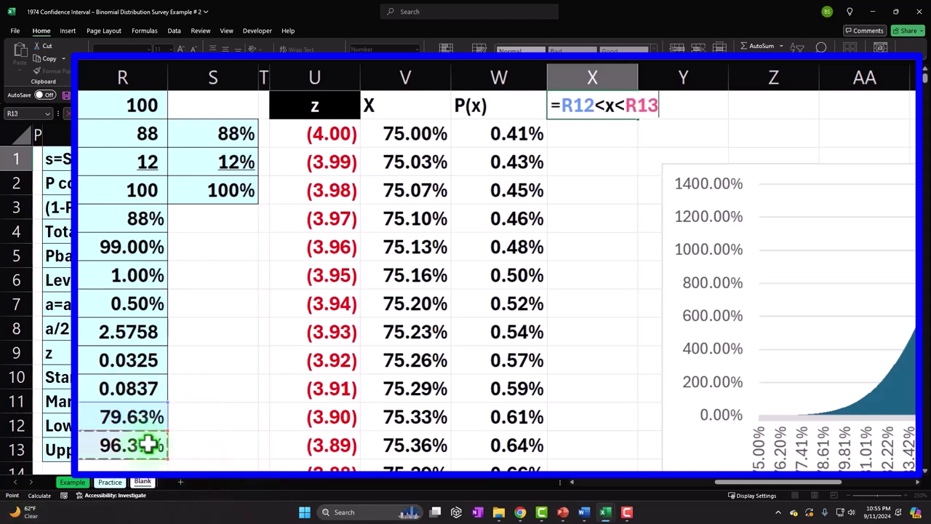
Make <x< a quoted text joined to both limits, completing the X1 formula as =R12&"<x<"&R13.
left_click(595, 106)
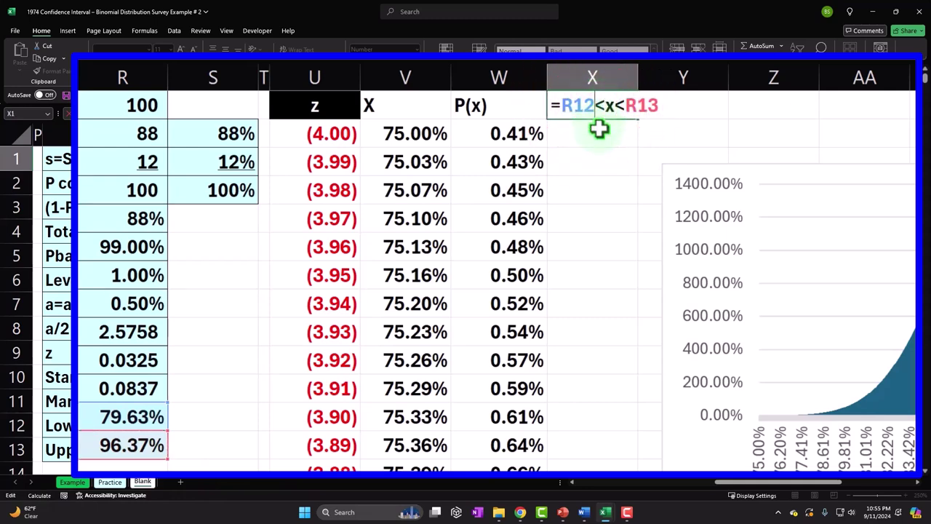
type("\"")
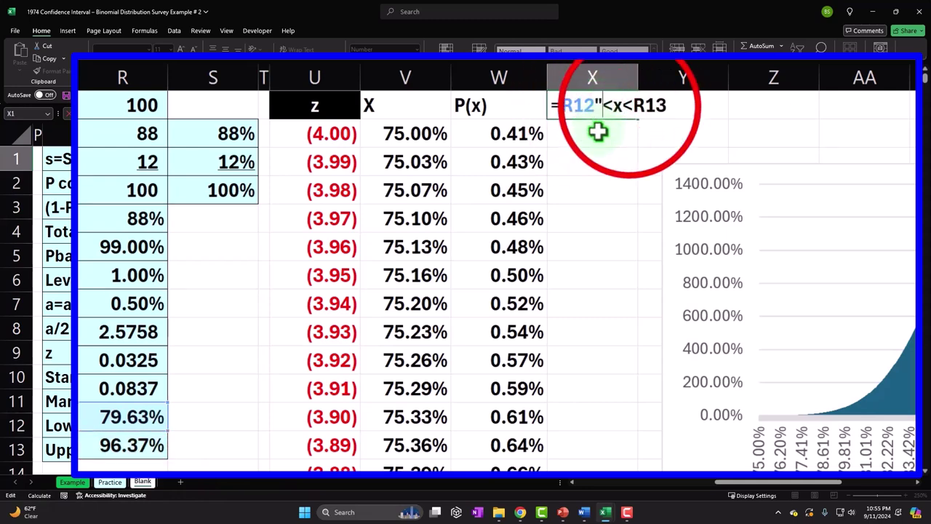
left_click(628, 109)
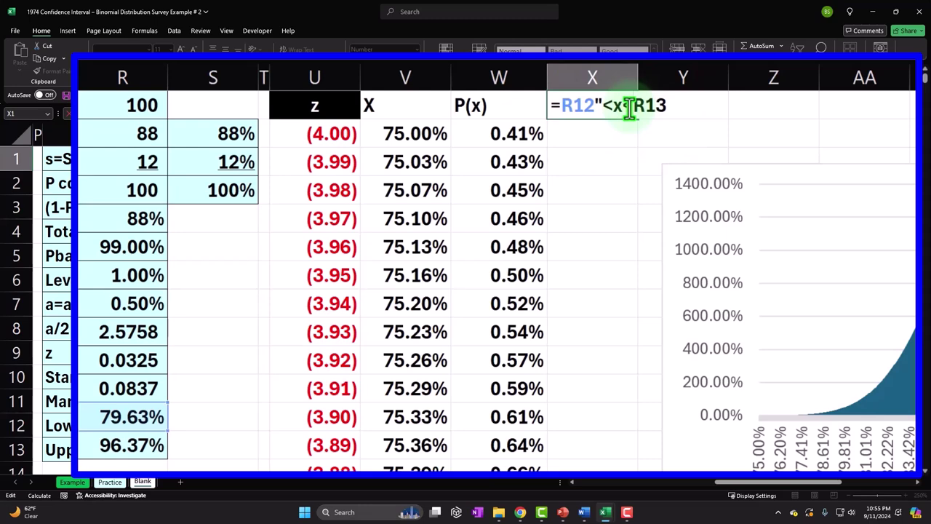
left_click(597, 106)
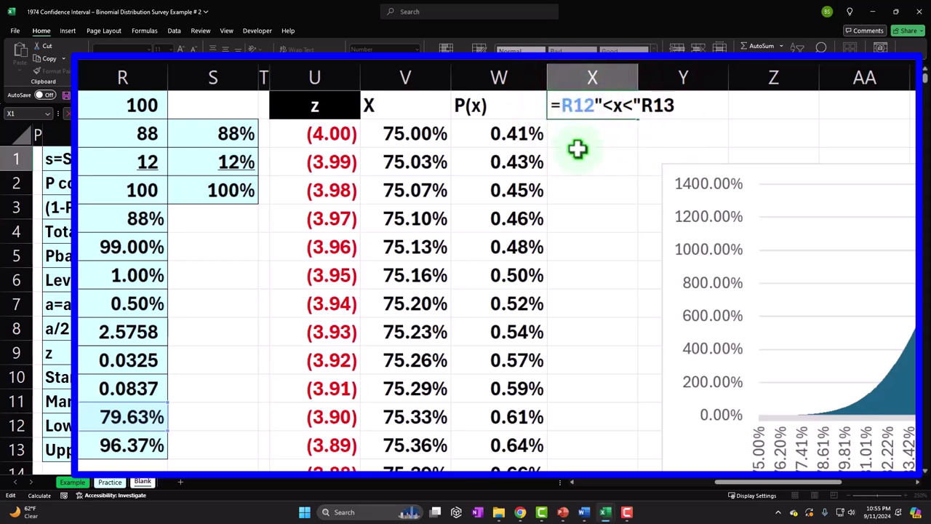
type("&")
left_click(653, 103)
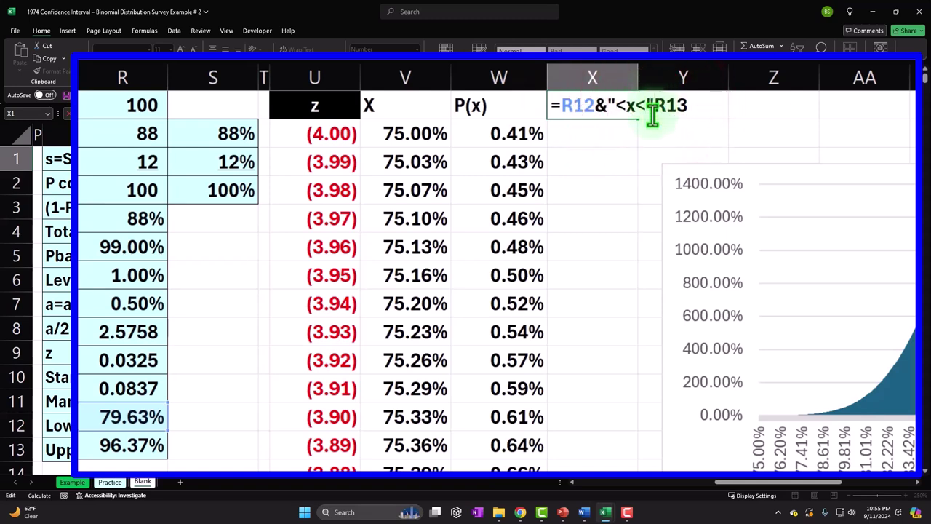
type("&")
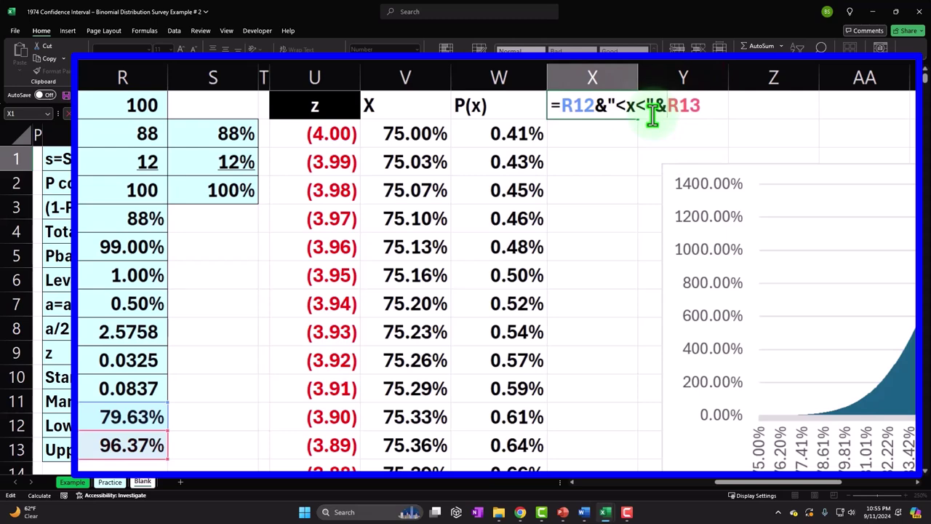
key("Return")
key("Up")
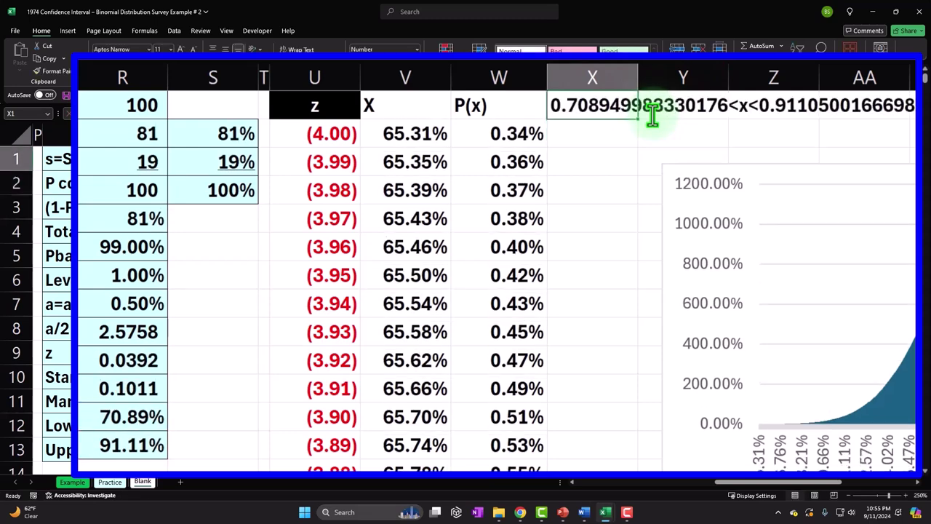
Round both limits in X1 to two decimals with =ROUND(R12,2)&"<x<"&ROUND(R13,2).
left_click(592, 107)
double_click(592, 107)
left_click(580, 109)
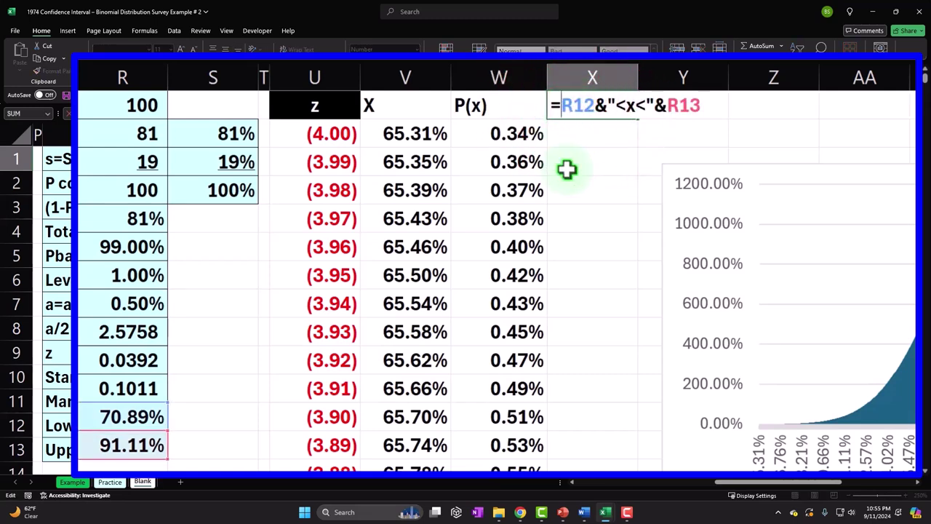
type("roun")
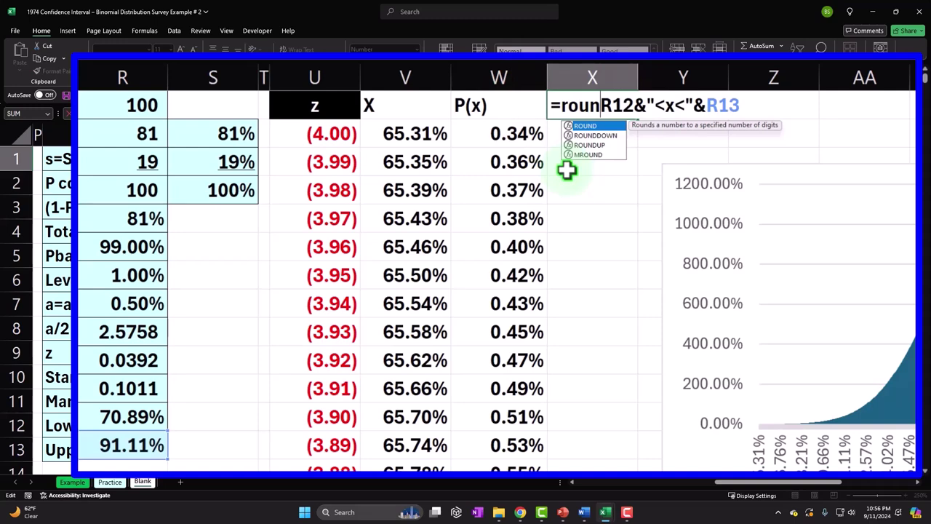
key("Tab")
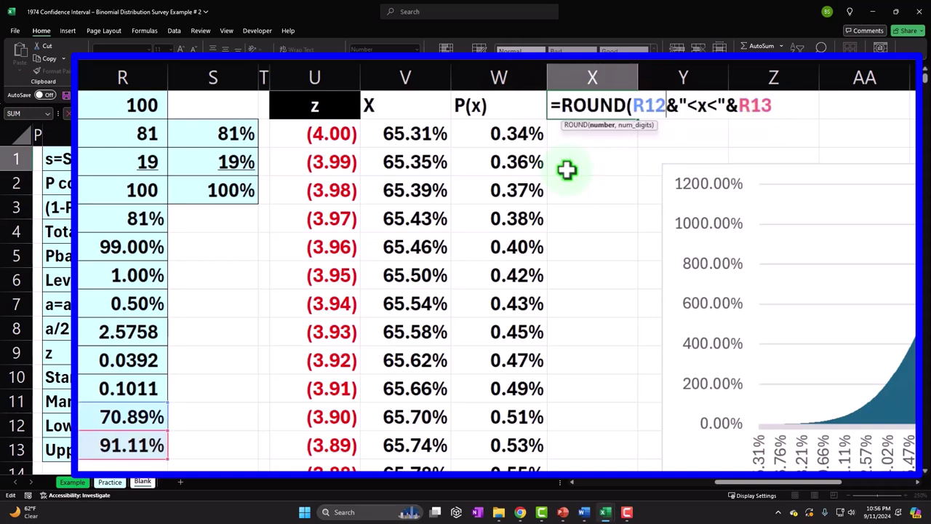
type(",2")
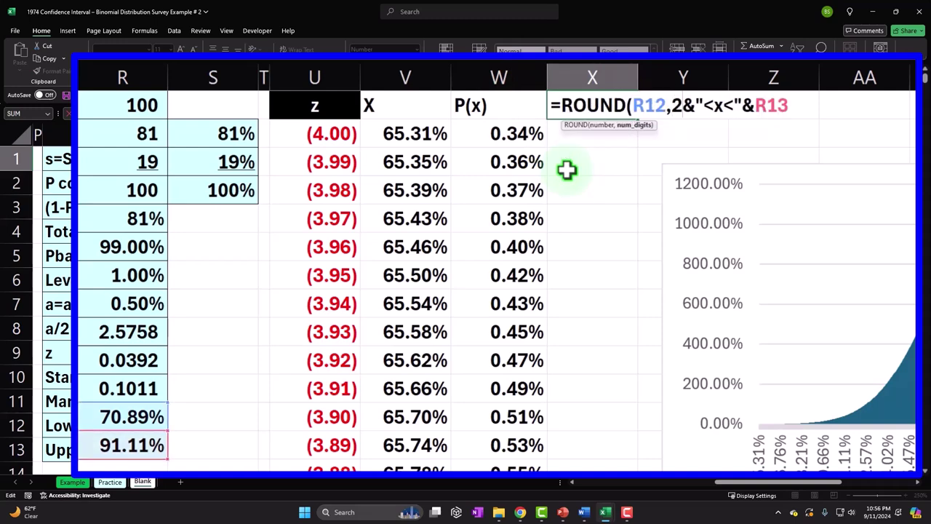
type(")")
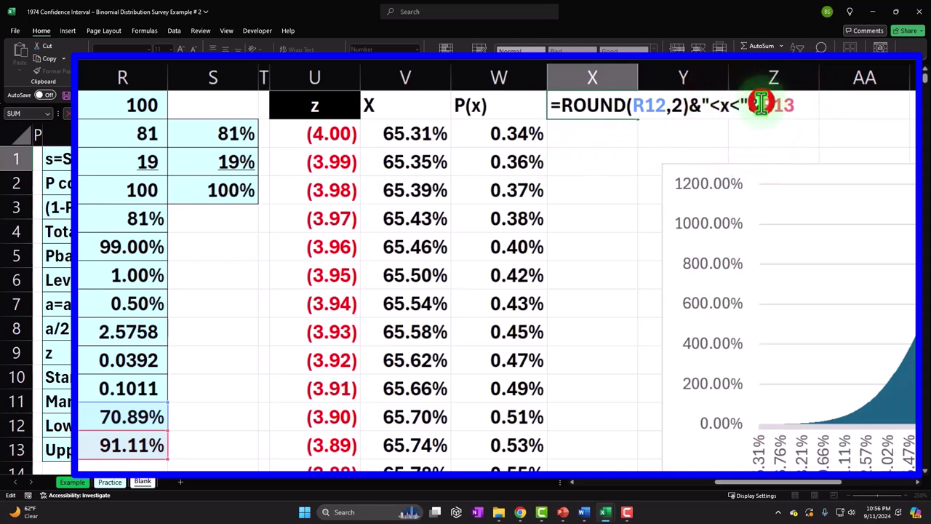
type("roun")
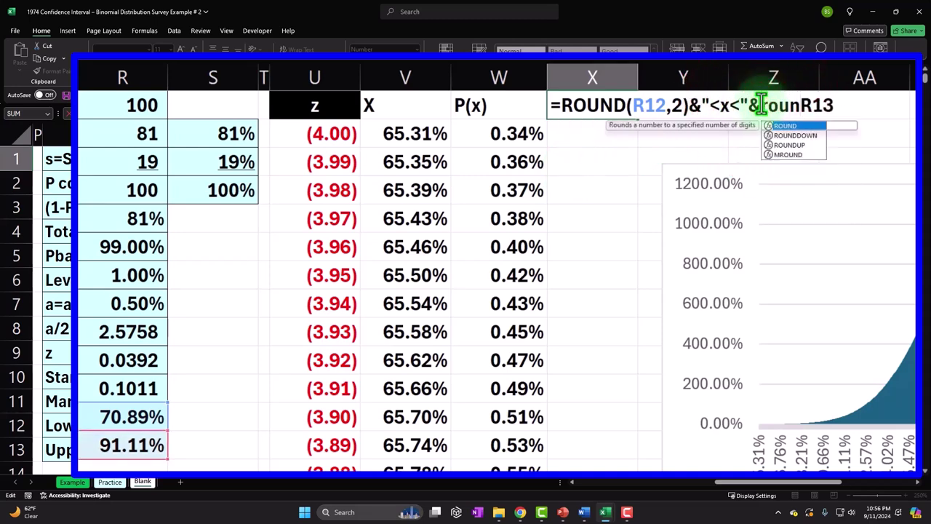
key("Tab")
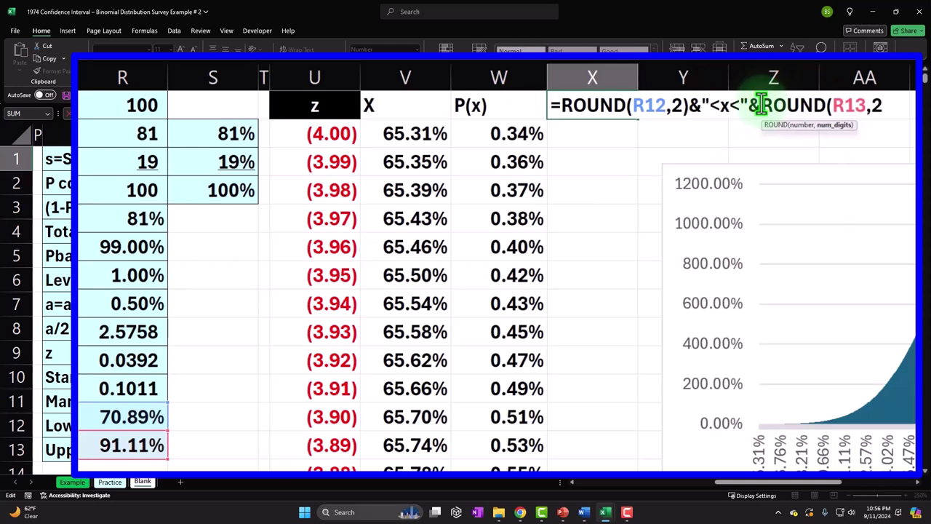
key("End")
key("Return")
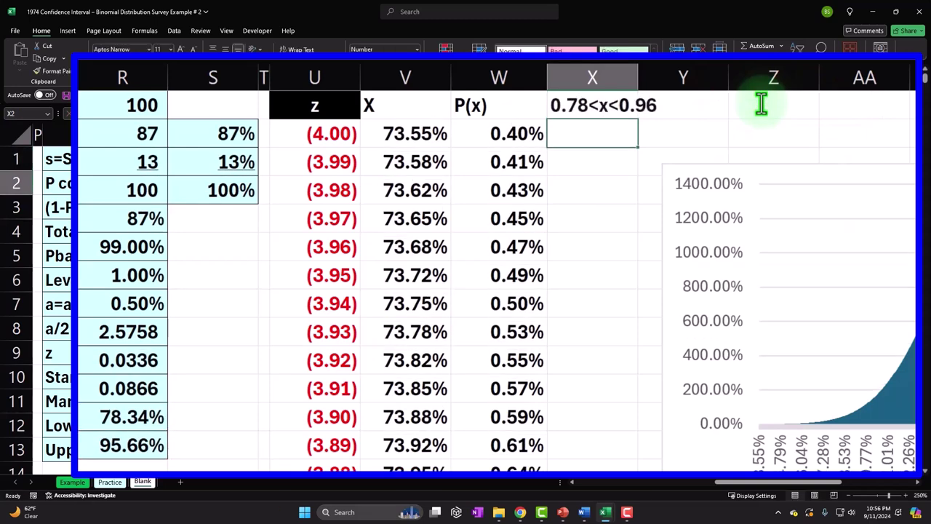
Widen column X to fit its header text and shift the area chart slightly down.
double_click(638, 77)
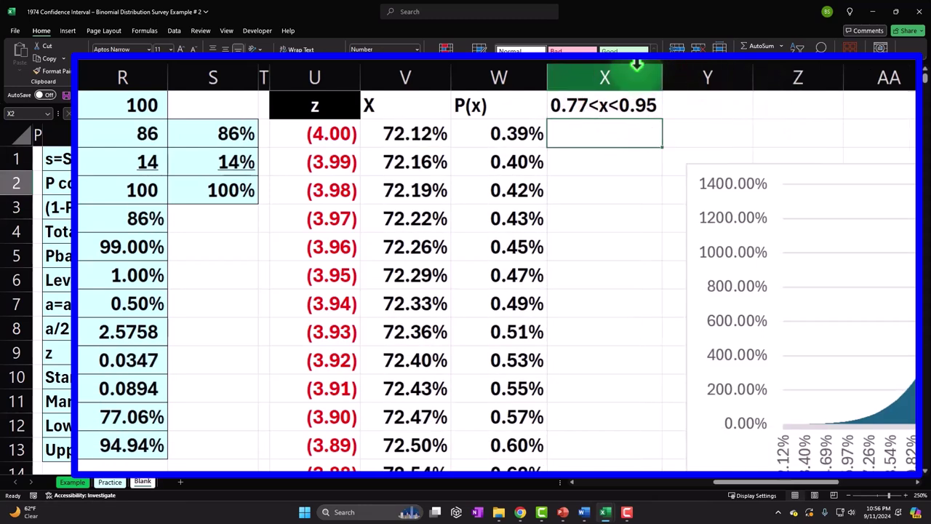
mouse_move(721, 167)
left_mouse_down()
mouse_move(720, 135)
mouse_move(717, 179)
left_mouse_up()
Start an IF formula in X2 with a nested AND whose first condition is V2>R12.
left_click(638, 144)
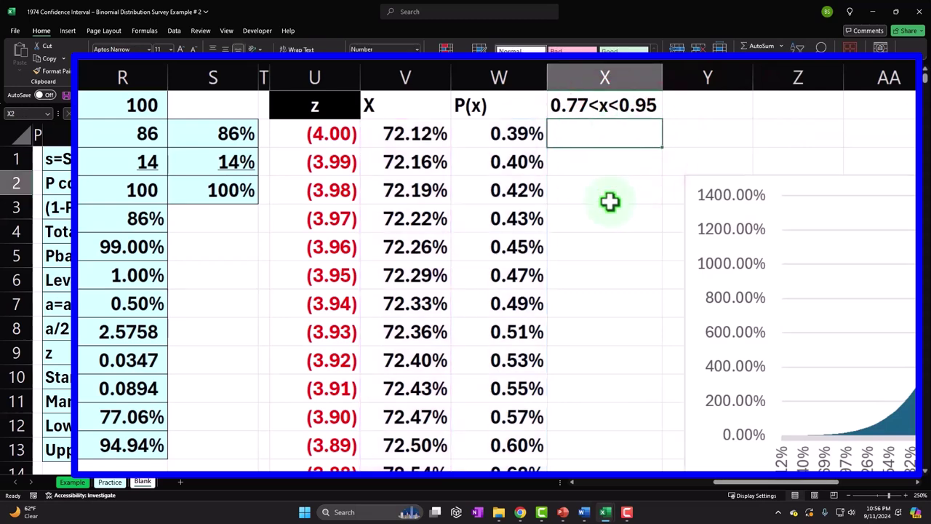
type("=if")
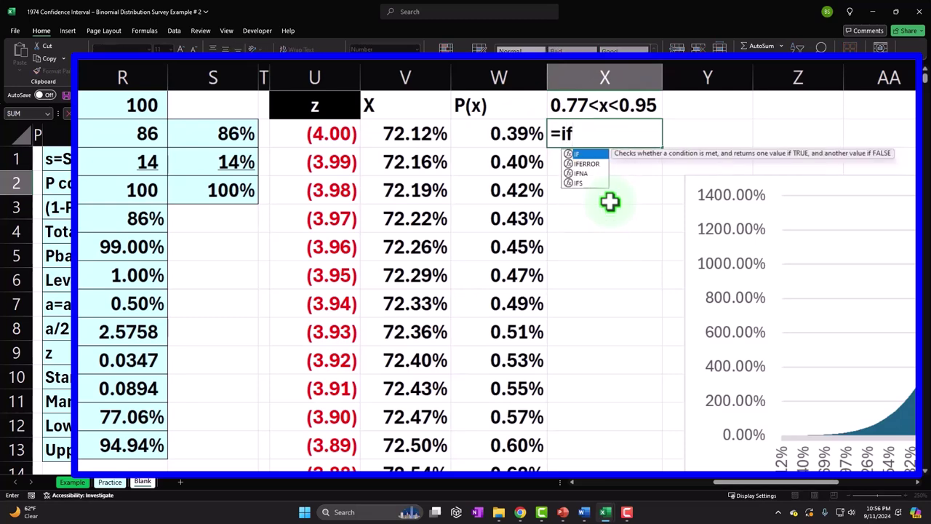
key("Tab")
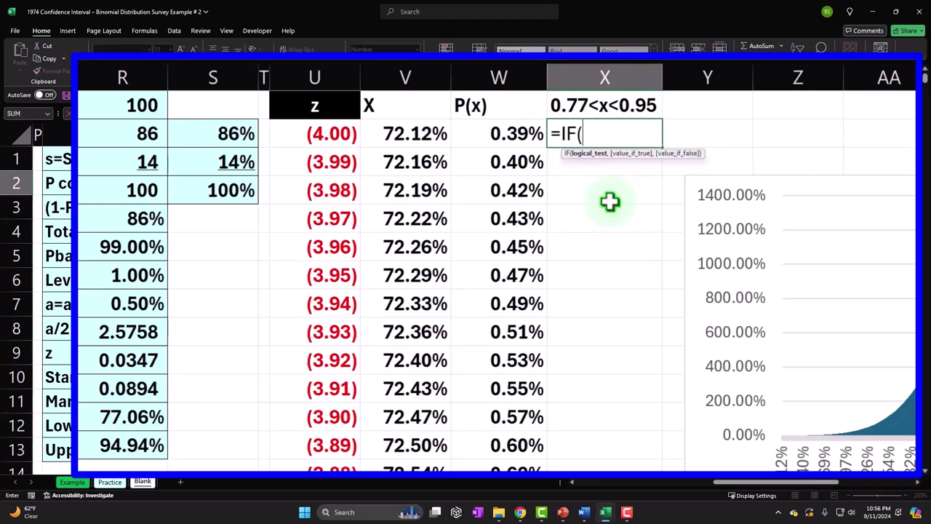
type("and")
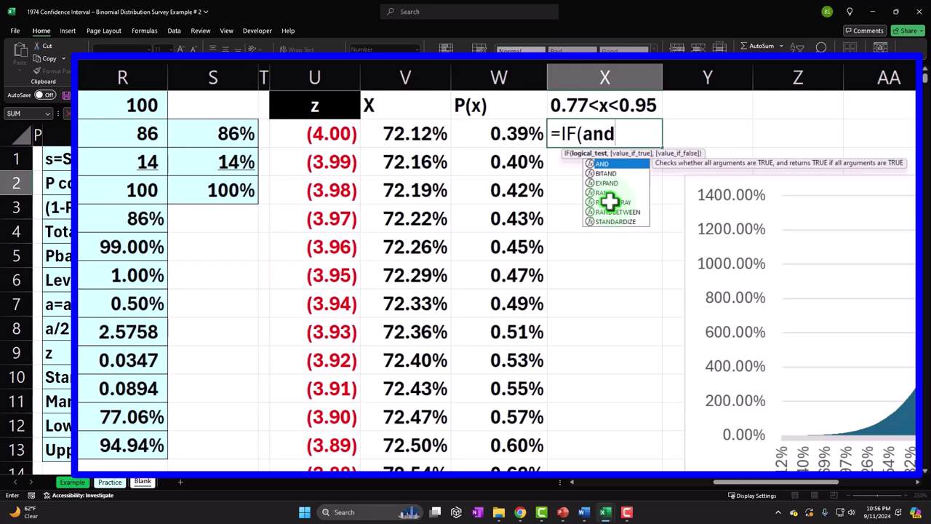
key("Tab")
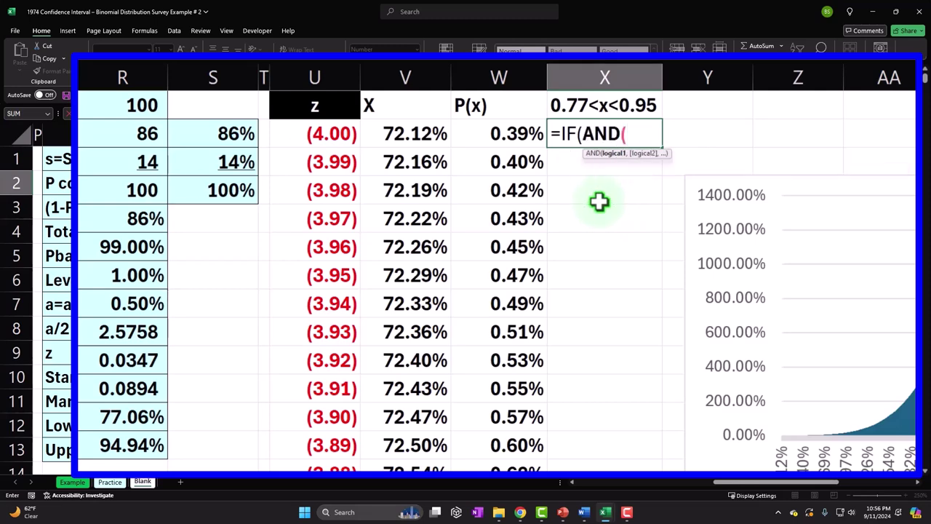
left_click(424, 134)
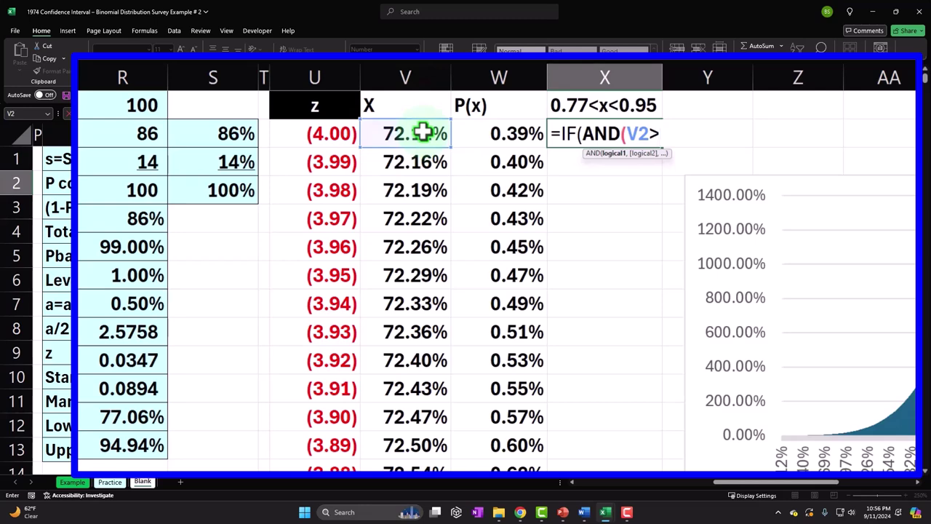
left_click(139, 418)
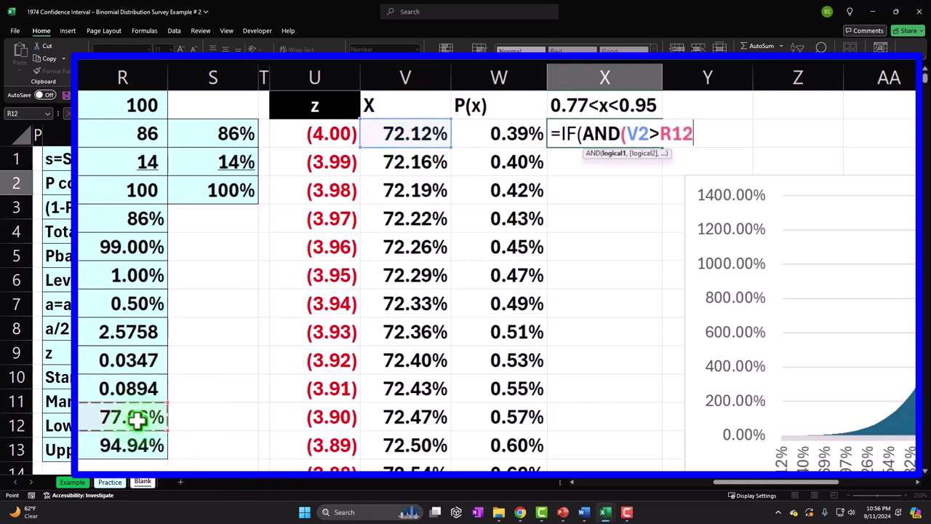
type(",")
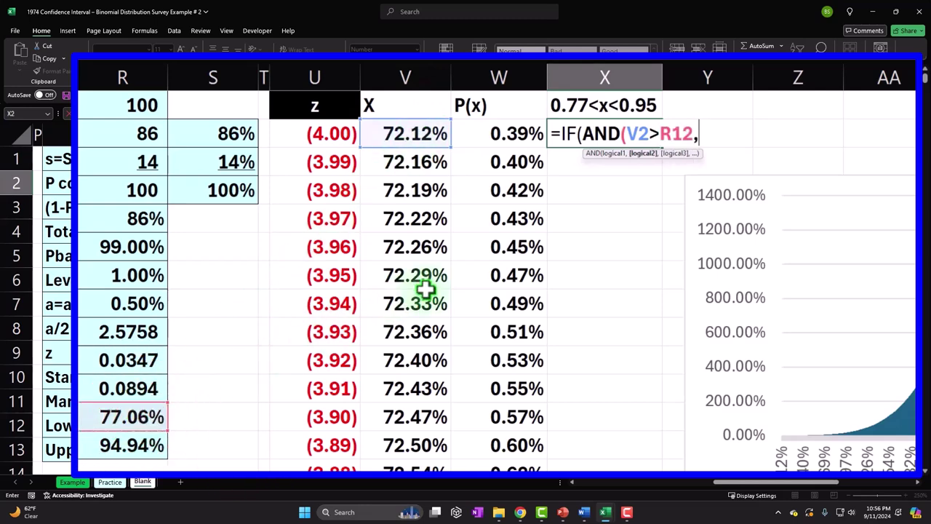
Complete the X2 formula as =IF(AND(V2>R12,V2<R13),W2," "), returning P(x) within the interval and a blank otherwise.
left_click(423, 134)
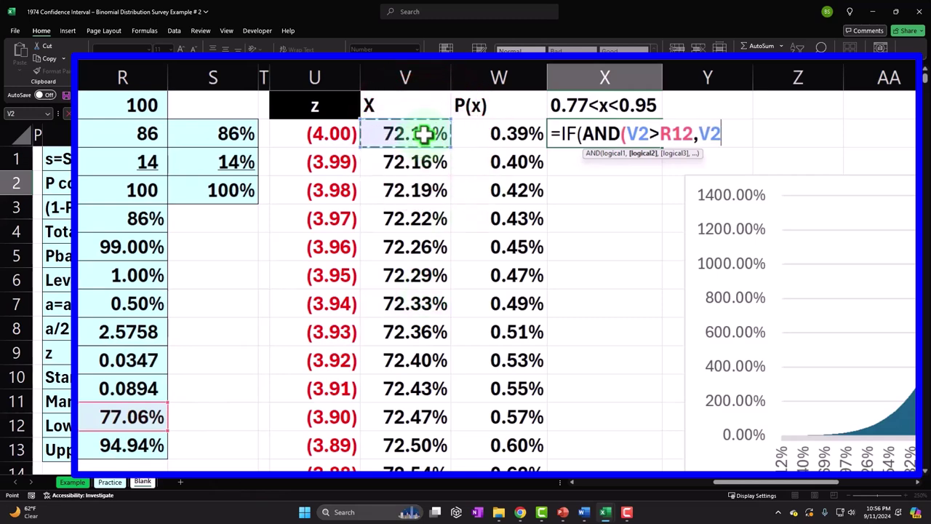
type("<")
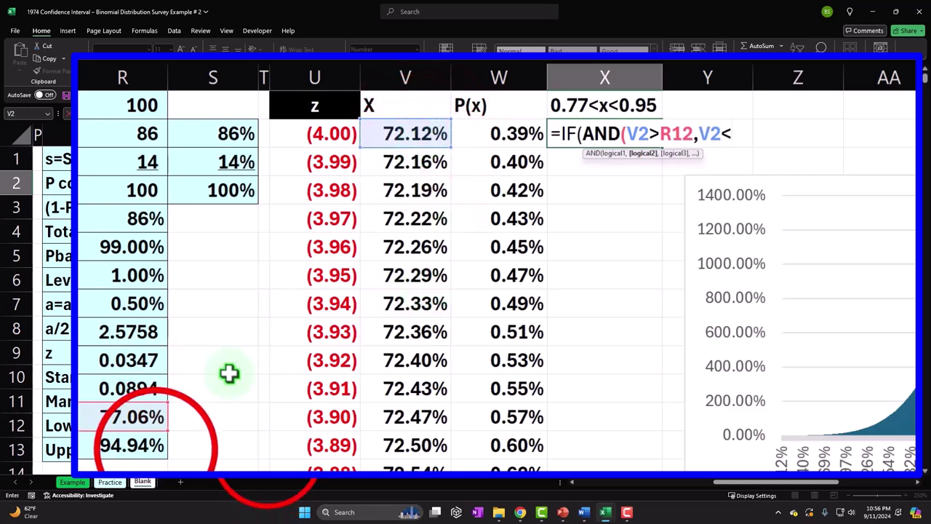
left_click(153, 446)
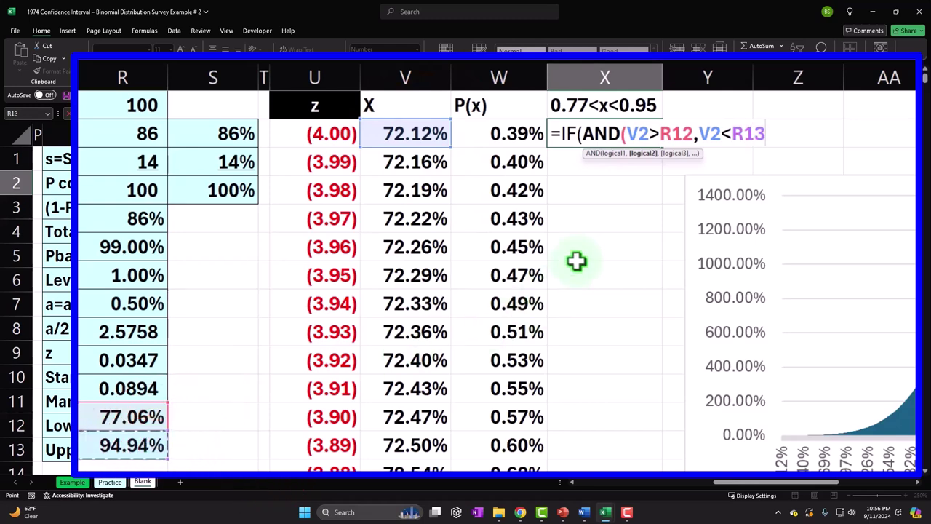
type("),")
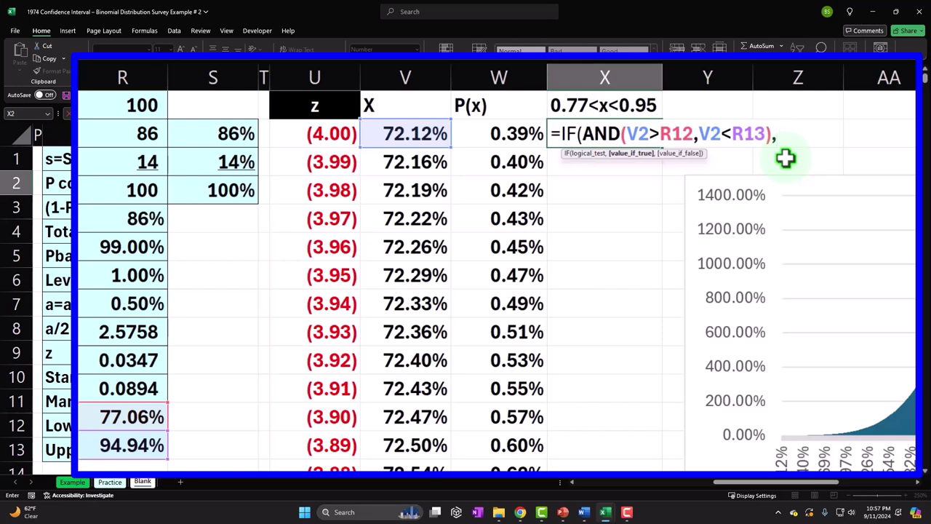
left_click(520, 139)
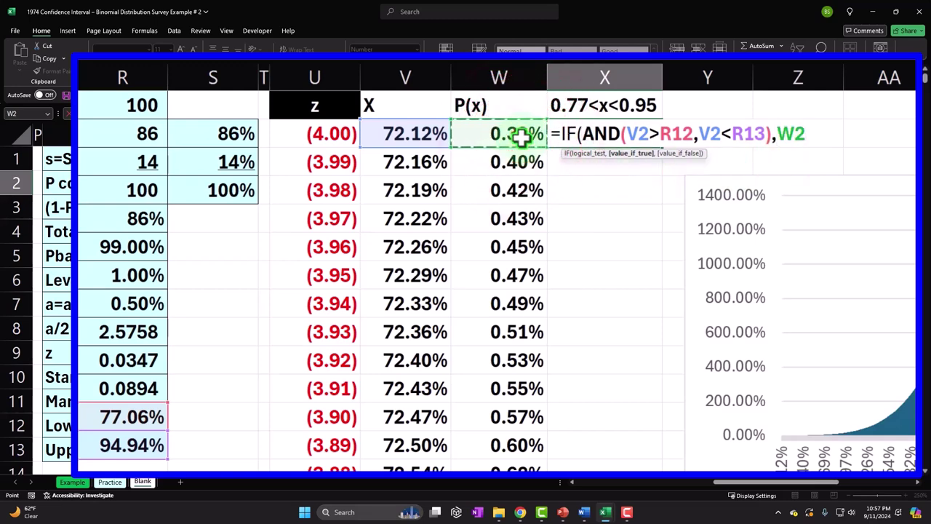
type(",")
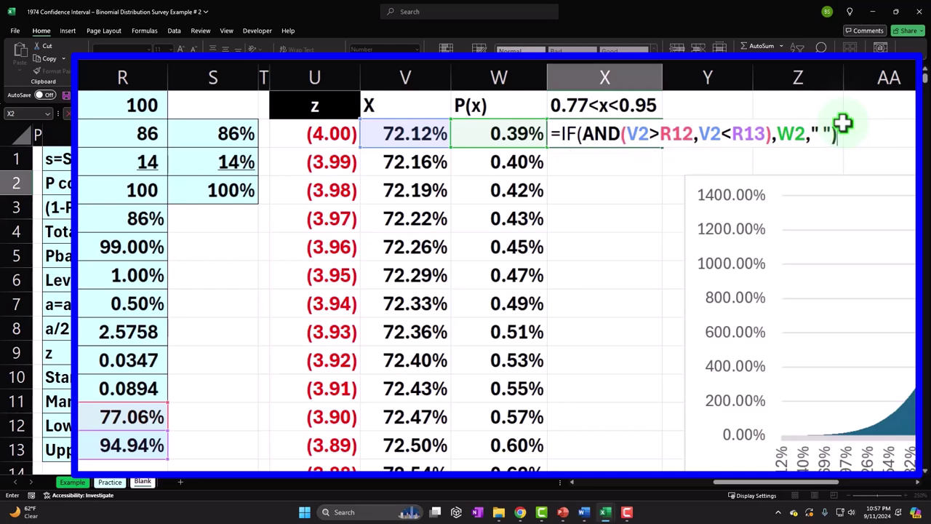
key("Return")
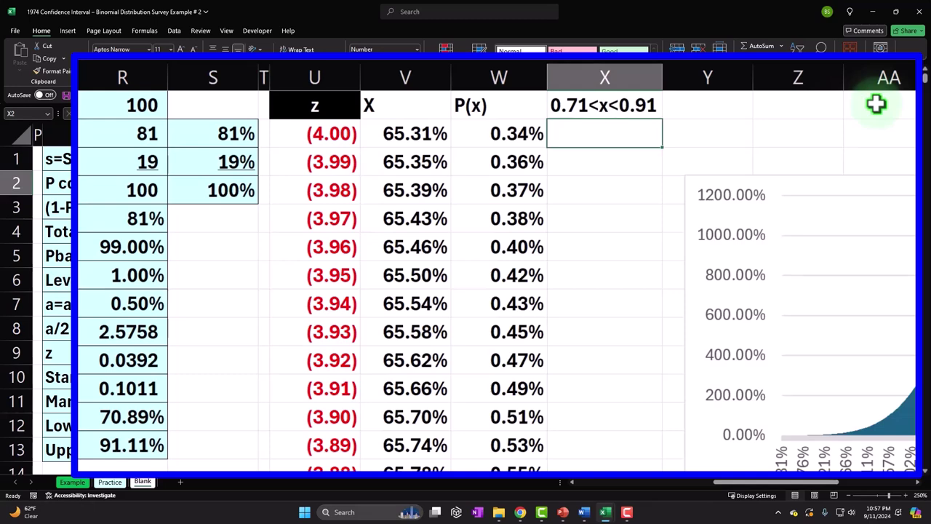
Copy the X2 formula down column X alongside the normal table.
left_click(400, 38)
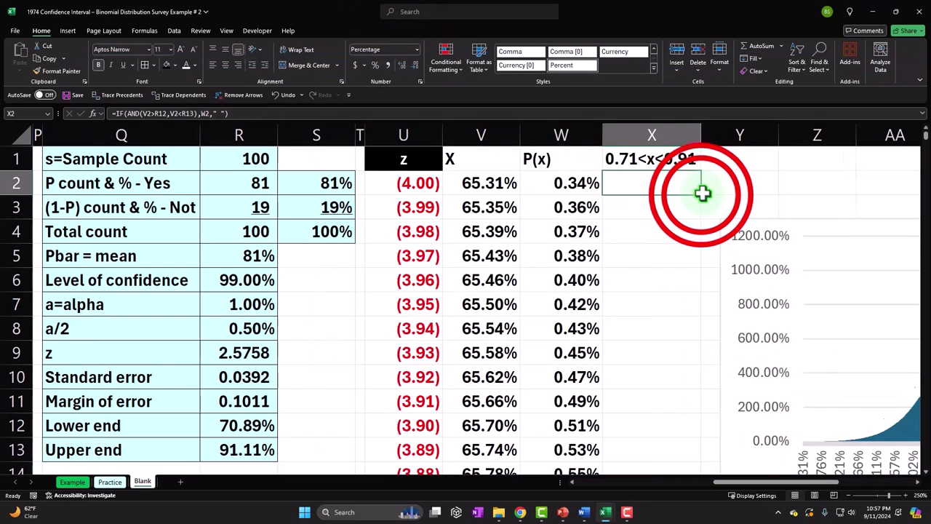
double_click(662, 147)
left_click(619, 190)
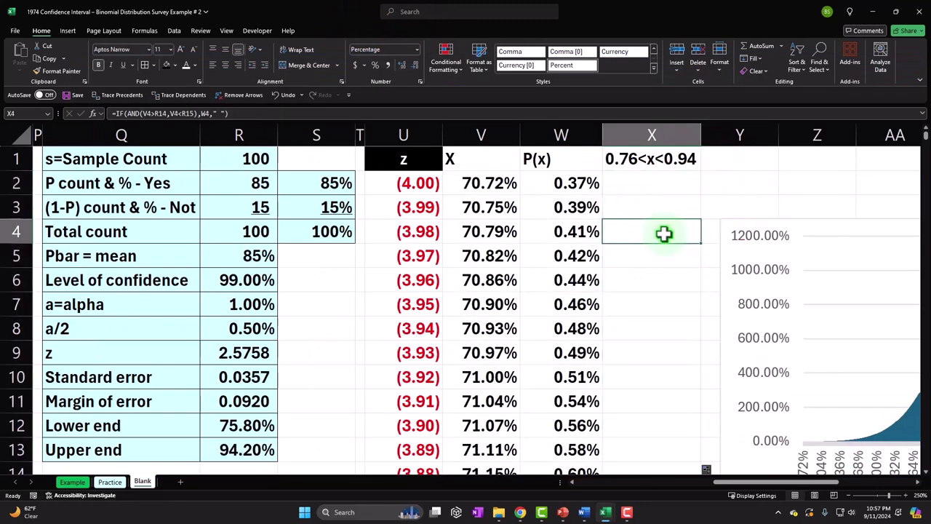
Examine the copied formulas down column X for P(x) values within the interval, and return to the table's first rows.
key("Down")
key("Down")
key("Down")
key("Down")
key("Down")
key("Down")
key("Down")
key("Down")
key("Down")
key("Down")
key("Down")
key("Down")
key("Down")
key("Down")
key("Down")
key("Down")
key("Down")
key("Down")
key("Down")
key("Down")
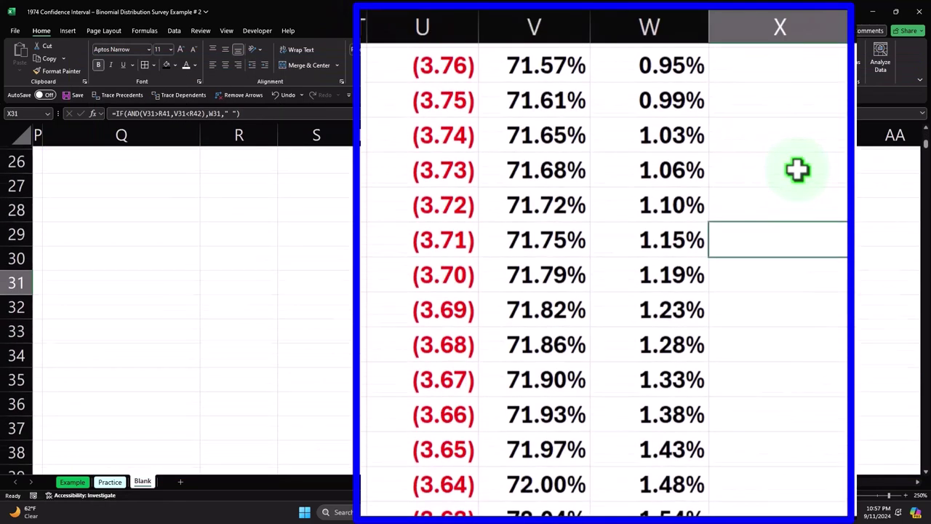
key("Down")
key("Down")
key("Down")
key("Down")
key("Down")
key("Down")
key("Down")
key("Down")
key("Down")
key("Down")
key("Down")
key("Down")
key("Down")
key("Down")
key("Down")
key("Down")
key("Down")
key("Down")
key("Down")
key("Down")
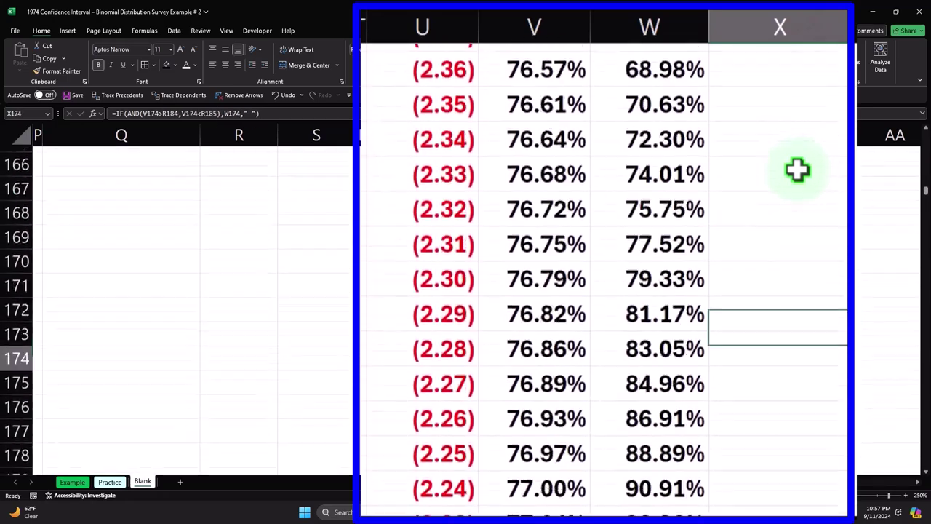
key("Down")
key("Down")
key("Down")
key("Down")
key("Down")
key("Down")
key("Down")
key("Down")
key("Down")
key("Down")
key("Down")
key("Down")
key("Down")
key("Down")
key("Down")
key("Down")
key("Down")
key("Down")
key("Down")
key("Down")
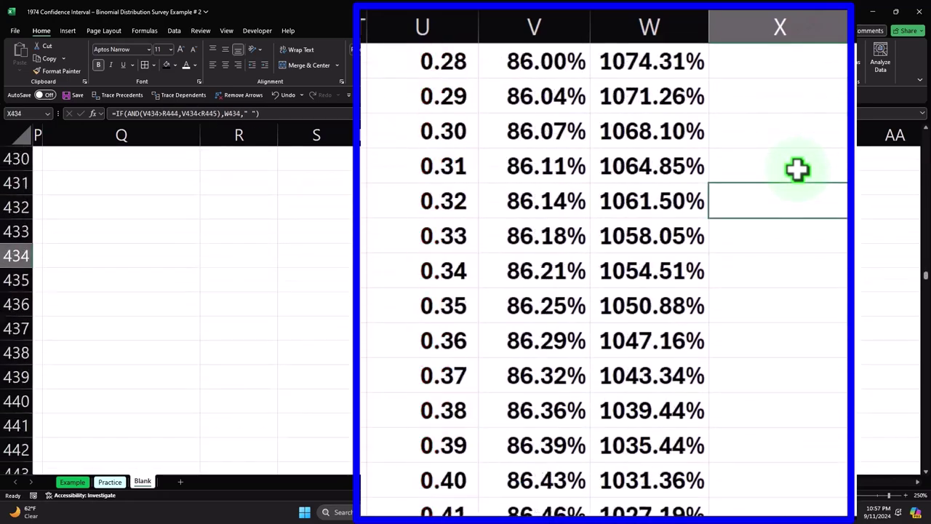
key("Down")
key("Down")
key("Down")
key("Down")
key("Down")
key("Down")
key("Down")
key("Down")
key("Down")
key("Down")
key("Down")
key("Down")
key("Down")
key("Down")
key("Down")
key("Down")
key("Down")
key("Down")
key("Down")
key("Down")
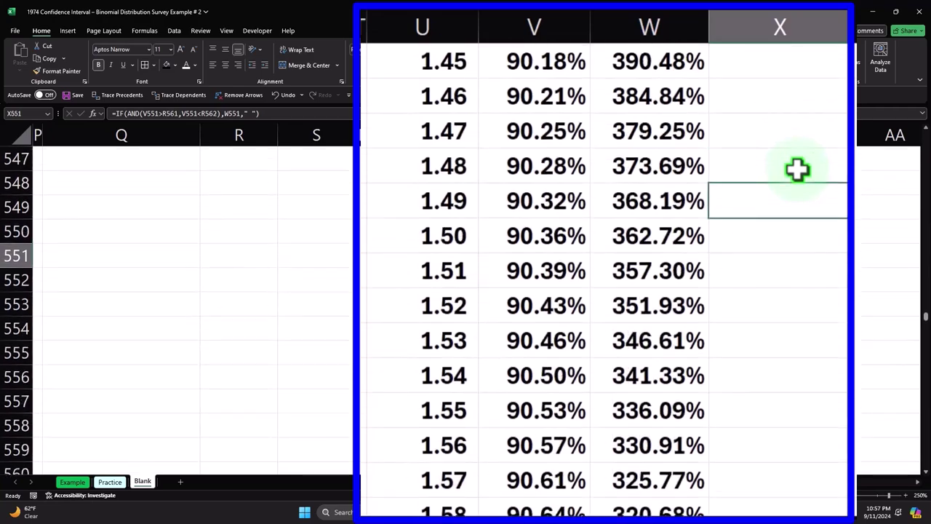
left_click_drag(922, 318, 924, 139)
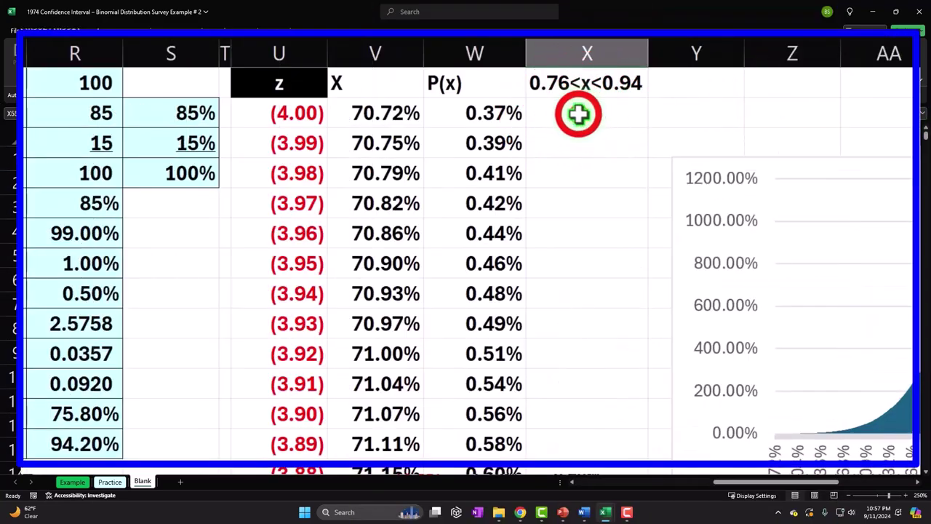
Make both limit references in X2 absolute, giving =IF(AND(V2>$R$12,V2<$R$13),W2," ").
double_click(580, 112)
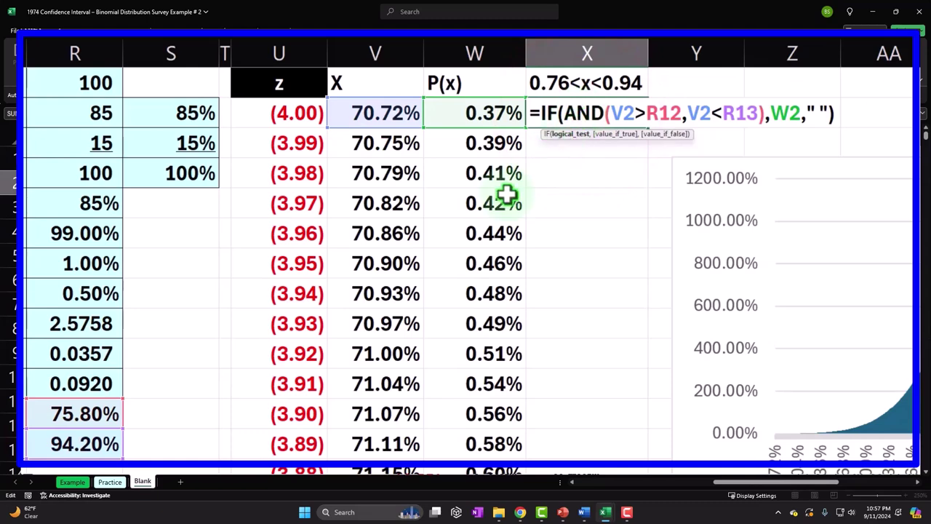
left_click(595, 143)
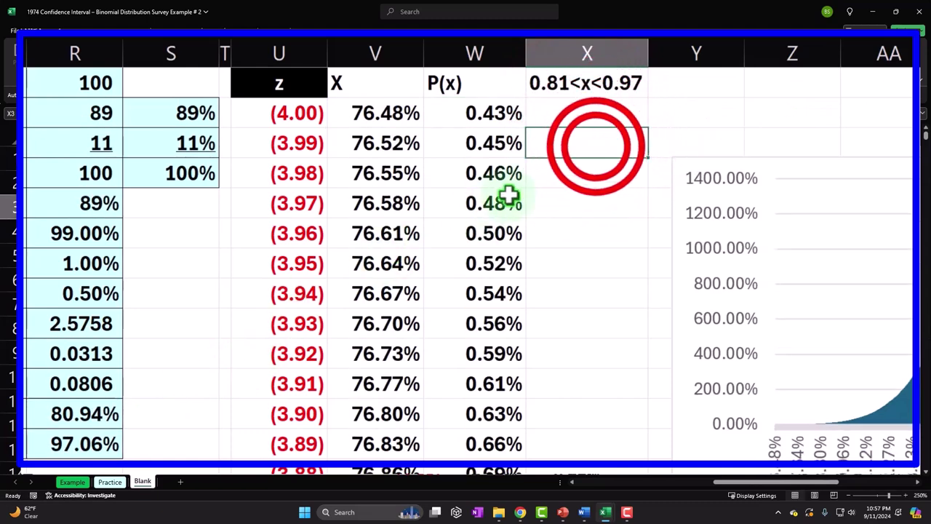
double_click(595, 143)
key("Return")
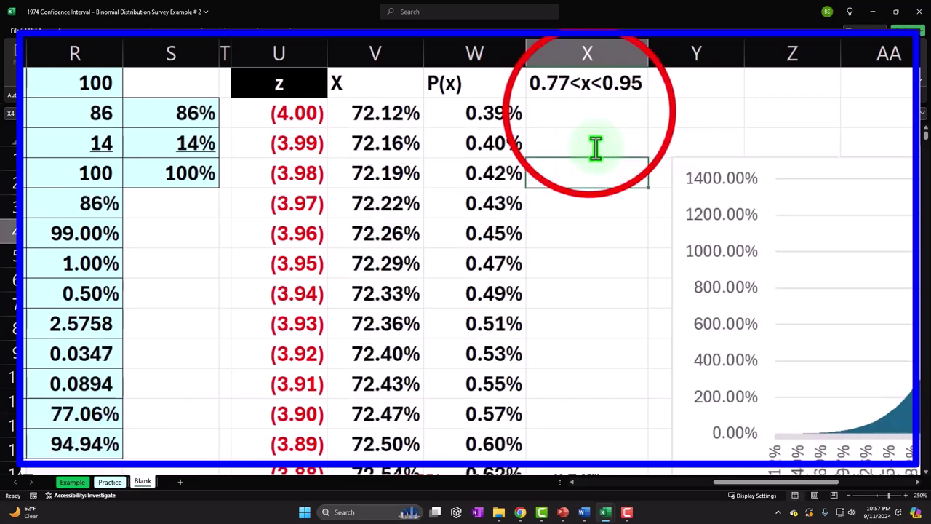
left_click(587, 111)
double_click(588, 113)
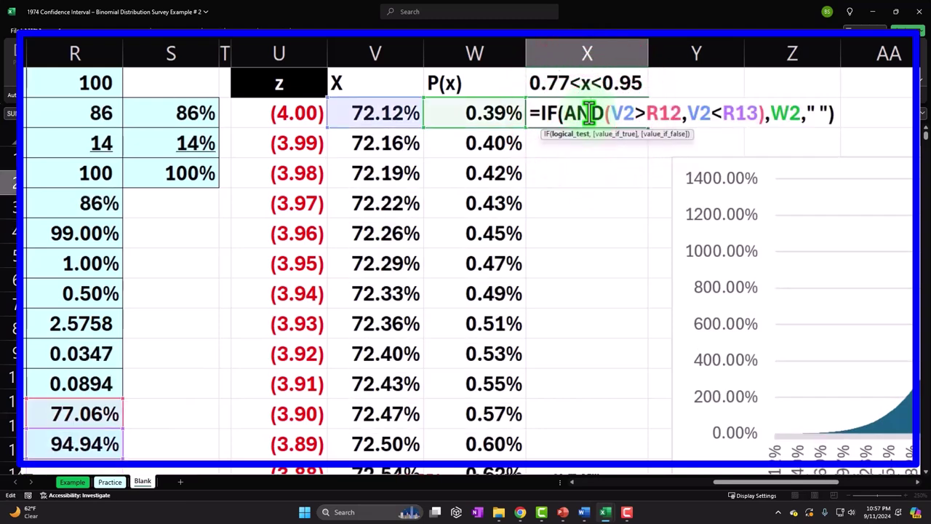
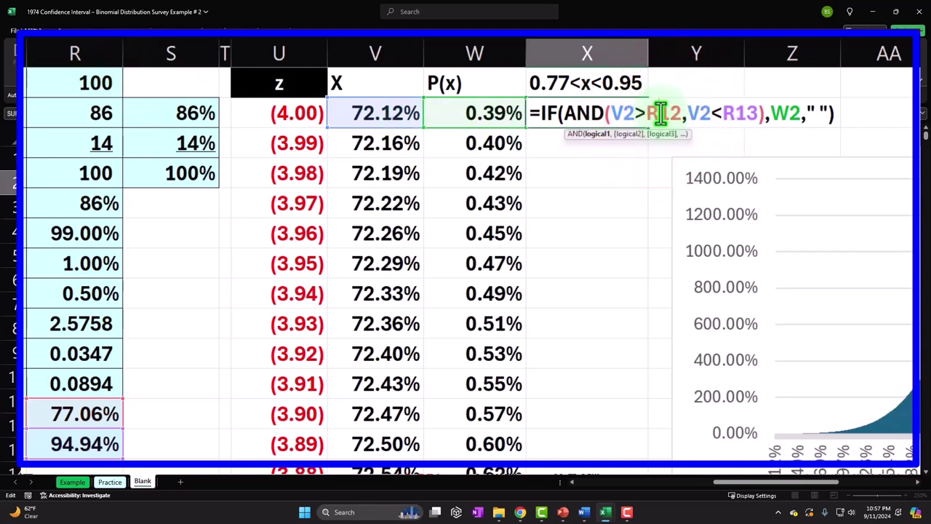
left_click(771, 114)
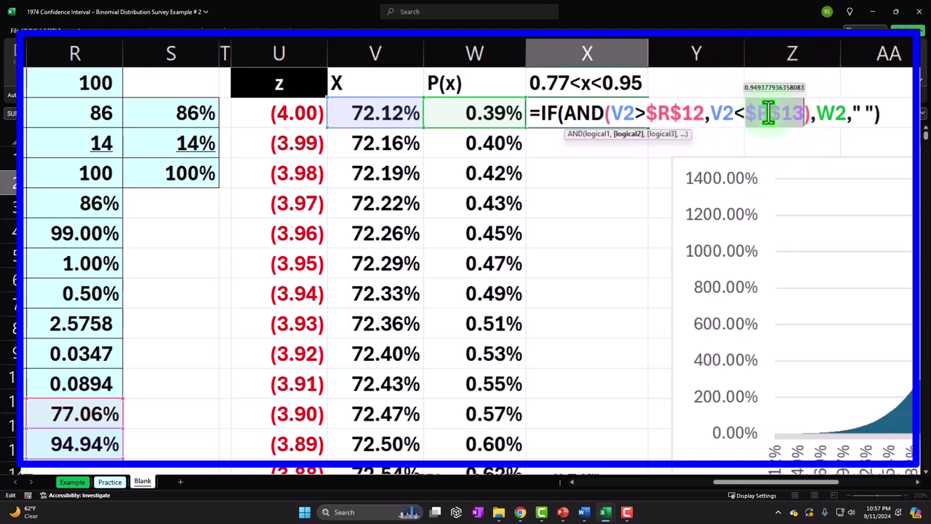
key("Return")
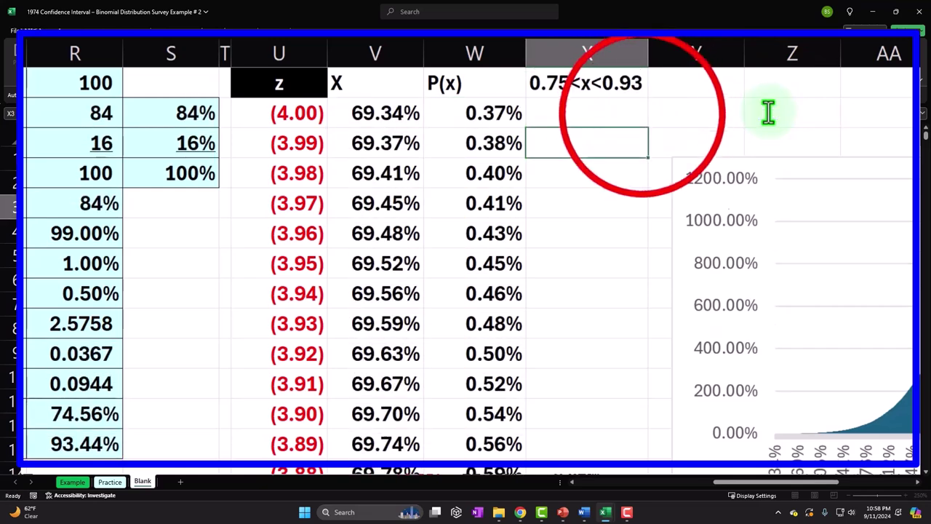
Refill column X down the table with the absolute-reference version of the X2 formula.
left_click(647, 122)
double_click(650, 123)
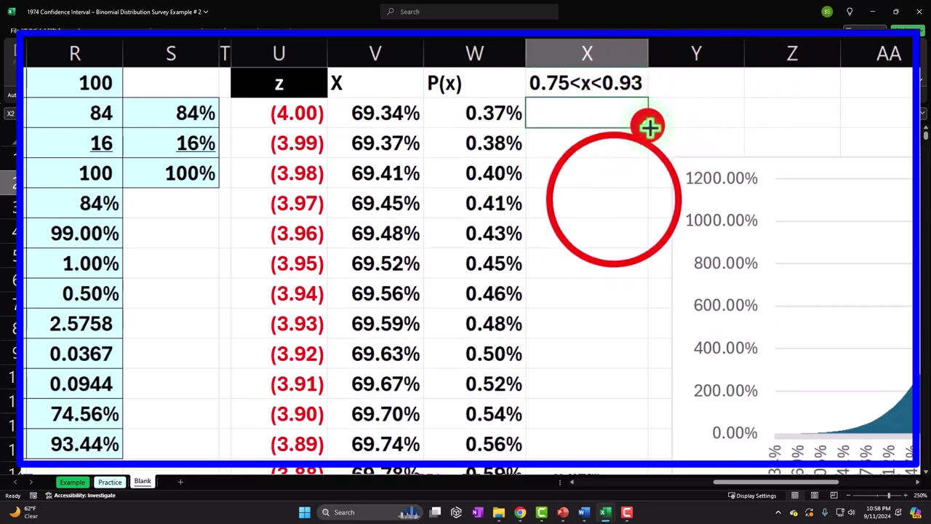
left_click(611, 195)
Check down the refilled column X that P(x) is returned only where x lies within the interval.
key("Down")
key("Down")
key("Down")
key("Down")
key("Down")
key("Down")
key("Down")
key("Down")
key("Down")
key("Down")
key("Down")
key("Down")
key("Down")
key("Down")
key("Down")
key("Down")
key("Down")
key("Down")
key("Down")
key("Down")
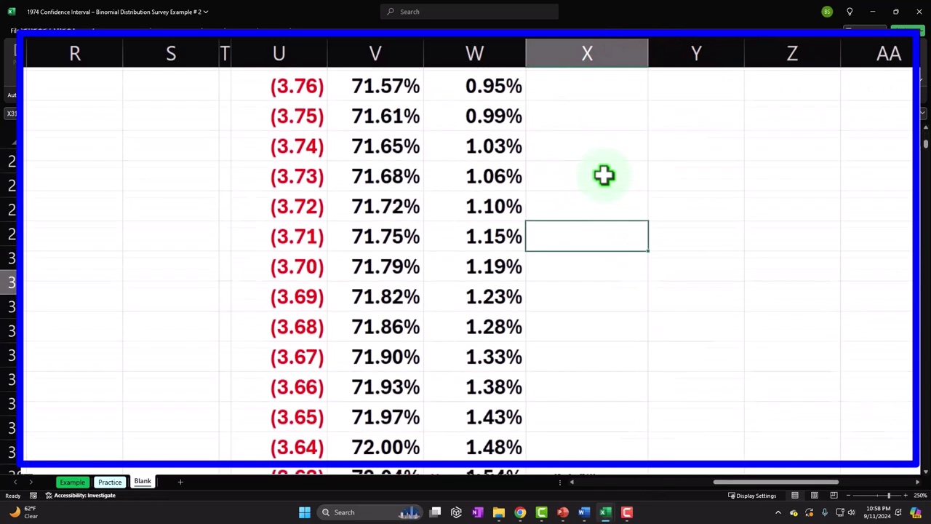
key("Down")
key("Down")
key("Down")
key("Down")
key("Down")
key("Down")
key("Down")
key("Down")
key("Down")
key("Down")
key("Down")
key("Down")
key("Down")
key("Down")
key("Down")
key("Down")
key("Down")
key("Down")
key("Down")
key("Down")
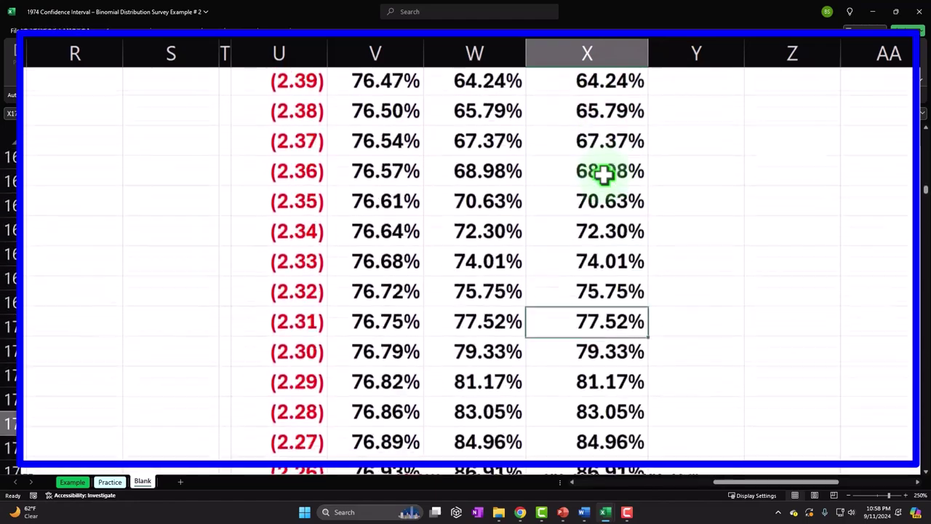
key("ctrl+z")
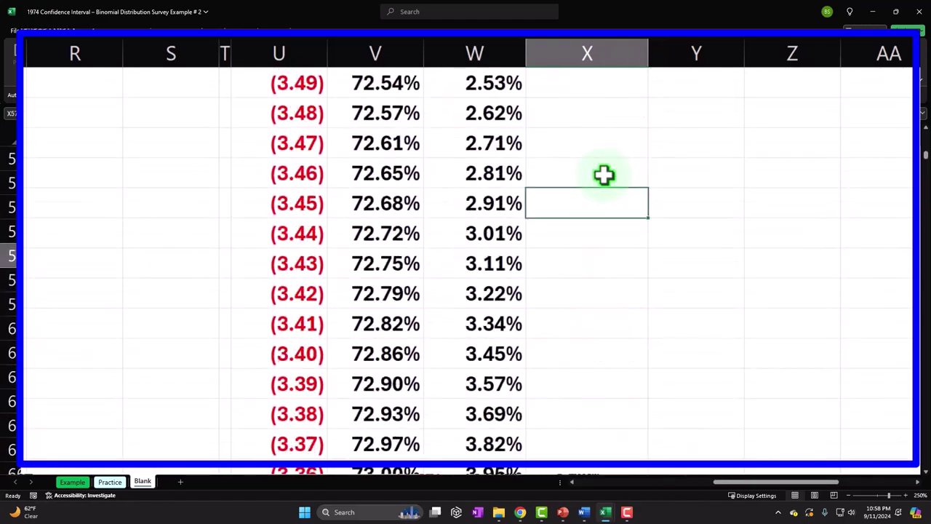
Format the header cells V1:X1 centred with a black fill and white text.
left_click_drag(395, 78, 542, 75)
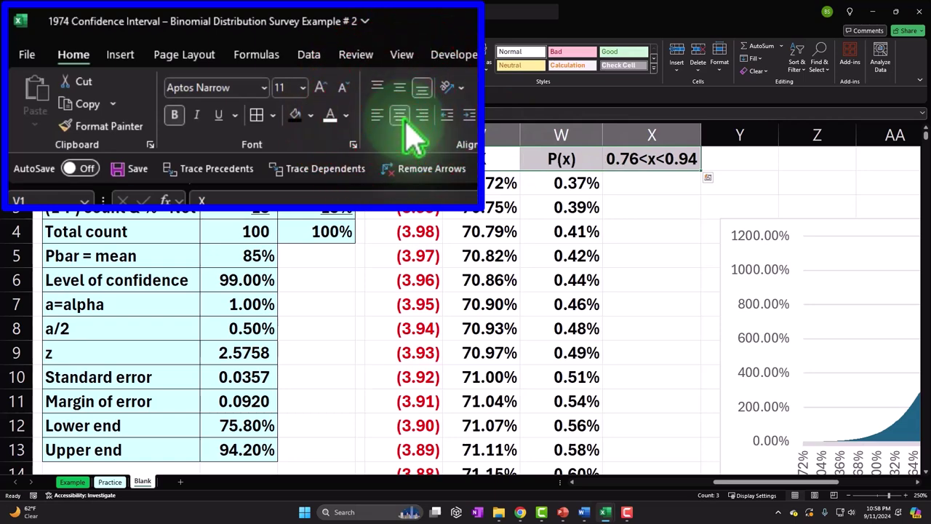
left_click(293, 118)
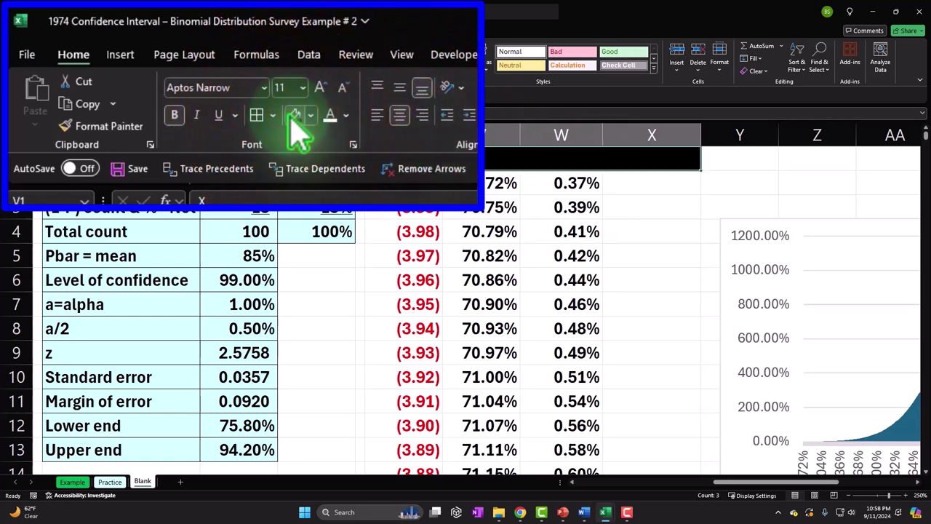
left_click(329, 117)
Add borders and the recent light-blue fill to the table body U2:X802.
left_click_drag(405, 183, 608, 183)
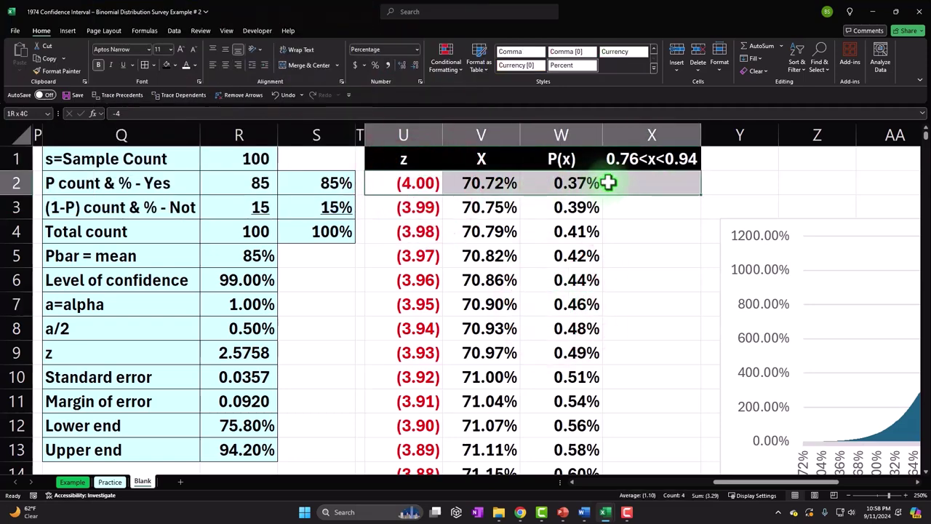
key("ctrl+shift+Down")
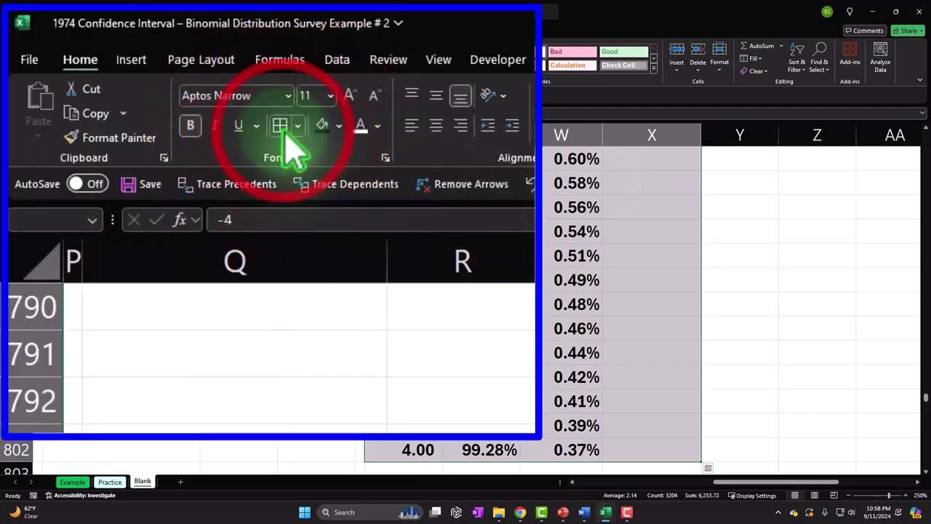
key("ctrl+BackSpace")
left_click(339, 126)
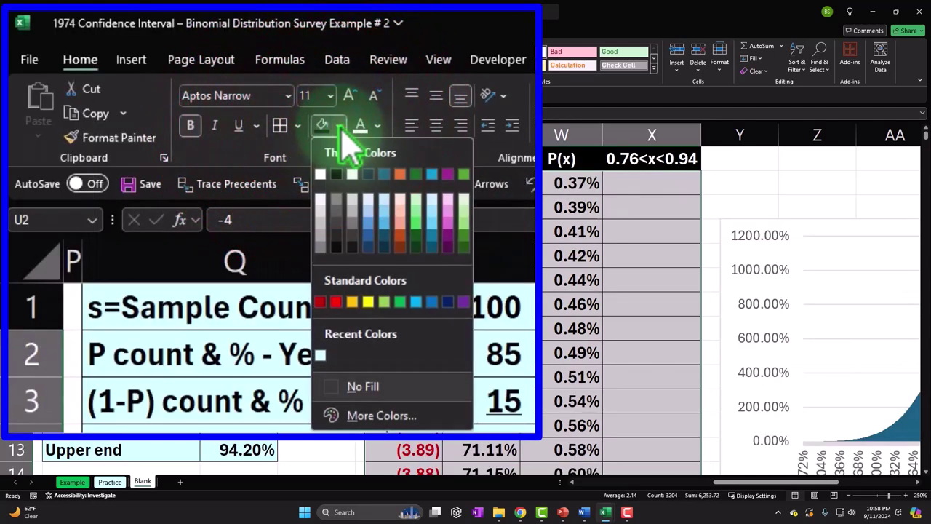
left_click(320, 354)
Fit the widths of table columns U through W to their contents.
left_click_drag(403, 135, 531, 134)
double_click(613, 136)
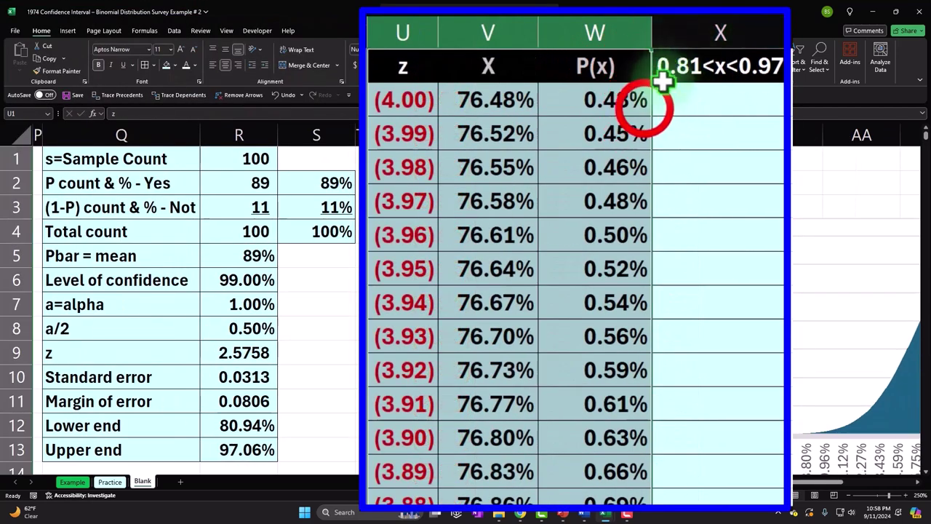
left_click(643, 105)
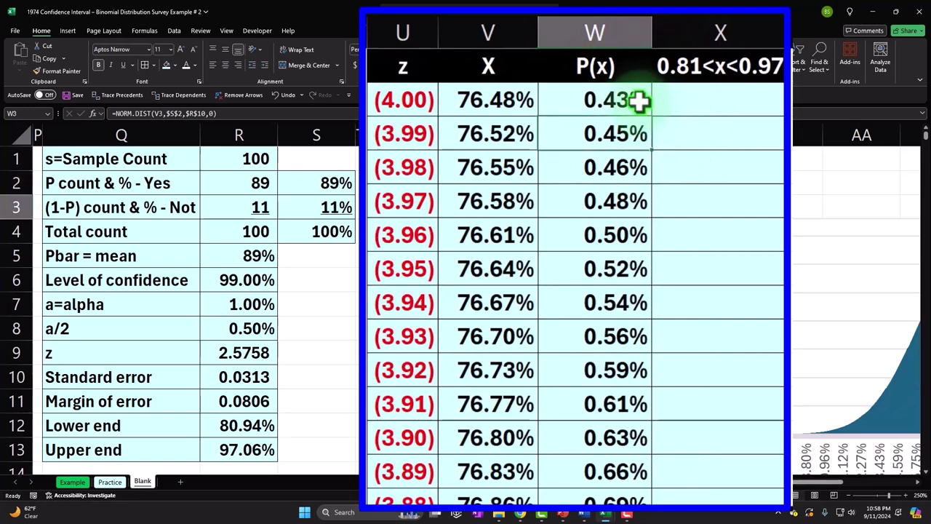
Move the area chart up so that it starts near row 2 beside the table.
key("Right")
key("Right")
key("Right")
key("Right")
key("Right")
key("Right")
key("Right")
key("Right")
key("Right")
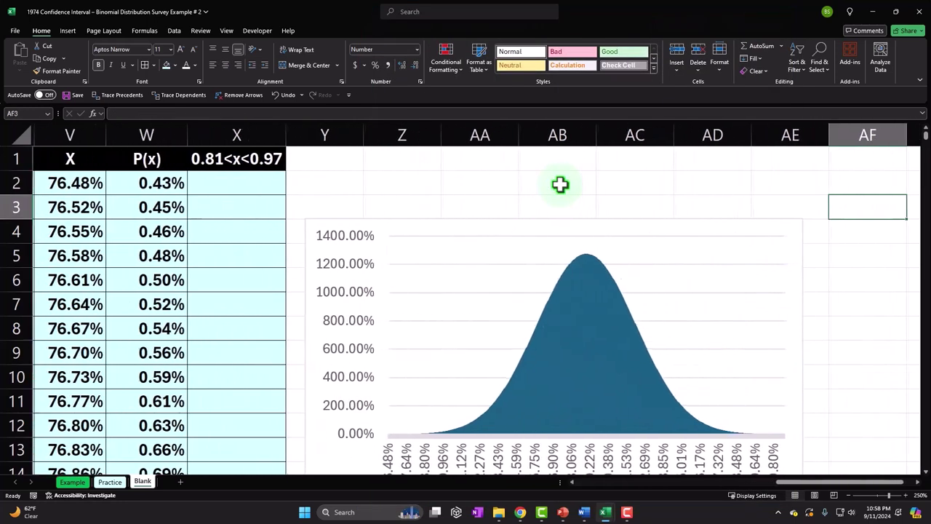
left_click_drag(467, 227, 470, 191)
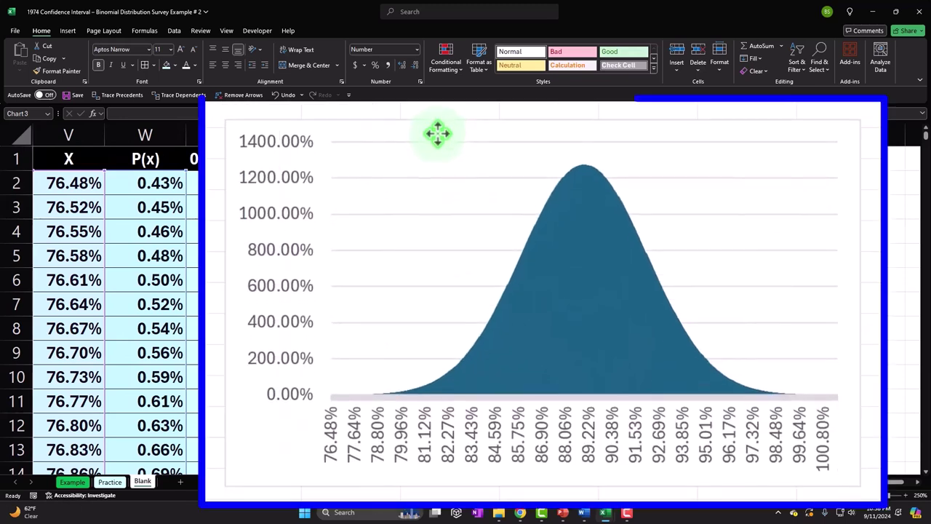
Edit the area chart's existing series to take its name from X1 and its values from X2:X802.
left_click(437, 133)
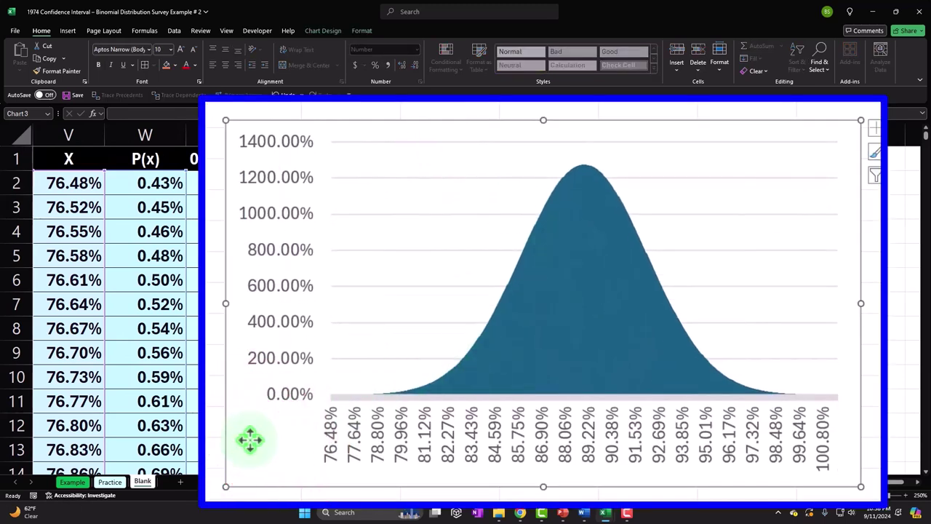
left_click(323, 31)
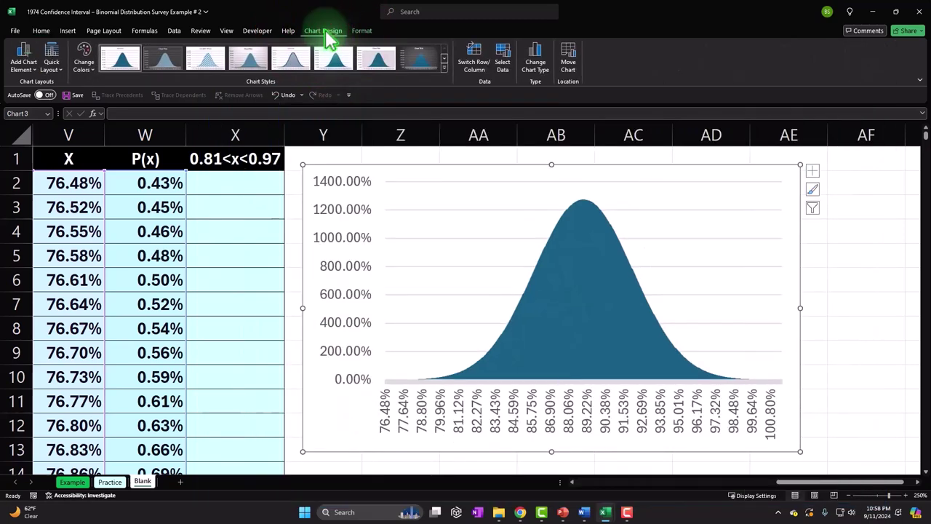
left_click(504, 61)
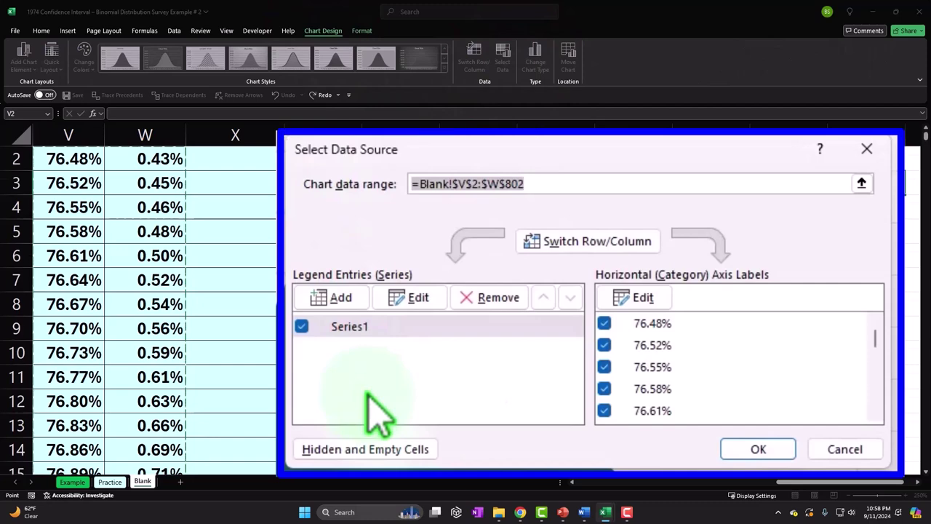
left_click(407, 298)
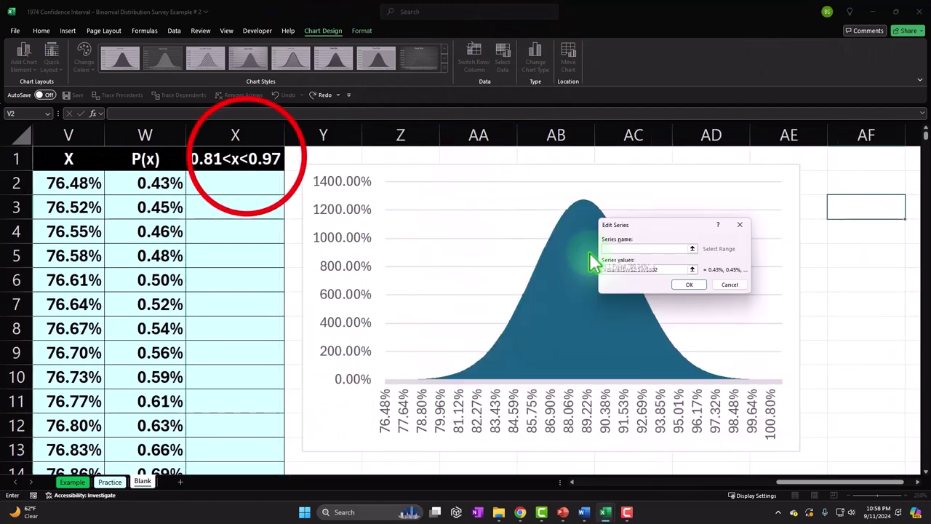
left_click(247, 157)
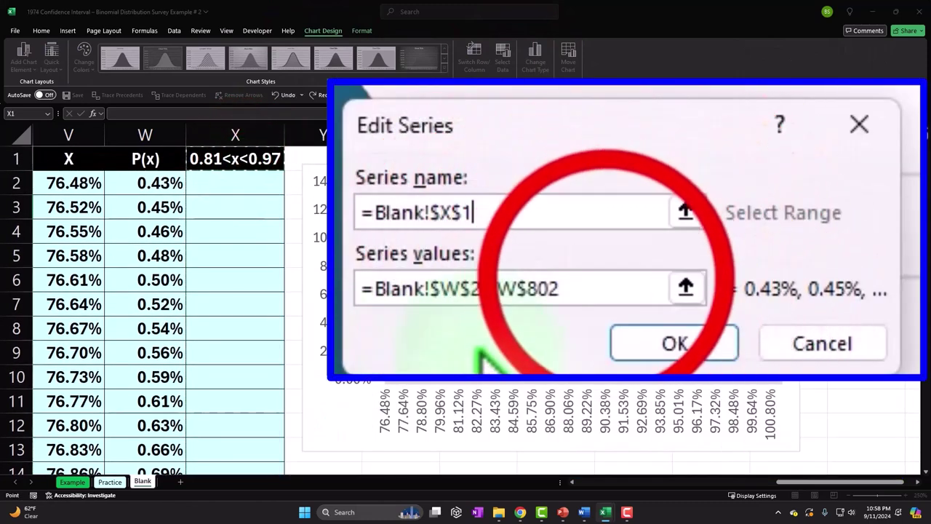
left_click(603, 285)
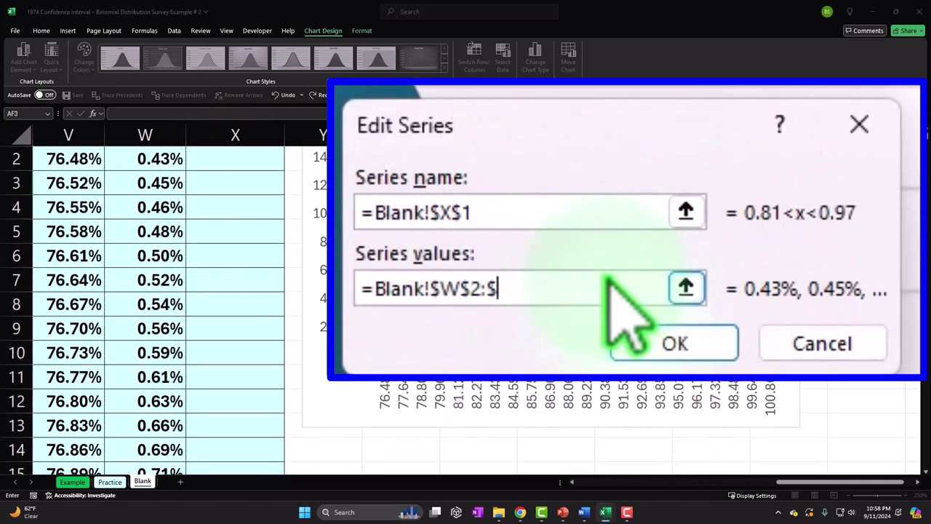
left_click(246, 188)
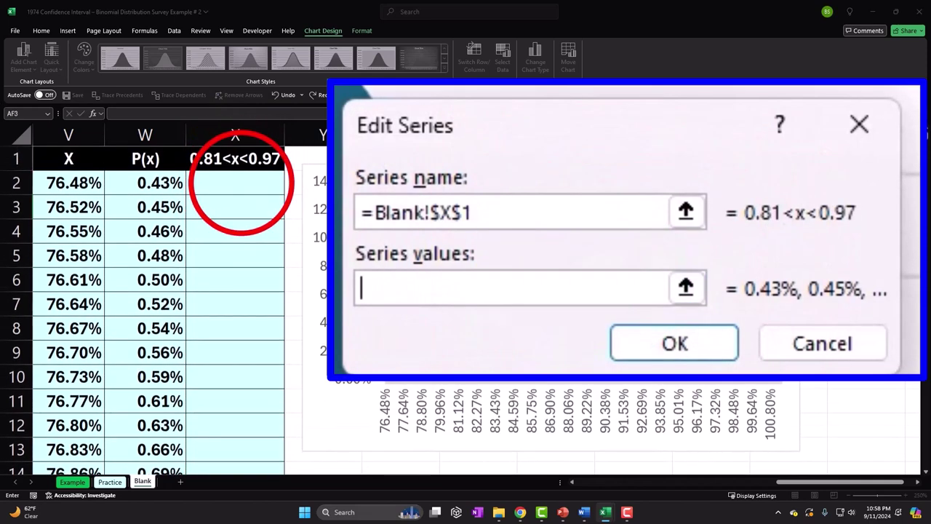
key("ctrl+shift+Down")
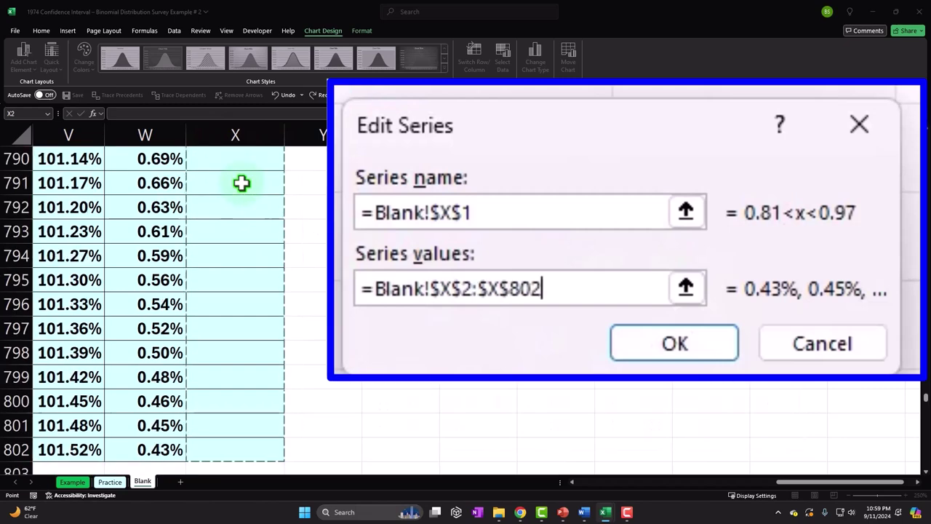
key("ctrl+BackSpace")
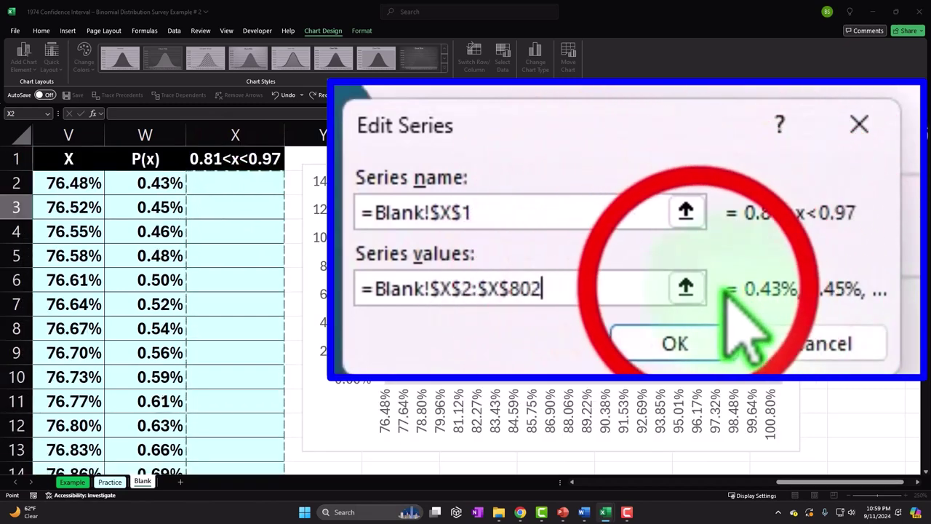
left_click(686, 288)
left_click(867, 182)
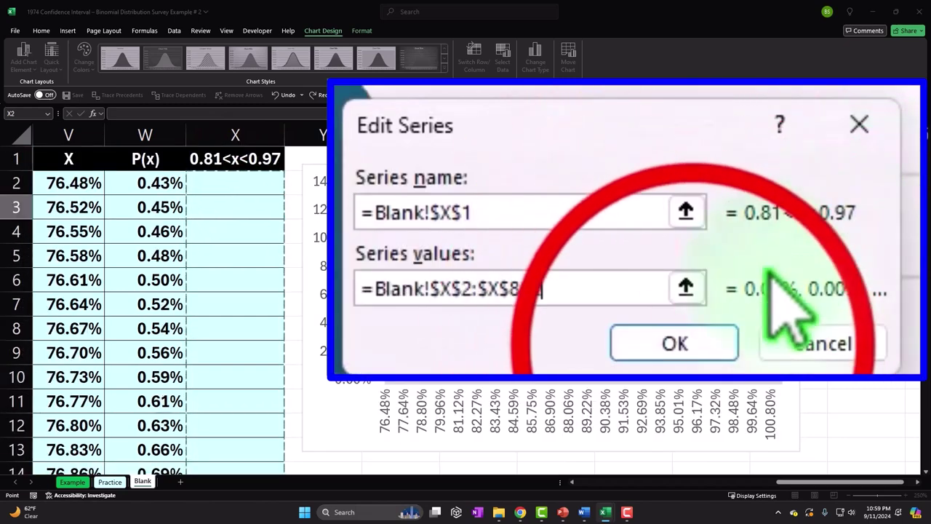
left_click(676, 345)
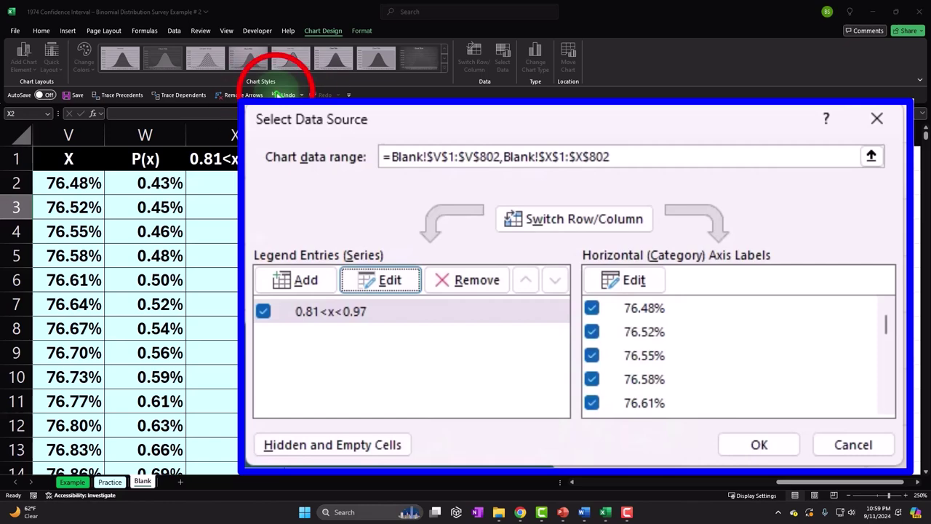
Close the chart's data source settings and undo the series change and the chart move.
left_click(876, 118)
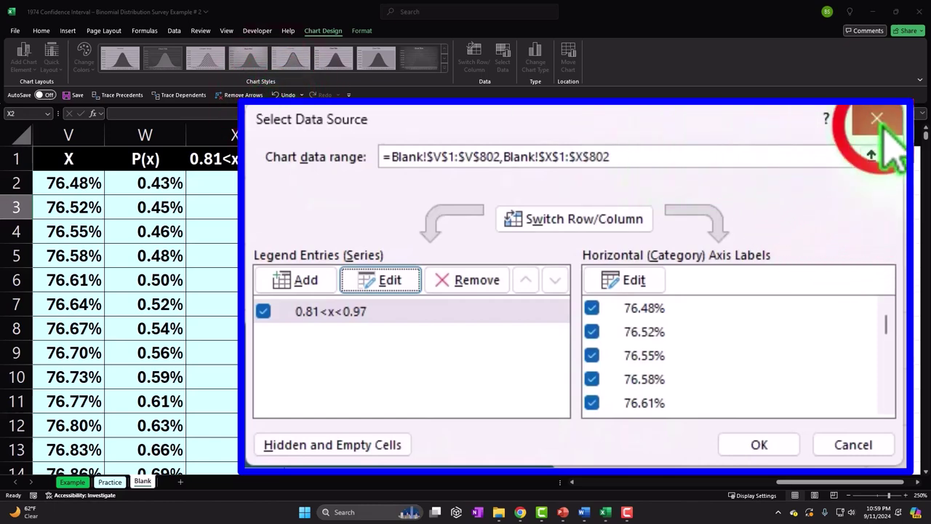
left_click(287, 96)
Reposition the area chart higher beside the table, with its upper edge in row 2.
scroll(349, 171, "down", 1)
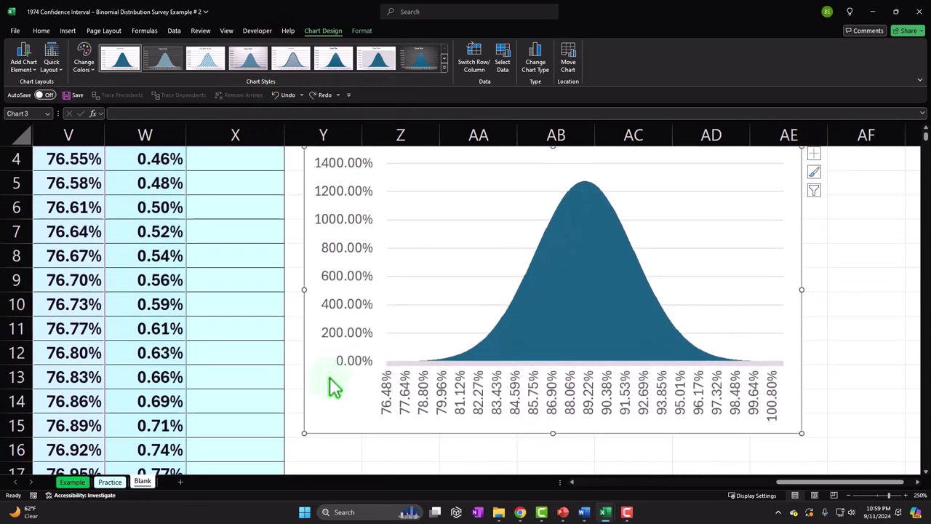
left_click_drag(789, 486, 777, 486)
scroll(555, 411, "up", 1)
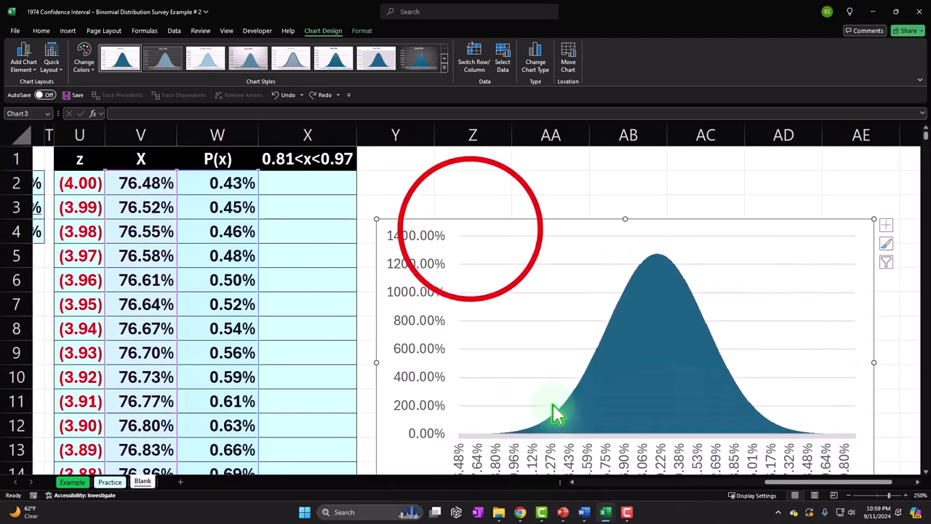
left_click_drag(470, 228, 470, 197)
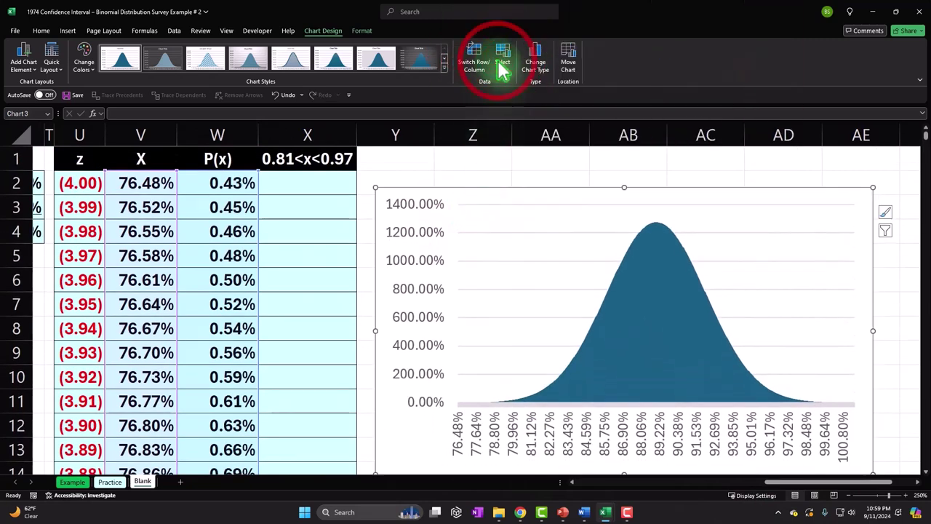
Add a second series to the area chart, named from X1 with values from X2:X802.
left_click(502, 69)
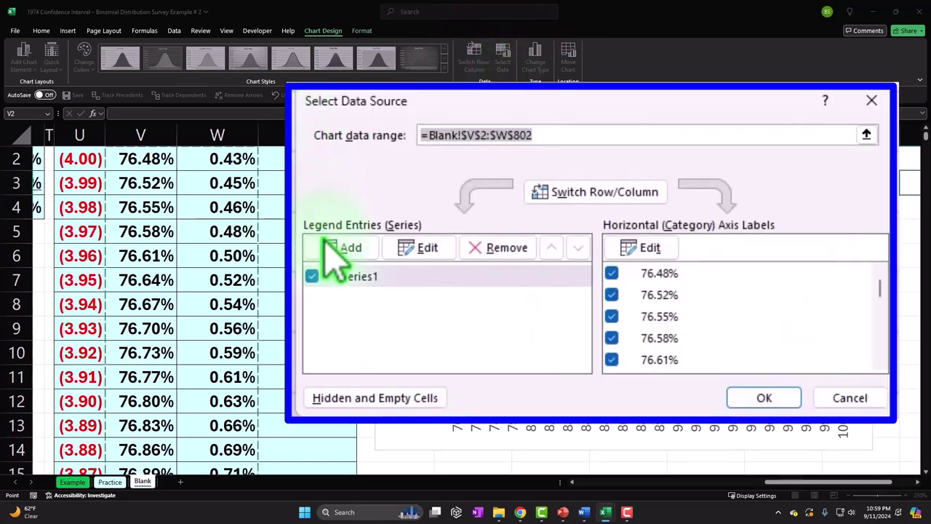
left_click(342, 249)
scroll(291, 272, "up", 1)
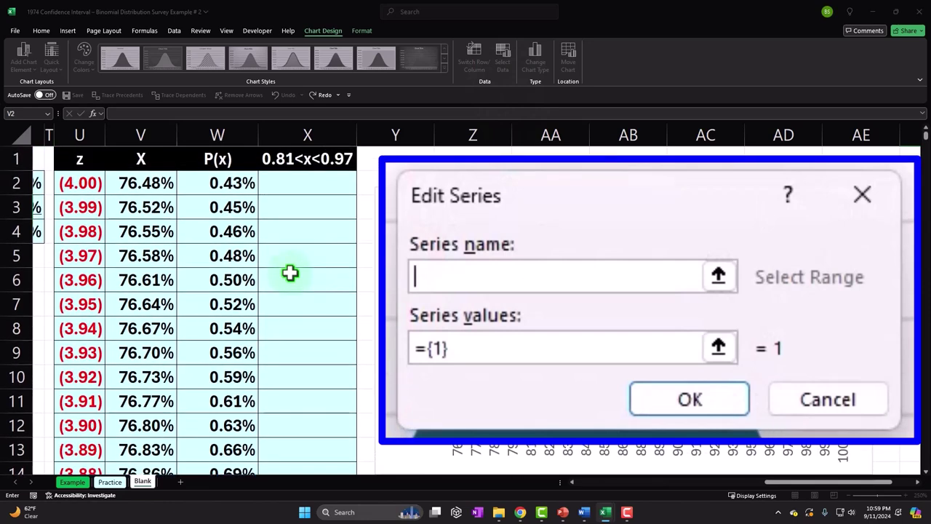
left_click(313, 162)
left_click(443, 347)
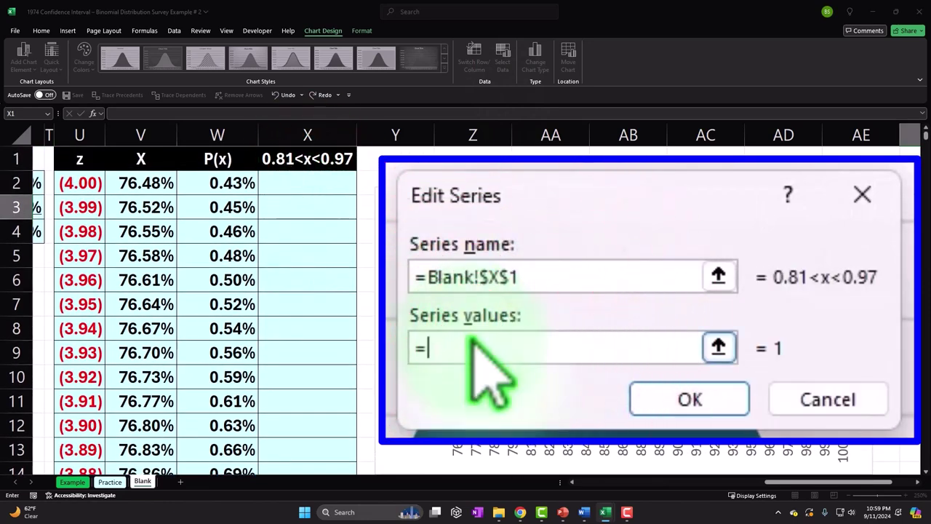
left_click(302, 184)
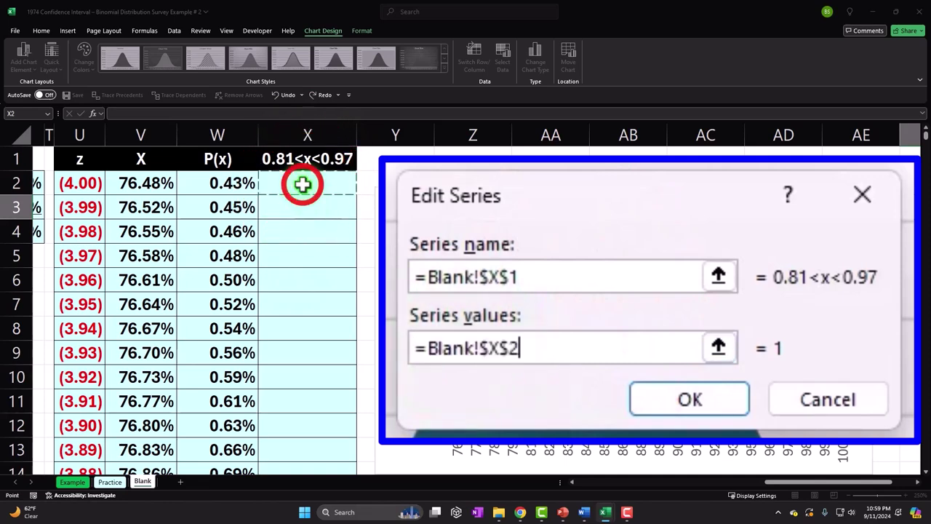
key("ctrl+shift+Down")
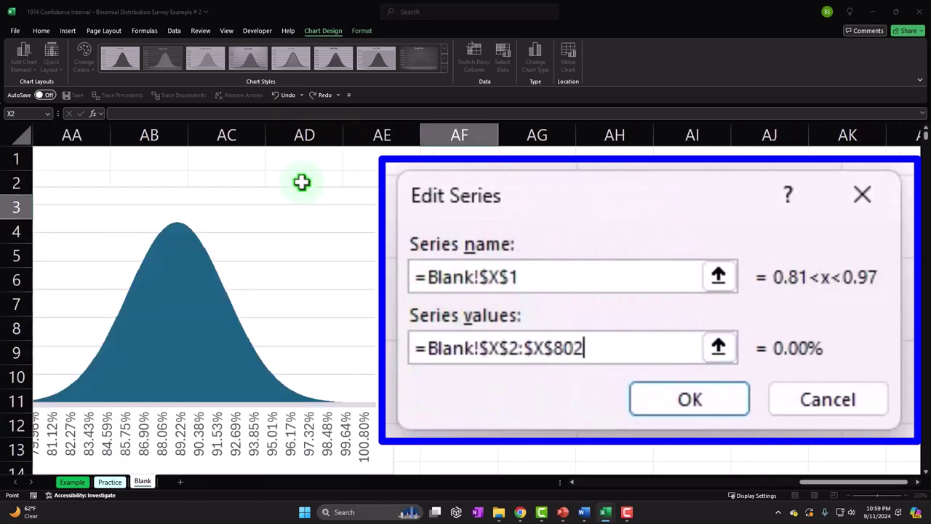
left_click_drag(825, 486, 773, 485)
left_click(716, 354)
left_click(870, 245)
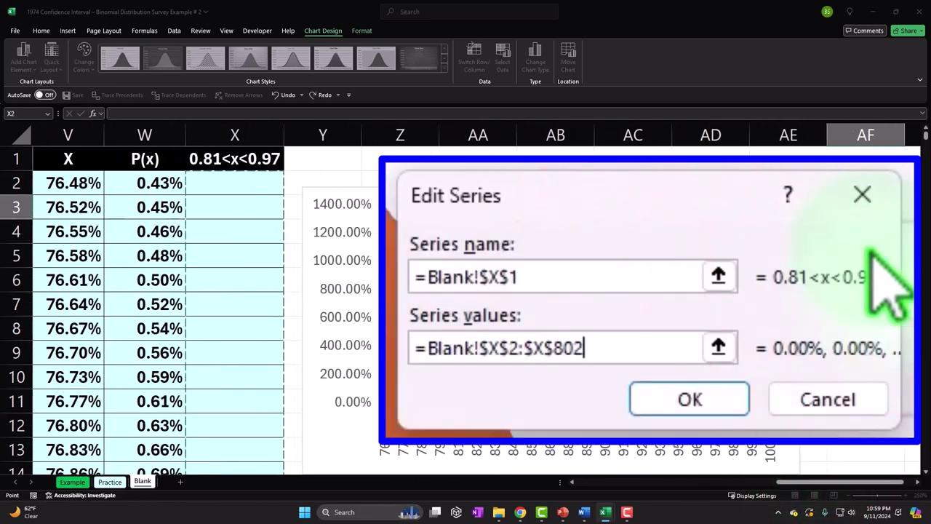
left_click(690, 399)
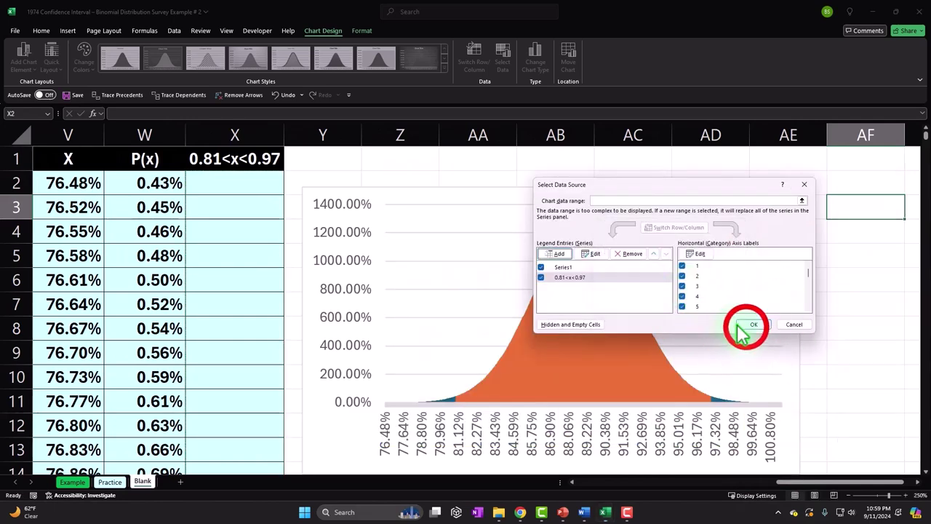
left_click(738, 329)
Plot the chart's 0.81<x<0.97 series on the secondary axis and close the series formatting.
left_click_drag(803, 482, 791, 483)
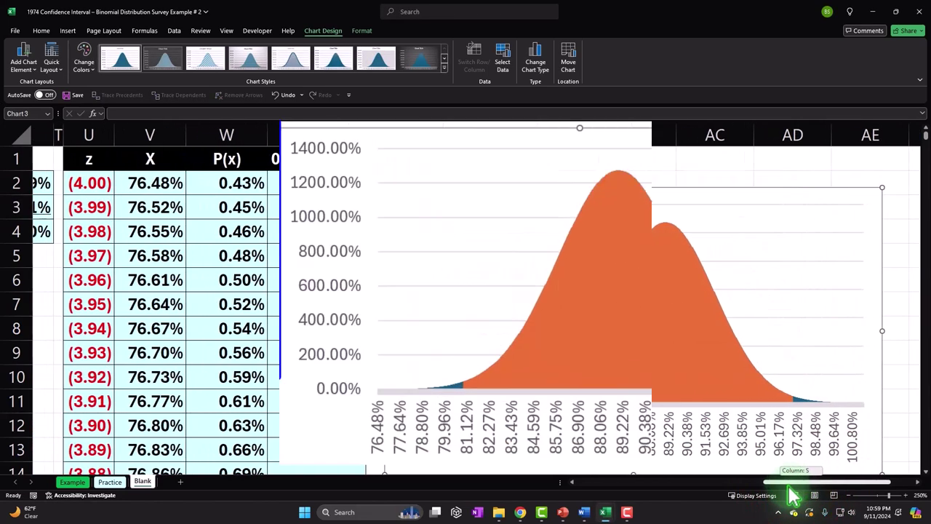
left_click(624, 280)
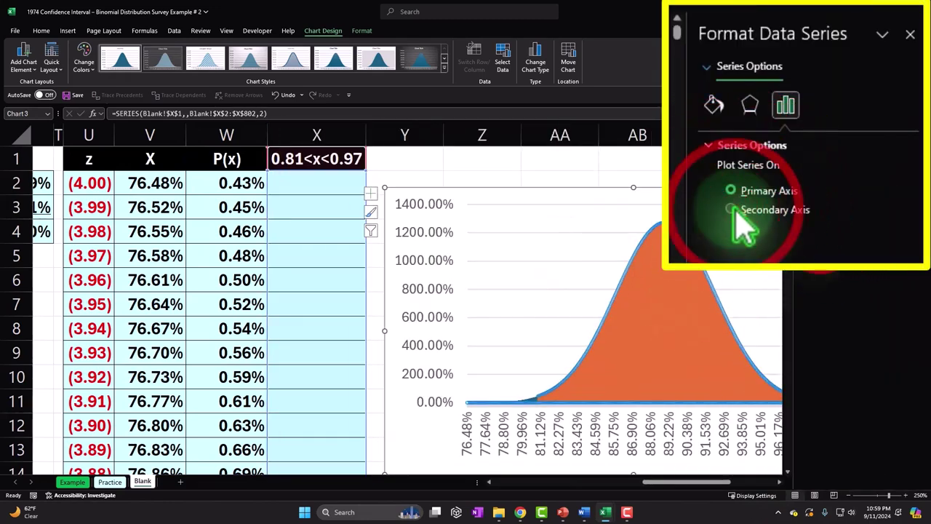
left_click(731, 210)
left_click(909, 36)
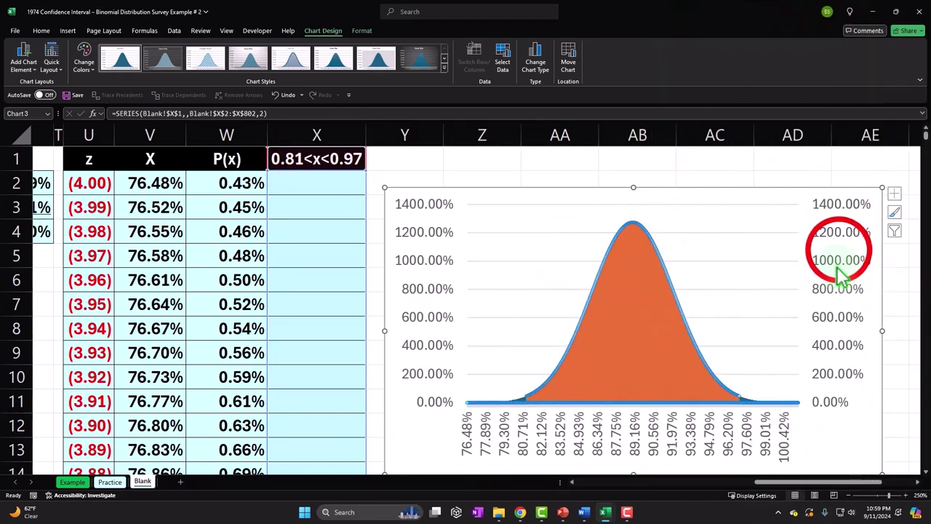
Delete the chart's secondary vertical axis and set the 0.81<x<0.97 series' horizontal axis labels to U2:U802.
left_click(842, 255)
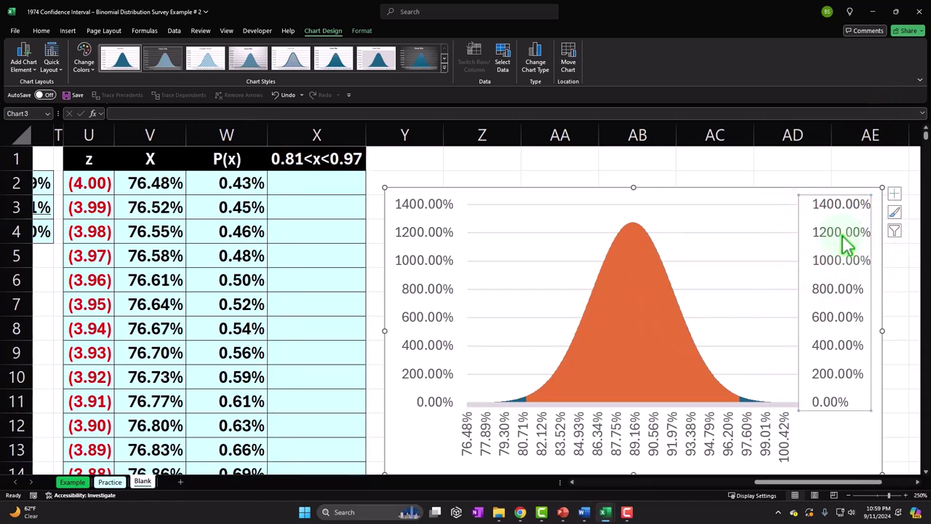
key("Delete")
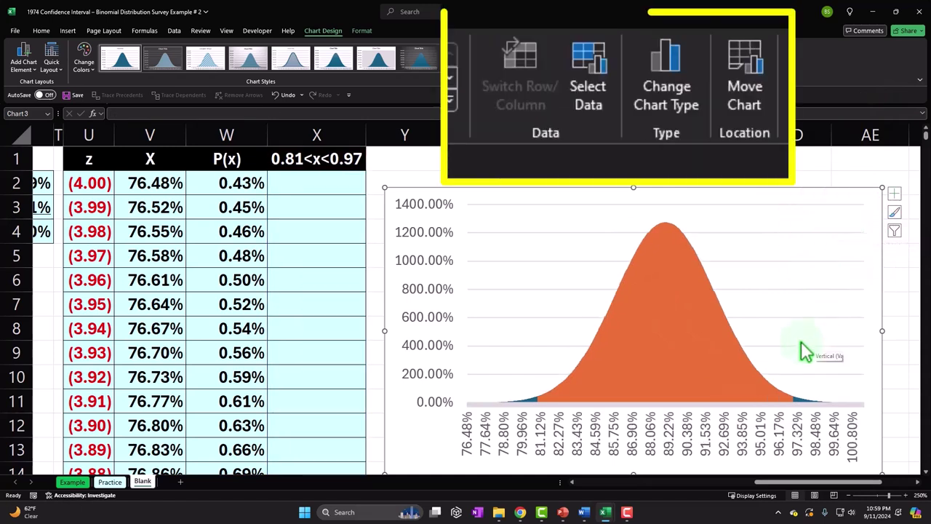
left_click(509, 65)
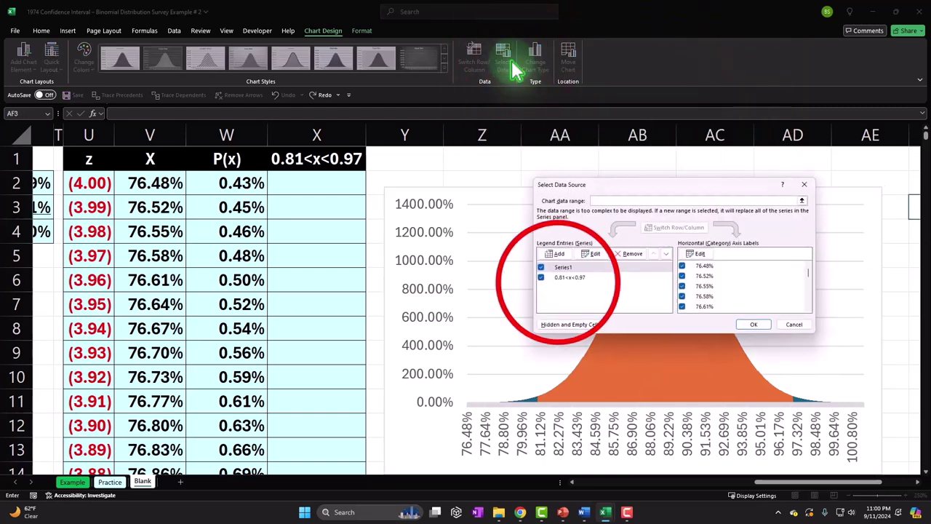
left_click(569, 277)
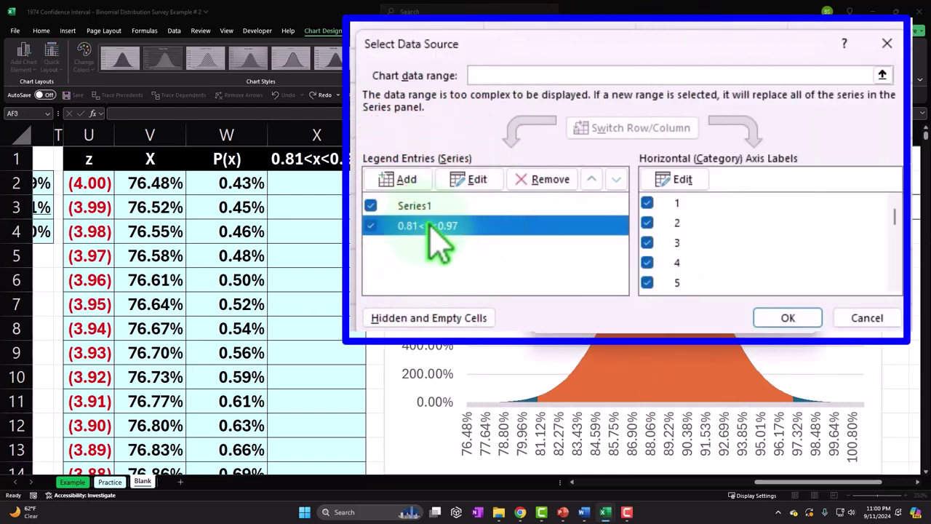
left_click(681, 180)
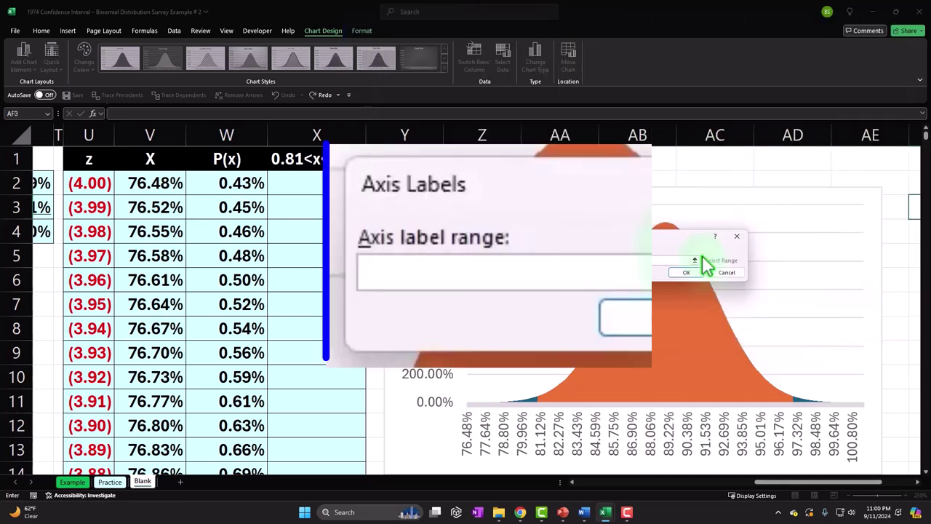
left_click(86, 182)
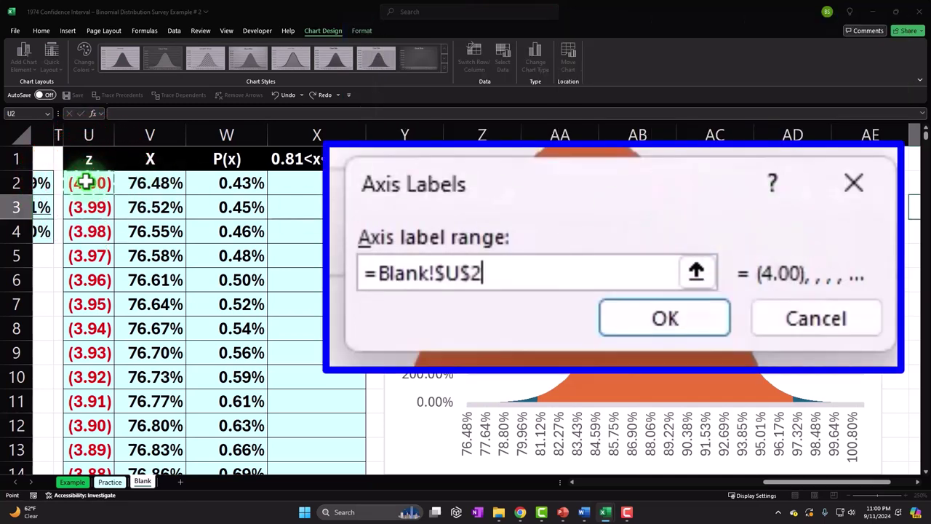
key("ctrl+shift+Down")
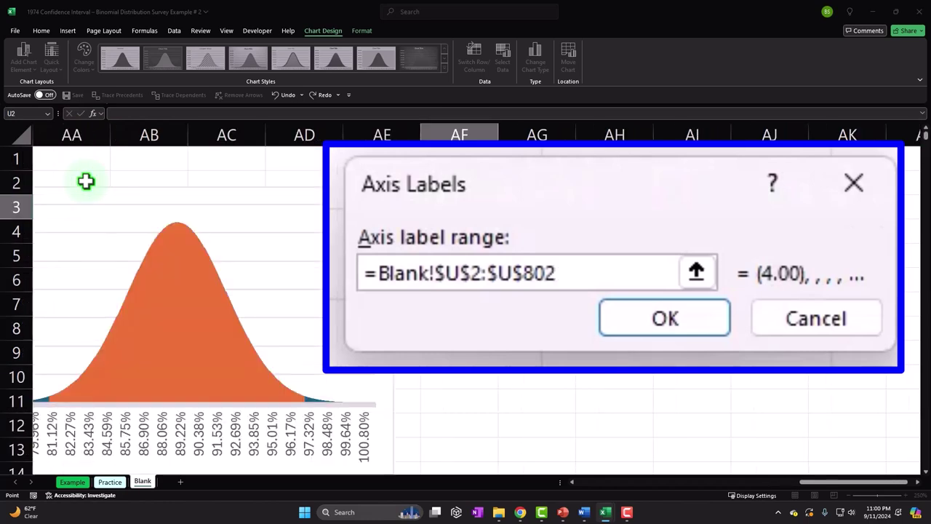
left_click(697, 272)
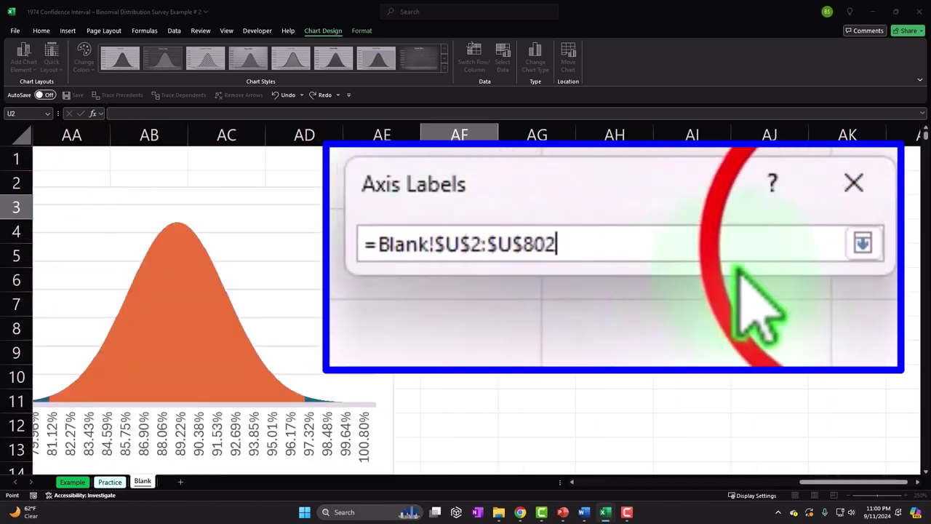
left_click(864, 246)
left_click(700, 270)
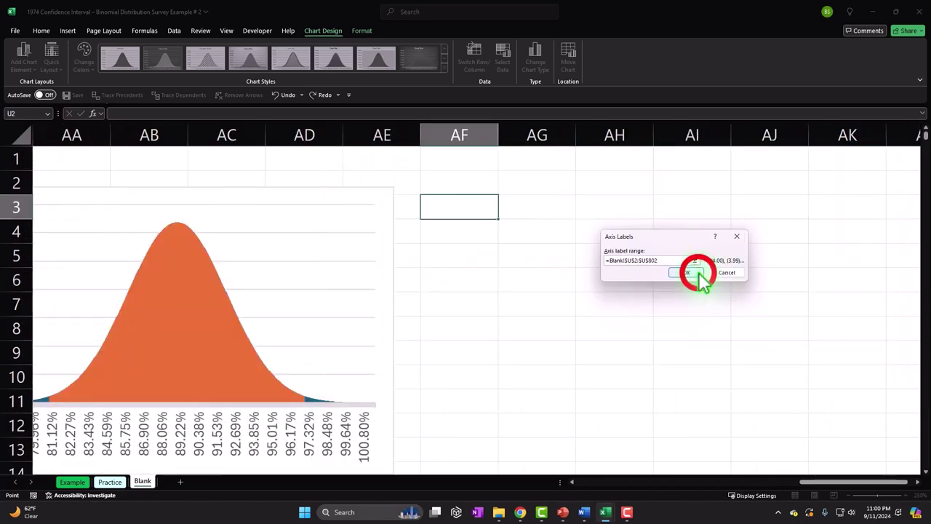
left_click(784, 376)
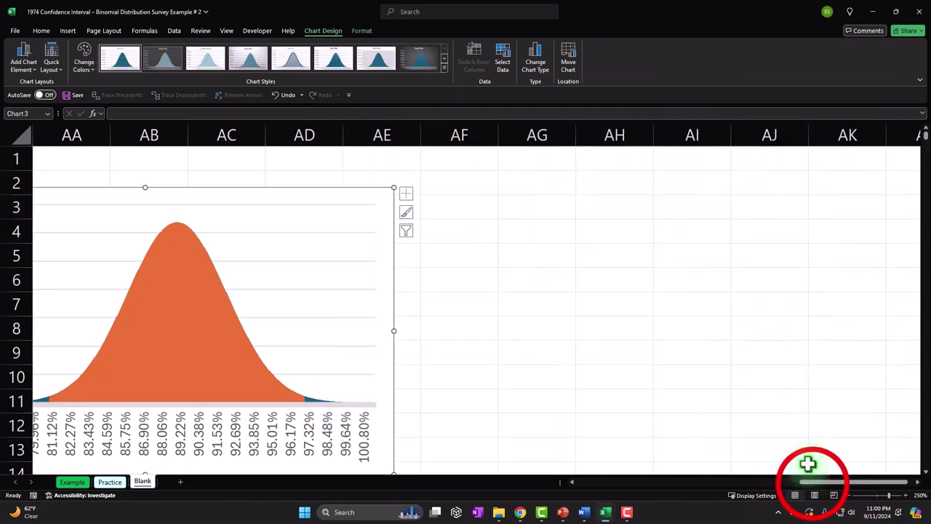
Show the secondary horizontal axis with the z values on the area chart.
left_click_drag(816, 495, 773, 490)
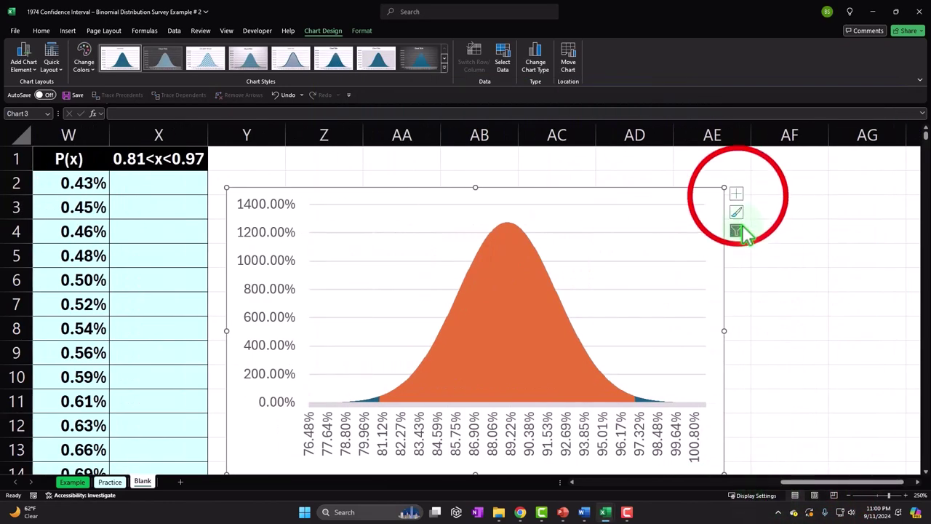
left_click(738, 198)
left_click(672, 105)
left_click(721, 160)
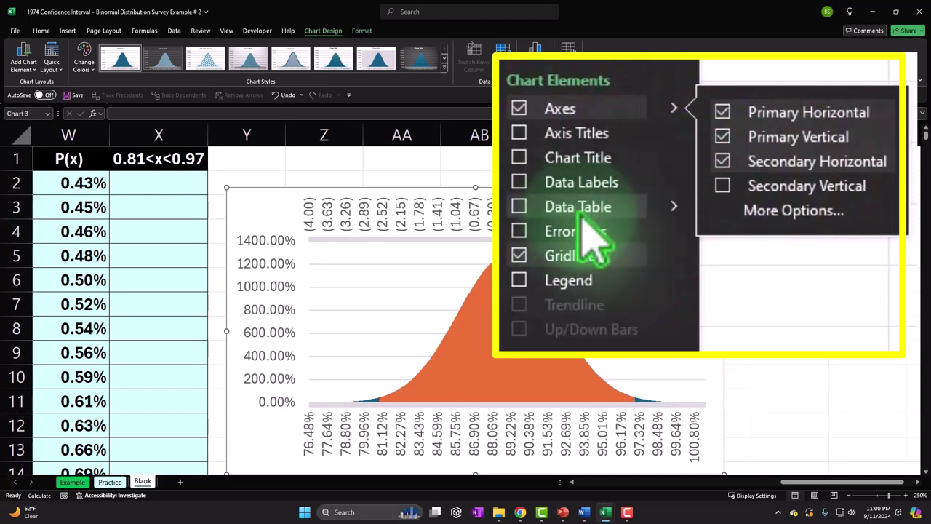
left_click(868, 247)
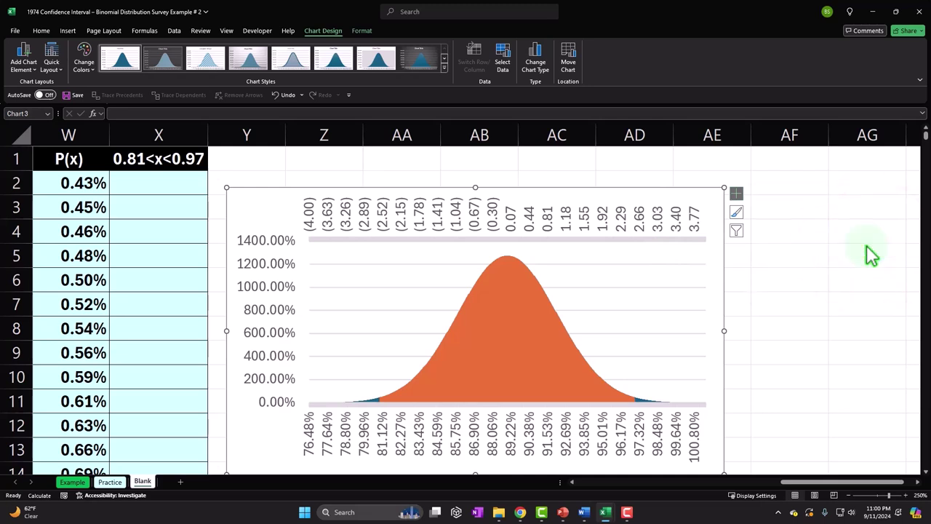
Set the secondary horizontal axis's label position to Low and close the axis formatting.
left_click(636, 213)
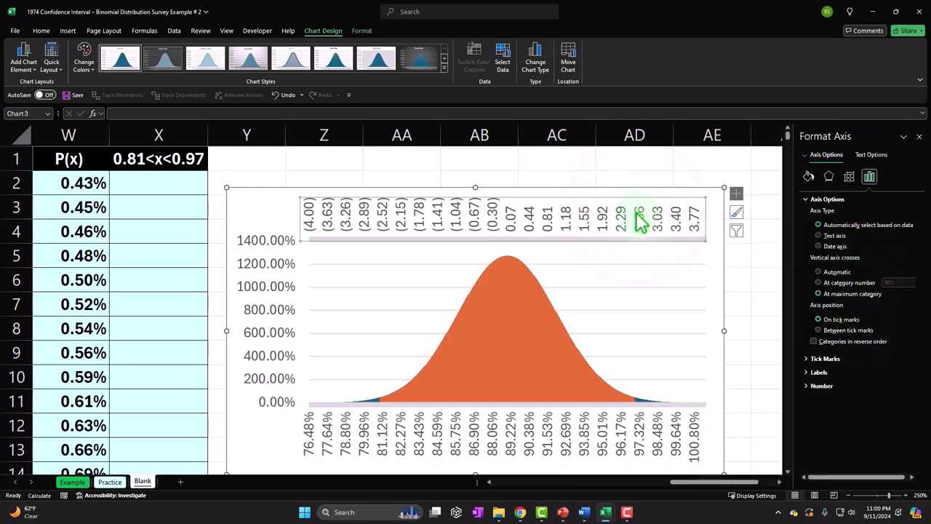
left_click(807, 372)
left_click(892, 343)
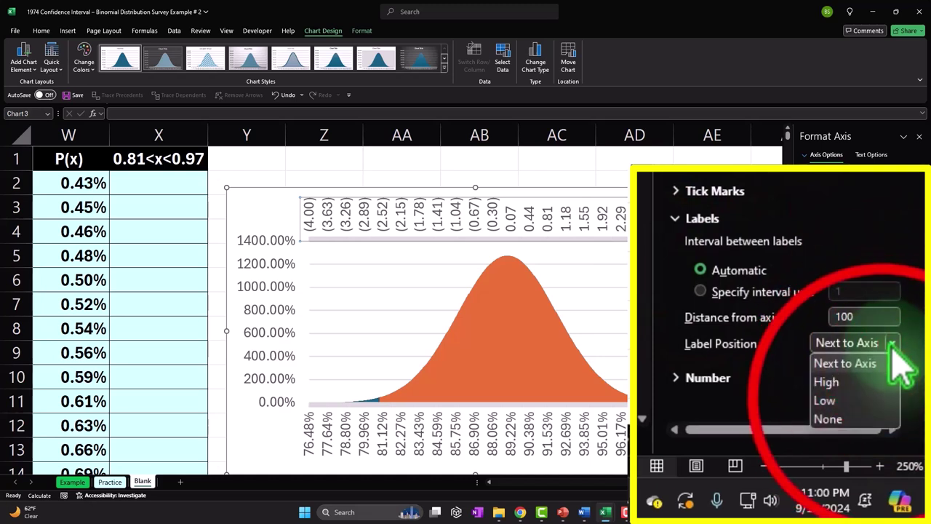
left_click(883, 399)
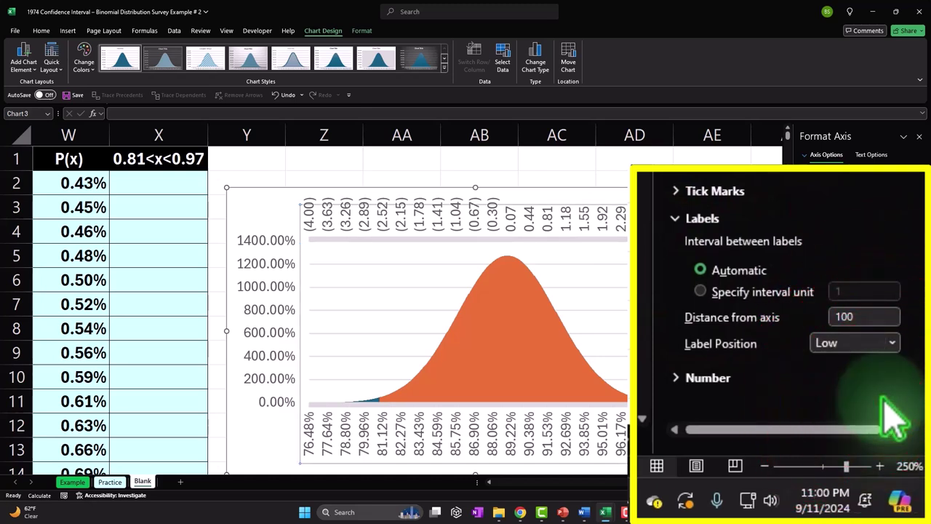
left_click(919, 136)
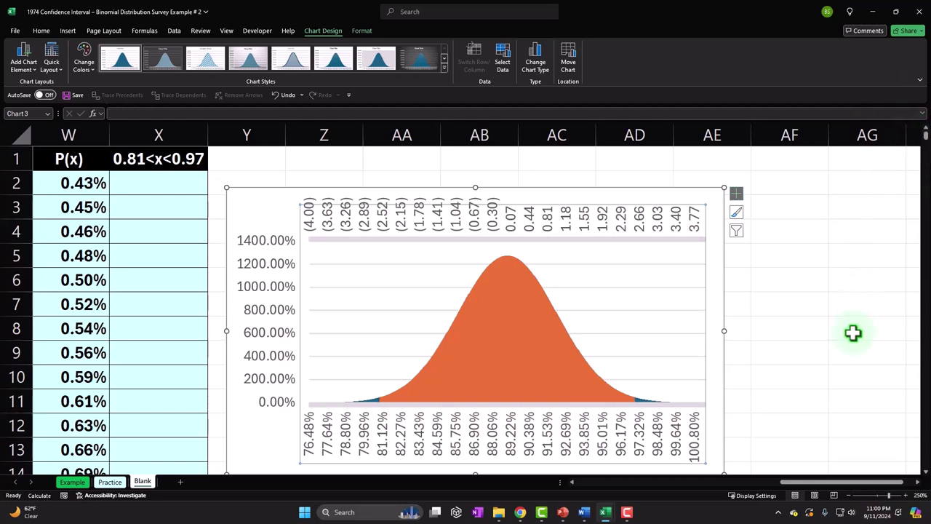
Re-enter the existing formula in X9 to recalculate the sheet and refresh the chart.
left_click(199, 390)
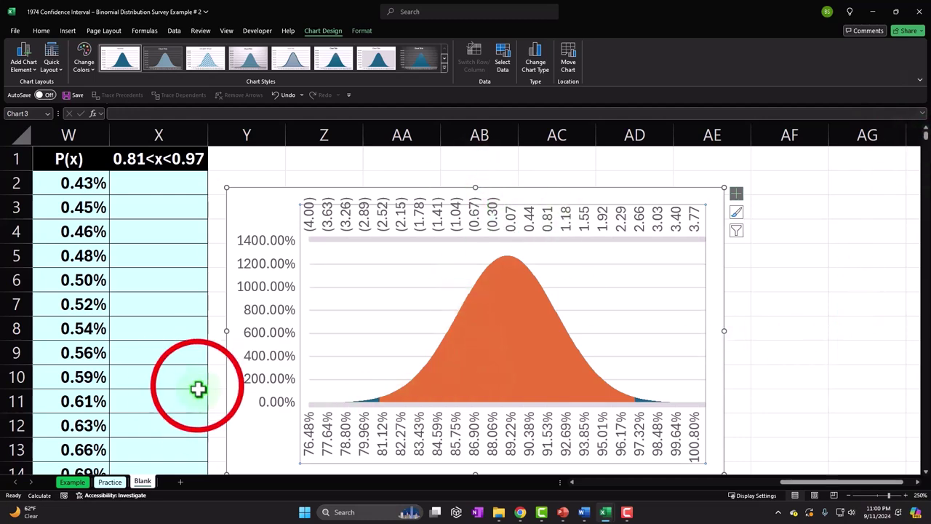
left_click(197, 386)
double_click(202, 352)
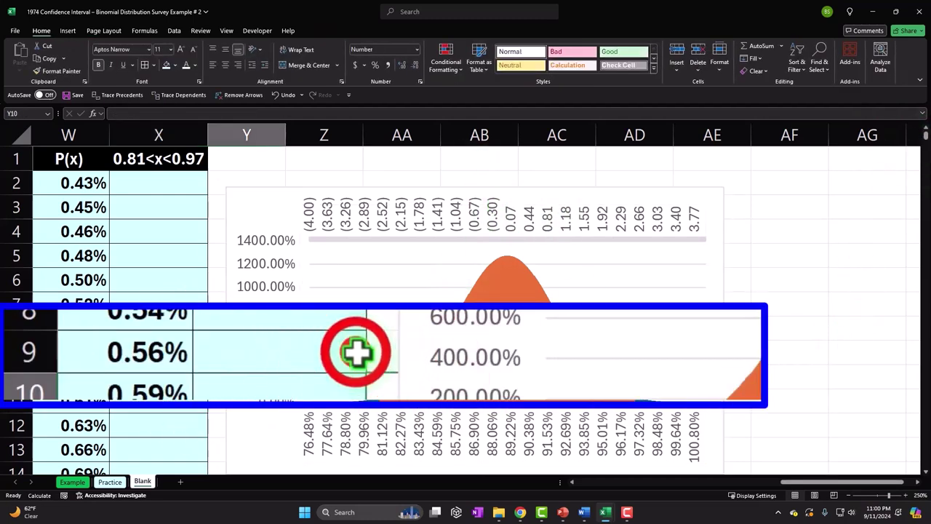
key("Return")
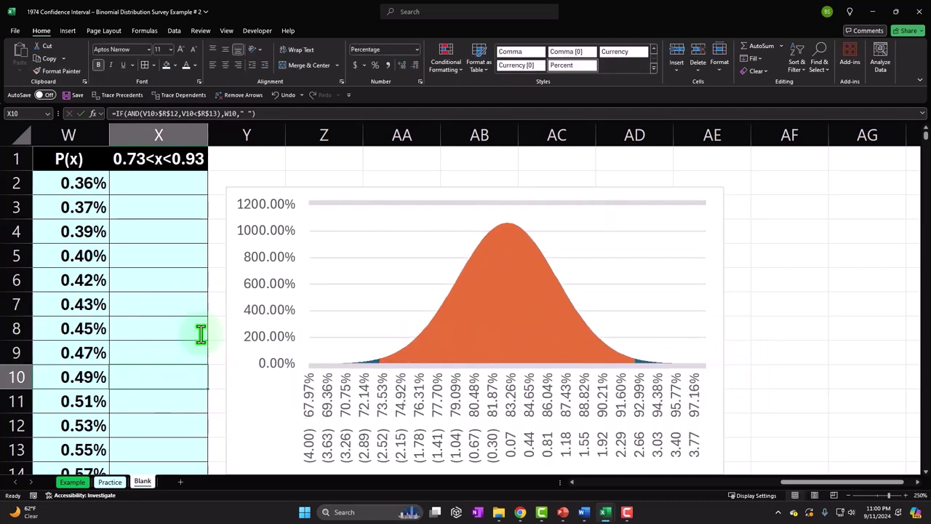
Move the area chart up so it starts in row 1 and enlarge it slightly.
left_click_drag(790, 482, 770, 495)
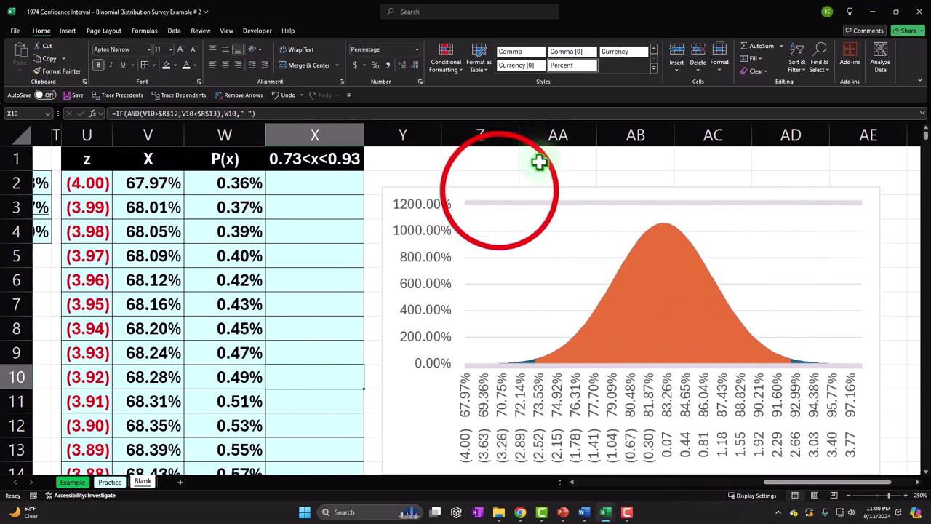
left_click(498, 182)
left_click_drag(499, 182, 493, 155)
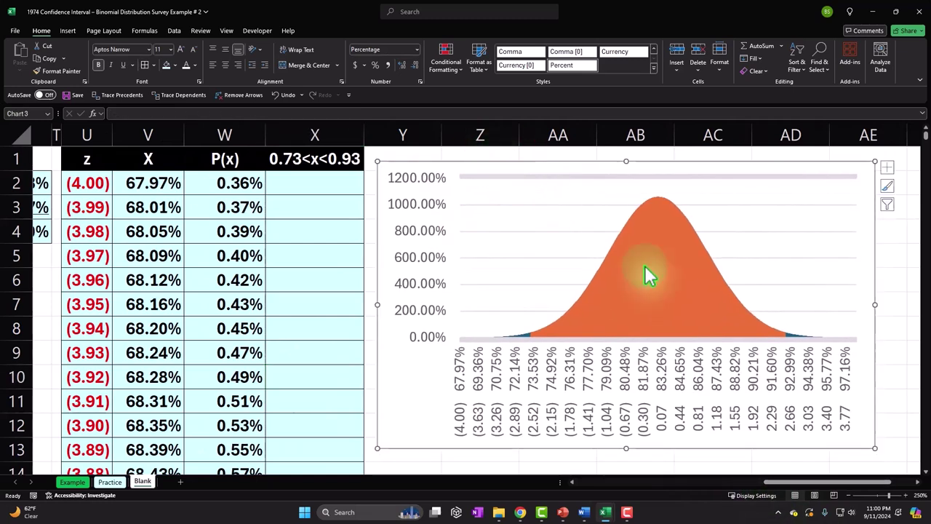
left_click_drag(875, 448, 886, 451)
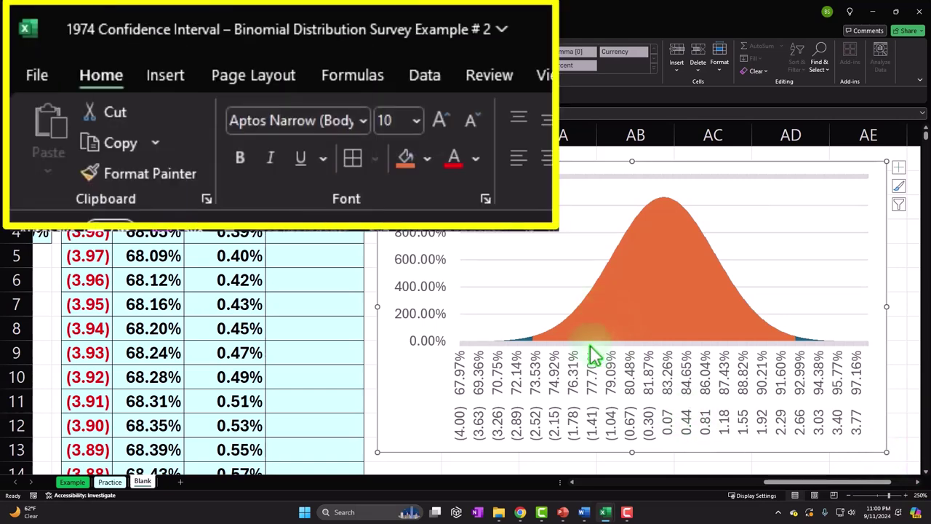
Draw a vertical straight line about 1.28" tall on the chart near the 72.14% label and apply the green line style.
left_click(165, 75)
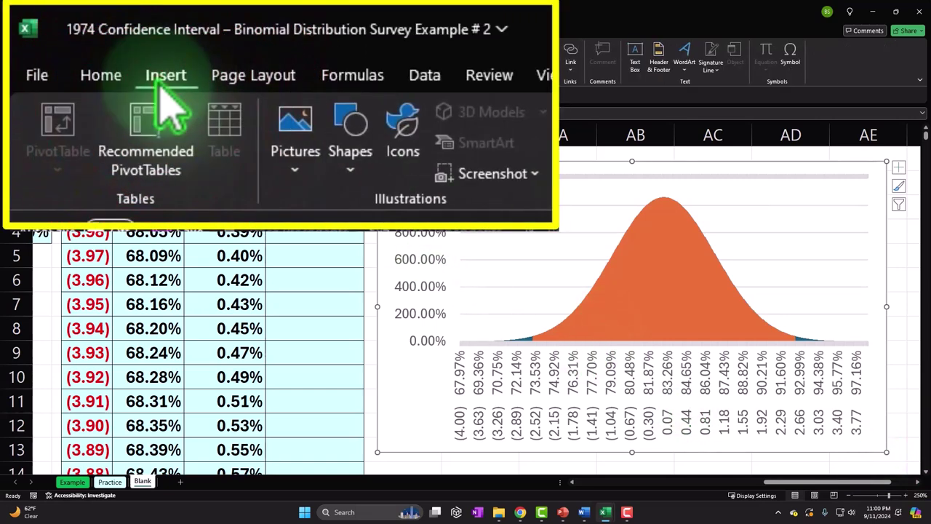
left_click(150, 69)
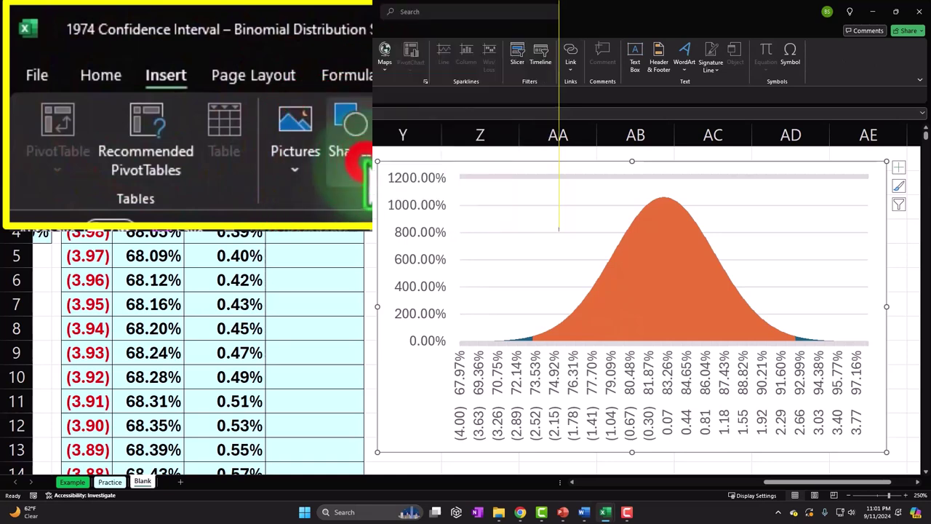
left_click(149, 95)
left_click_drag(521, 189, 527, 319)
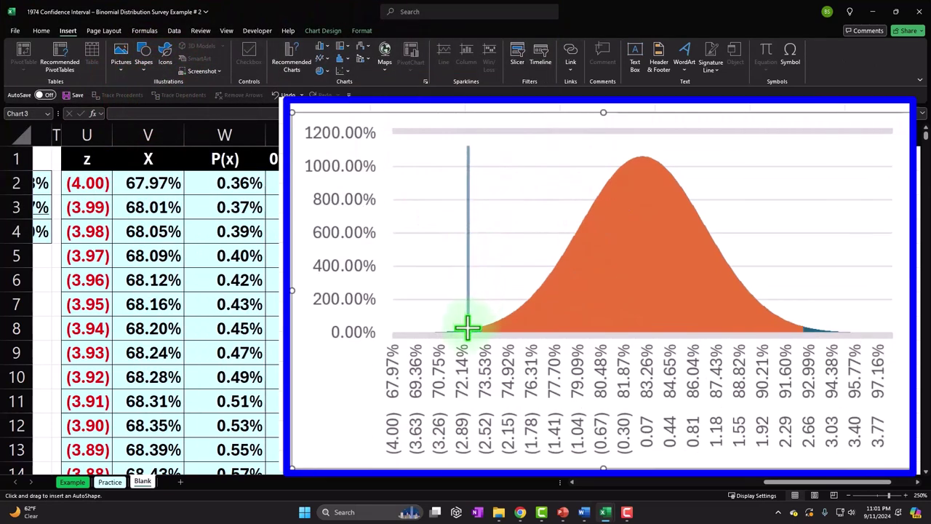
left_click_drag(470, 329, 472, 329)
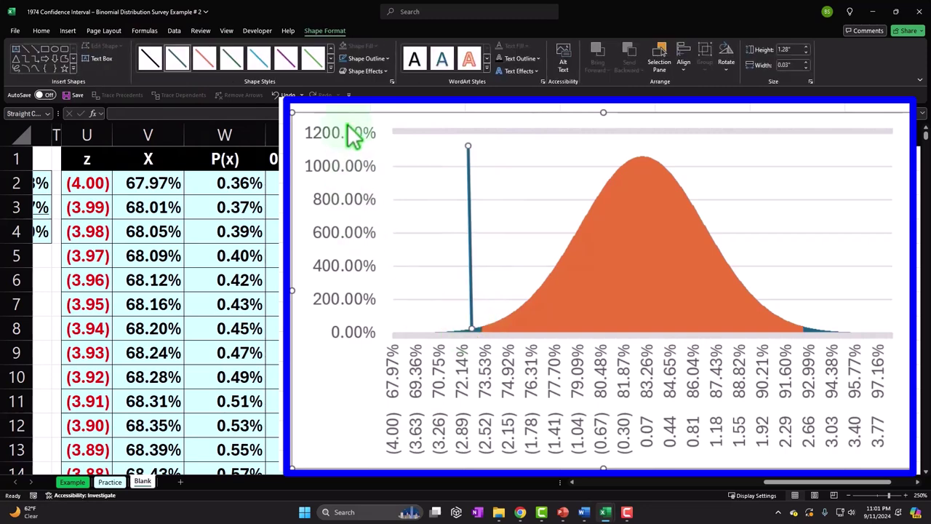
left_click_drag(472, 329, 467, 329)
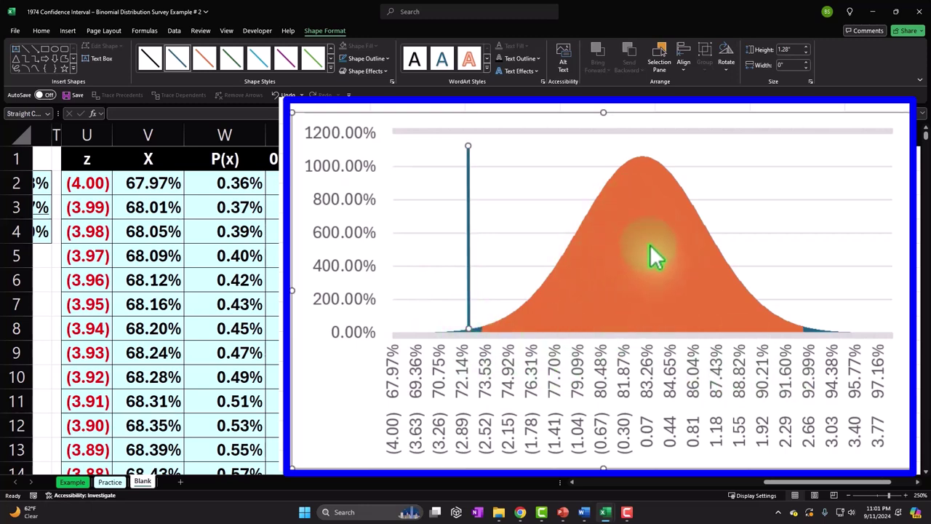
left_click(313, 58)
Compare the interval's ends in R12:R13, try the green line at both edges of the orange area, and place it near the 72.14% label.
left_click_drag(790, 483, 736, 498)
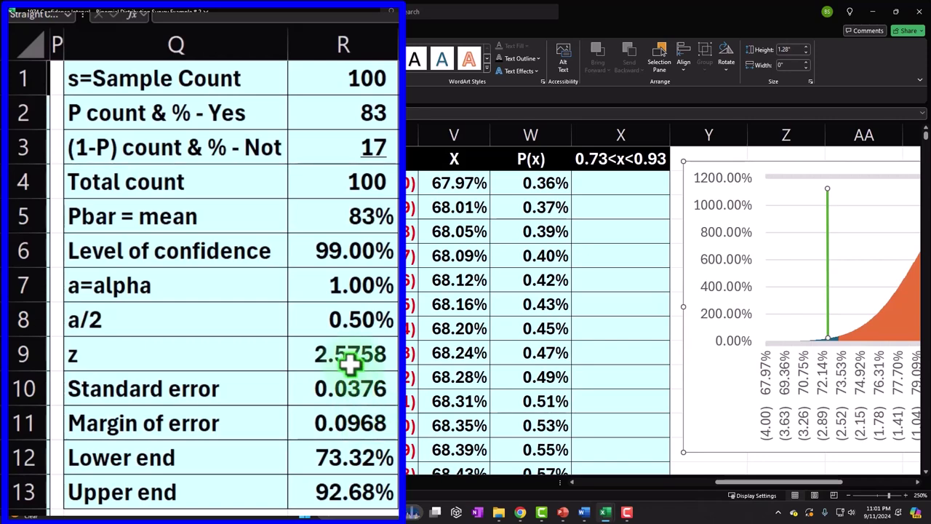
left_click(804, 486)
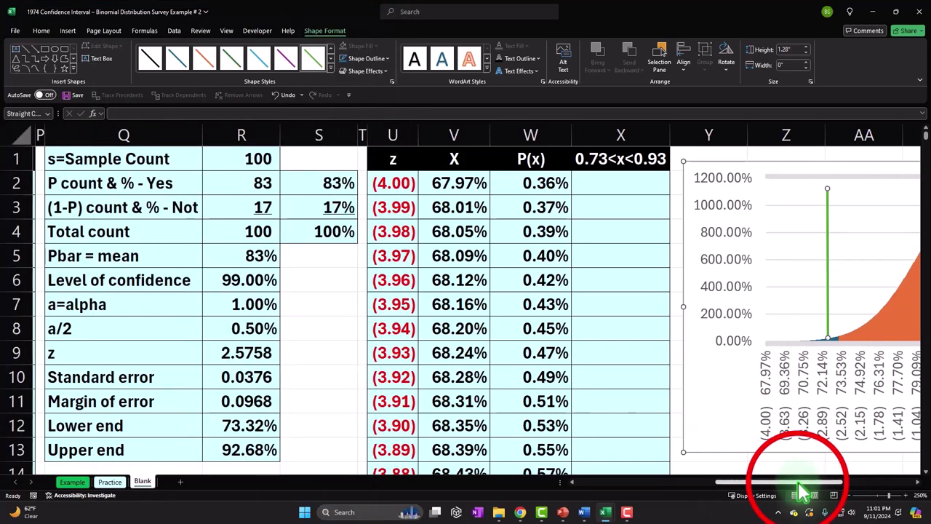
left_click_drag(800, 486, 855, 486)
left_click(482, 266)
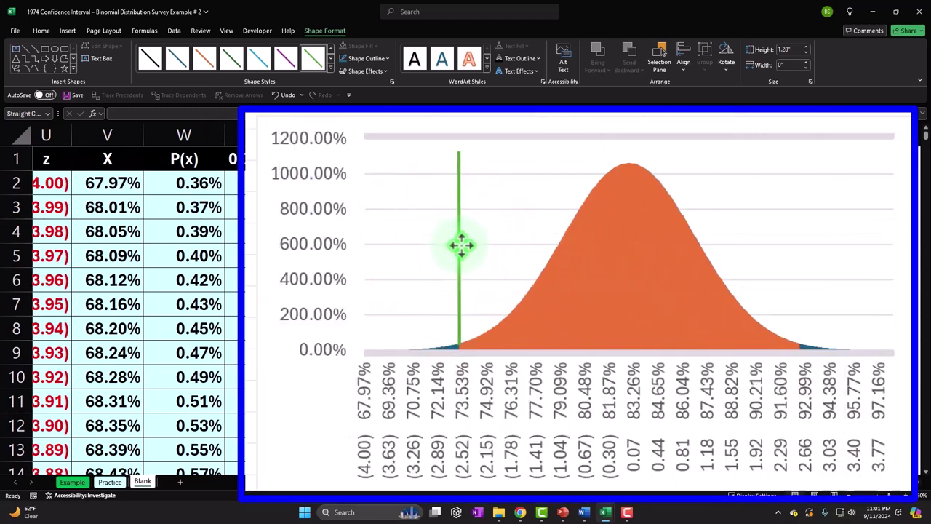
left_click_drag(461, 245, 805, 334)
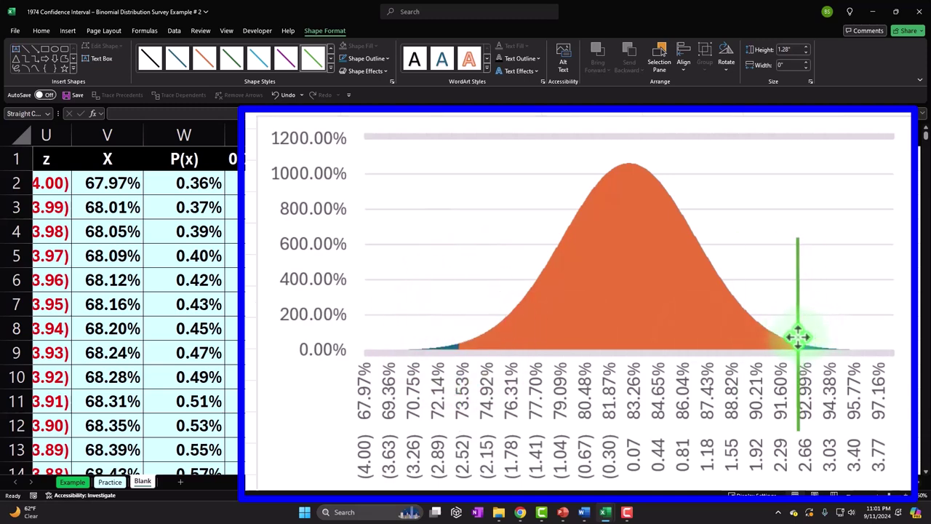
left_click_drag(754, 332, 479, 272)
Deselect the chart by selecting cell AF10 and zoom out to view the chart beside the table.
left_click(916, 488)
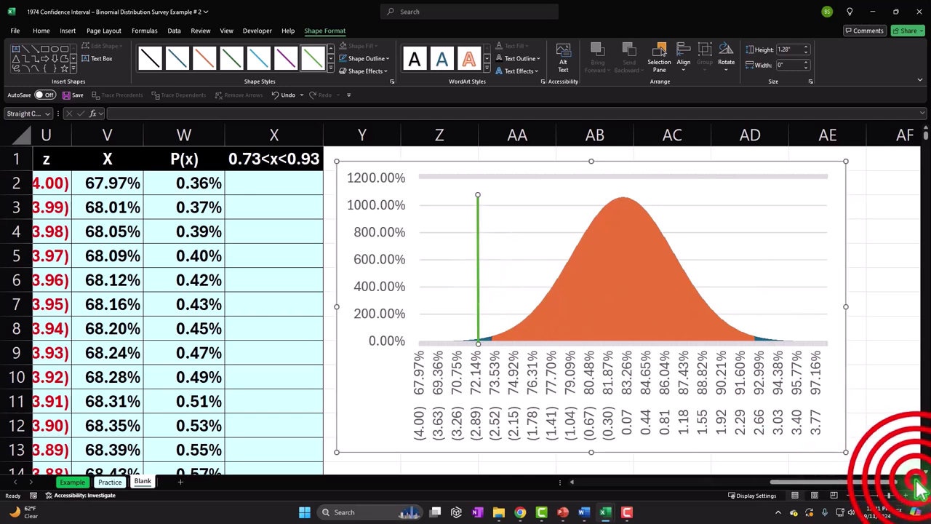
left_click(917, 483)
left_click(917, 483)
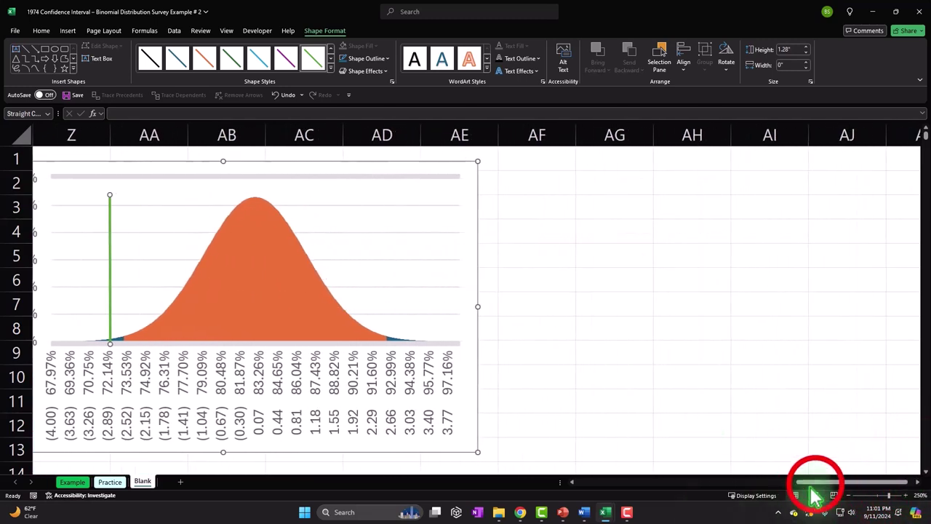
scroll(793, 480, "left", 1)
left_click(793, 384)
scroll(794, 381, "down", 1)
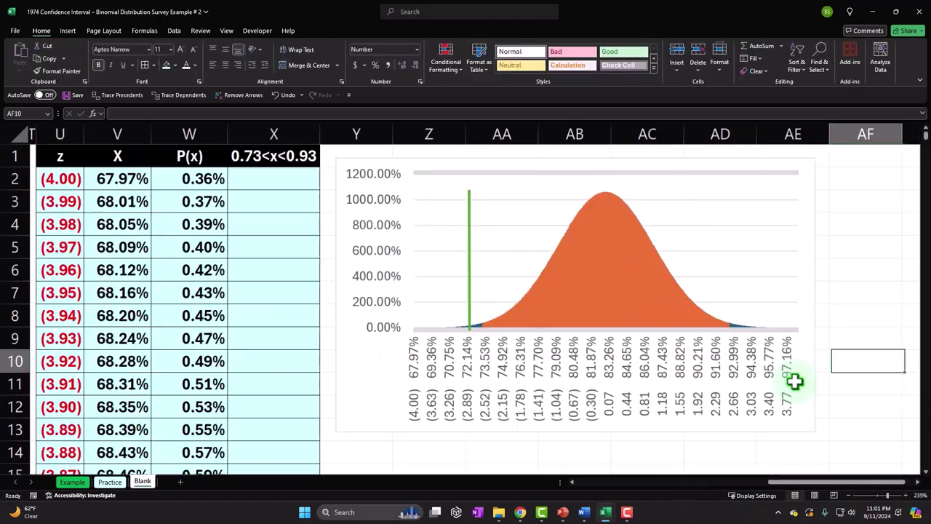
Enlarge the area chart so it spans columns Y to AP and rows 1 to 21, showing more axis labels.
scroll(794, 381, "down", 5)
left_click(919, 486)
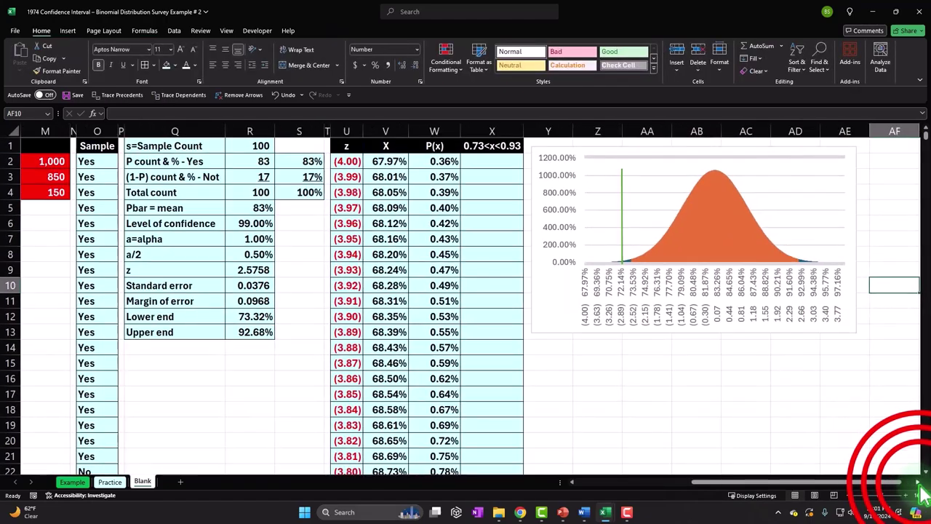
left_click(919, 485)
left_click(920, 486)
left_click(919, 486)
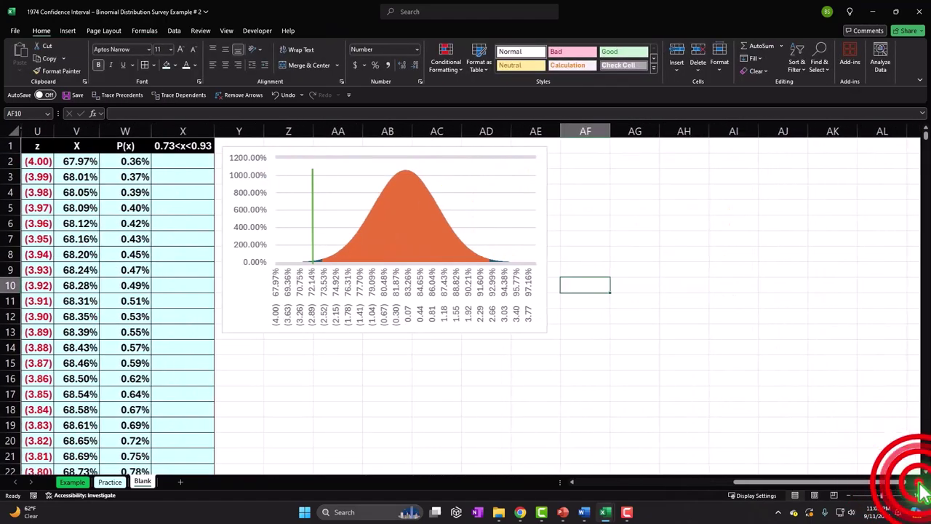
left_click(920, 486)
left_click(920, 486)
left_click(341, 335)
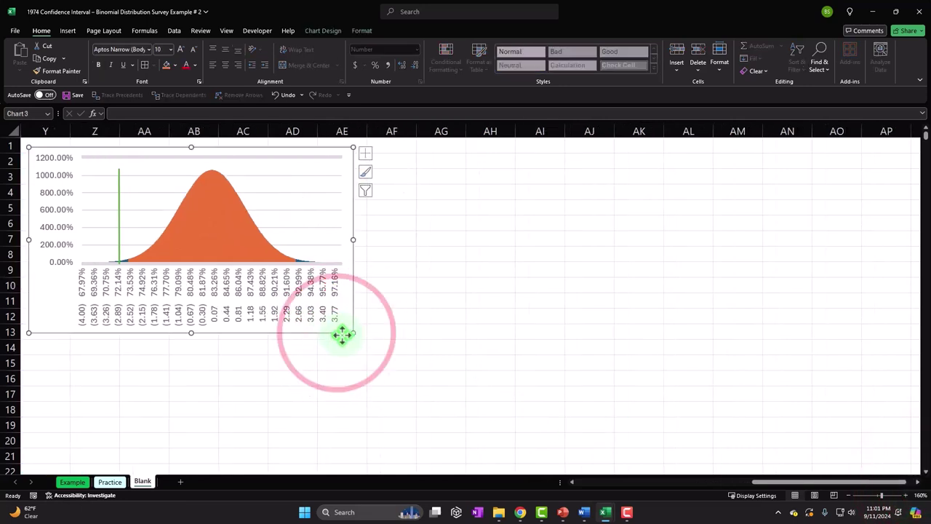
left_click_drag(353, 334, 904, 453)
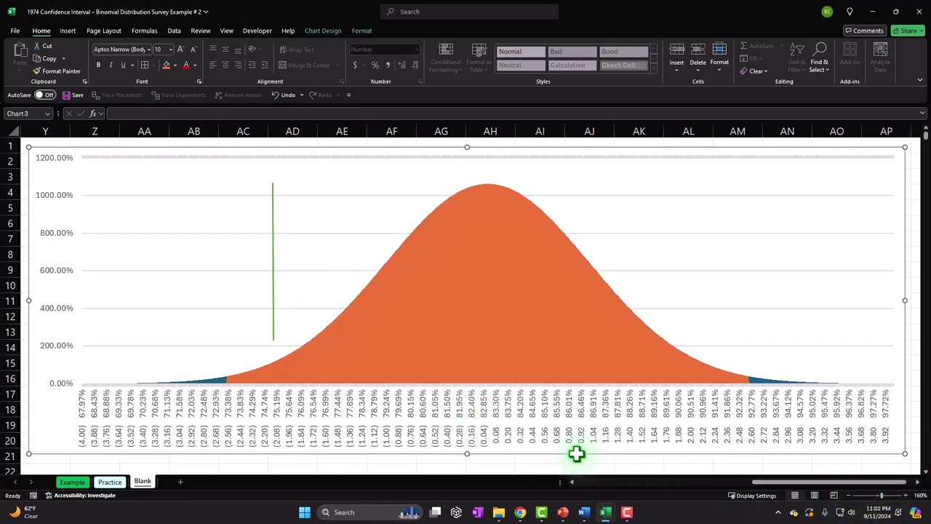
Move the green line to the middle of the curve near the 83.30% label and compare it with the sample mean in column R.
left_click_drag(273, 271, 495, 316)
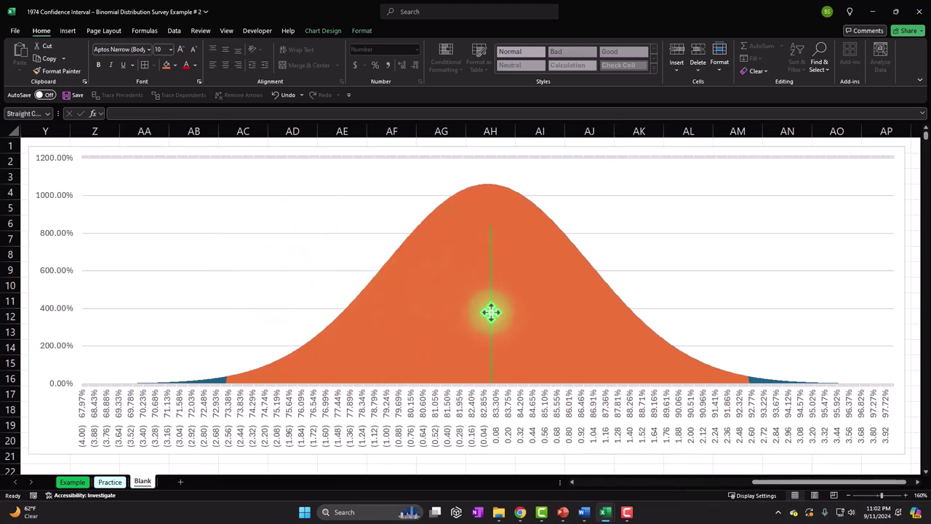
left_click_drag(491, 312, 492, 312)
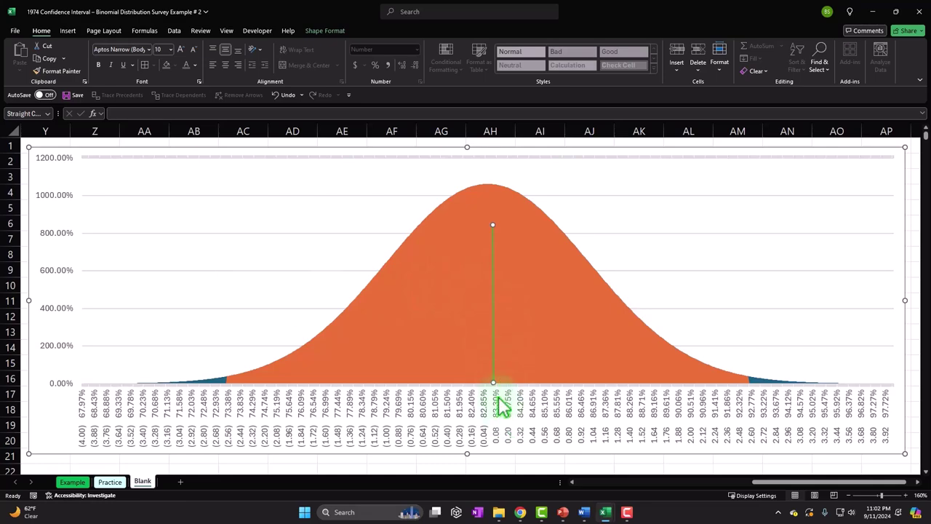
left_click_drag(800, 486, 654, 487)
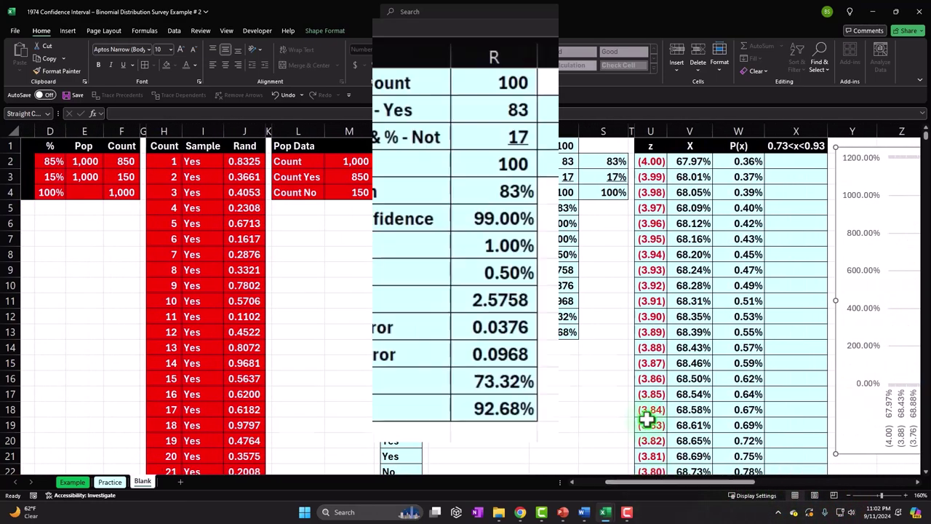
left_click(666, 486)
left_click_drag(669, 486, 782, 486)
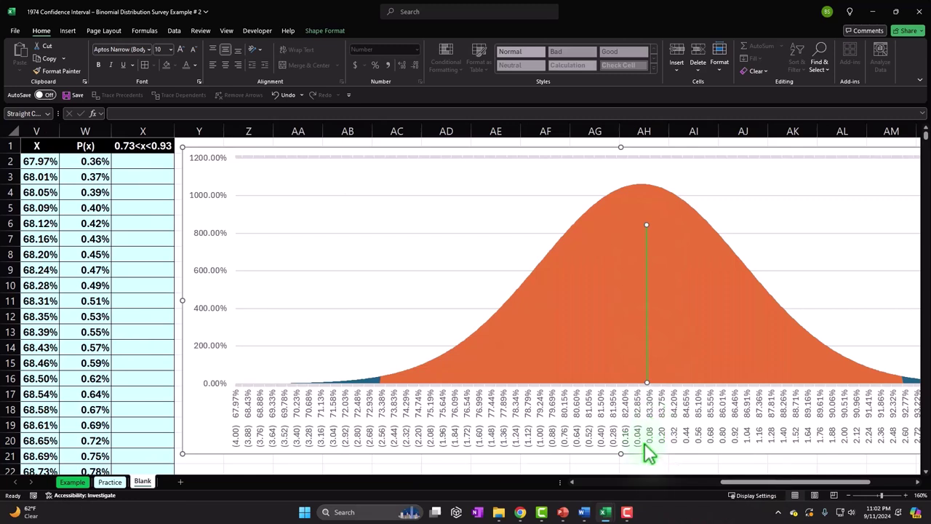
Check the interval's ends in R12:R13 and move the green line to the upper edge of the orange area, near the 93.22% label.
left_click_drag(774, 482, 702, 496)
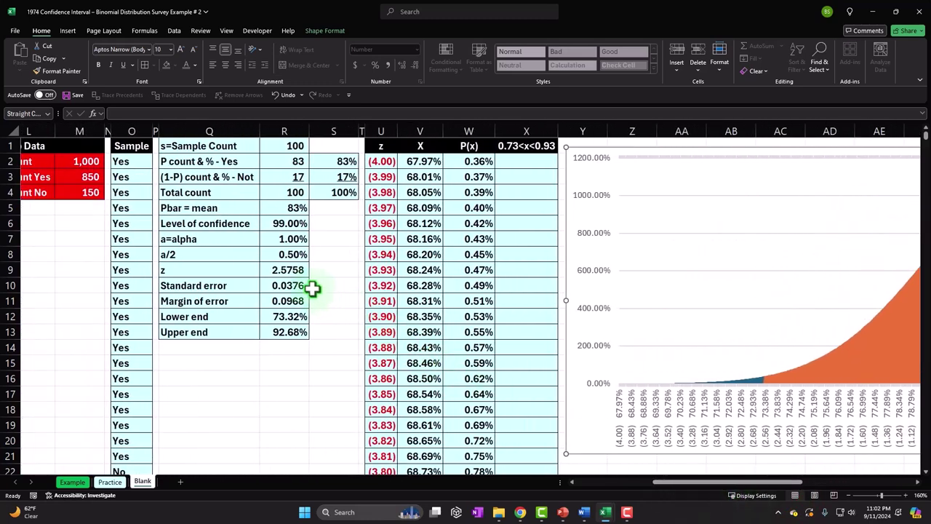
left_click(282, 316)
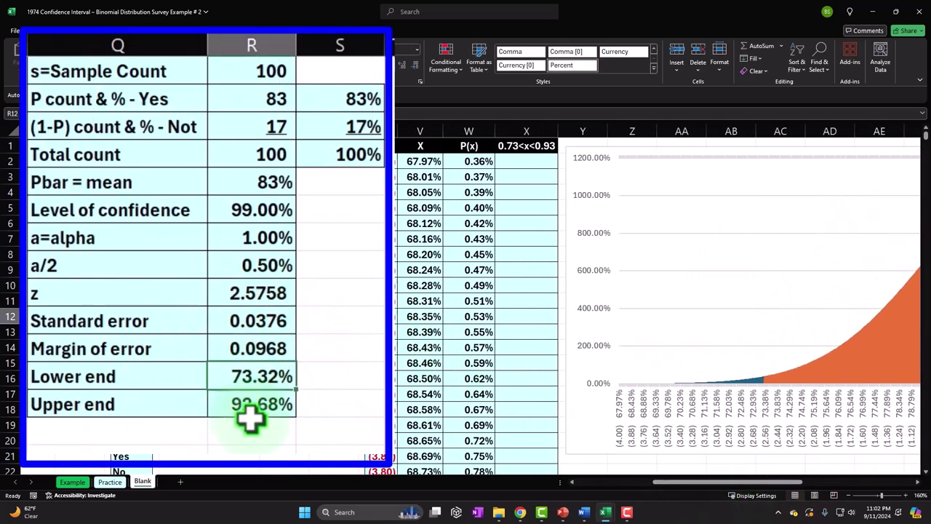
left_click_drag(686, 481, 753, 497)
left_click_drag(709, 320, 602, 314)
mouse_move(468, 278)
left_mouse_down()
mouse_move(266, 286)
mouse_move(692, 306)
left_mouse_up()
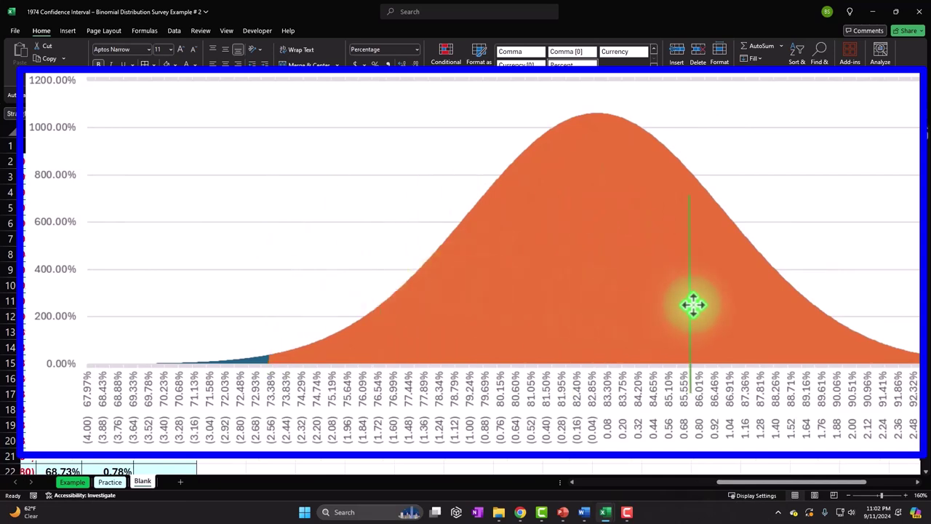
left_click_drag(779, 483, 814, 486)
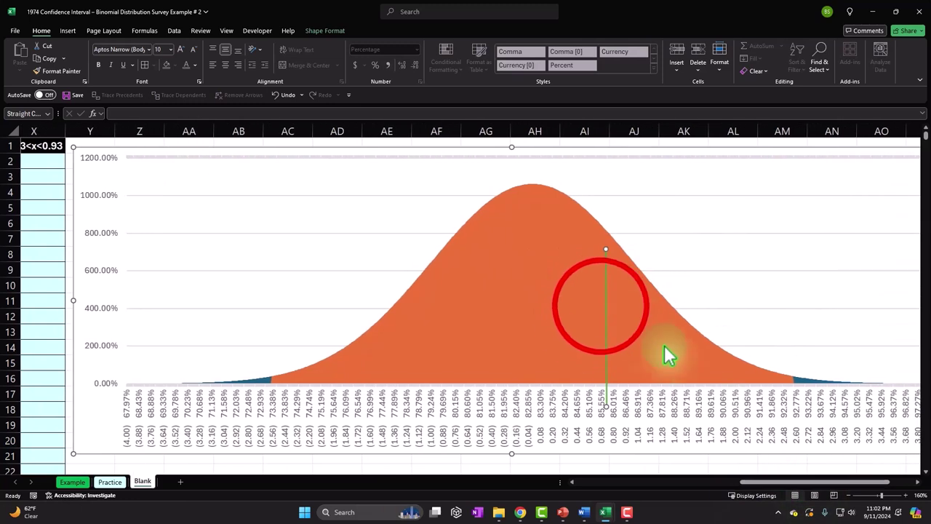
left_click(604, 311)
left_click_drag(605, 310, 785, 291)
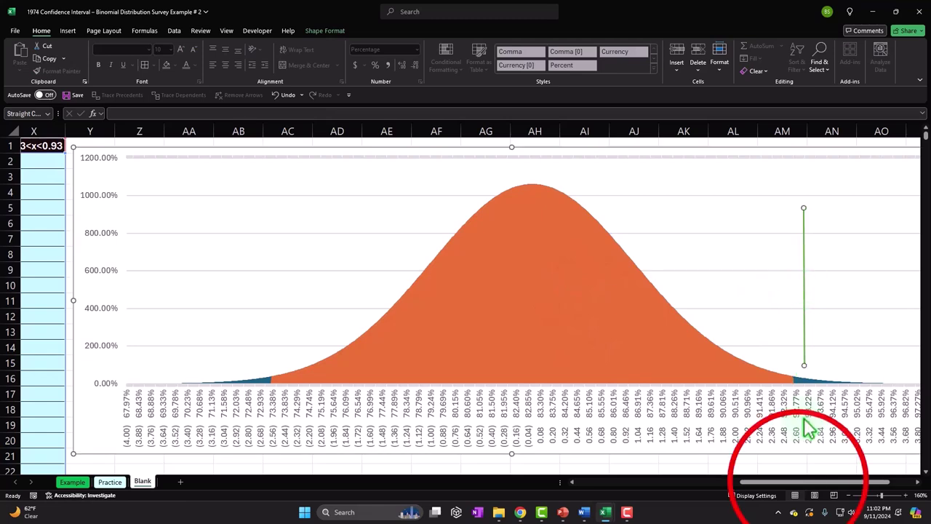
Resize the chart to span columns Y to AH and rows 1 to 19, and align the green line with the orange area's upper edge.
left_click_drag(796, 484, 840, 483)
left_click_drag(815, 451, 353, 335)
left_click_drag(779, 482, 702, 480)
left_click_drag(846, 348, 903, 430)
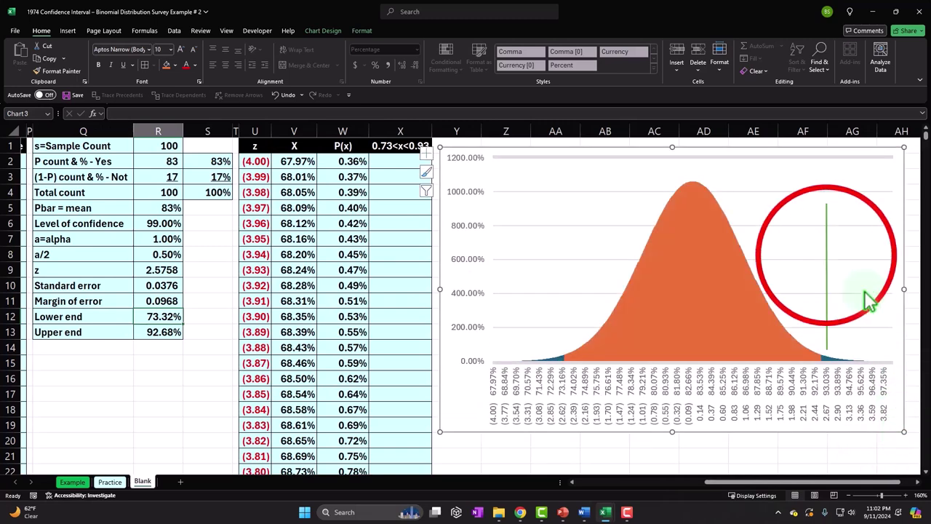
left_click(822, 254)
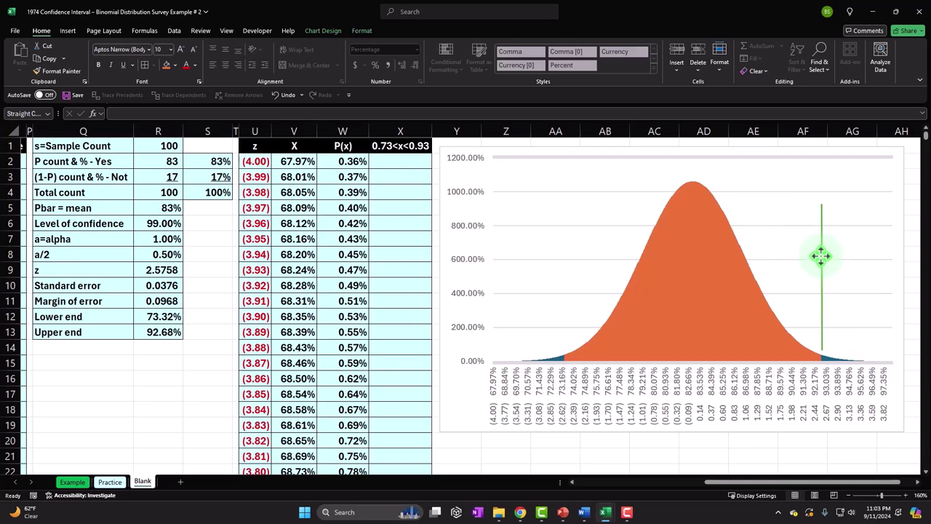
Deselect the chart by selecting cell T16 and zoom in to review the confidence interval calculations beside the normal table.
left_click_drag(808, 481, 382, 382)
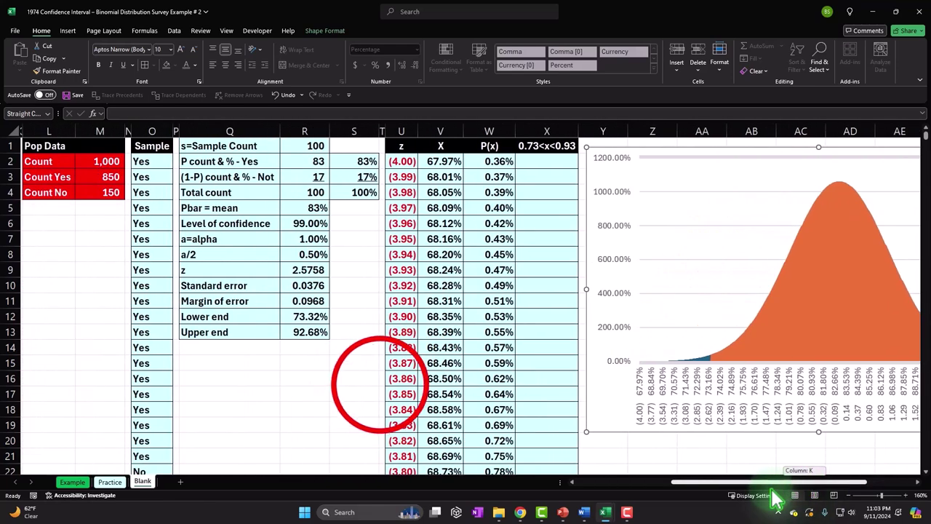
left_click(380, 384)
scroll(381, 387, "left", 3)
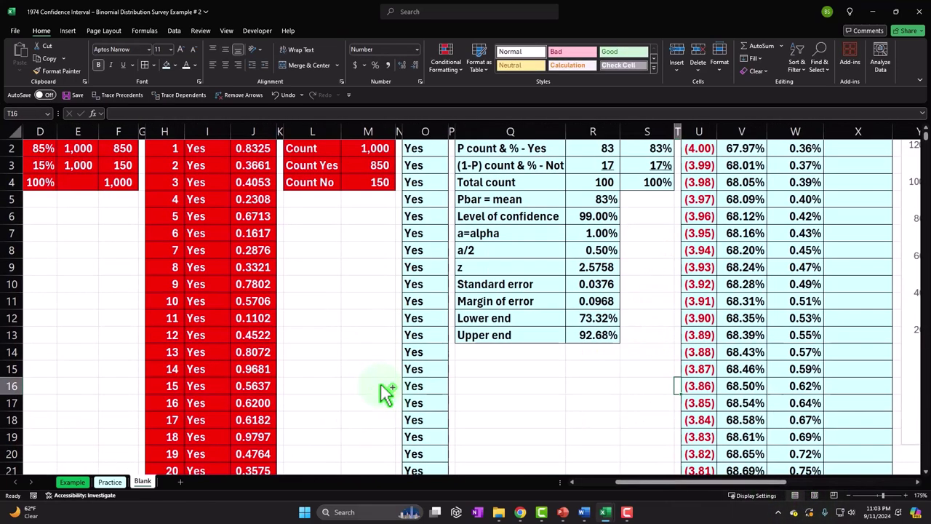
scroll(382, 385, "up", 2)
scroll(439, 385, "up", 1)
left_click_drag(663, 482, 740, 492)
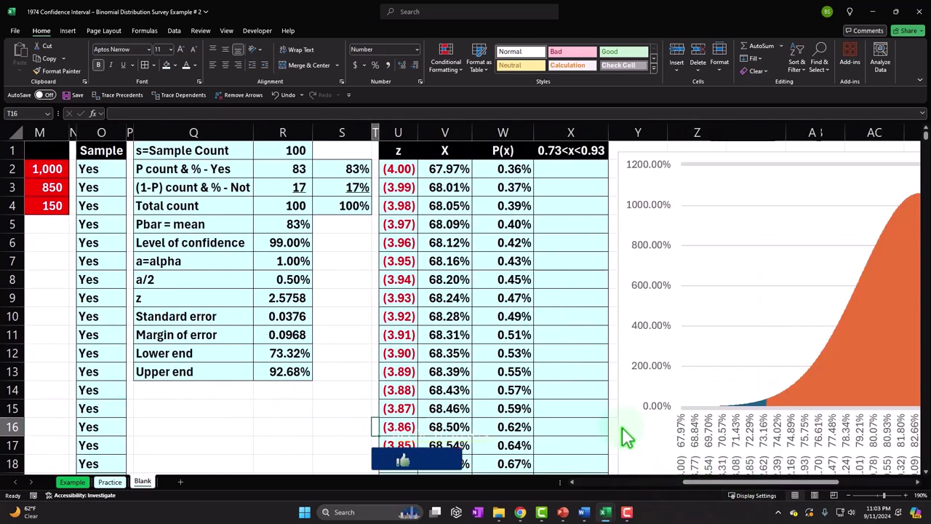
left_click(333, 406)
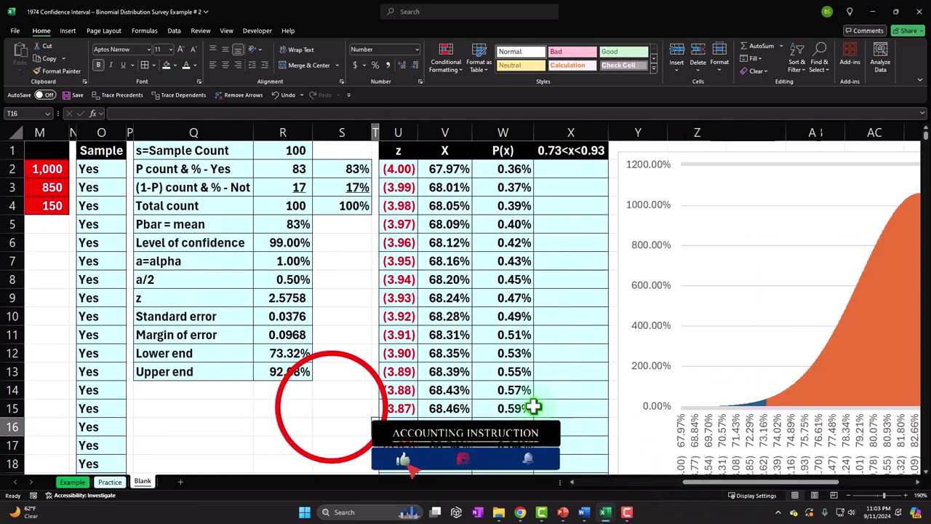